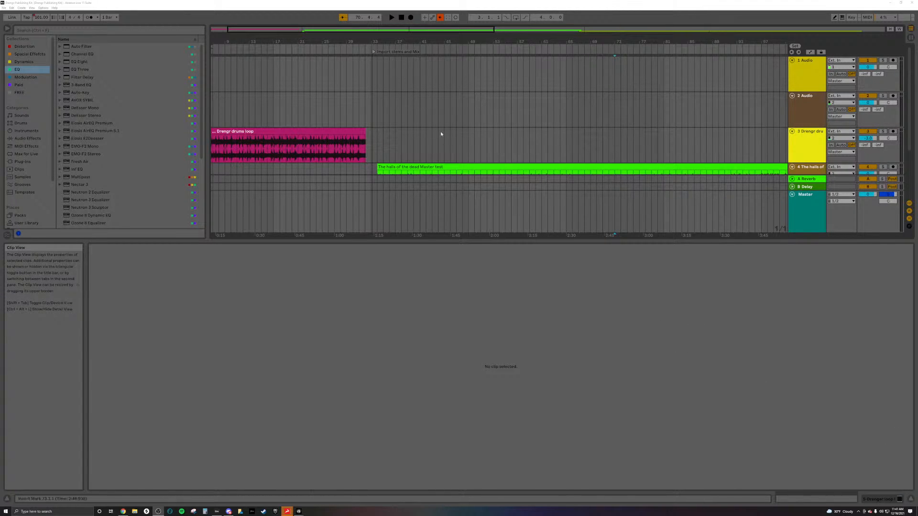
Look over the whole arrangement's clips and show the waveform of the Drengr drums loop clip.
left_click_drag(641, 29, 641, 9)
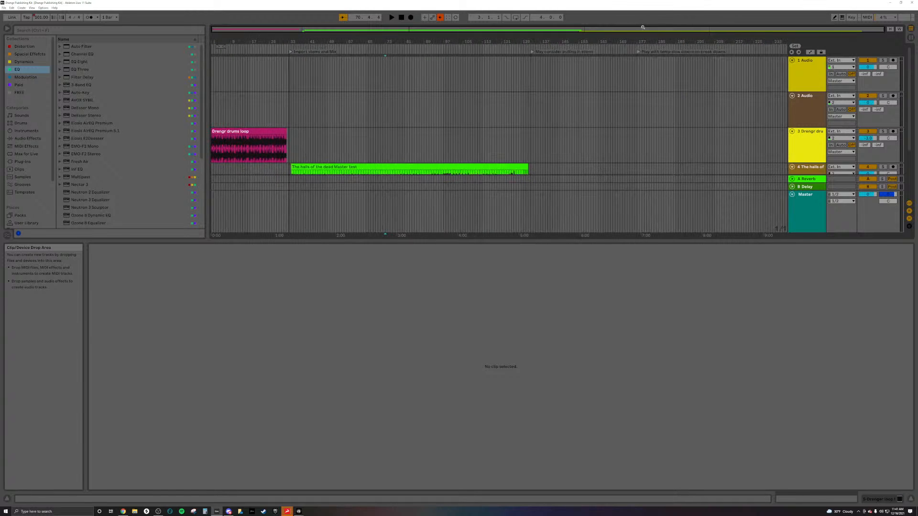
scroll(640, 115, "down", 3)
scroll(639, 116, "up", 2)
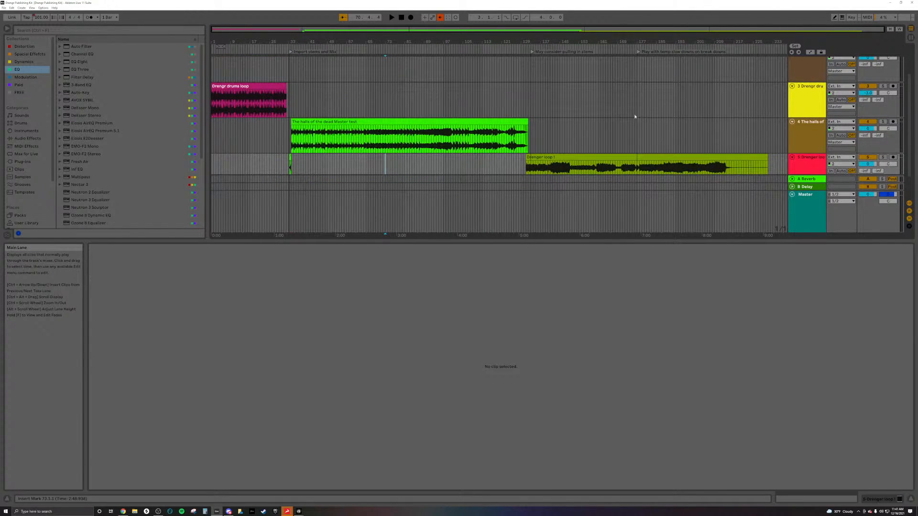
scroll(388, 62, "down", 2)
scroll(268, 88, "up", 1)
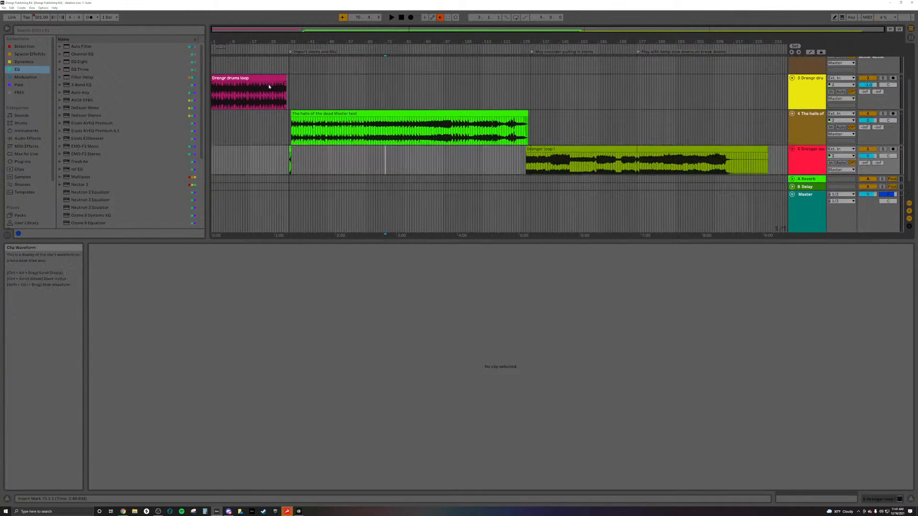
left_click(268, 88)
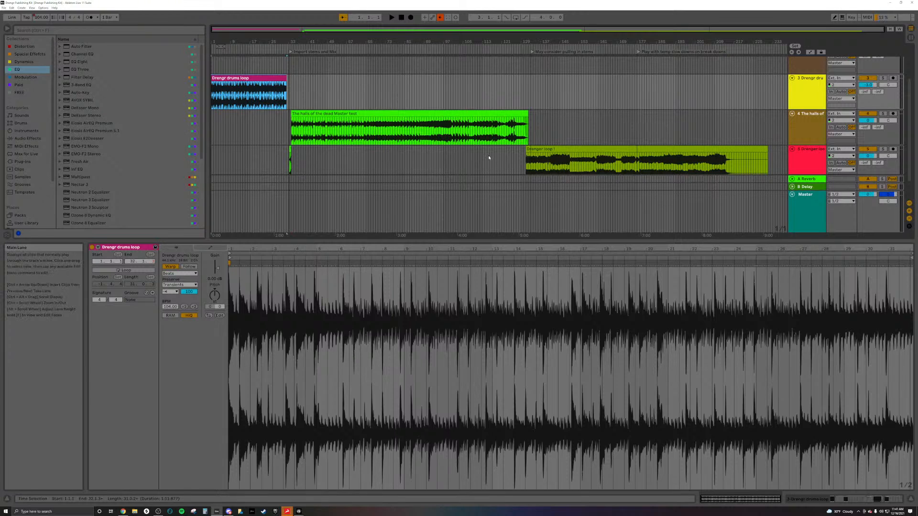
Rename the "The halls of the dead Master test" clip on track 4 to "Cliffside Brawl".
left_click(440, 127)
scroll(421, 110, "up", 1)
scroll(415, 101, "down", 2)
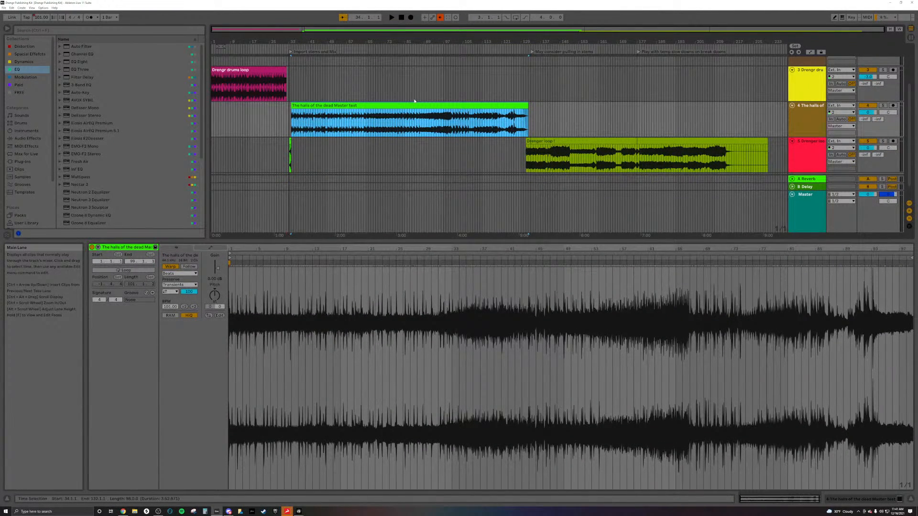
key("ctrl+r")
type("C")
left_click(430, 76)
Examine the lengths and waveforms of the Cliffside Brawl and Drenger loop clips in the arrangement.
left_click_drag(284, 119, 531, 124)
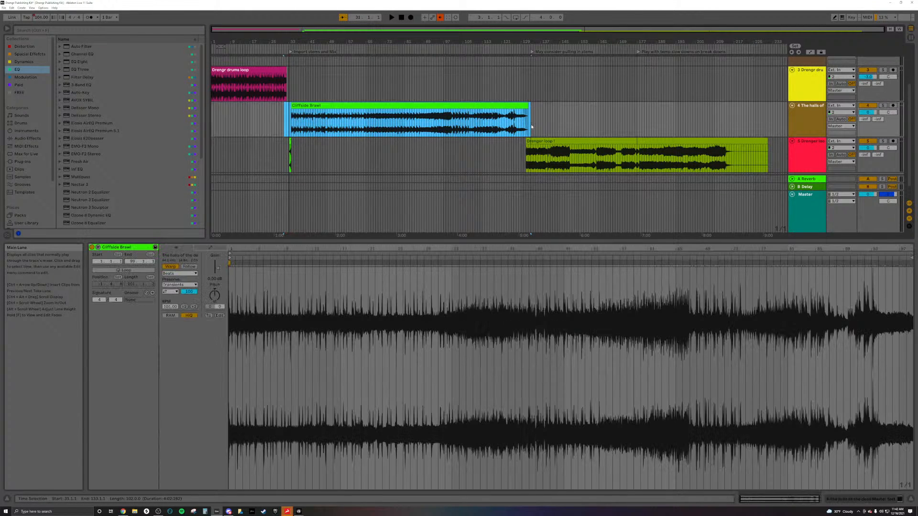
left_click(532, 154)
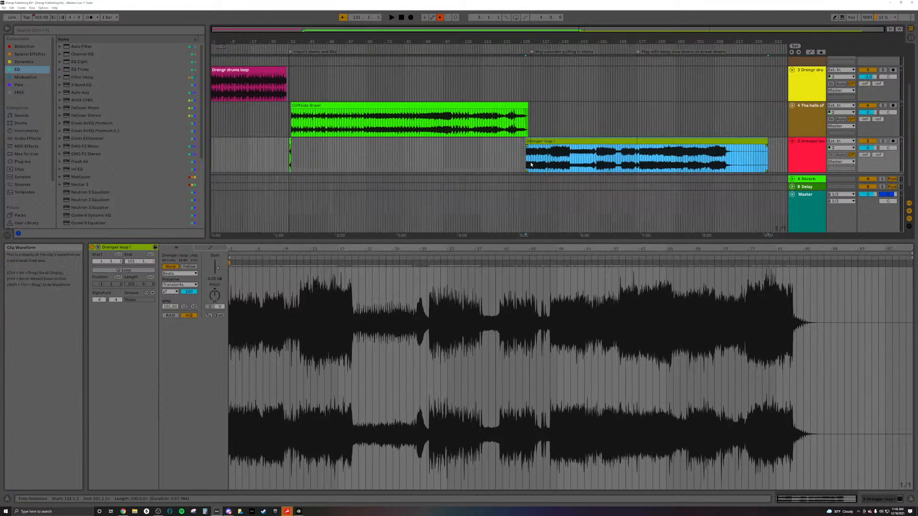
left_click_drag(537, 161, 766, 165)
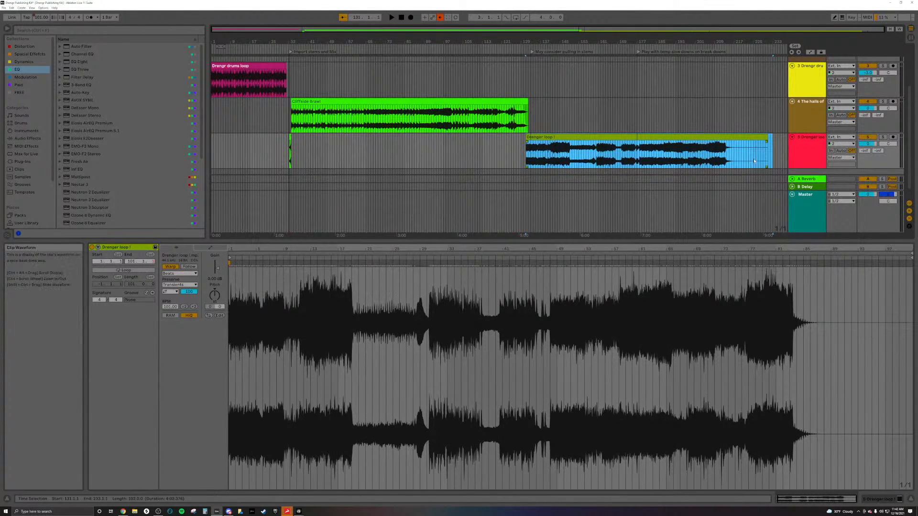
key("z")
scroll(686, 147, "left", 8)
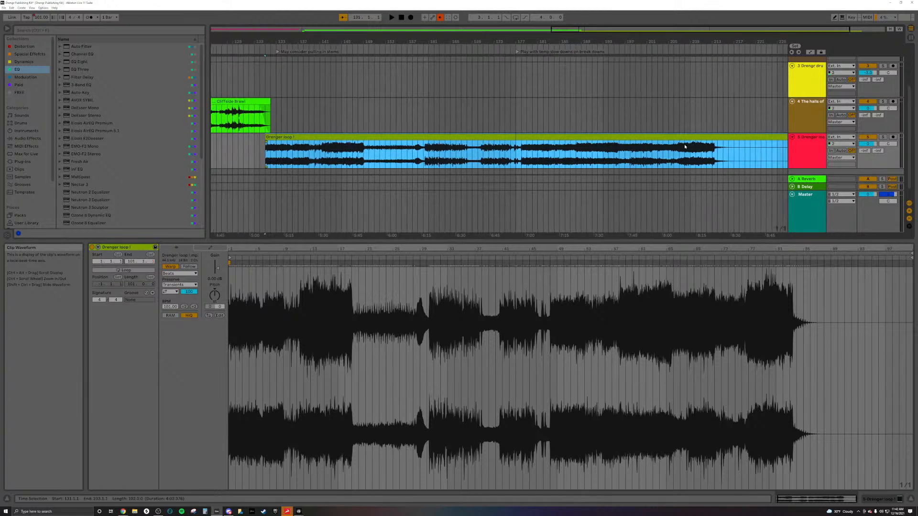
scroll(684, 147, "down", 5)
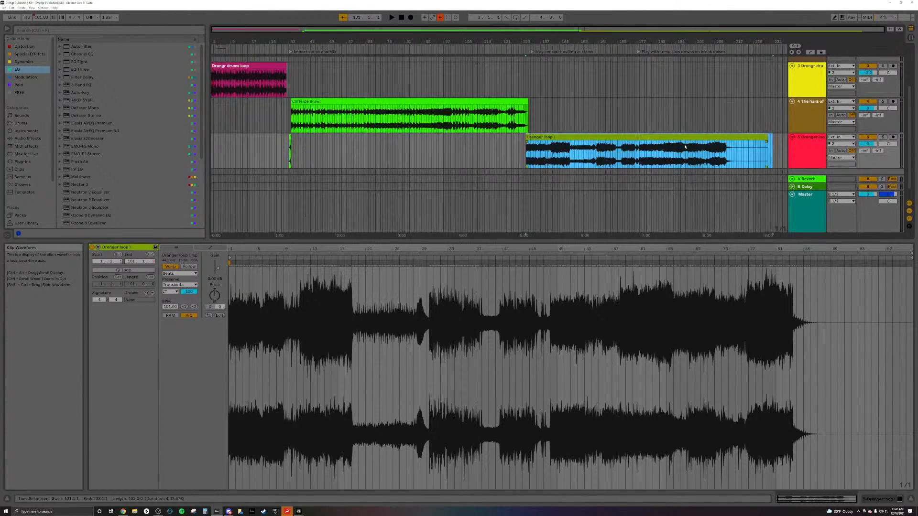
Switch to File Explorer for the stem files and move its window clear of the arrangement.
left_click(326, 102)
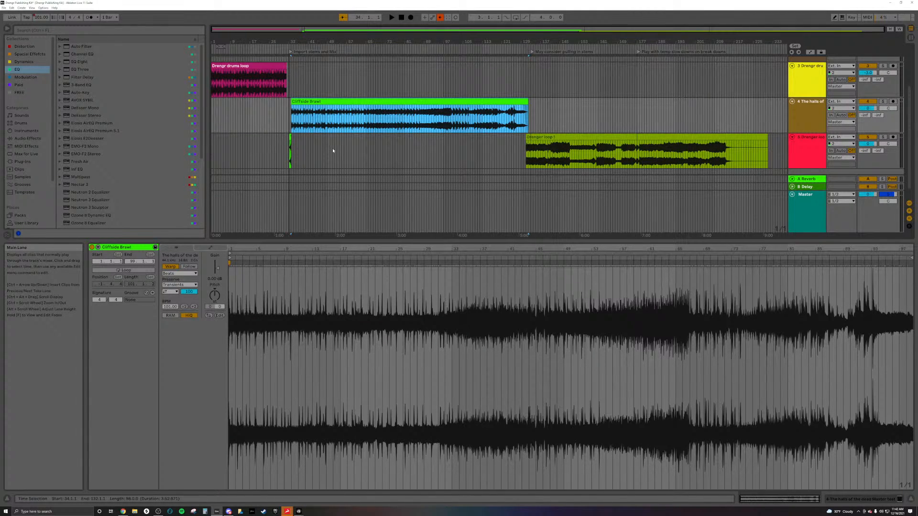
left_click(135, 513)
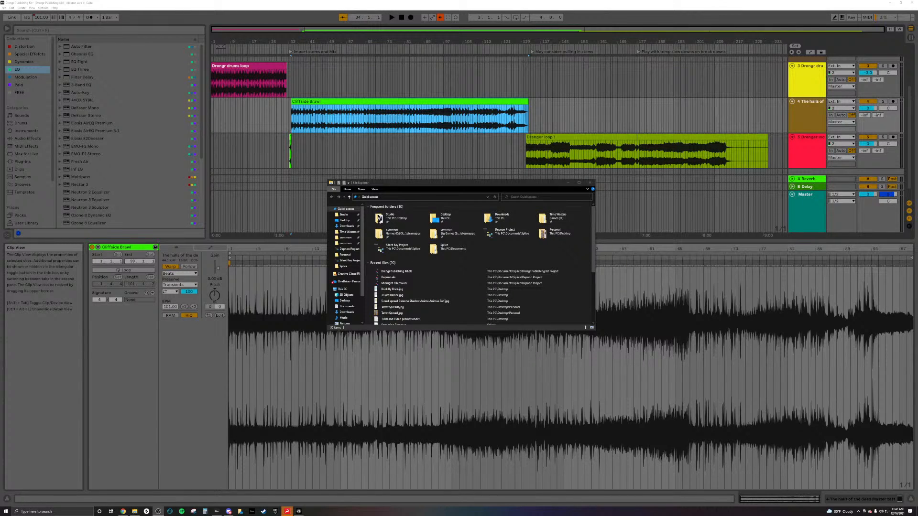
left_click_drag(478, 182, 917, 187)
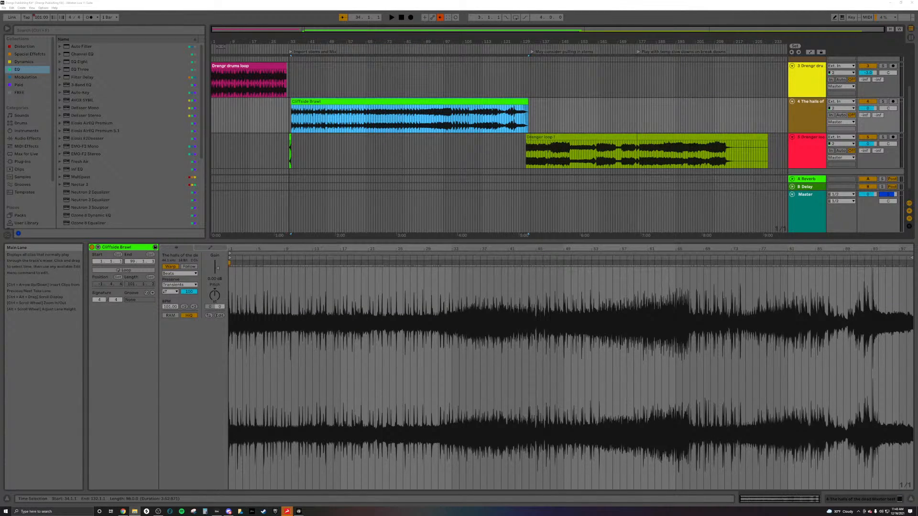
Import the 27 "The halls of the dead" stem files as audio clips onto a new track below the Drenger loop track.
left_click_drag(696, 216, 287, 188)
scroll(362, 156, "up", 2)
scroll(368, 157, "down", 2)
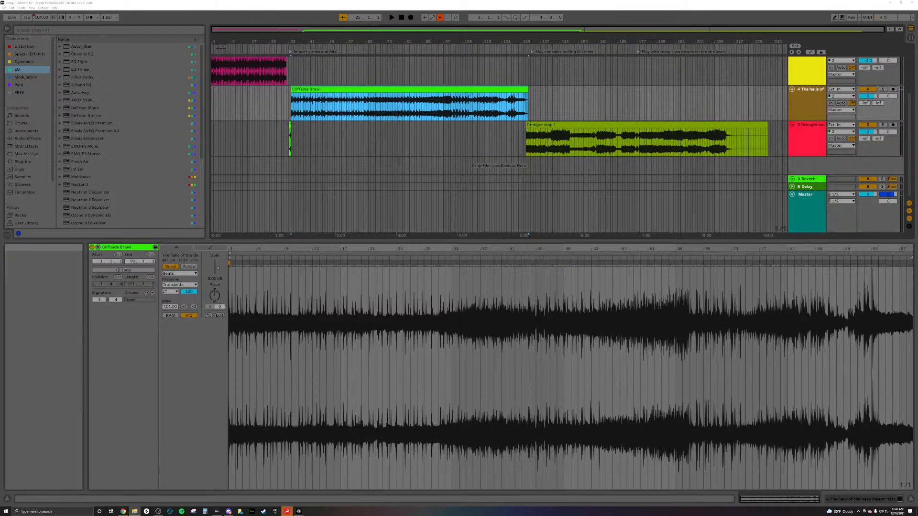
left_click(594, 153)
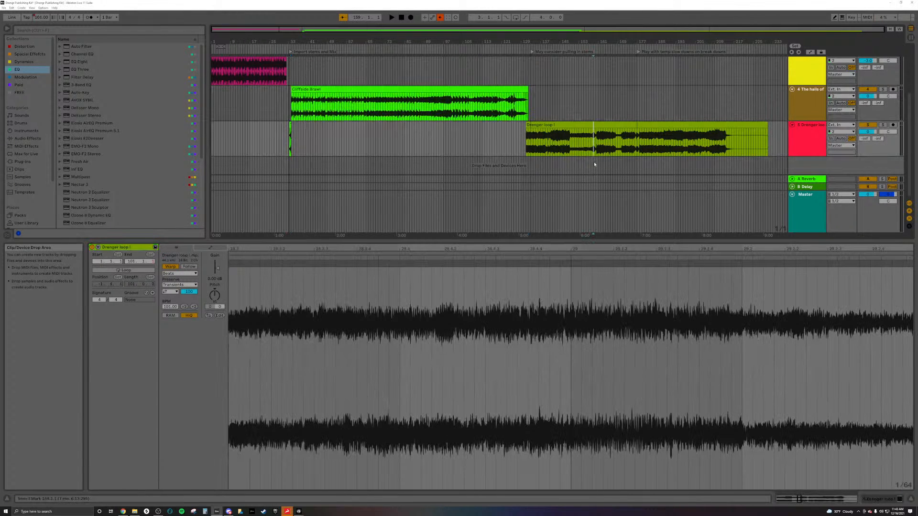
left_click_drag(917, 150, 569, 171)
left_click_drag(514, 211, 378, 167)
left_click(684, 162)
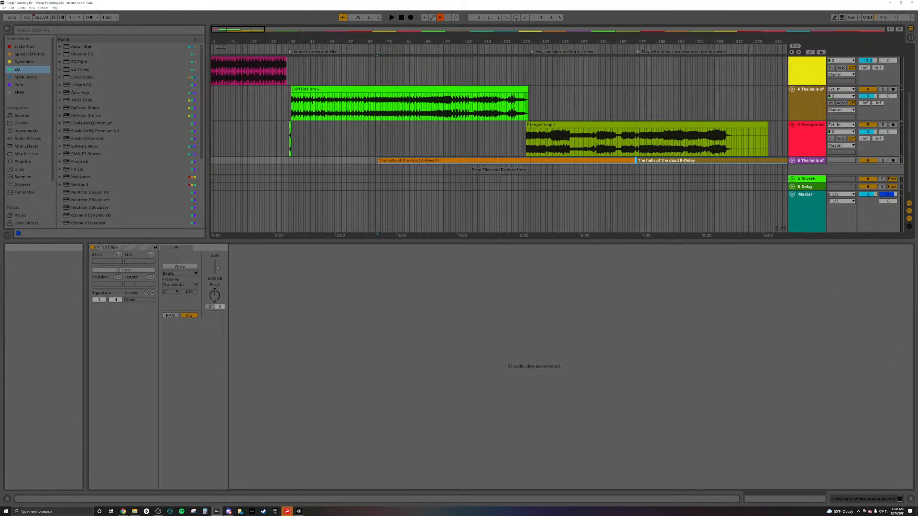
key("alt+Tab")
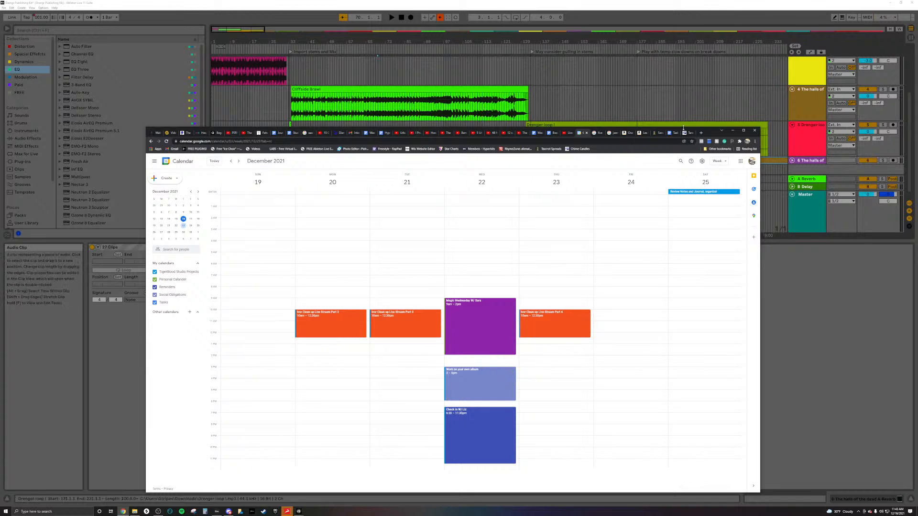
left_click(701, 132)
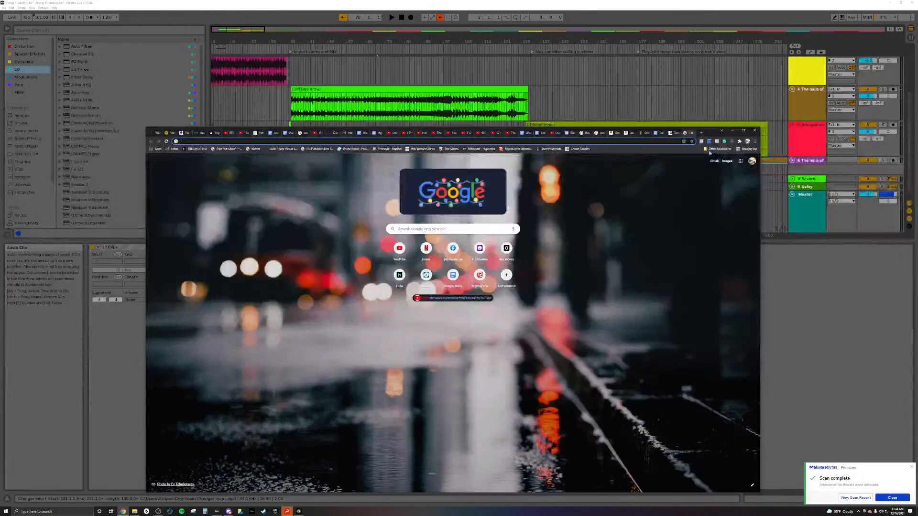
left_click(692, 133)
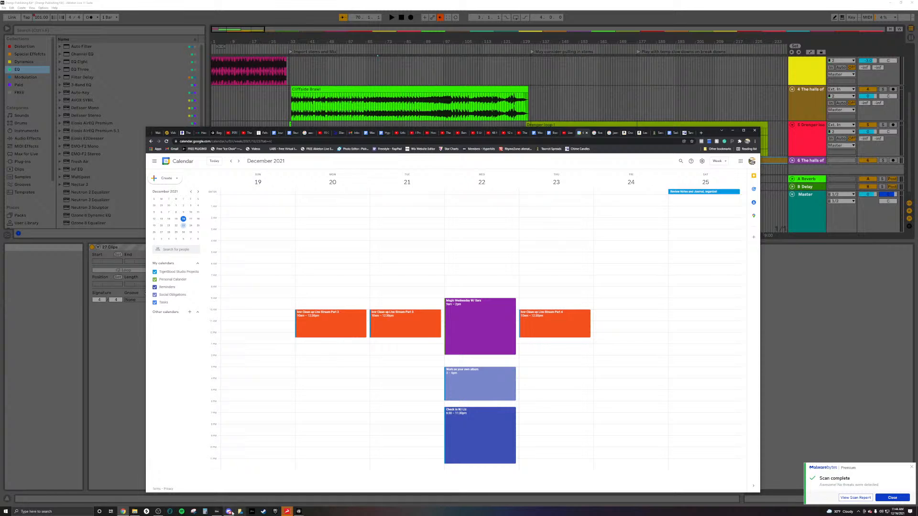
left_click(732, 131)
left_click(217, 512)
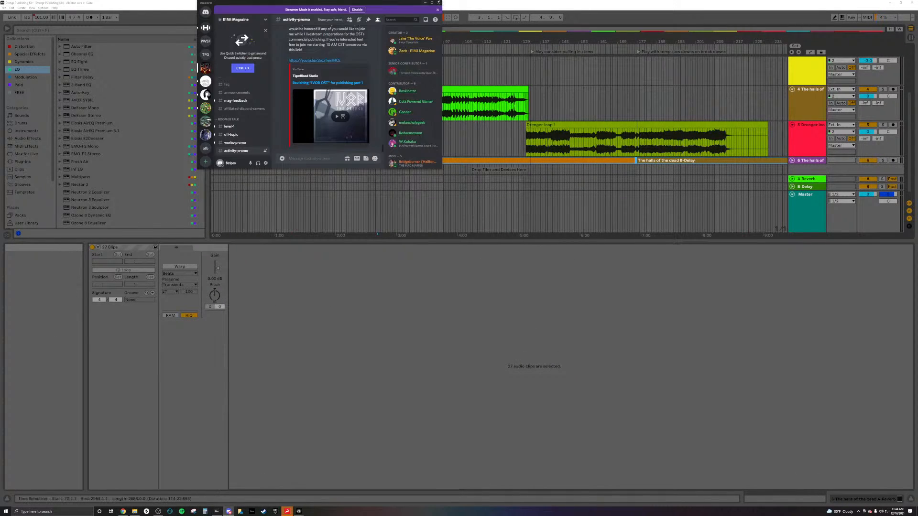
left_click_drag(396, 53, 917, 149)
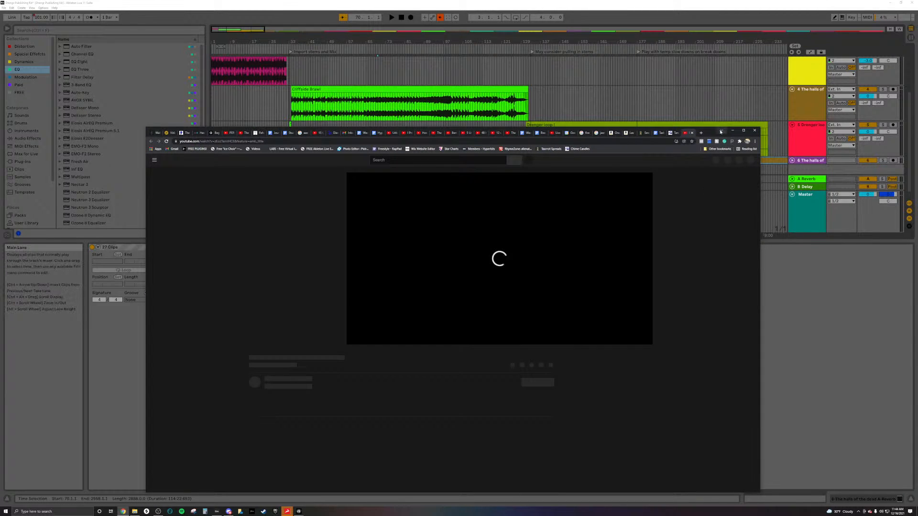
left_click_drag(713, 131, 917, 122)
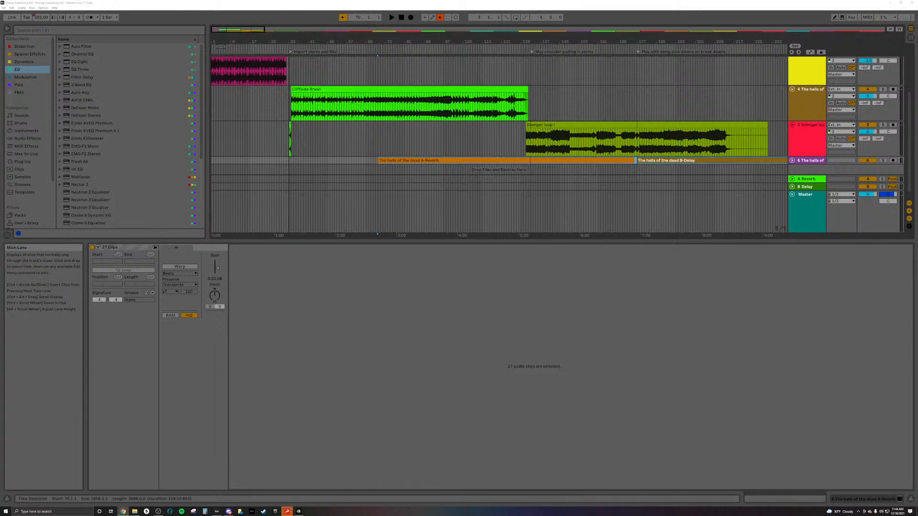
Delete the A-Reverb and B-Delay stem clips from the start of the imported stems on track 6.
left_click(502, 162)
key("Delete")
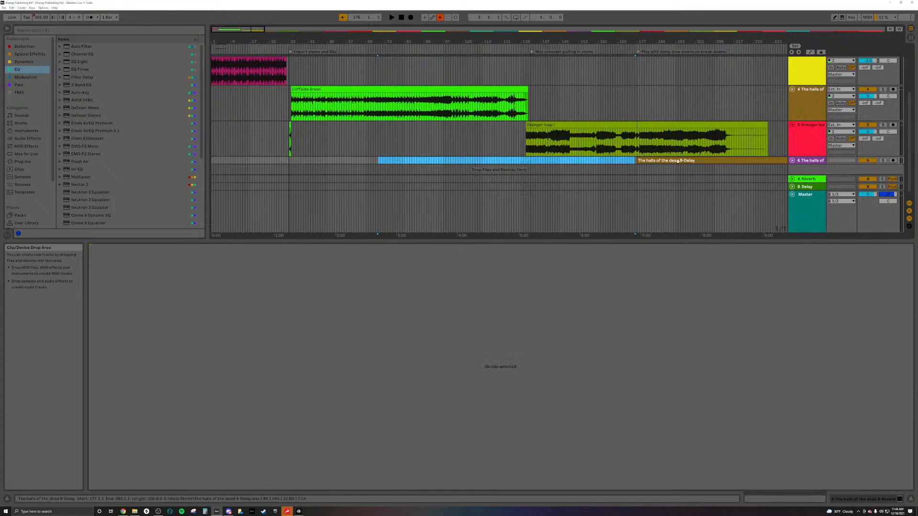
left_click(679, 161)
key("Delete")
Move the remaining 25 stem clips together so that the first one starts at bar 34, aligned with the Cliffside Brawl clip.
left_click_drag(493, 30, 347, 99)
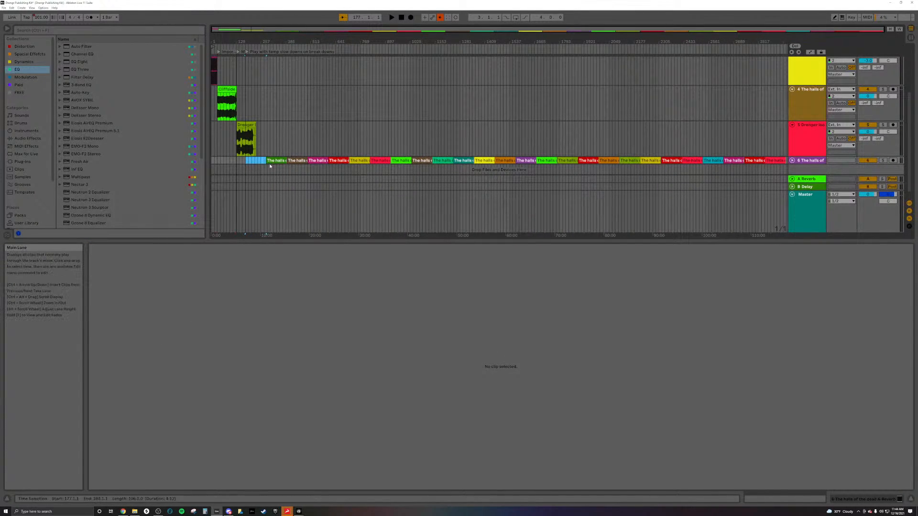
left_click(761, 160)
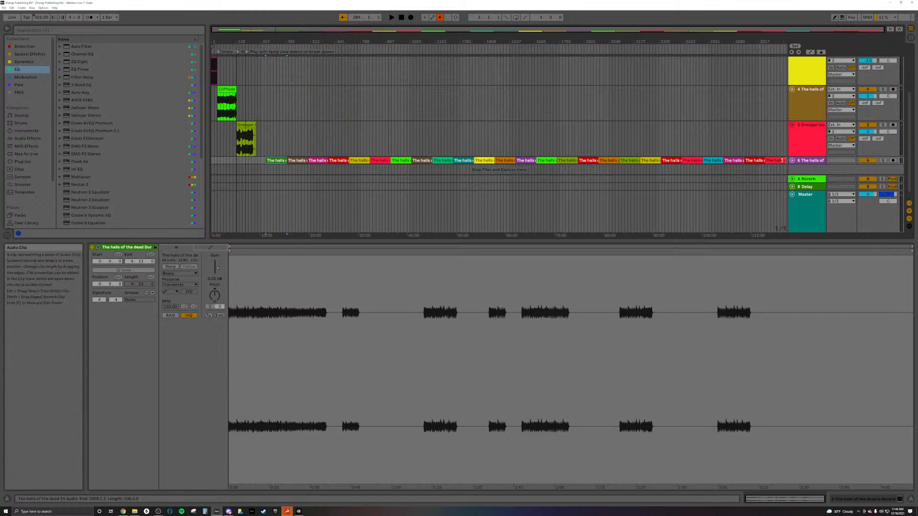
left_click(809, 160)
scroll(256, 141, "up", 2)
scroll(256, 141, "up", 6)
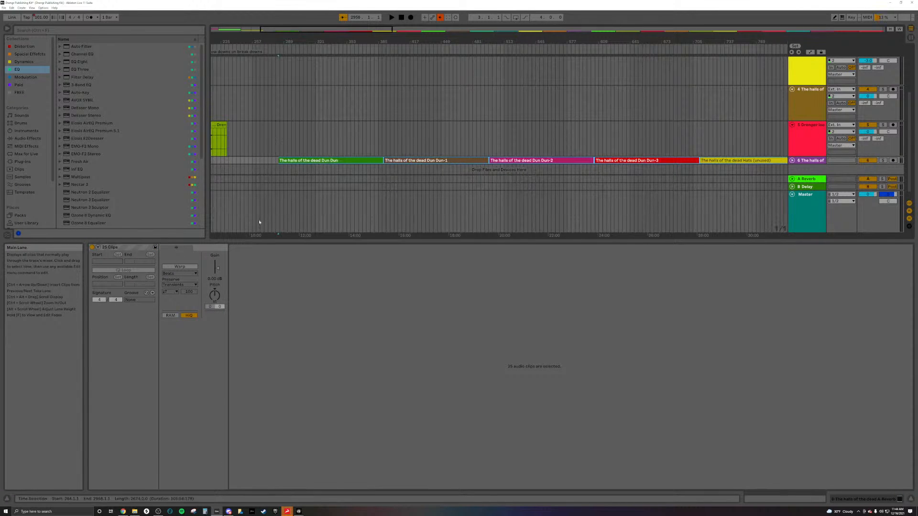
scroll(238, 167, "left", 2)
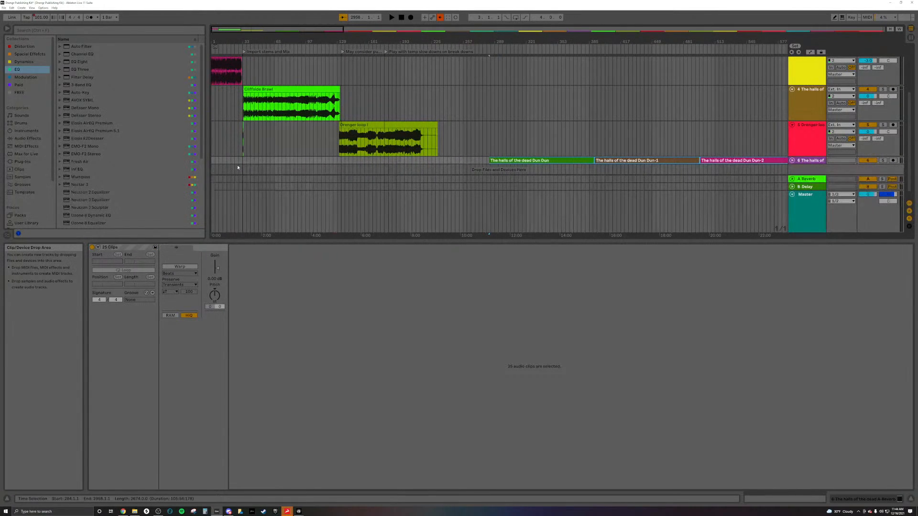
left_click_drag(536, 161, 289, 162)
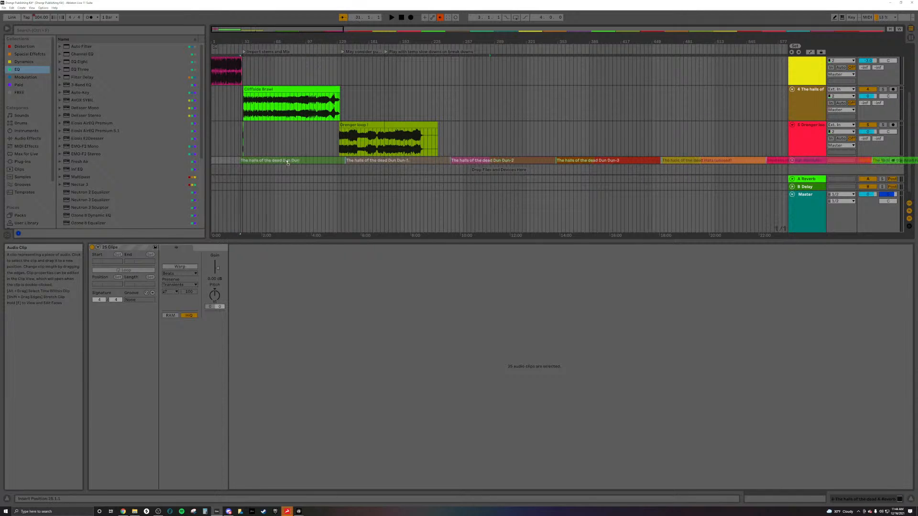
scroll(282, 161, "up", 5)
scroll(305, 160, "left", 5)
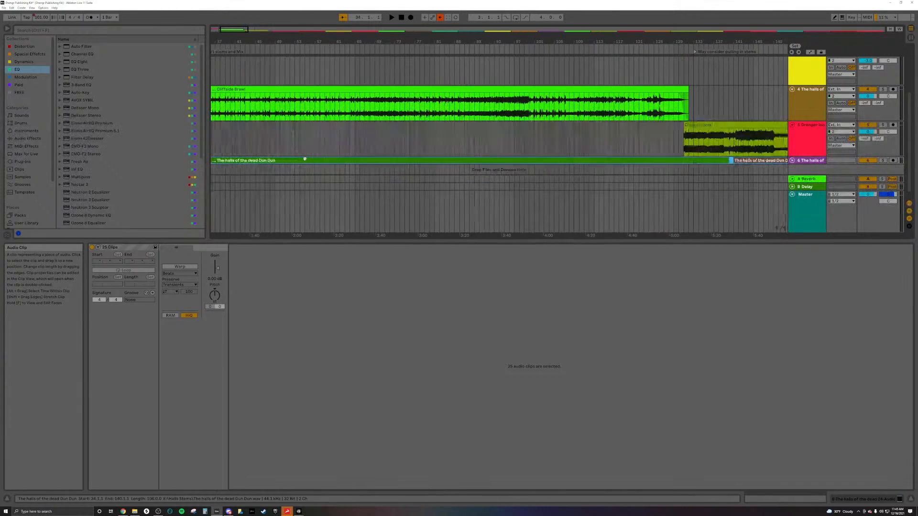
scroll(331, 157, "up", 5)
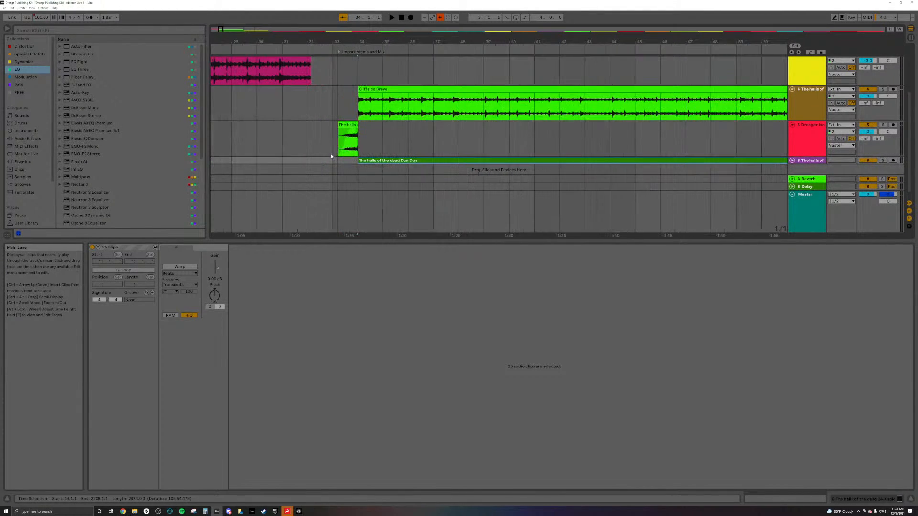
Move all stem clips after the first Dun Dun clip onto a new track below, with Dun Dun-1 starting at bar 34.
scroll(381, 157, "down", 12)
left_click(351, 160)
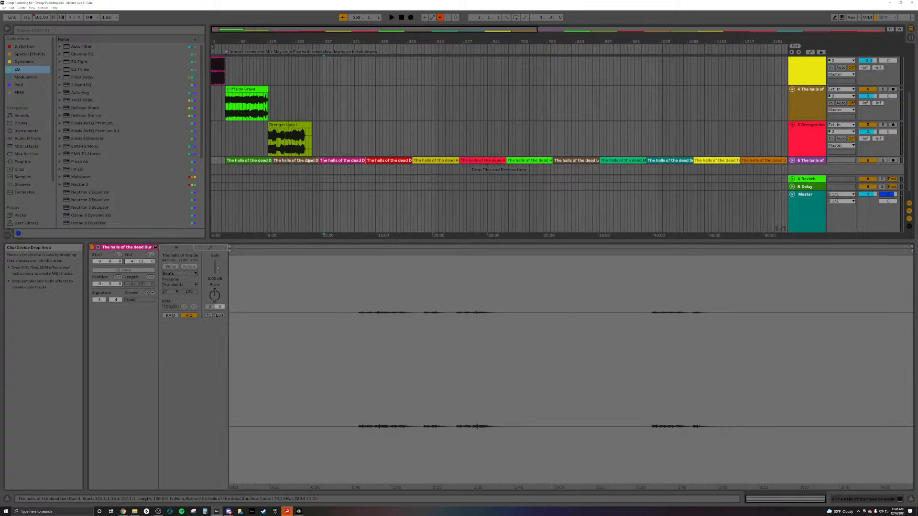
scroll(640, 190, "down", 3)
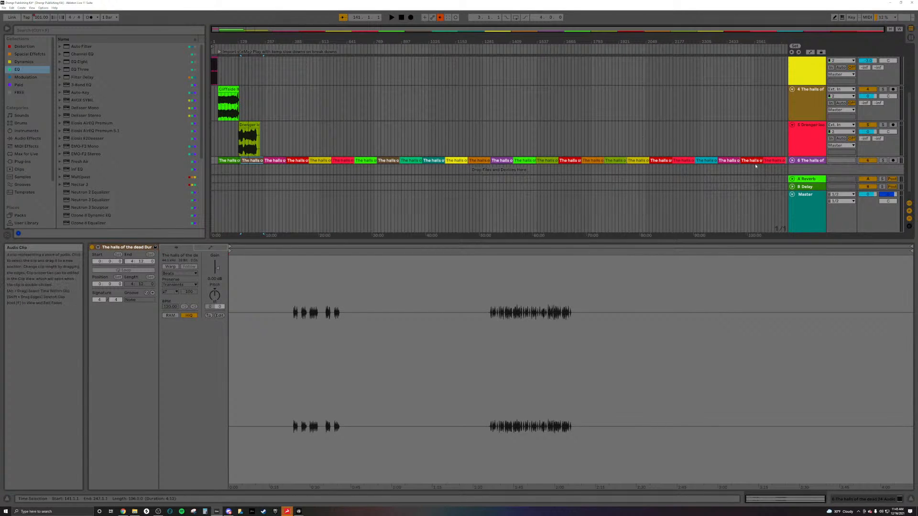
left_click(779, 160, "shift")
scroll(251, 168, "up", 8)
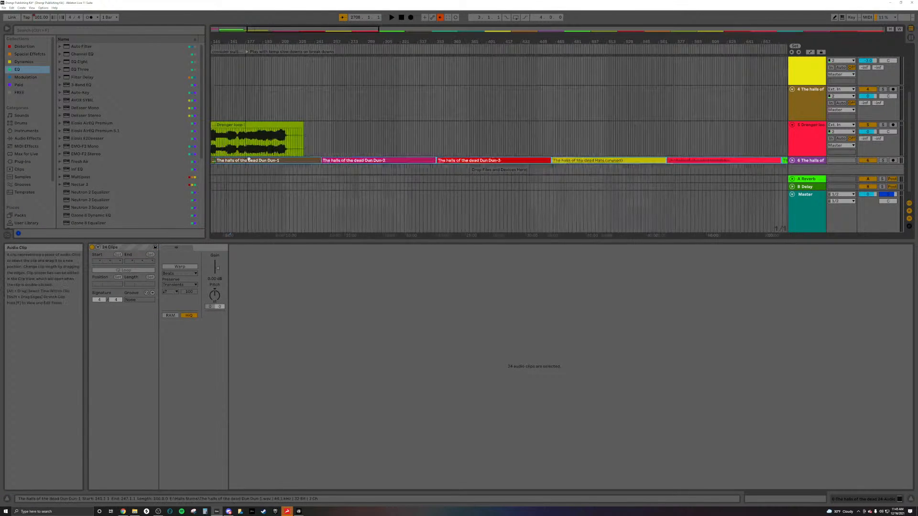
scroll(251, 167, "left", 4)
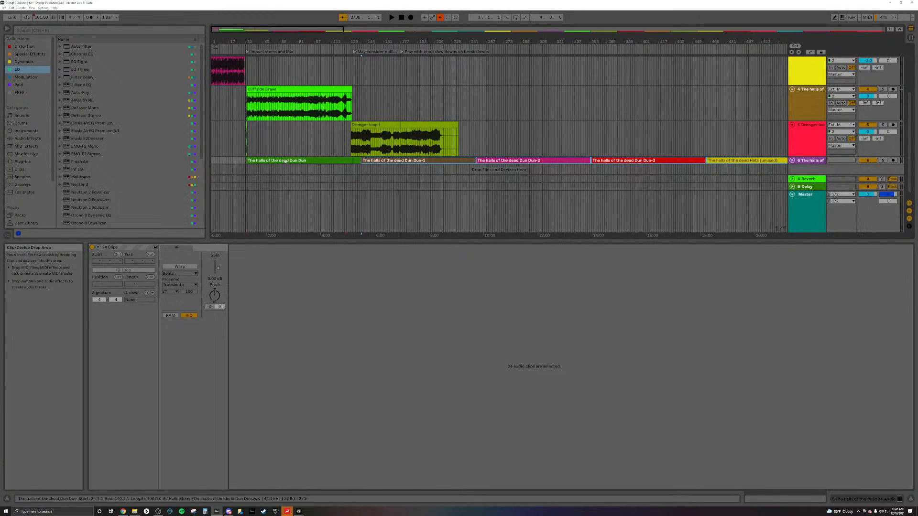
left_click_drag(378, 165, 264, 171)
scroll(263, 172, "up", 4)
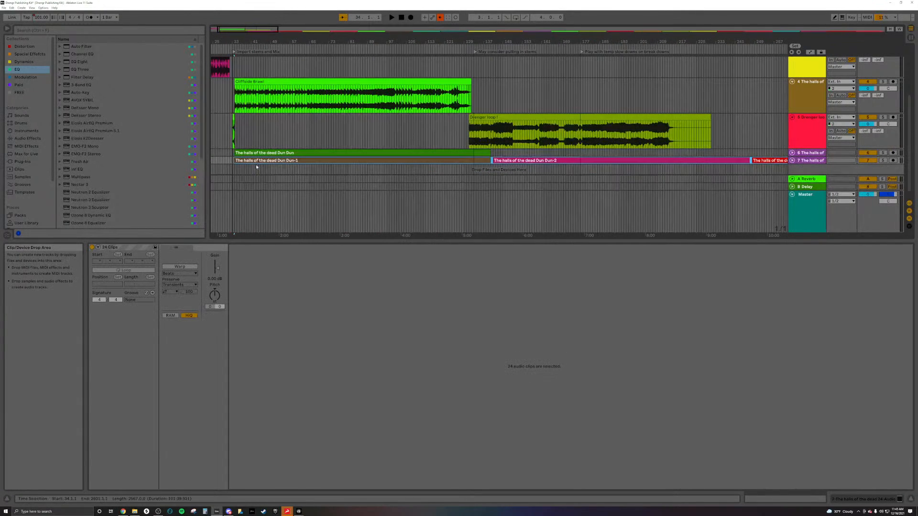
Move only the Dun Dun-2 clip from track 7 onto a new track below, starting at bar 34.
left_click(511, 161)
left_click(343, 161)
left_click_drag(519, 166, 262, 170)
right_click(576, 153)
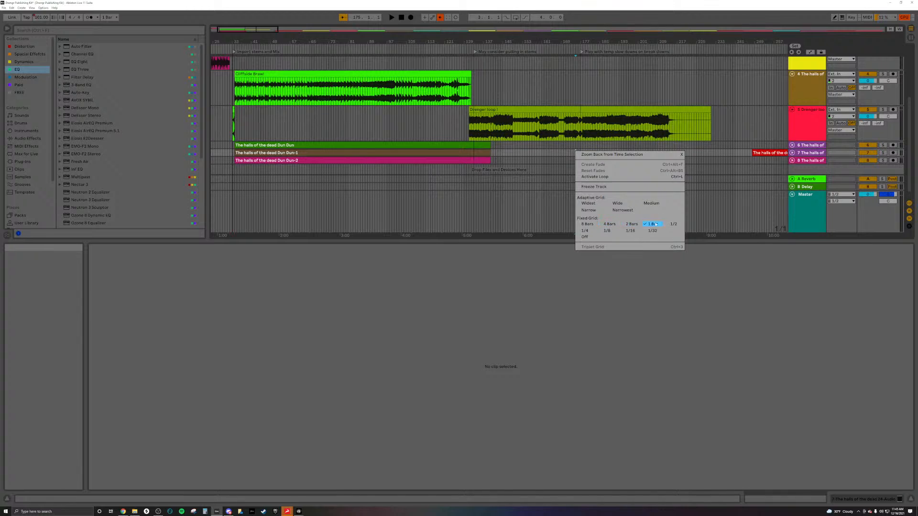
left_click(698, 158)
Move Dun Dun-3 and all stem clips after it onto a new track below Dun Dun-2, with Dun Dun-3 starting at bar 34.
scroll(747, 153, "down", 6)
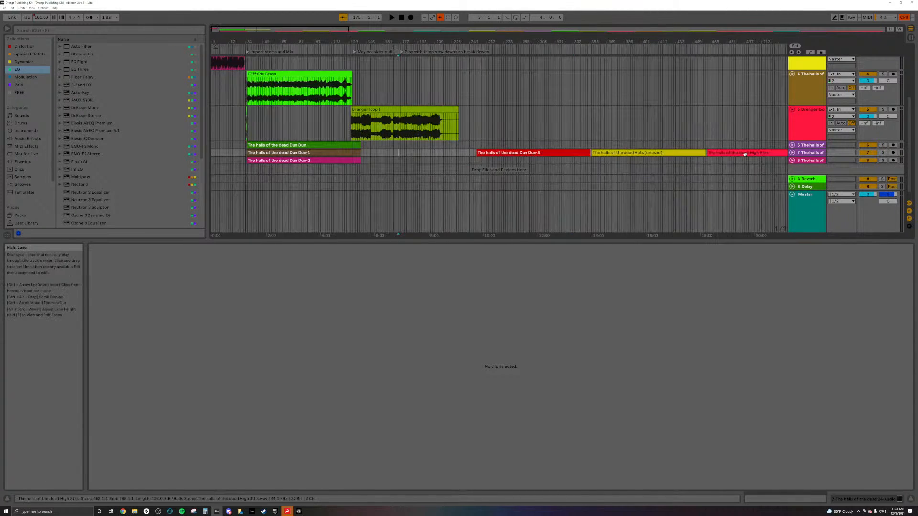
left_click(280, 153)
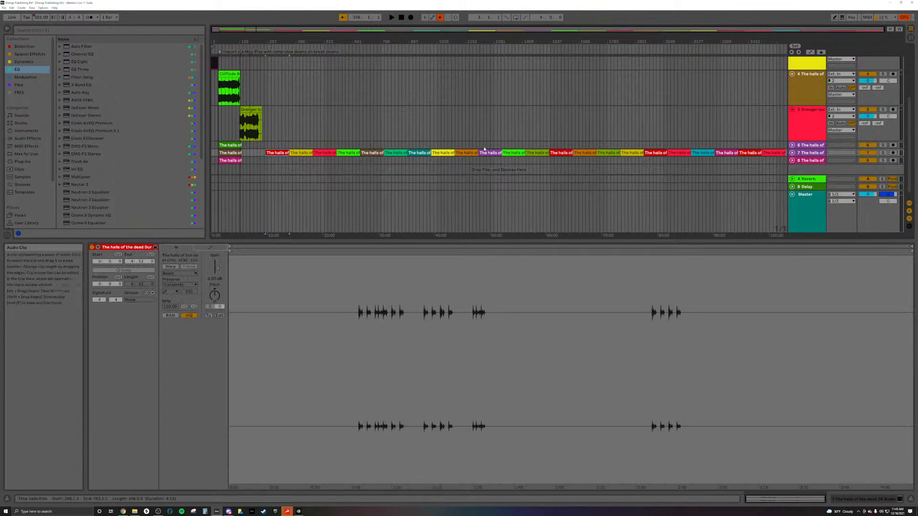
left_click(780, 153, "shift")
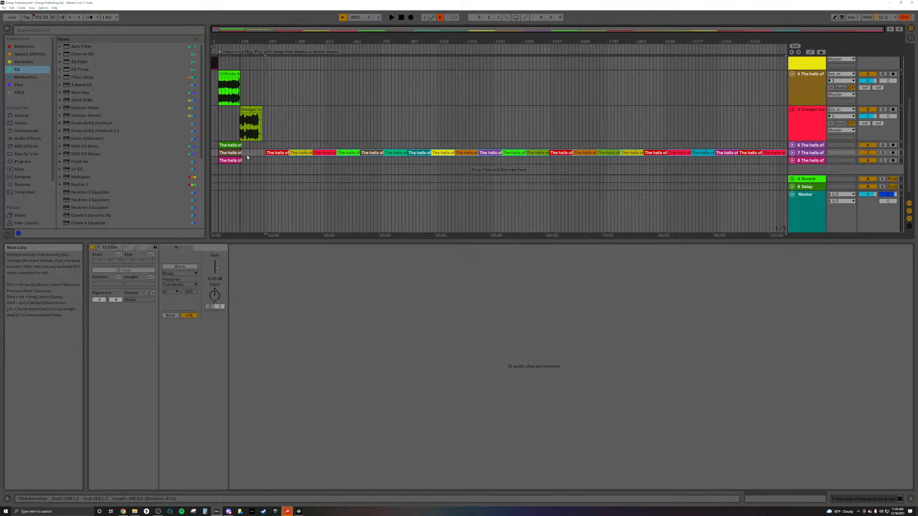
scroll(255, 154, "up", 2)
scroll(254, 154, "left", 3)
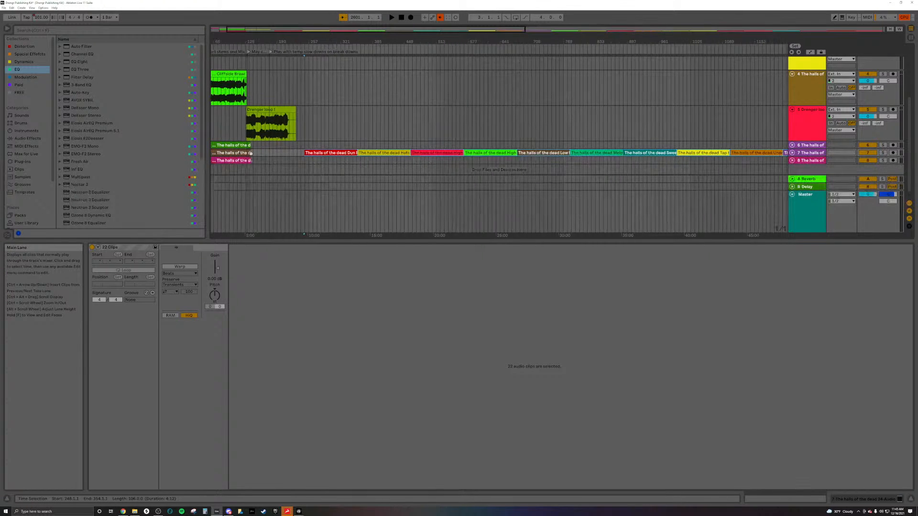
left_click_drag(361, 150, 249, 171)
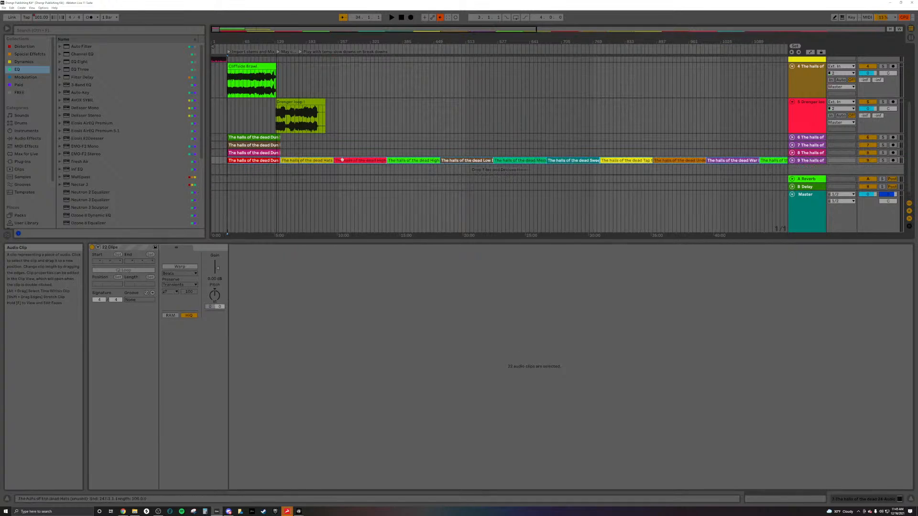
Move Hats (unused) and all stem clips after it onto a new track 10, aligned with the start of the stems above.
scroll(615, 168, "down", 2)
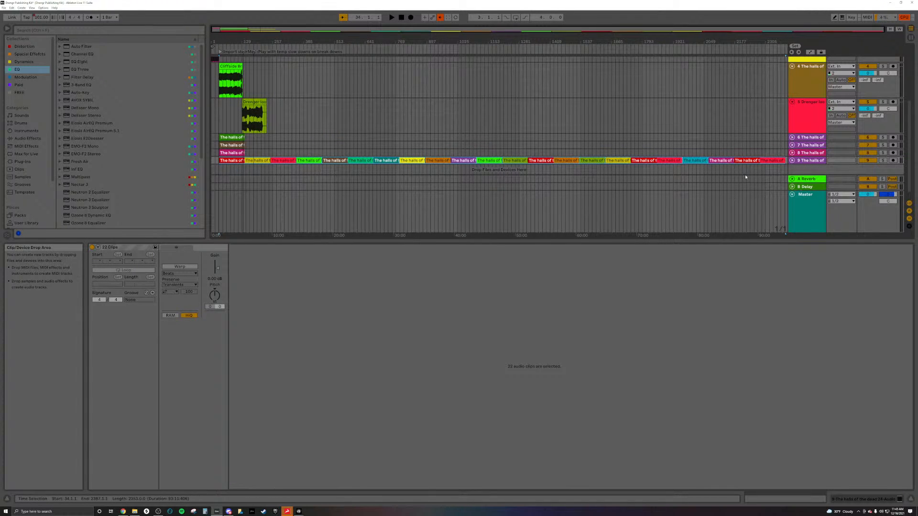
left_click(257, 160)
left_click(777, 159, "shift")
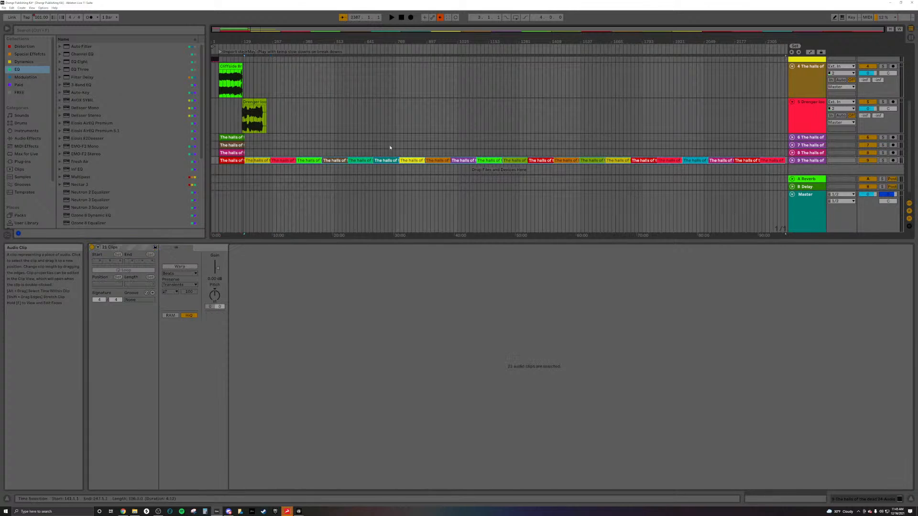
left_click_drag(252, 167, 229, 171)
scroll(228, 163, "up", 5)
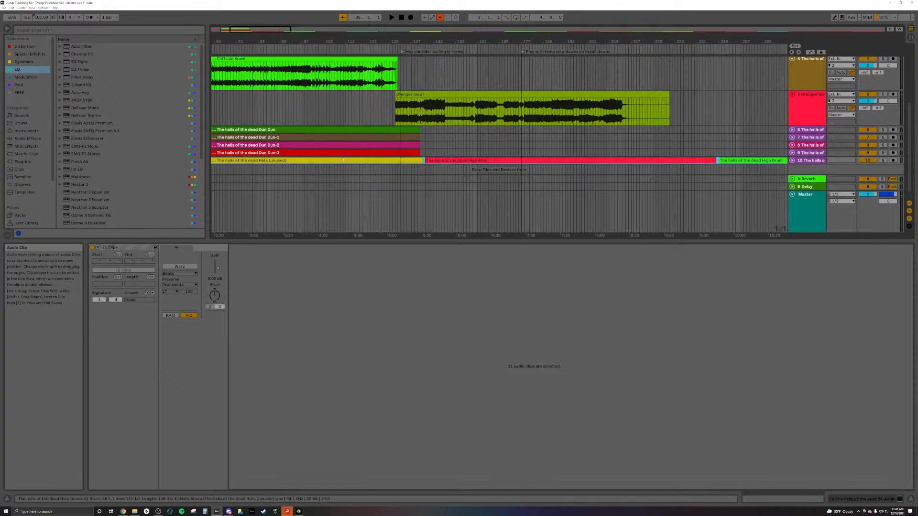
left_click_drag(401, 160, 399, 160)
Move the High Hits clip and all stem clips after it onto a new track 11 below the Hats (unused) clip.
left_click(445, 160)
key("w")
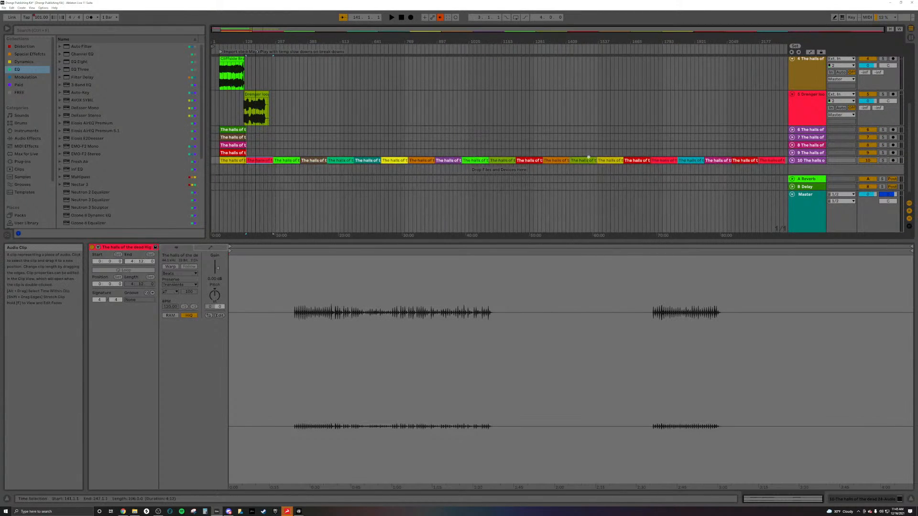
left_click(767, 160, "shift")
left_click_drag(256, 157, 232, 171)
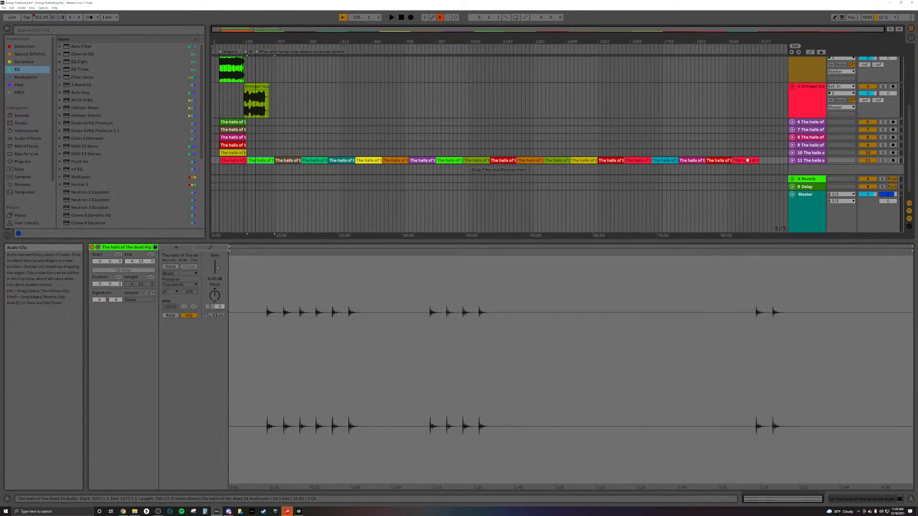
Move High Drum and all stem clips after it onto a new track 12, and align High Hits with the stems above it.
left_click(747, 160, "shift")
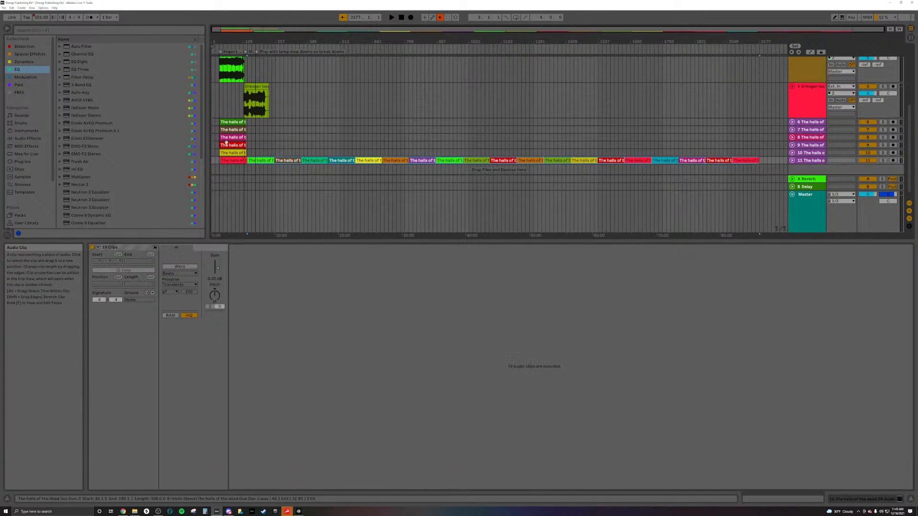
scroll(216, 156, "up", 5)
left_click_drag(376, 162, 257, 173)
left_click(270, 153)
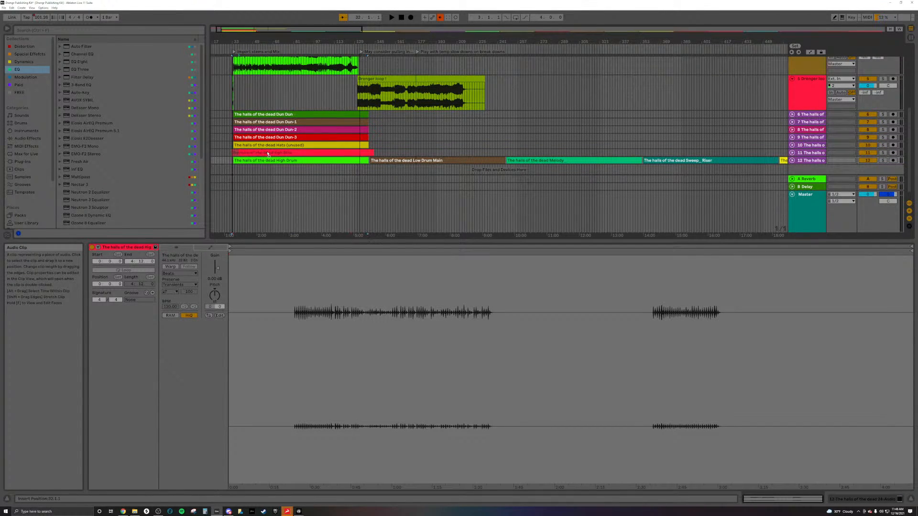
Move Low Drum Main and all stem clips after it onto a new track 13, with Low Drum Main starting at bar 34.
left_click(411, 161)
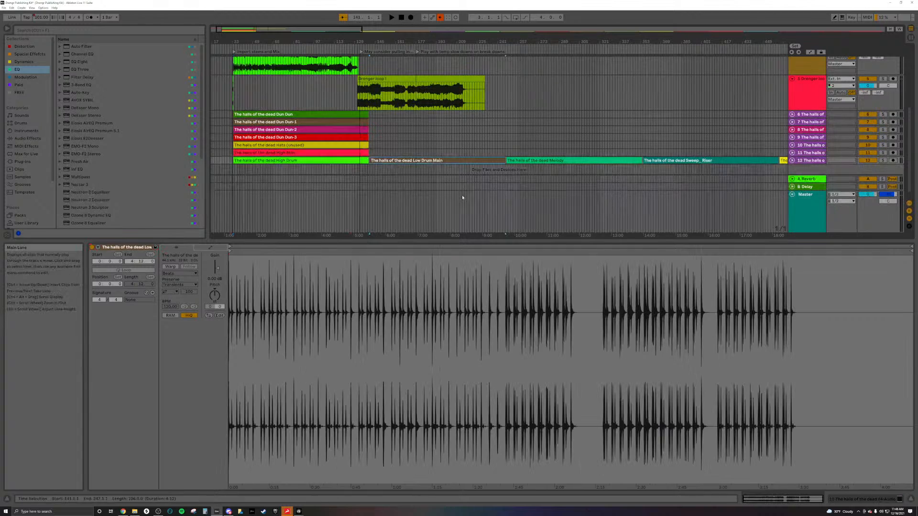
scroll(467, 157, "down", 5)
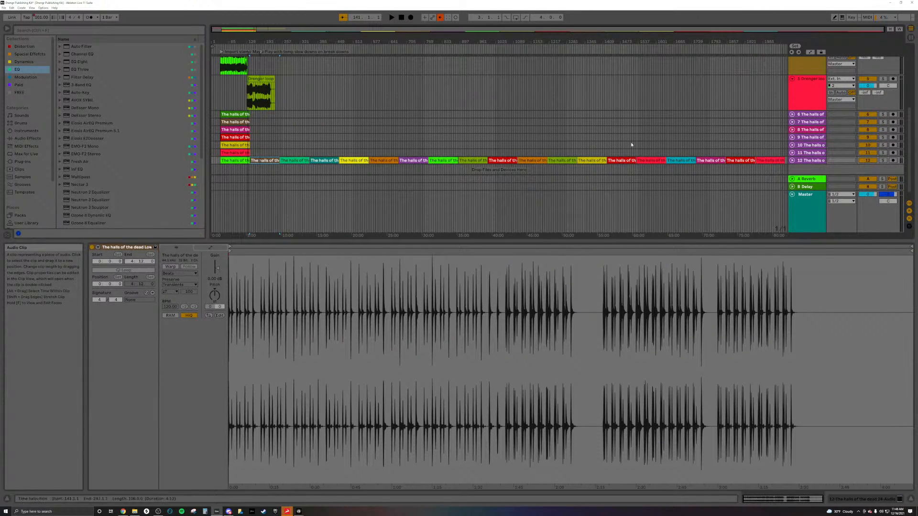
left_click(773, 161, "shift")
left_click_drag(267, 160, 234, 161)
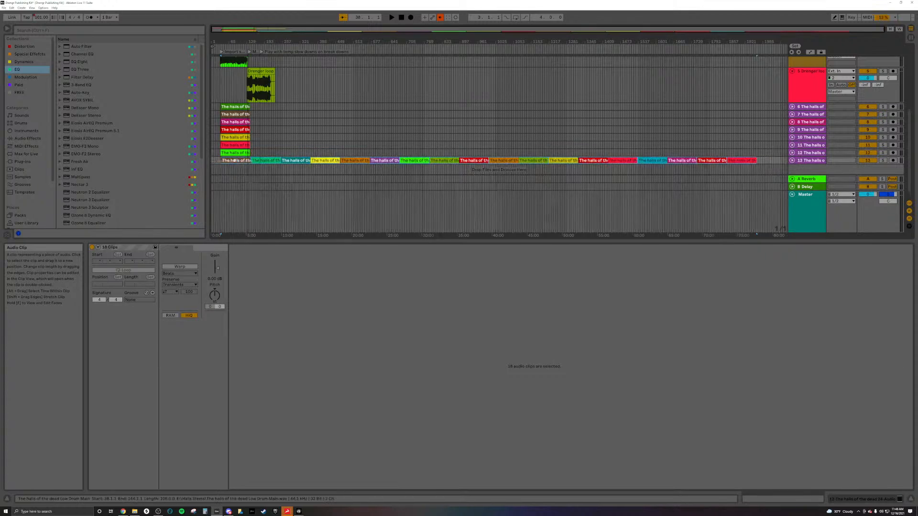
scroll(236, 161, "up", 4)
left_click_drag(303, 160, 332, 162)
scroll(298, 160, "up", 4)
scroll(388, 161, "down", 4)
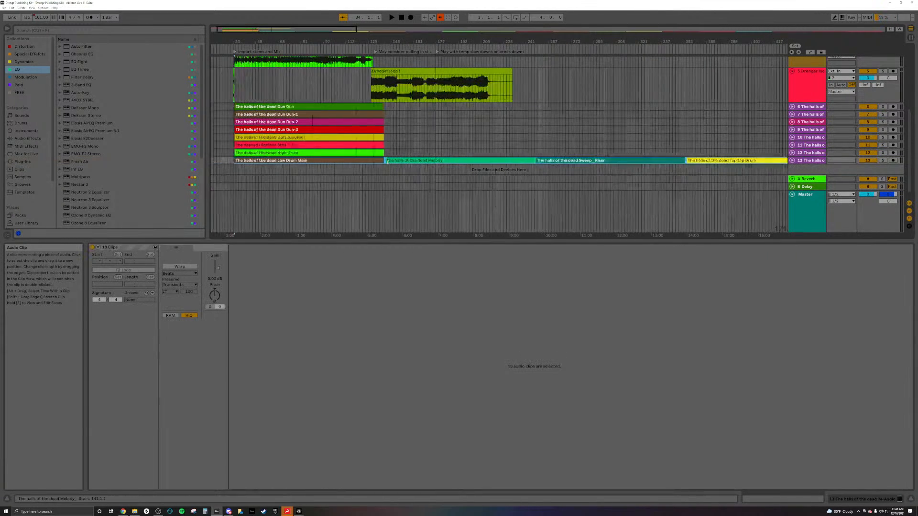
Move Melody and all stem clips after it onto a new track 14 below Low Drum Main, starting at bar 36.
left_click(425, 161)
scroll(446, 161, "up", 3)
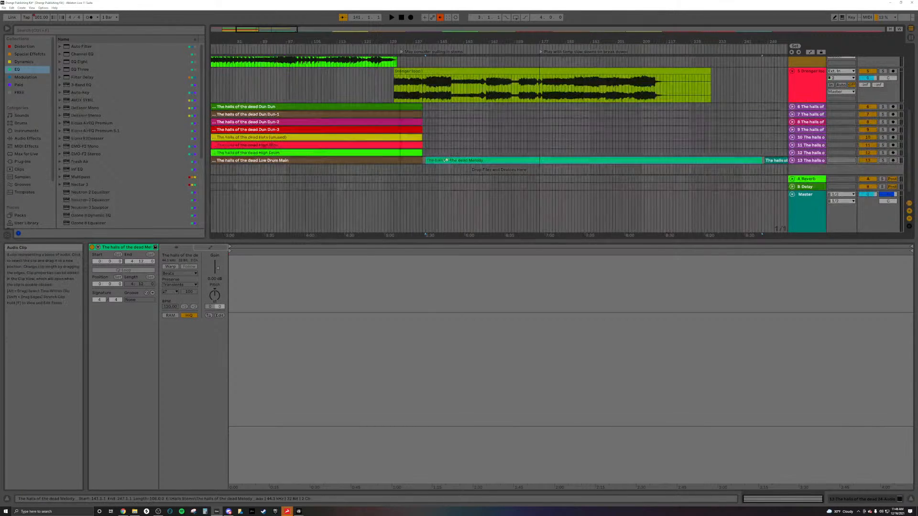
scroll(446, 161, "down", 6)
left_click(773, 161, "shift")
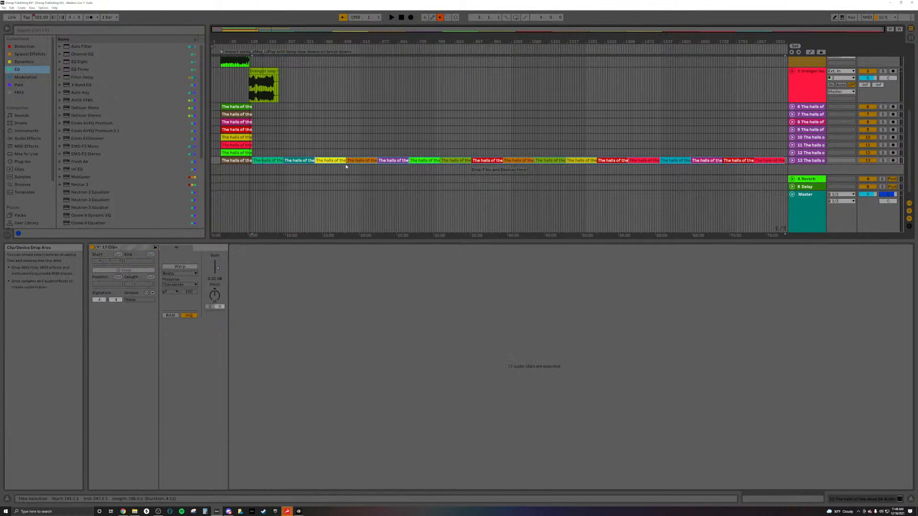
left_click_drag(260, 158, 231, 167)
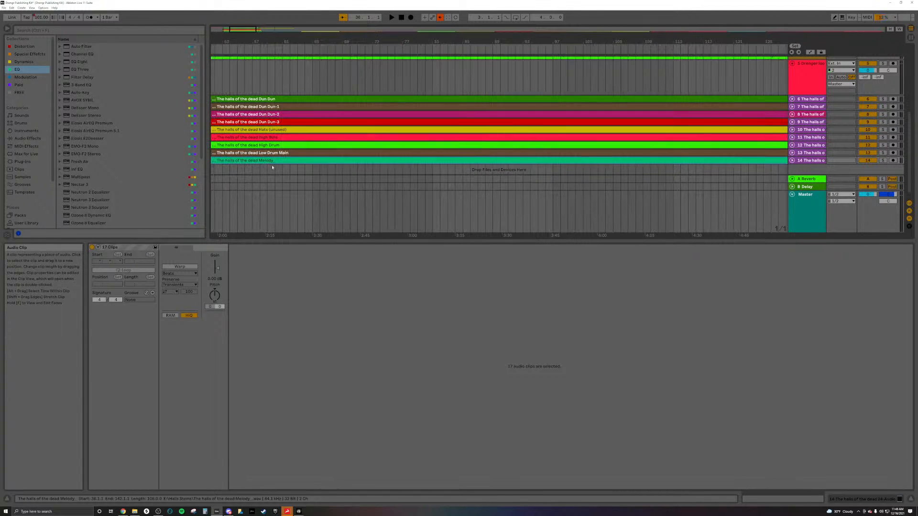
scroll(344, 167, "up", 2)
scroll(246, 162, "left", 10)
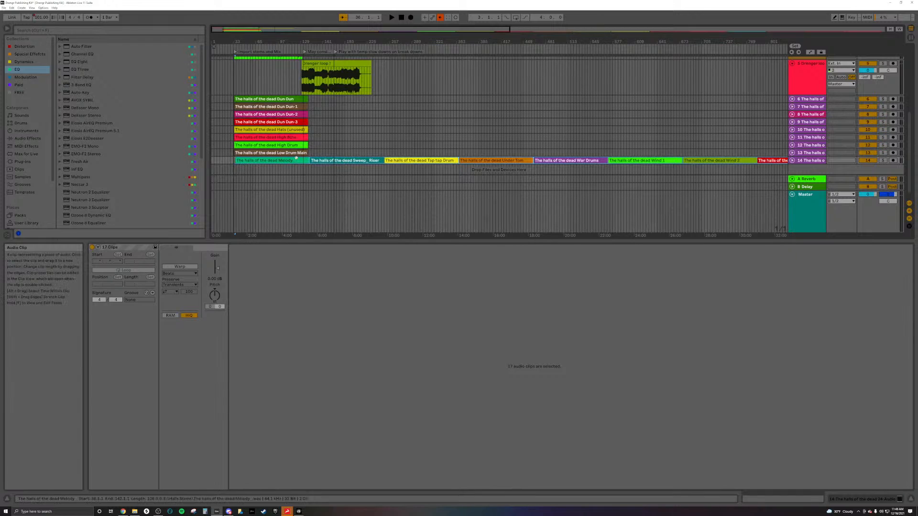
Shift the Melody clip alone back to bar 34 so it lines up with the stems above.
scroll(296, 157, "up", 2)
scroll(315, 166, "down", 3)
scroll(312, 162, "up", 5)
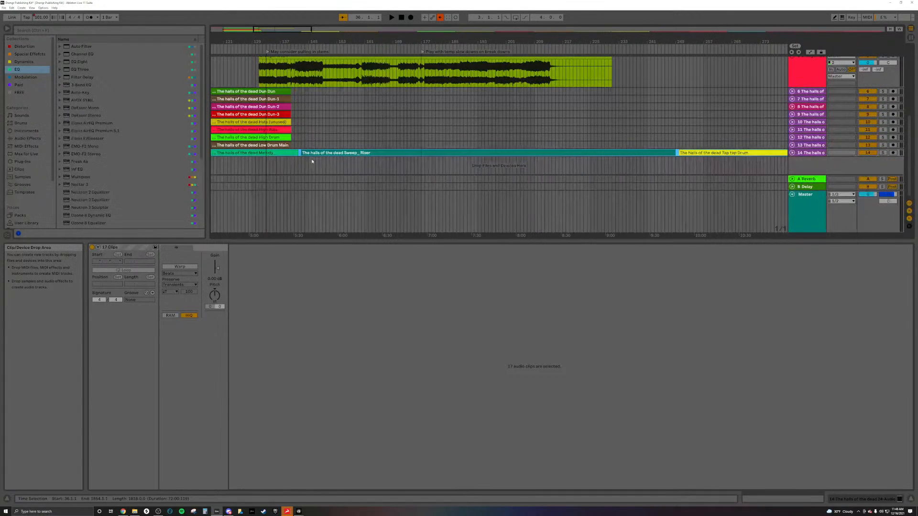
left_click(289, 153)
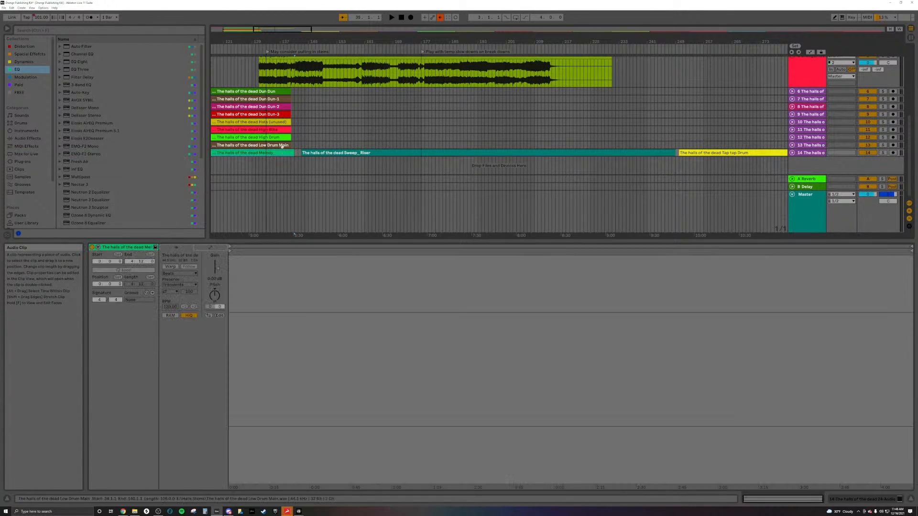
scroll(283, 146, "up", 5)
left_click_drag(328, 153, 305, 153)
scroll(330, 143, "down", 8)
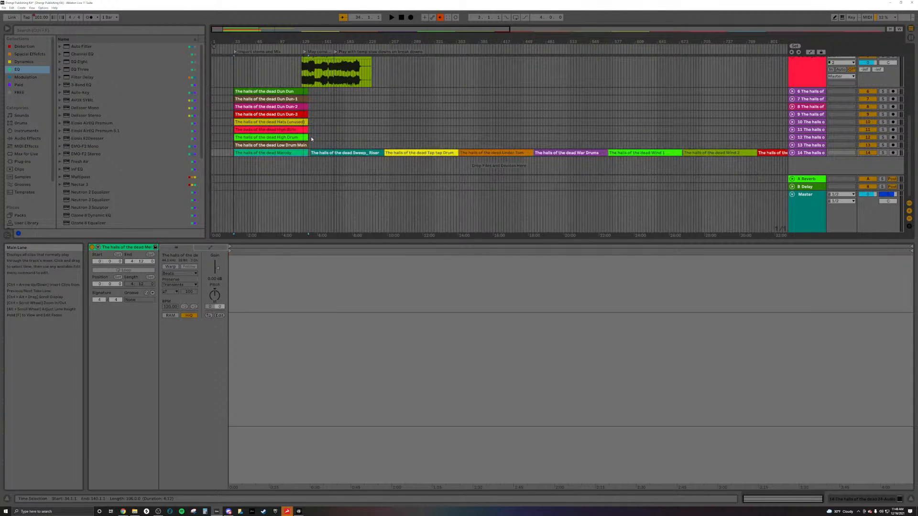
Reorder the tracks so the Drenger loop track sits above the Cliffside Brawl reference track.
scroll(328, 141, "up", 6)
scroll(306, 132, "down", 4)
scroll(283, 123, "up", 3)
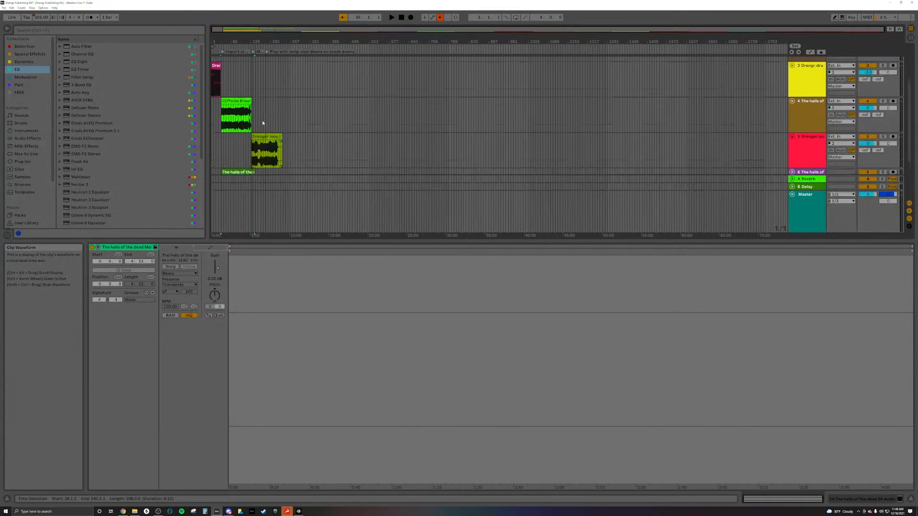
left_click(818, 122)
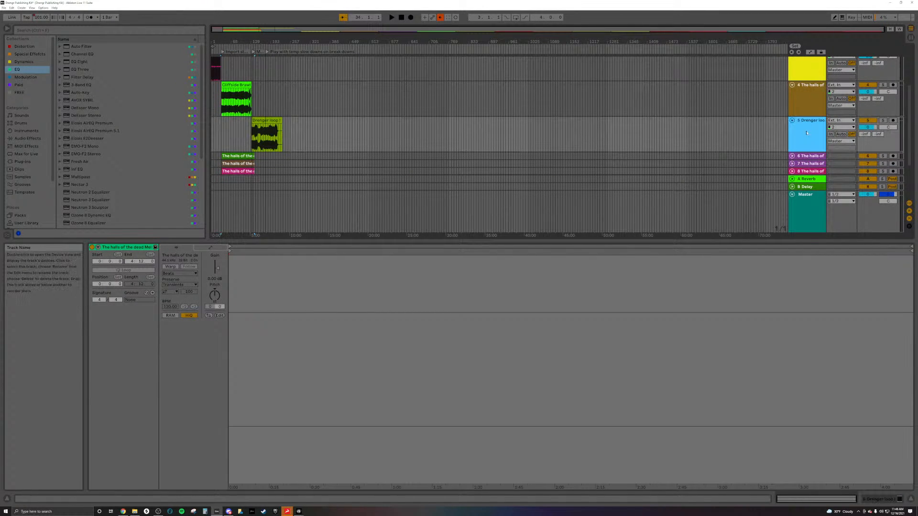
left_click_drag(809, 86, 808, 132)
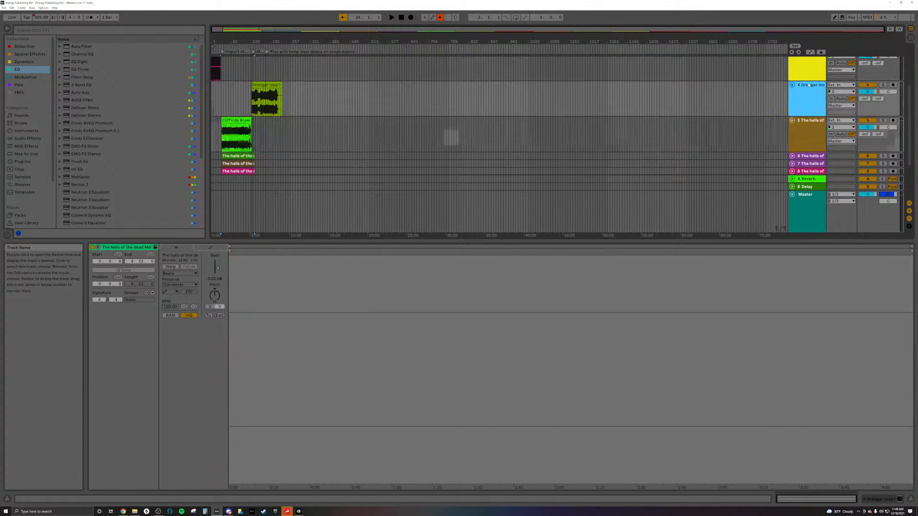
scroll(254, 144, "up", 3)
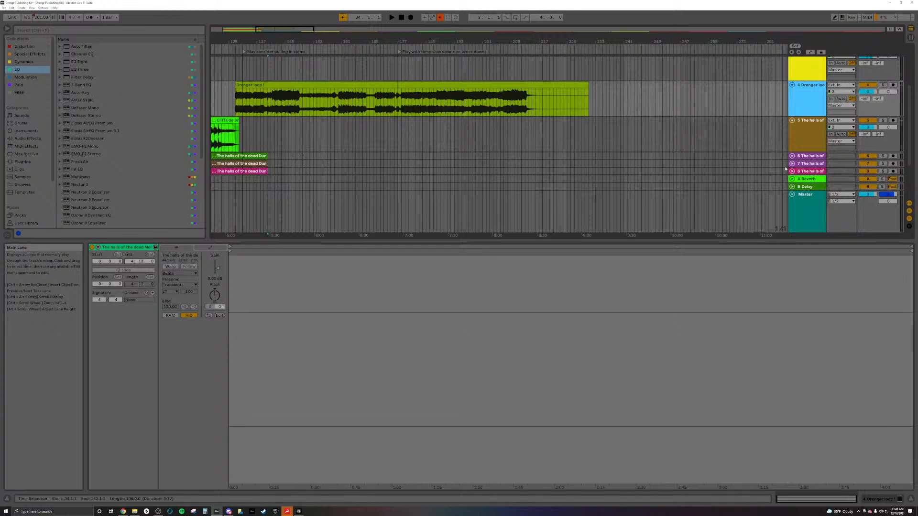
Unfold track 6 to show the waveform of the first Dun Dun stem.
left_click(791, 155)
scroll(274, 135, "down", 5)
scroll(385, 139, "down", 3)
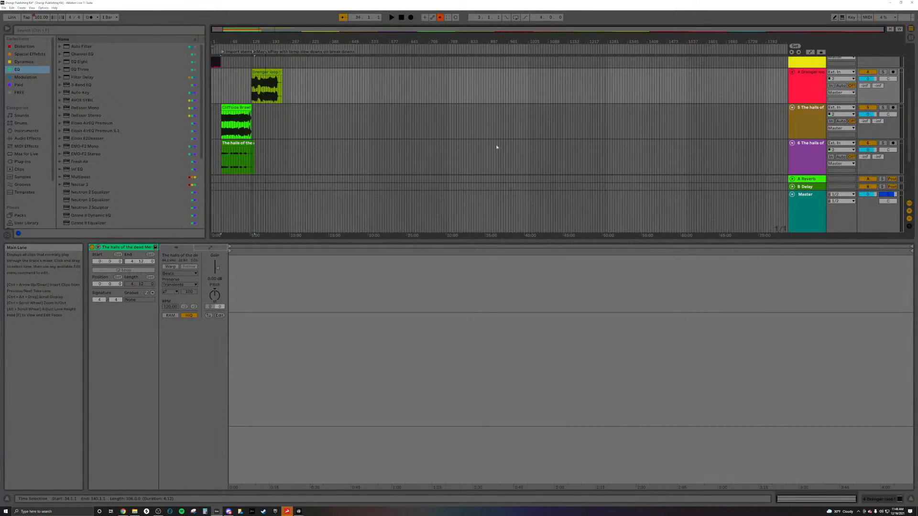
Move Sweep_ Riser and all stem clips after it onto a new track 15, with Sweep_ Riser starting at bar 34.
scroll(502, 152, "down", 4)
left_click(270, 152)
left_click(775, 153, "shift")
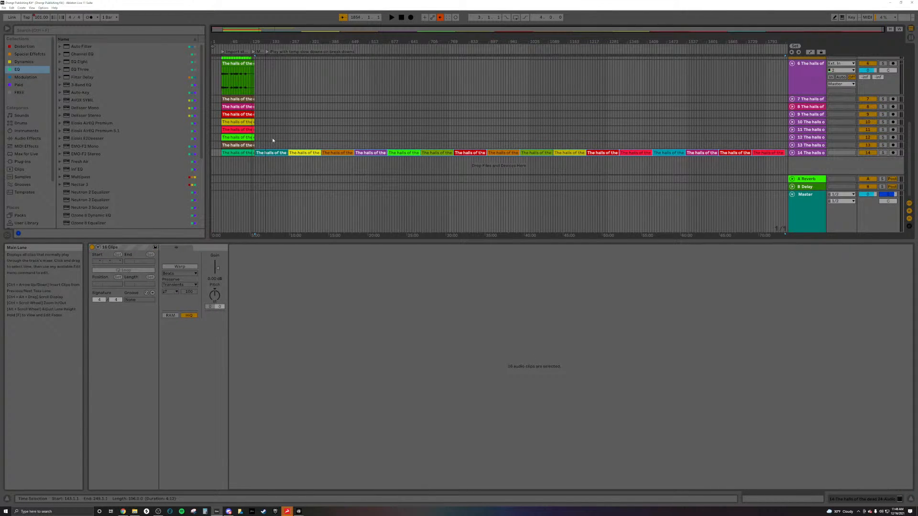
left_click_drag(267, 153, 231, 166)
scroll(226, 162, "up", 6)
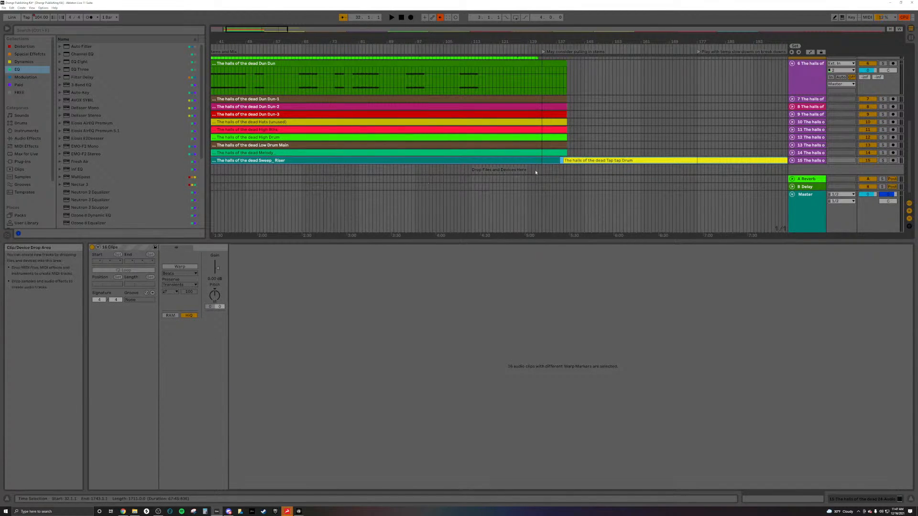
left_click_drag(530, 160, 539, 160)
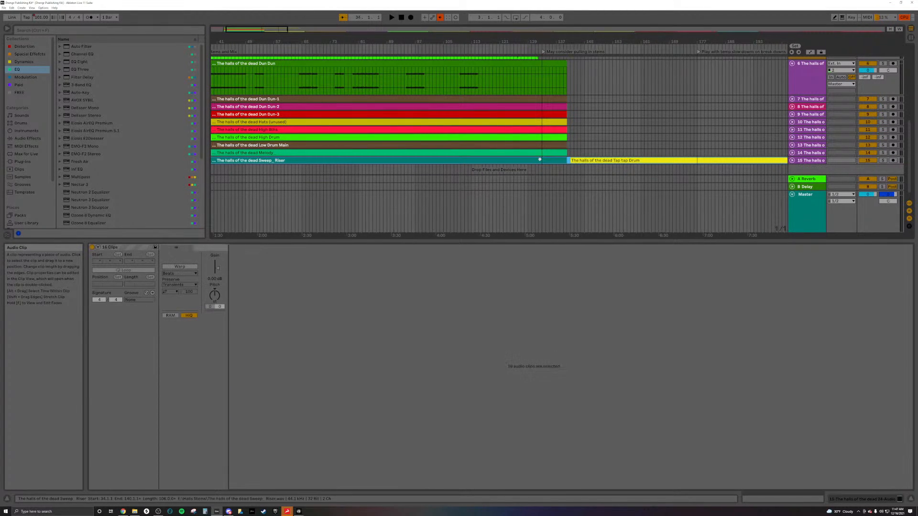
Move the Tap tap Drum clip and all stem clips after it onto a new track 16 beneath Sweep_ Riser.
left_click(591, 161)
scroll(592, 161, "down", 10)
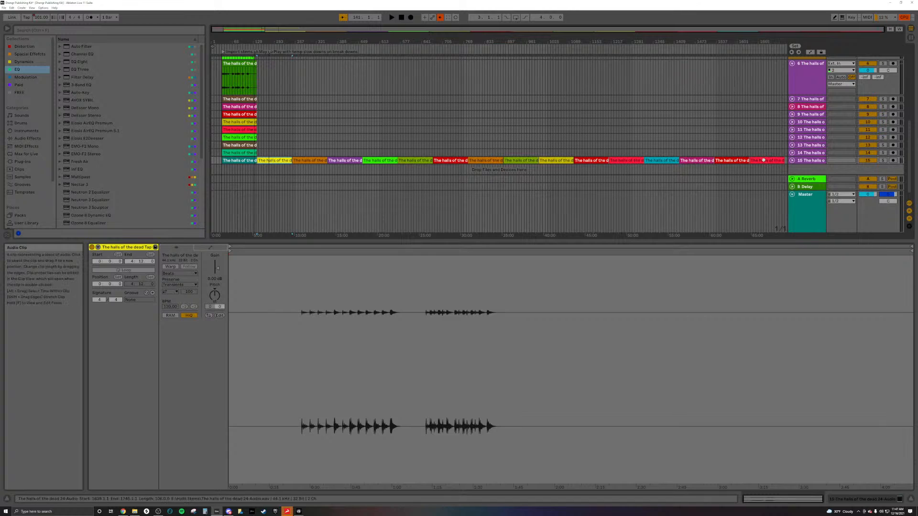
left_click(764, 161, "shift")
left_click_drag(271, 161, 237, 177)
scroll(216, 161, "up", 5)
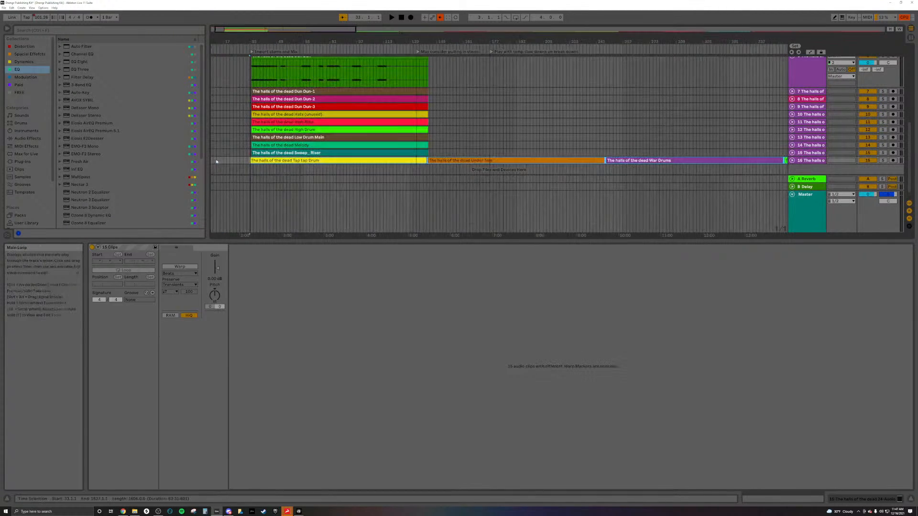
Shift the Tap tap Drum clip alone to start at bar 34, in line with the stems above.
scroll(261, 168, "up", 4)
scroll(489, 171, "down", 6)
scroll(396, 161, "up", 3)
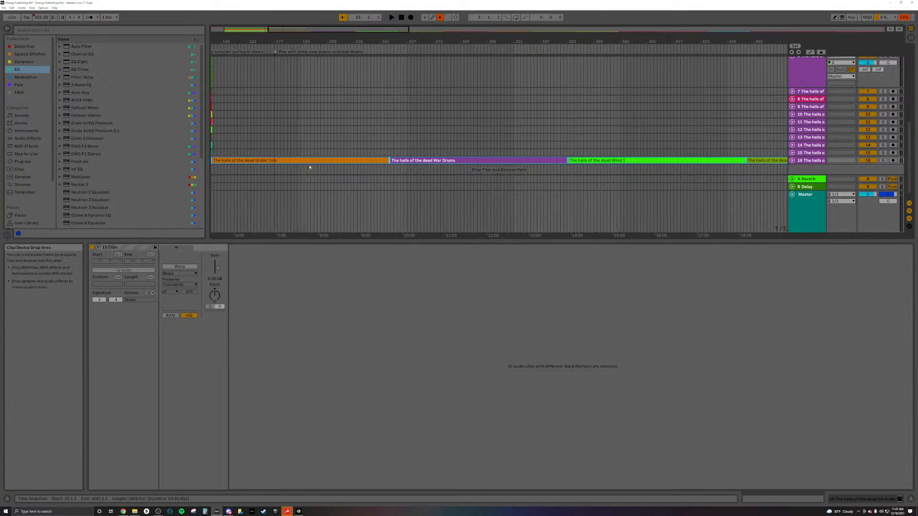
scroll(311, 168, "left", 2)
left_click(277, 162)
scroll(250, 161, "up", 4)
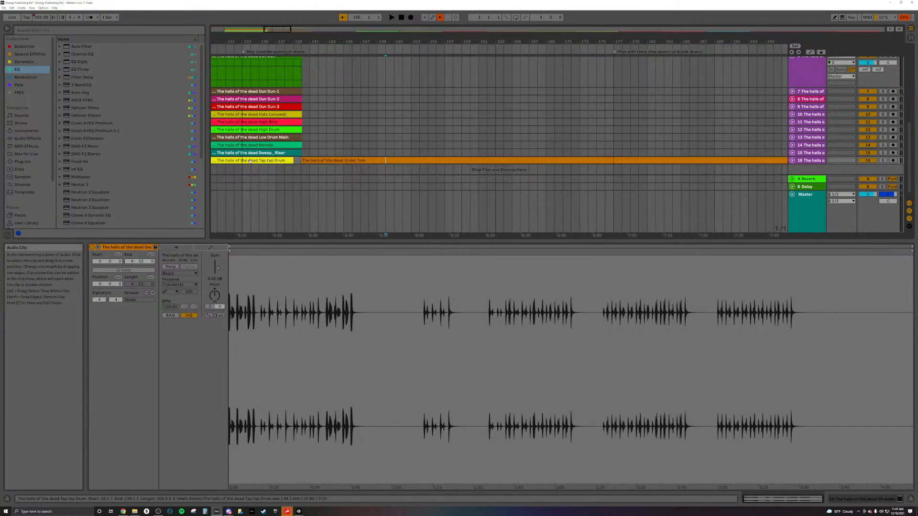
left_click(264, 161)
Move the Under Tom clip and all stem clips after it onto a new track 17 beneath Tap tap Drum.
left_click(335, 161)
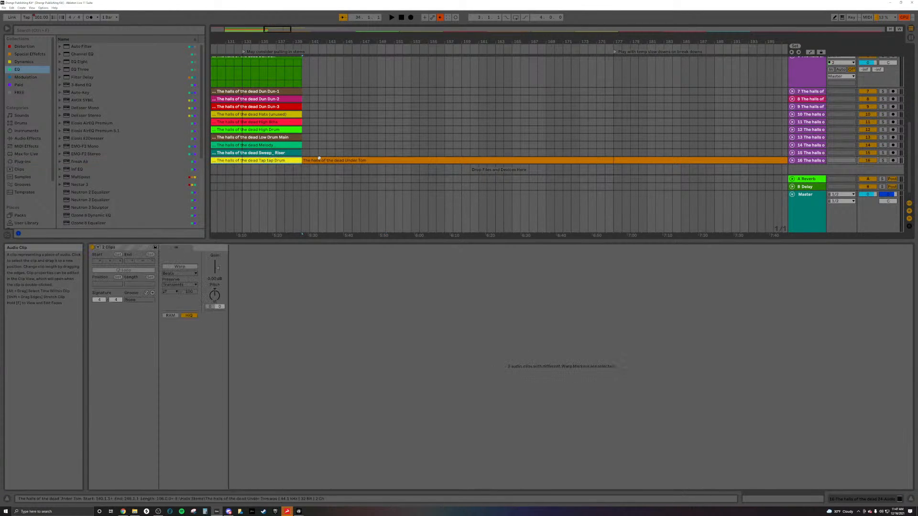
scroll(349, 160, "down", 5)
scroll(518, 180, "down", 3)
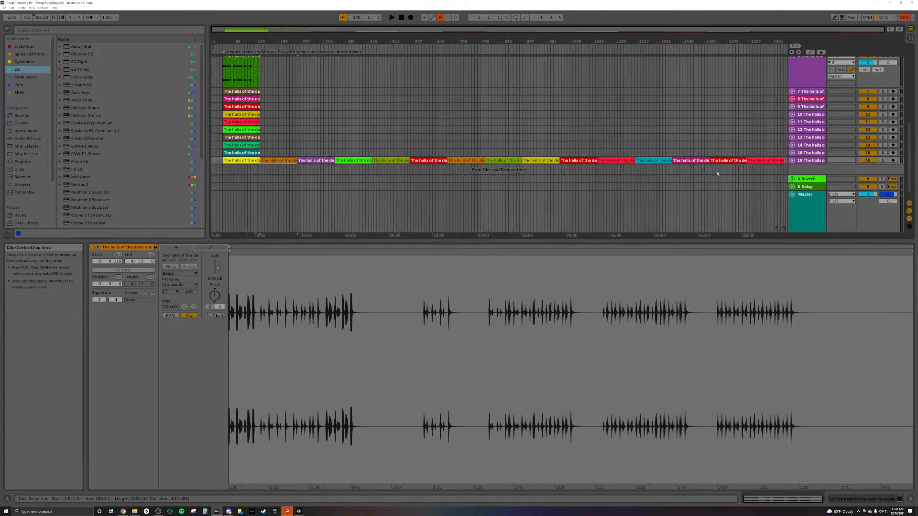
left_click(760, 160, "shift")
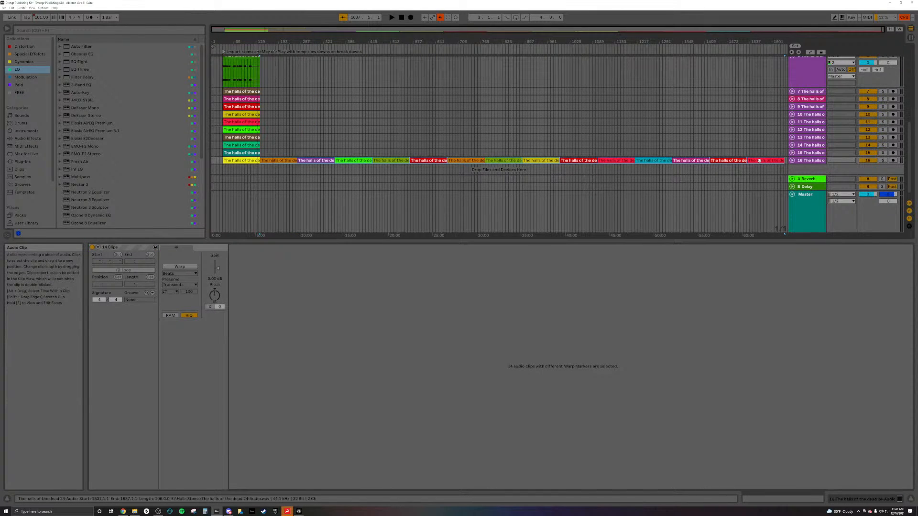
scroll(281, 193, "up", 6)
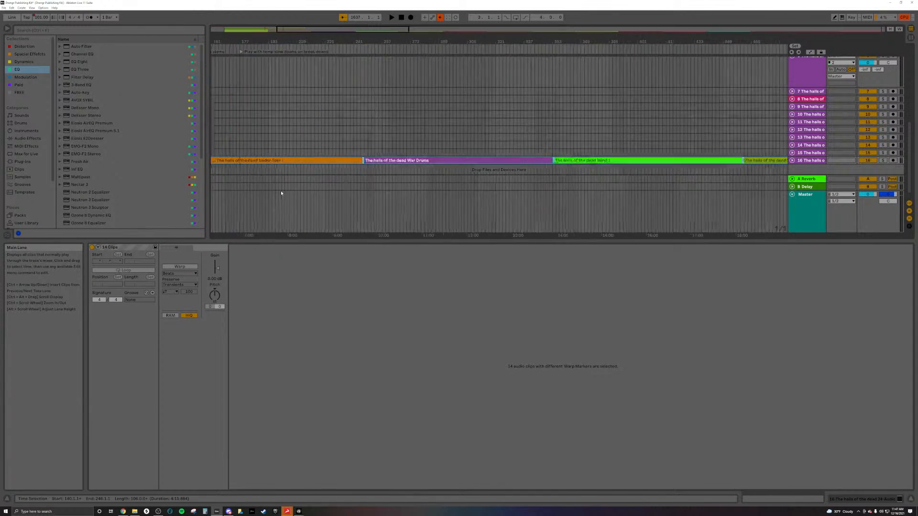
scroll(279, 188, "left", 10)
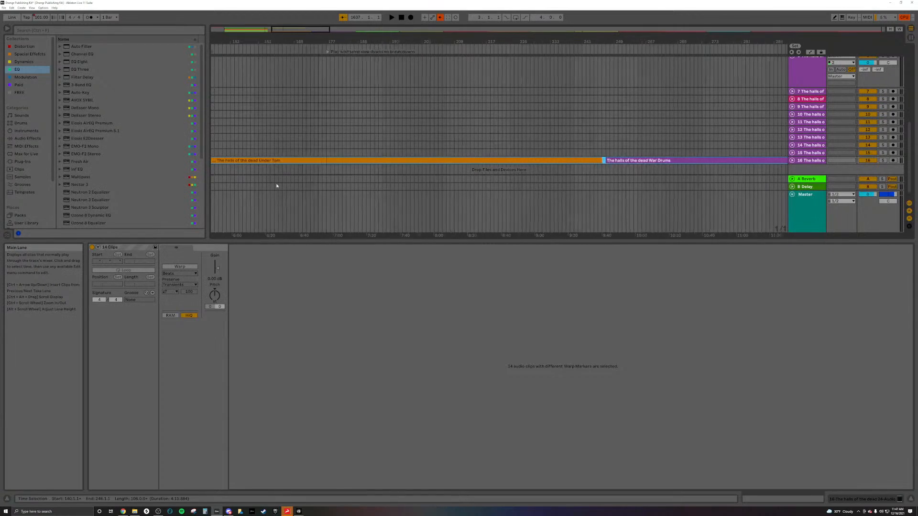
scroll(276, 186, "left", 5)
left_click_drag(360, 161, 248, 175)
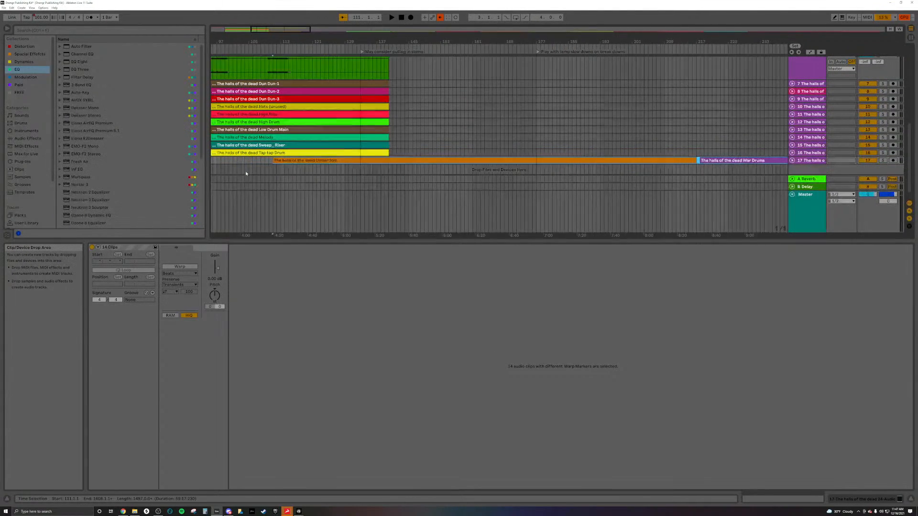
Shift the whole row of clips on track 17 back so that Under Tom starts at bar 34.
scroll(246, 174, "left", 10)
scroll(246, 174, "down", 1)
scroll(264, 166, "down", 3)
scroll(264, 165, "down", 5)
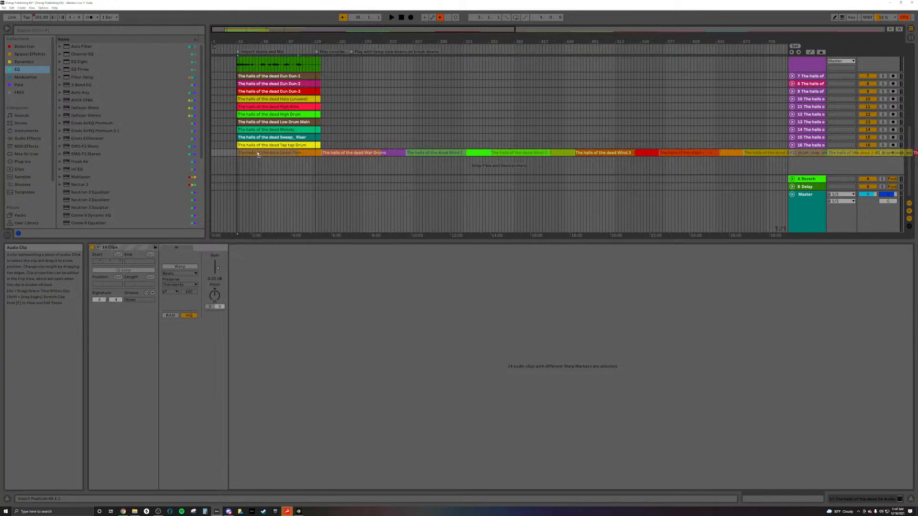
scroll(258, 154, "up", 10)
scroll(580, 158, "up", 10)
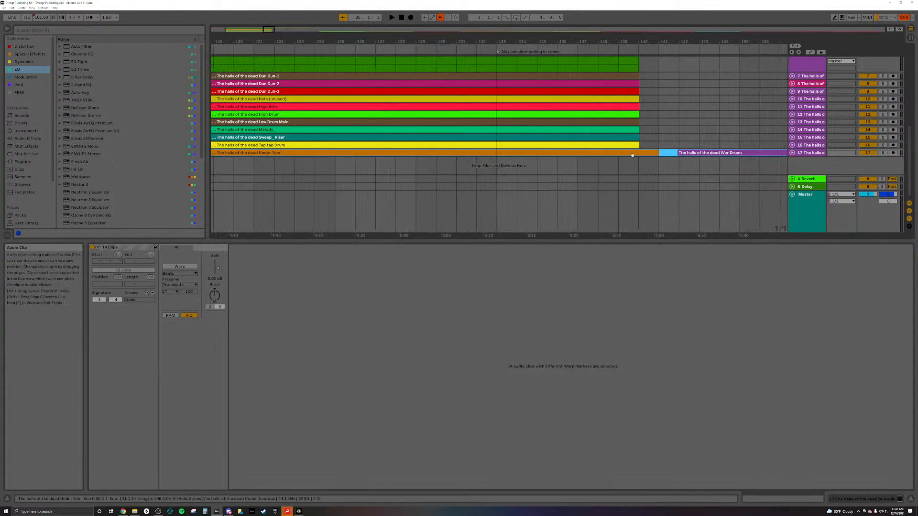
left_click(628, 155)
Move the War Drums clip and all stem clips after it onto a new track 18 beneath Under Tom.
scroll(437, 158, "down", 10)
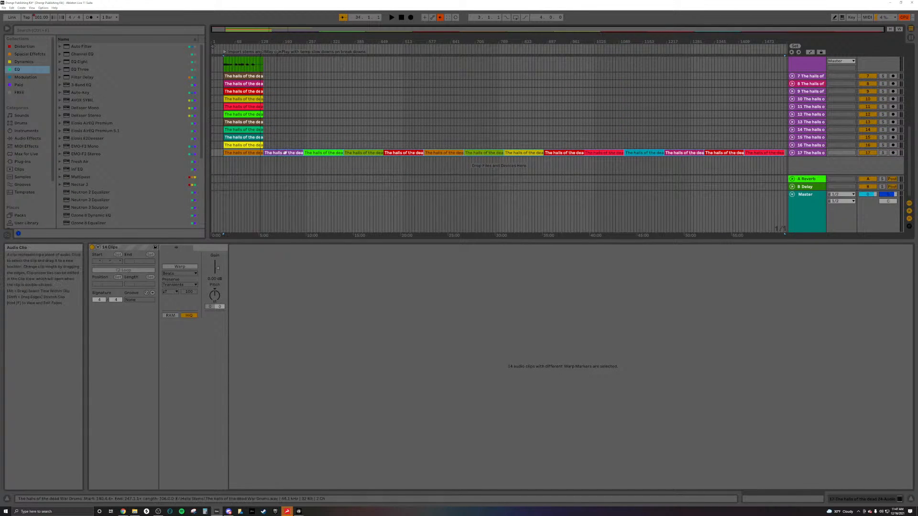
left_click(286, 153)
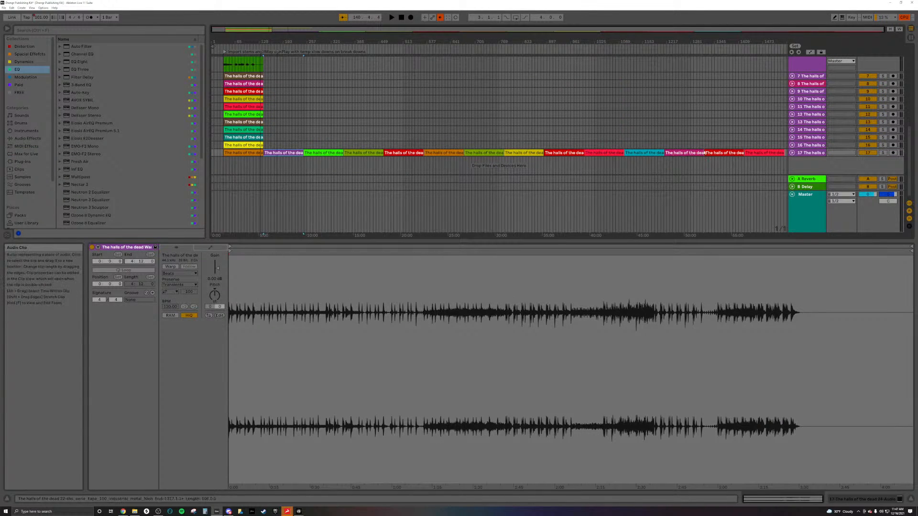
left_click(762, 153, "shift")
left_click_drag(282, 152, 247, 166)
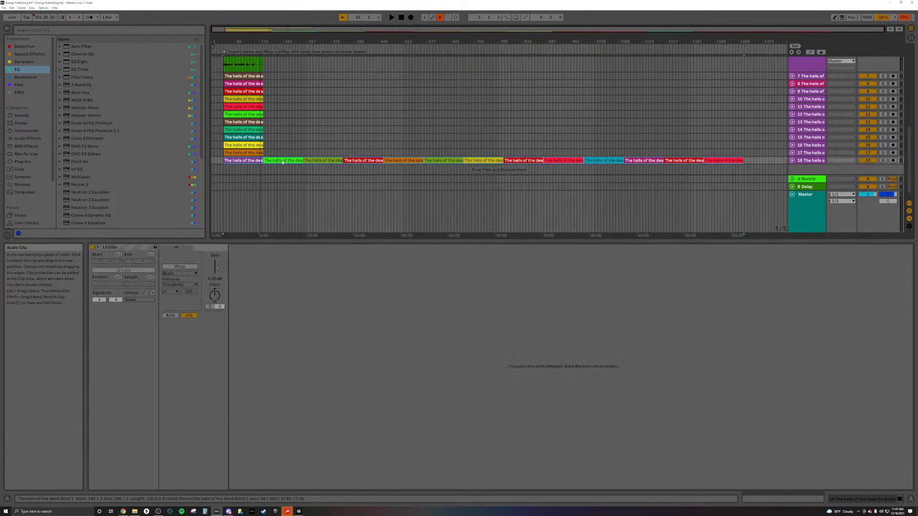
Move the Wind 1 clip and all stem clips after it onto a new track 19 beneath War Drums.
left_click(292, 160)
left_click(726, 160, "shift")
scroll(239, 178, "up", 5)
left_click_drag(400, 160, 241, 168)
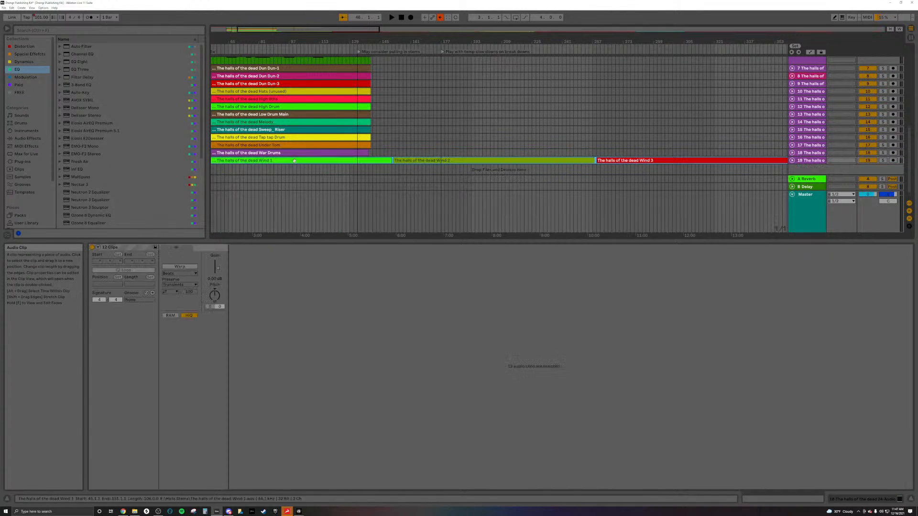
Shift the War Drums clip and the Wind 1 clip individually so that each starts at bar 34.
scroll(318, 153, "up", 3)
left_click_drag(381, 150, 388, 154)
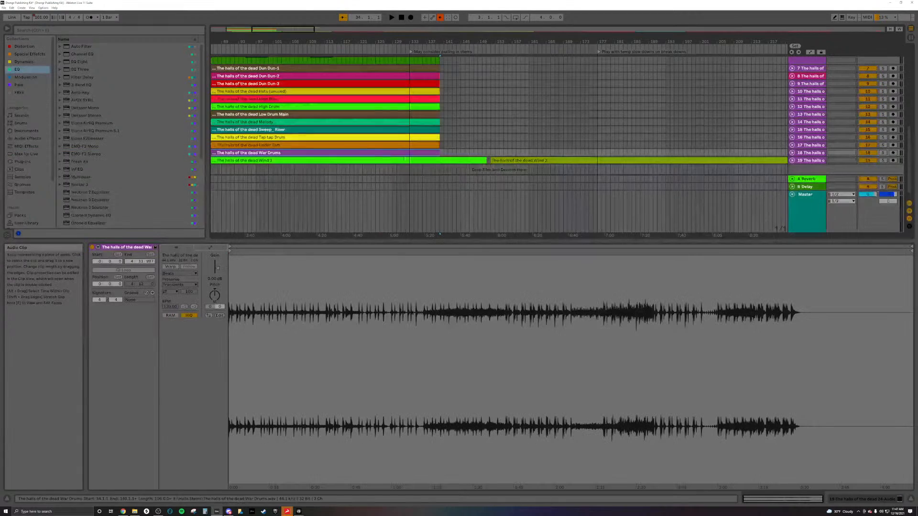
left_click_drag(458, 159, 414, 160)
Move the Wind 2 clip and all stem clips after it onto a new track 20 beneath Wind 1.
scroll(439, 159, "down", 5)
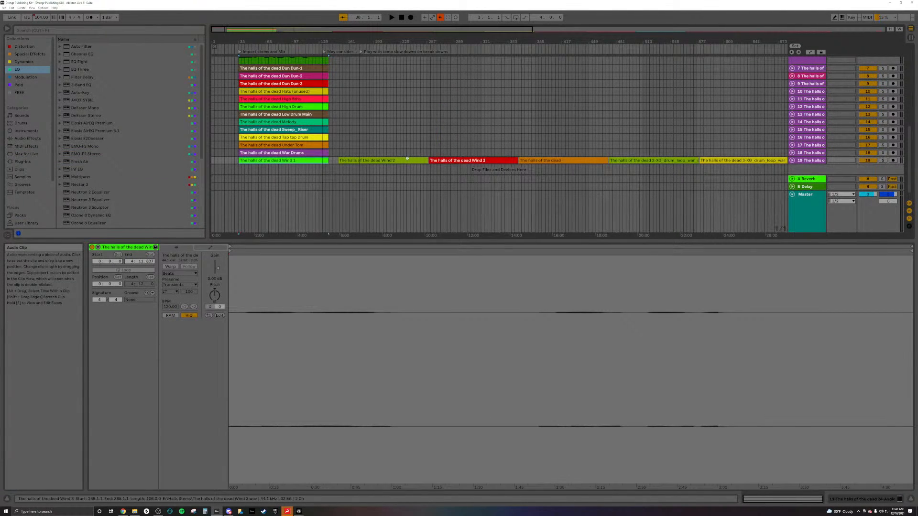
scroll(430, 160, "down", 3)
left_click(691, 160, "shift")
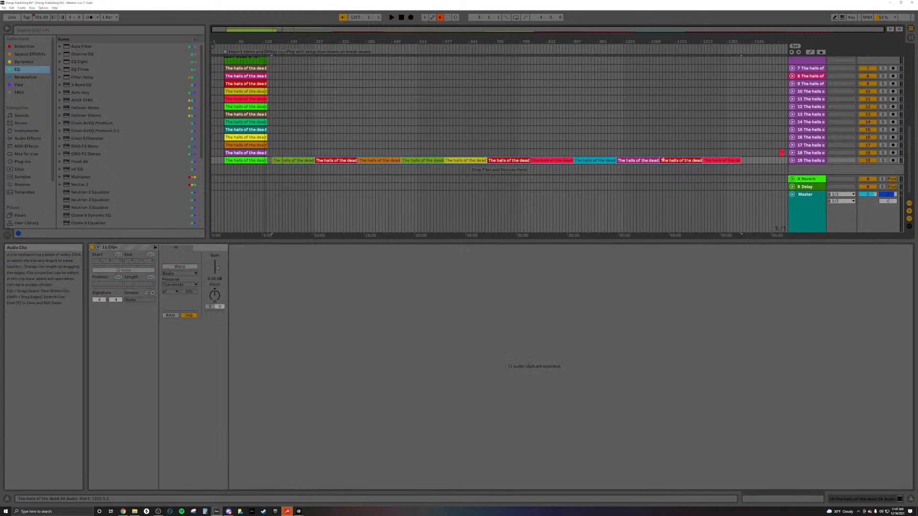
left_click_drag(297, 160, 252, 167)
Move the Wind 3 clip and all stem clips after it onto a new track 21 beneath Wind 2.
left_click(293, 161)
left_click(686, 158, "shift")
left_click_drag(278, 160, 233, 170)
Align the Wind 2 and Wind 3 clips at bar 34 and move the plain "The halls of the dead" clip alone onto a new track 22.
scroll(246, 151, "up", 5)
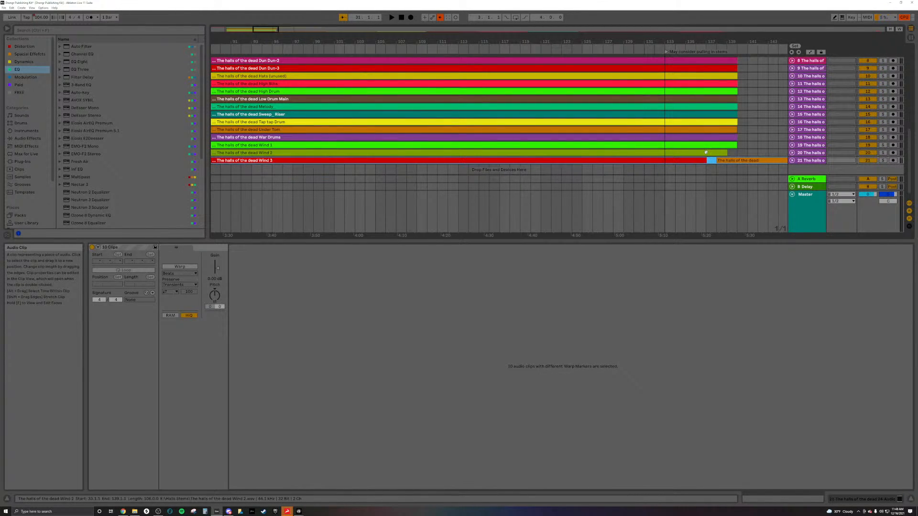
left_click(713, 153)
mouse_move(717, 160)
left_mouse_down()
mouse_move(702, 187)
mouse_move(650, 174)
left_mouse_up()
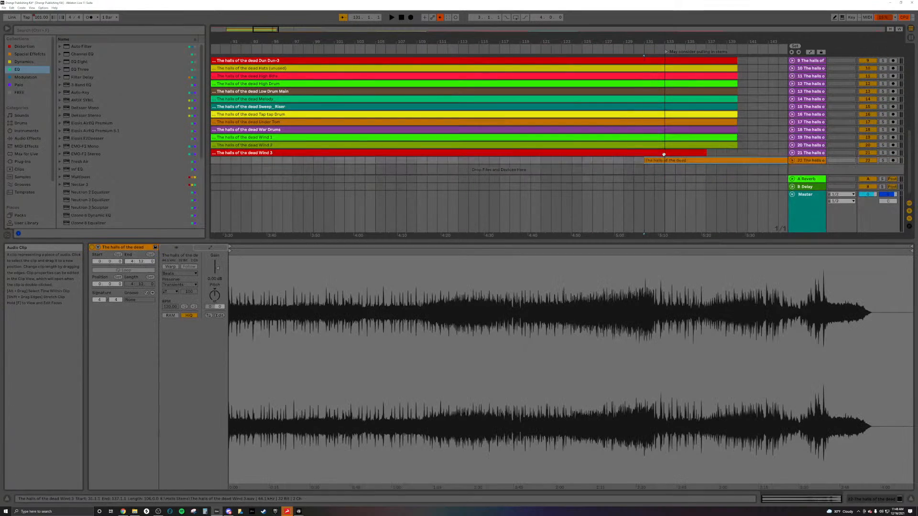
left_click(677, 153)
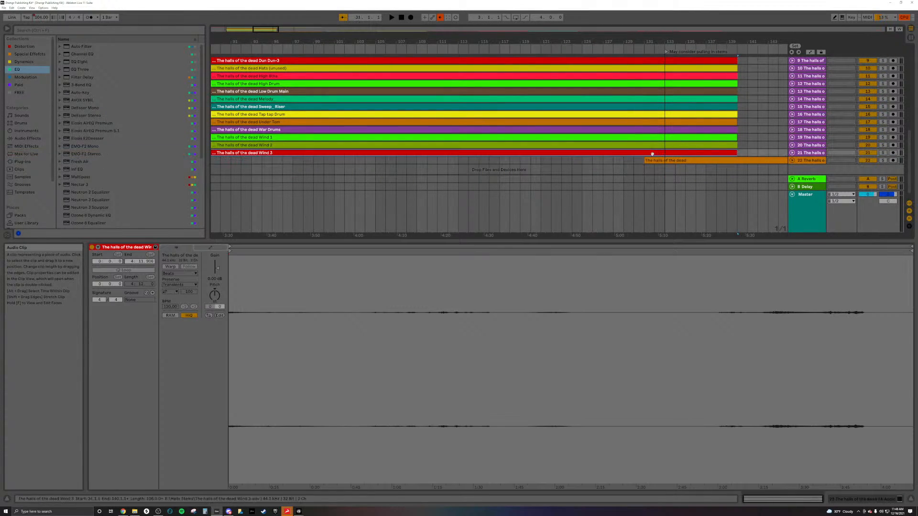
Shift the "The halls of the dead" clip on track 22 back to start at bar 34.
scroll(643, 158, "down", 5)
left_click_drag(574, 164, 380, 157)
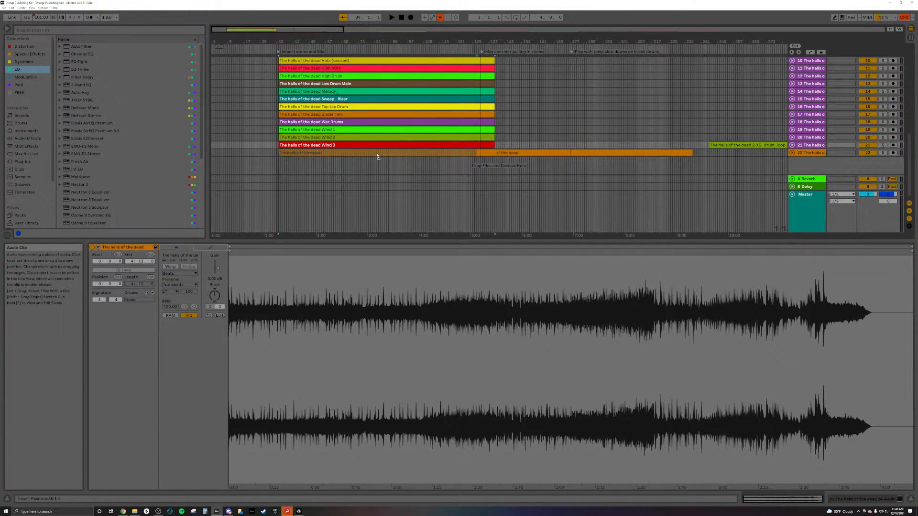
left_click_drag(378, 156, 376, 155)
Move the 2-XG_drum_loop_war_sticks_87 clip alone onto a new track 23, starting at bar 34.
left_click_drag(735, 146, 302, 167)
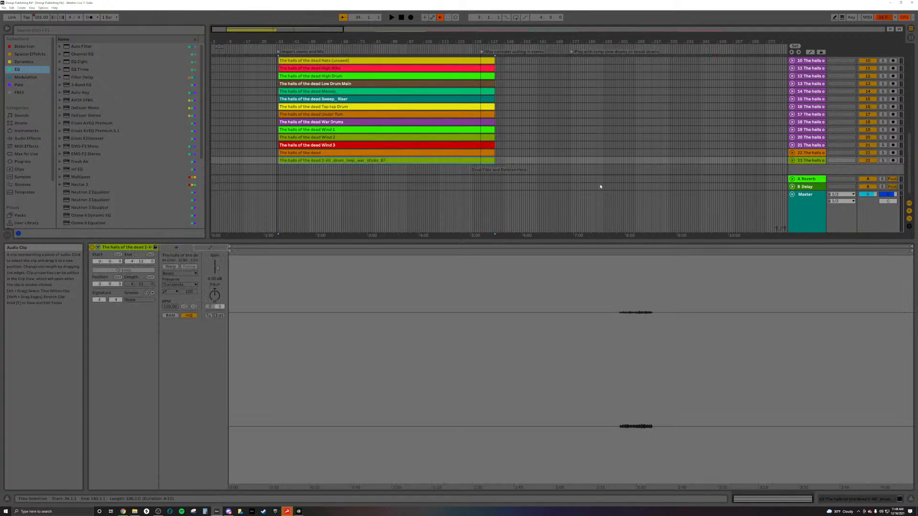
scroll(512, 164, "up", 5)
scroll(507, 164, "down", 5)
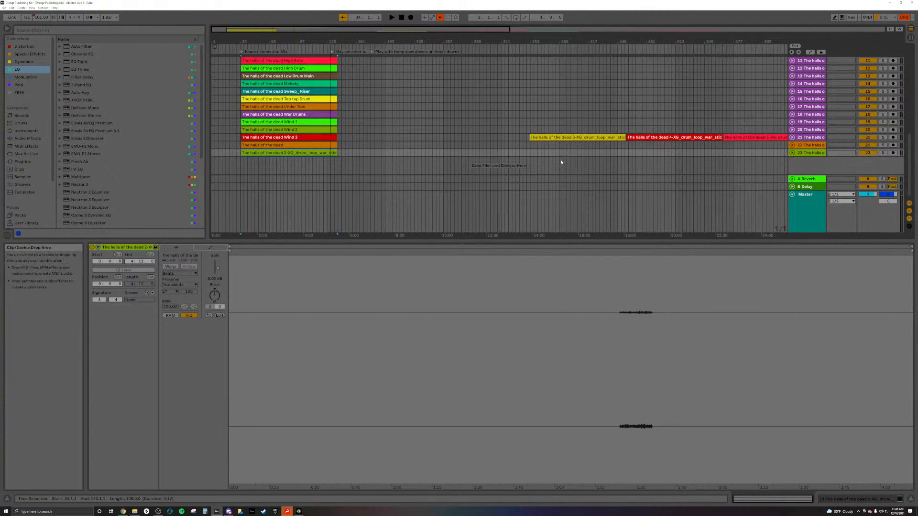
Delete the stray clip fragment at the far end of track 18 and extend the last clip on track 21 to its full length.
scroll(565, 160, "down", 5)
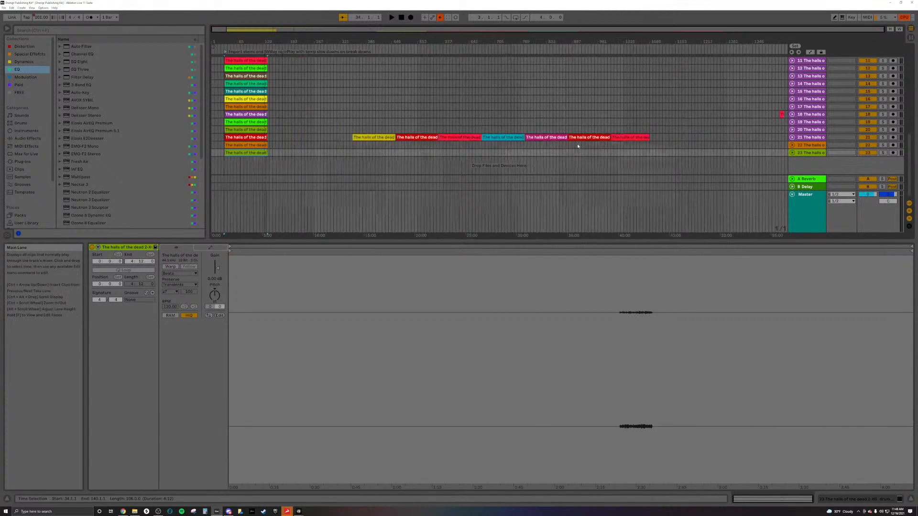
left_click(783, 115)
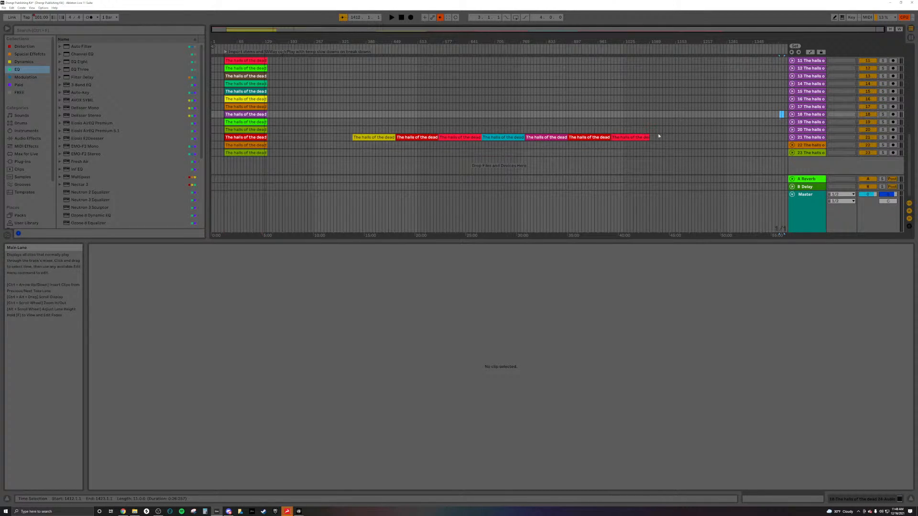
left_click(648, 137)
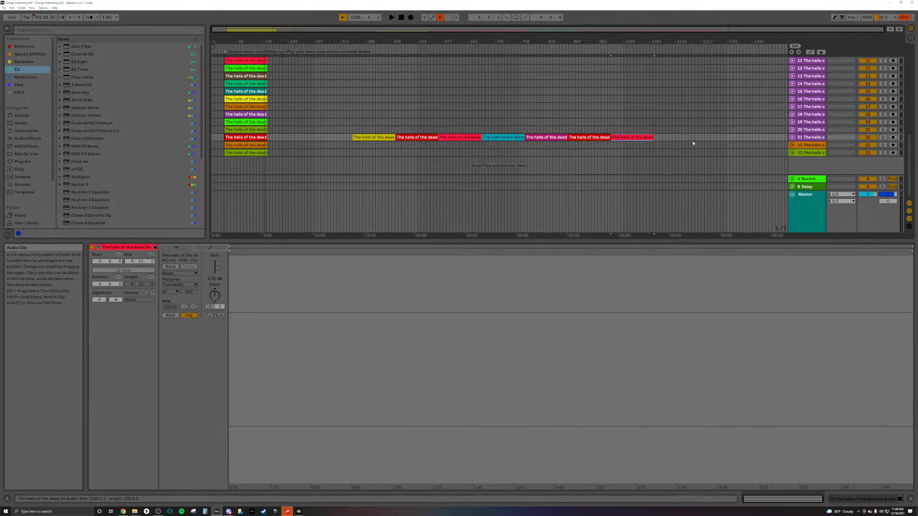
Move the 3-XG_drum_loop_war_sticks_87 clip alone onto a new track 24, starting at bar 34.
left_click_drag(373, 138, 245, 164)
scroll(246, 164, "up", 8)
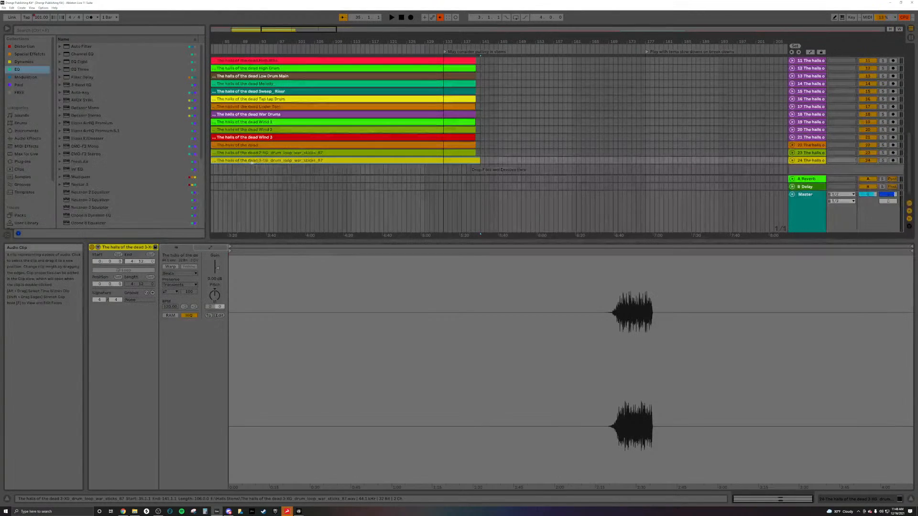
left_click_drag(433, 161, 426, 161)
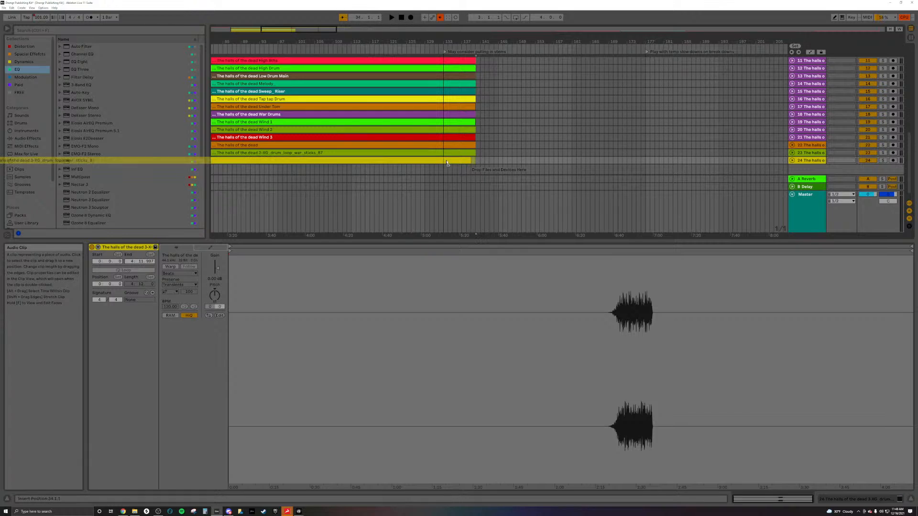
Move 4-XG_drum_loop_war_sticks_87 and all stem clips after it onto a new track 25, with the first clip starting at bar 34.
scroll(512, 170, "down", 10)
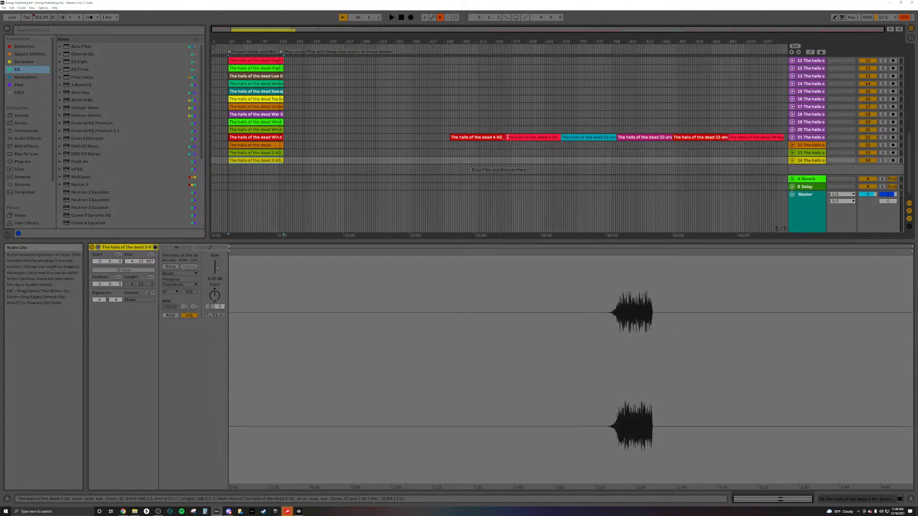
left_click(491, 138)
left_click(762, 137, "shift")
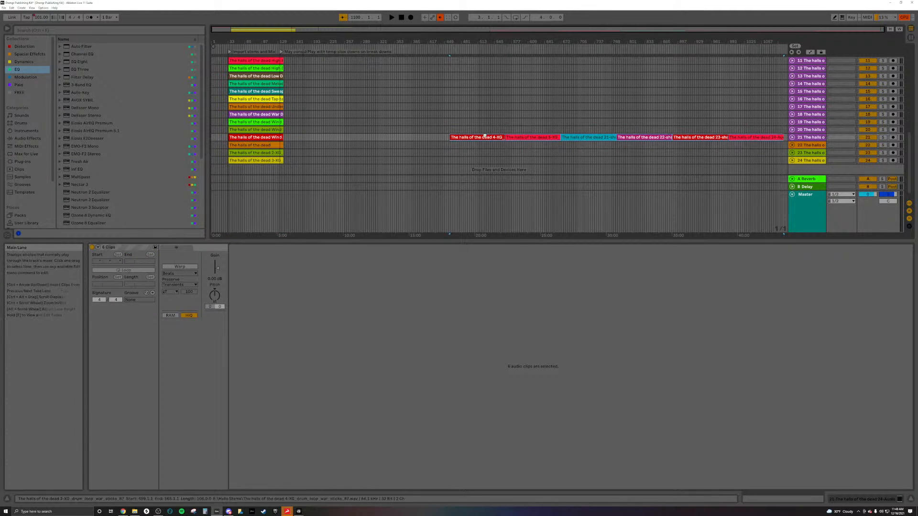
left_click_drag(481, 138, 267, 173)
scroll(369, 162, "up", 5)
scroll(390, 162, "up", 4)
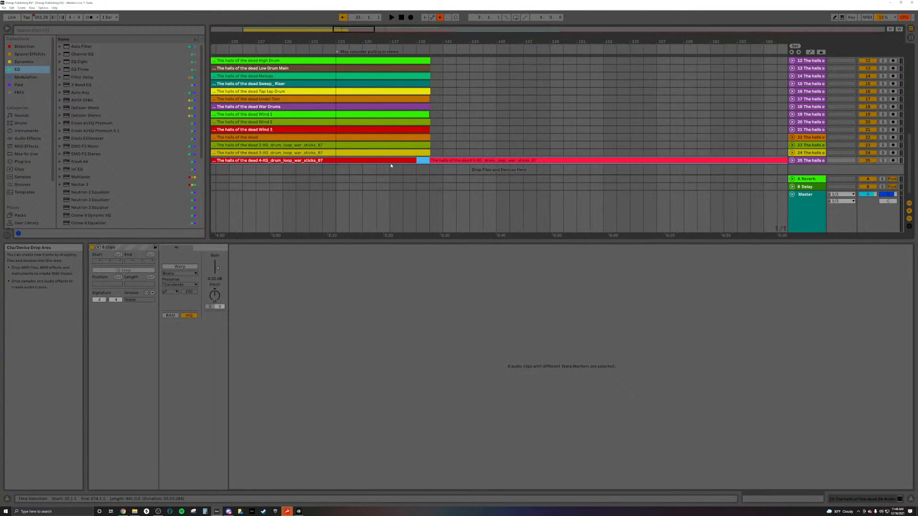
left_click_drag(396, 160, 403, 163)
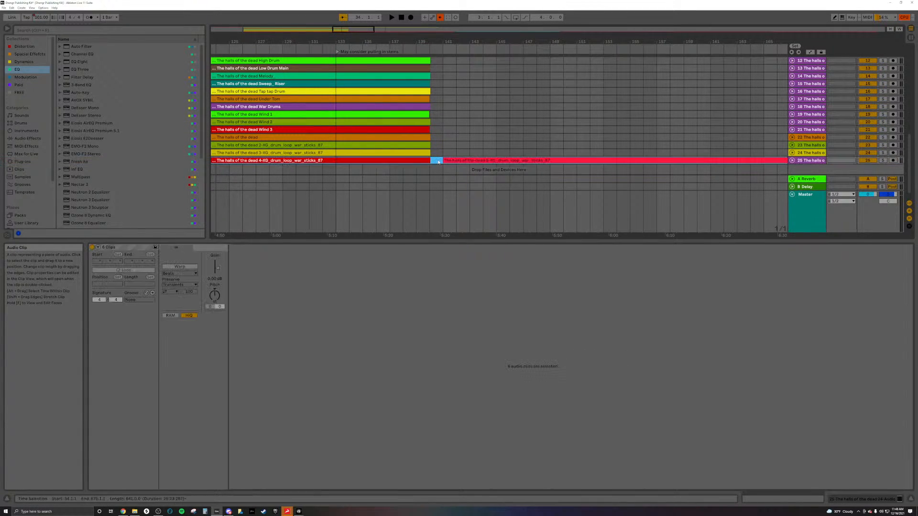
Move 5-XG_drum_loop_war_sticks_87 and all stem clips after it onto a new track 26, with the first clip starting at bar 34.
scroll(434, 161, "down", 10)
left_click(434, 161)
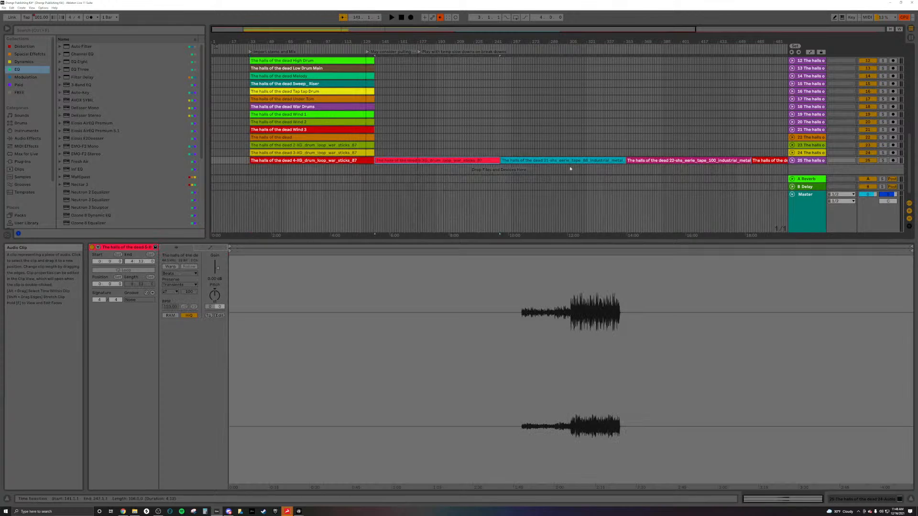
scroll(544, 167, "down", 3)
left_click(729, 159, "shift")
left_click_drag(384, 161, 297, 174)
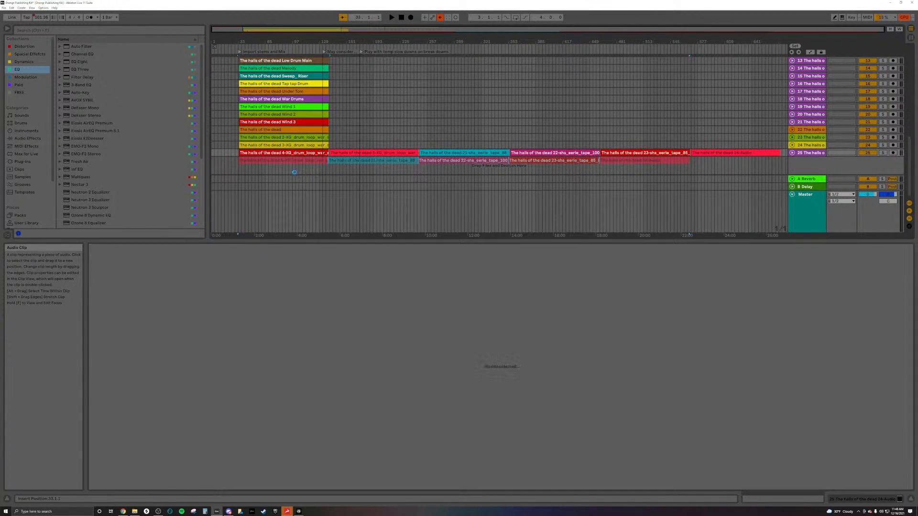
scroll(270, 163, "up", 3)
scroll(363, 158, "up", 4)
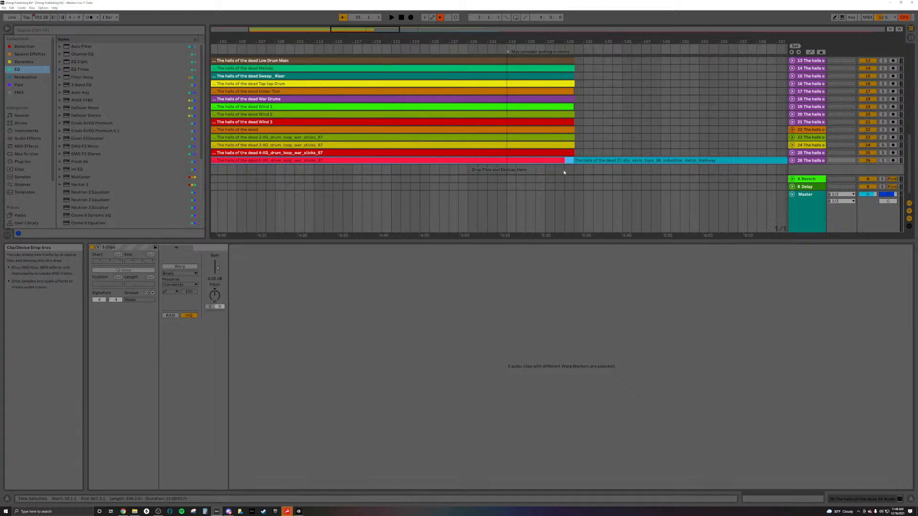
left_click_drag(553, 162, 558, 161)
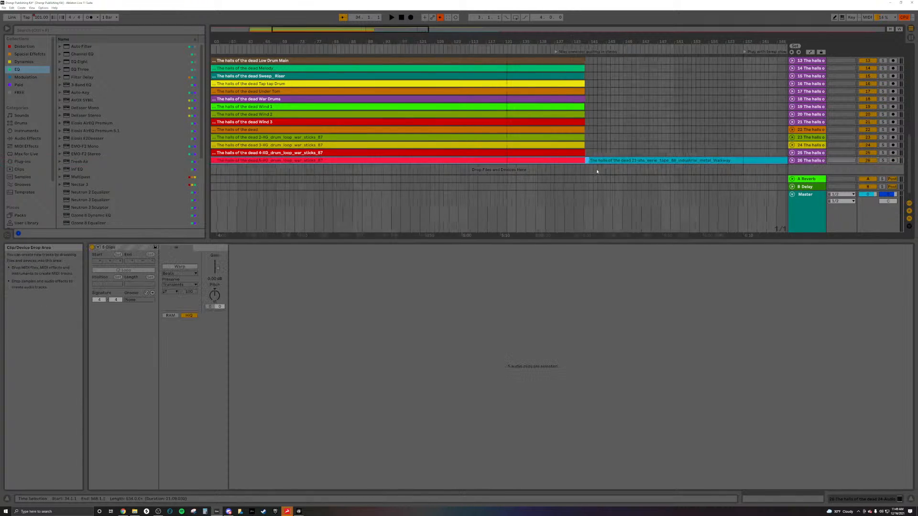
Move the 21-shs_eerie_tape Walkway clip and all stem clips after it onto a new track 27, with the first clip starting at bar 34.
scroll(595, 168, "down", 6)
left_click(455, 160)
left_click(749, 160, "shift")
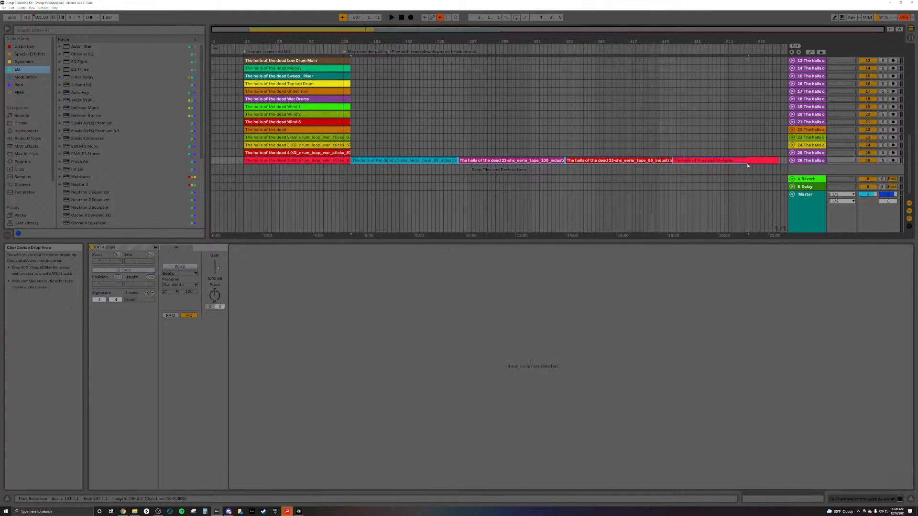
left_click_drag(421, 161, 308, 166)
scroll(354, 154, "up", 8)
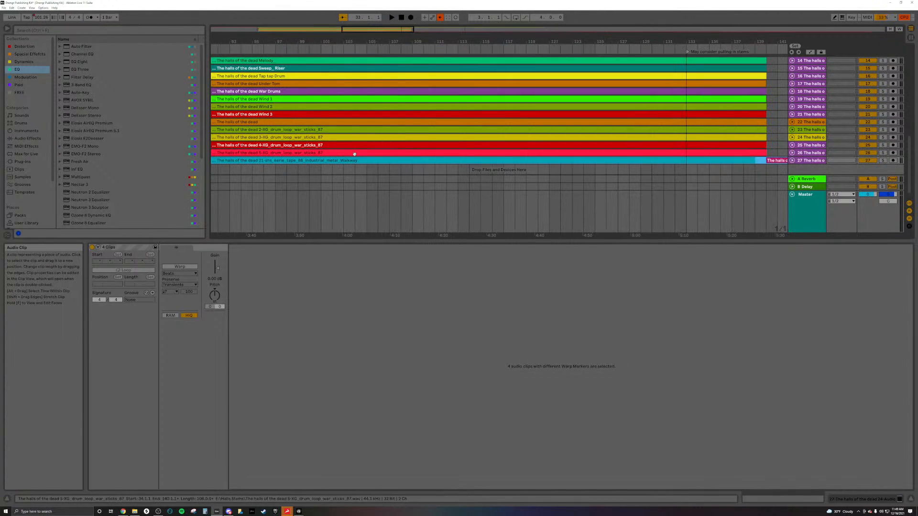
scroll(615, 169, "down", 3)
left_click_drag(648, 163, 652, 163)
Move the 22-shs_eerie_tape_100_industrial_metal clip and the two clips after it onto a new track 28, starting at bar 34.
scroll(658, 166, "down", 5)
left_click(428, 161)
left_click(690, 160, "shift")
left_click_drag(491, 158, 273, 165)
scroll(257, 145, "up", 5)
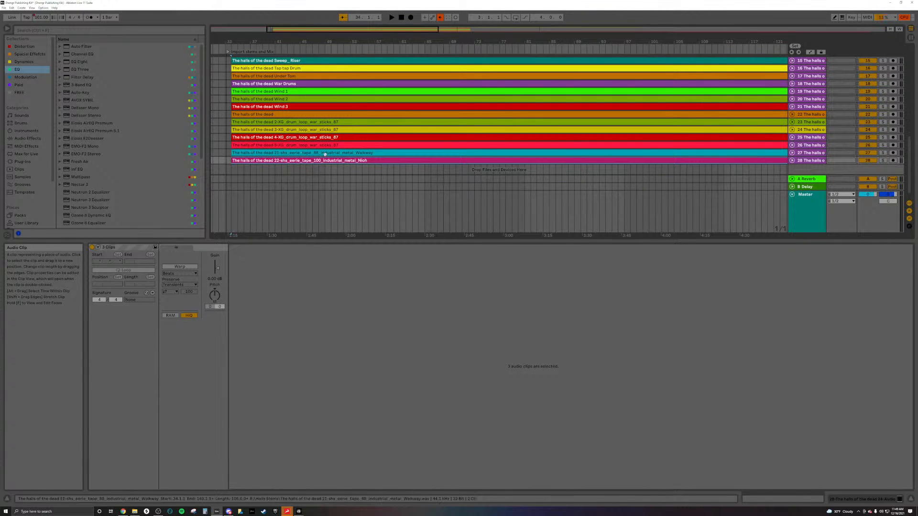
Move the 23-shs_eerie_tape_85_industrial_metal_Agony and 24-Audio clips onto a new track 29, with the first clip starting at bar 34.
scroll(645, 150, "down", 1)
scroll(649, 155, "down", 4)
left_click(455, 153)
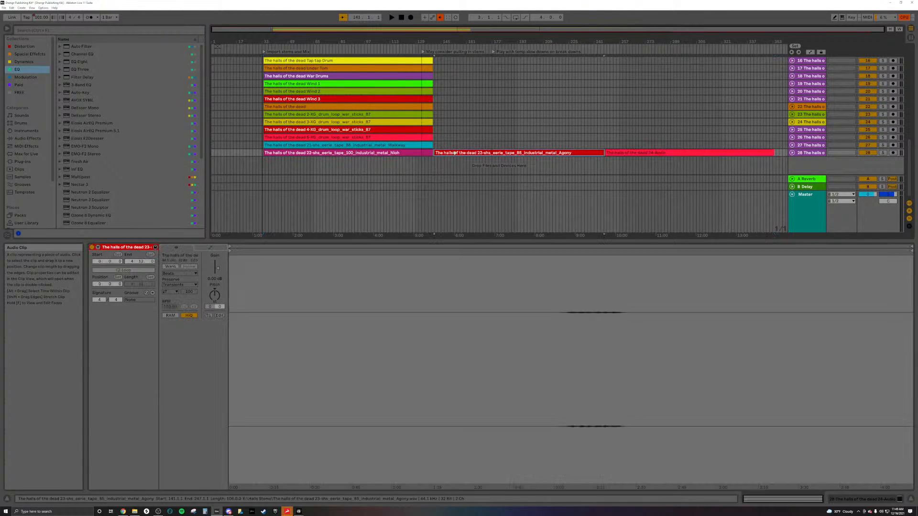
left_click(662, 151, "shift")
left_click_drag(510, 153, 338, 160)
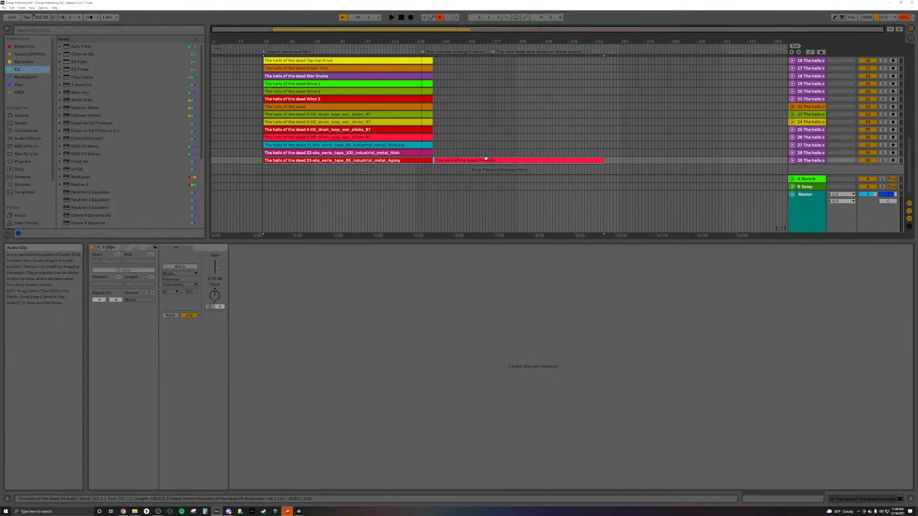
Move the 24-Audio clip alone onto a new track 30 at bar 34, and delete that clip.
left_click(482, 159)
left_click_drag(488, 158, 322, 159)
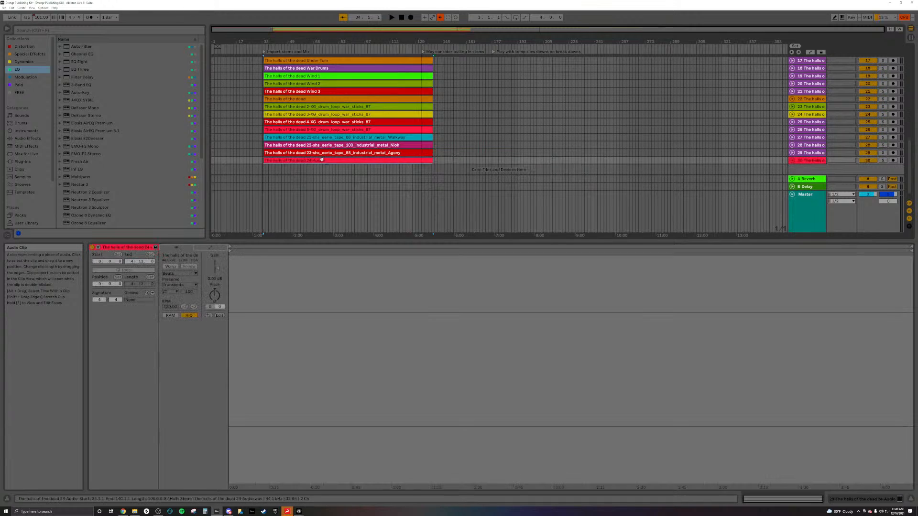
key("Delete")
Delete the 22-shs_eerie_tape_100_industrial_metal clip, and remove its track 28 and the empty last audio track.
left_click(330, 153)
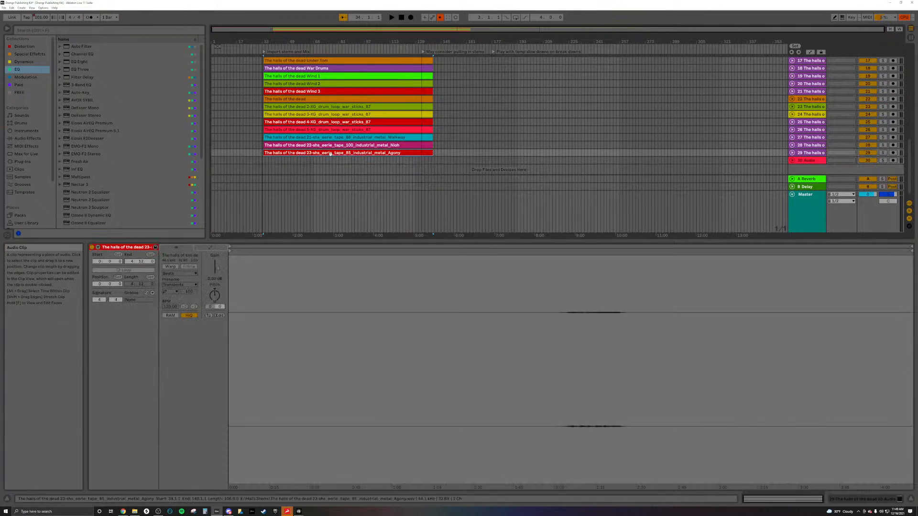
left_click(345, 145)
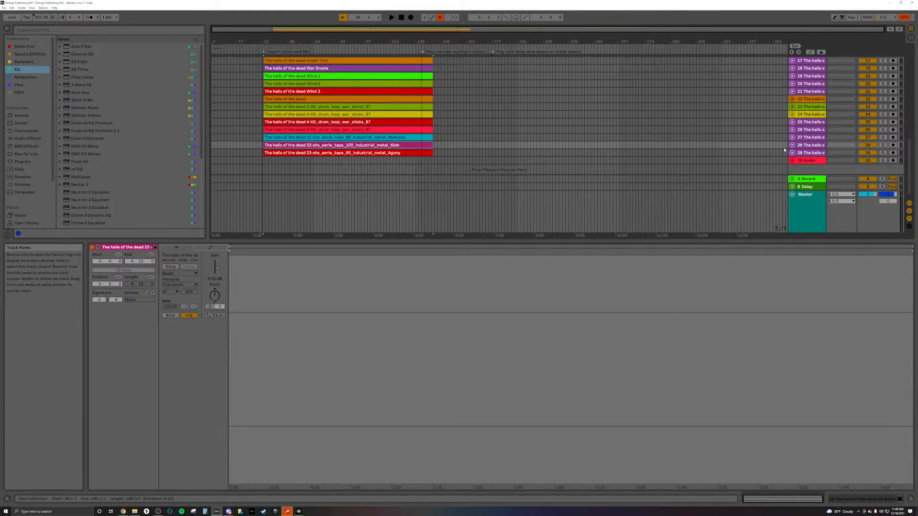
key("Delete")
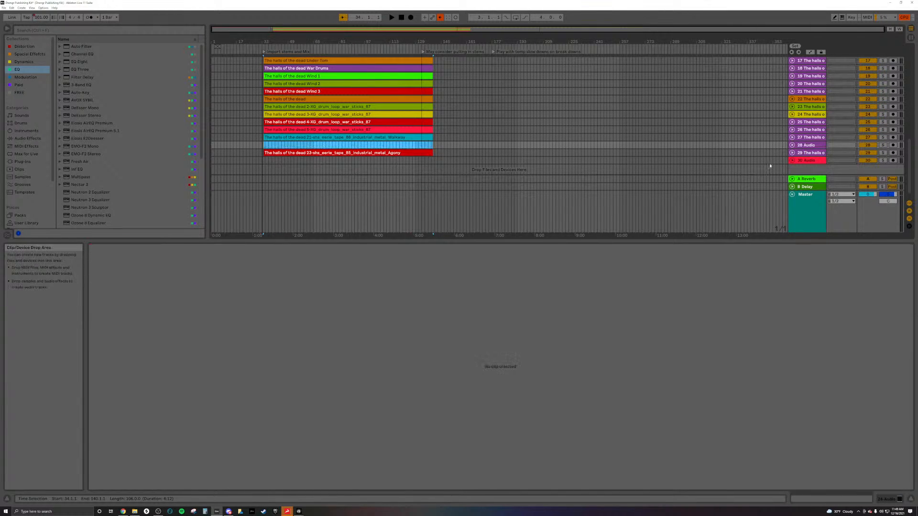
left_click(808, 146)
key("Delete")
left_click(805, 155)
key("Delete")
Solo track 6 and listen to its Dun Dun stem from bar 34.
scroll(555, 146, "up", 10)
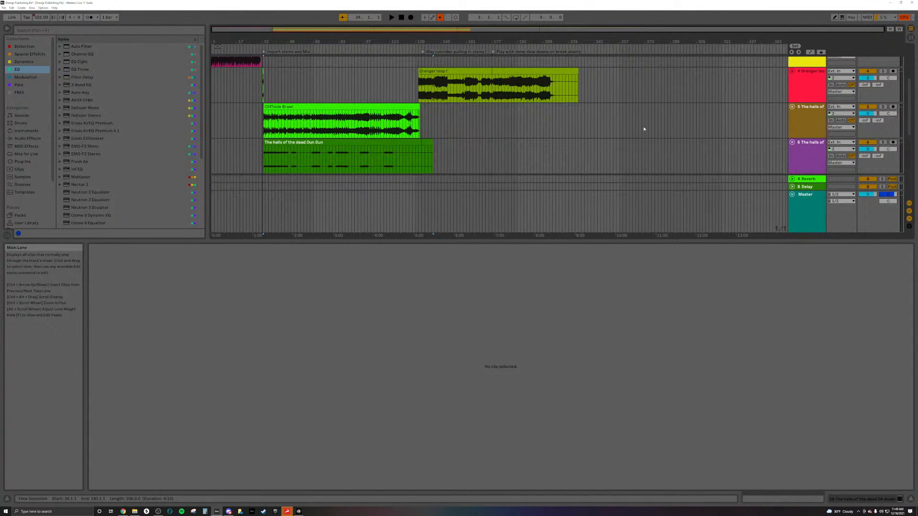
scroll(704, 128, "down", 1)
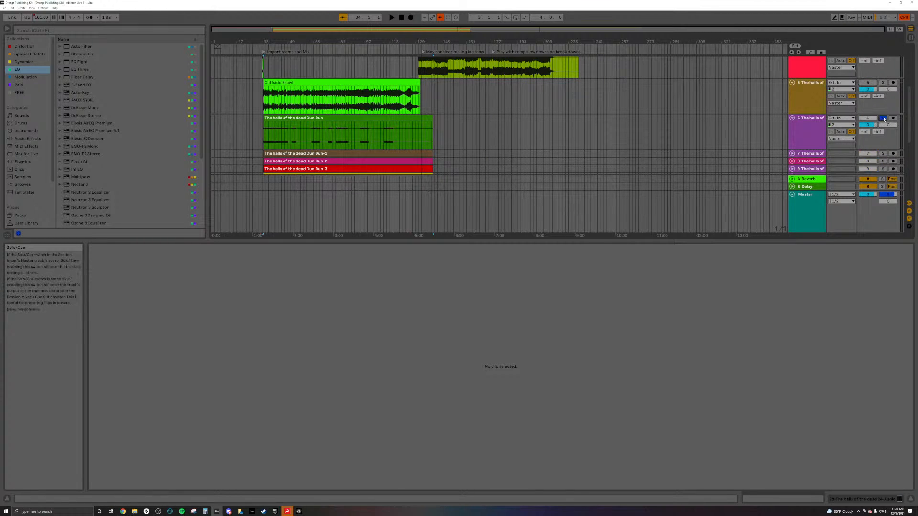
left_click(359, 120)
key("space")
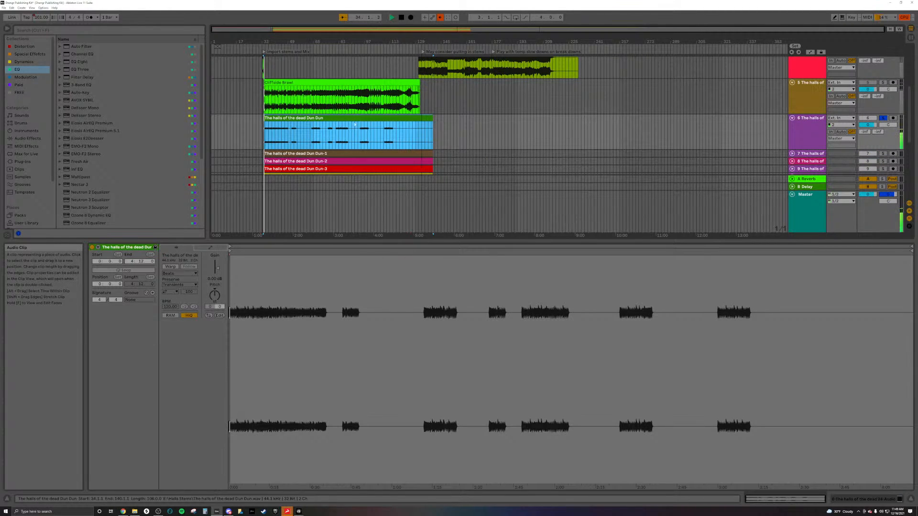
scroll(406, 137, "up", 2)
scroll(649, 138, "down", 1)
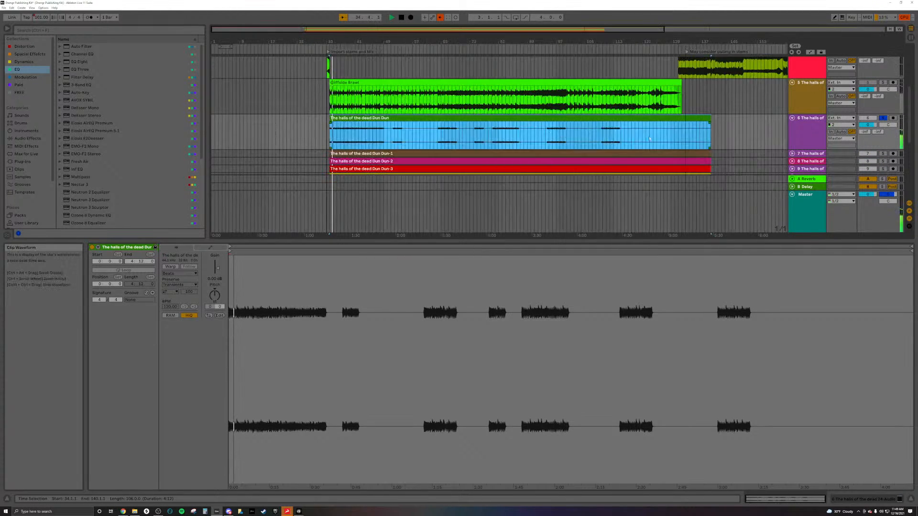
Rename track 6, which holds the first Dun Dun stem, as "Dun Dun (Kick)".
left_click(808, 137)
key("ctrl+r")
type("Dun")
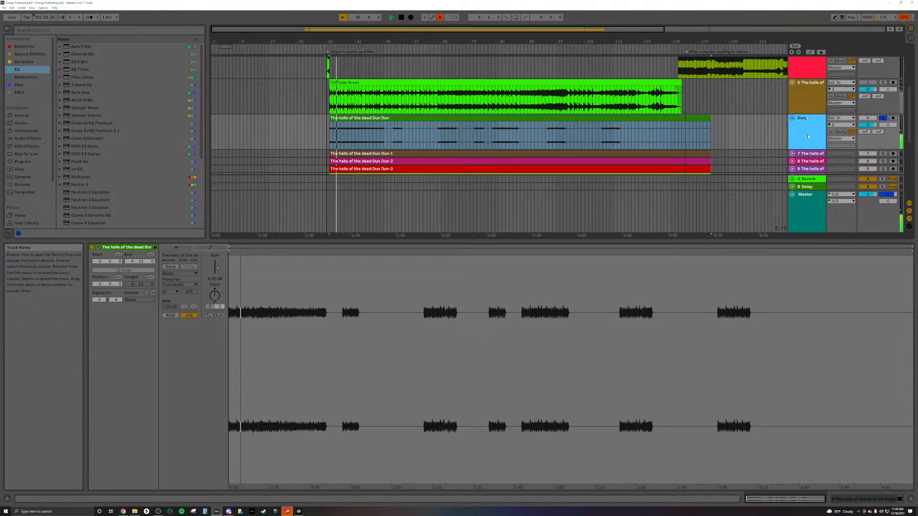
type(" Dun")
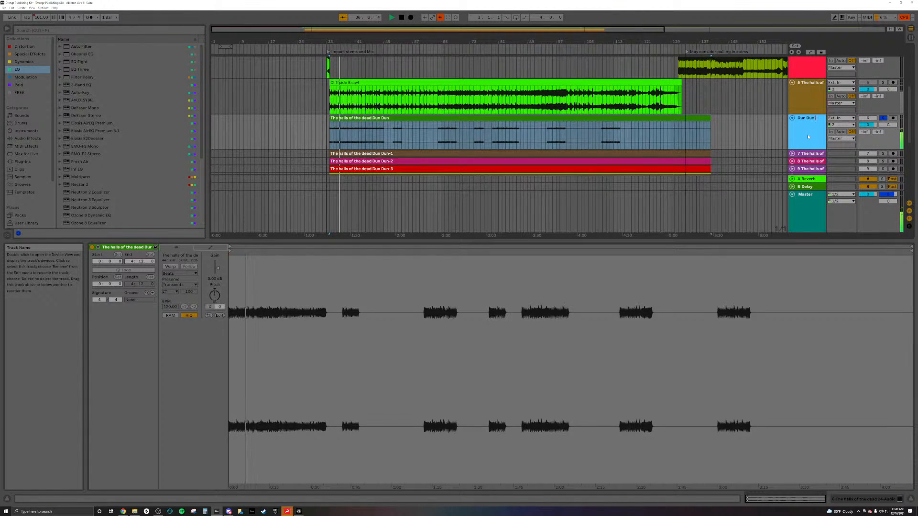
type(" (Kick)")
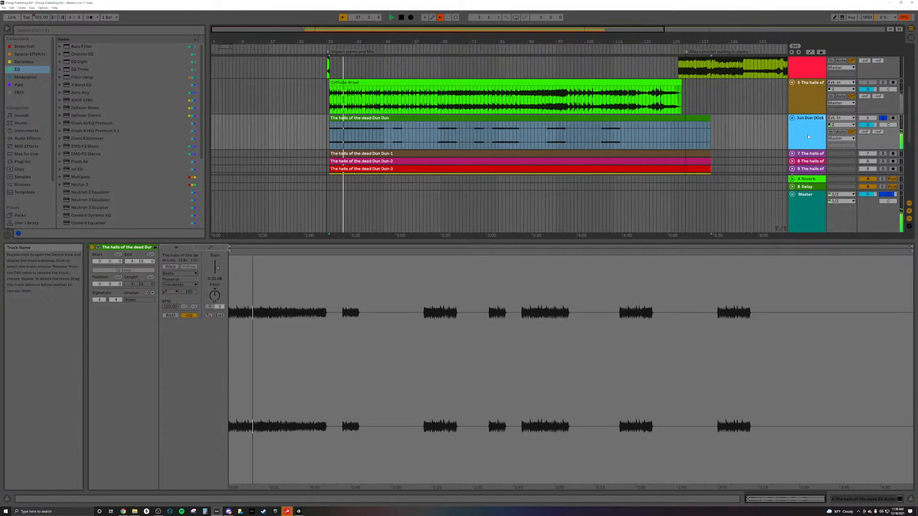
key("Return")
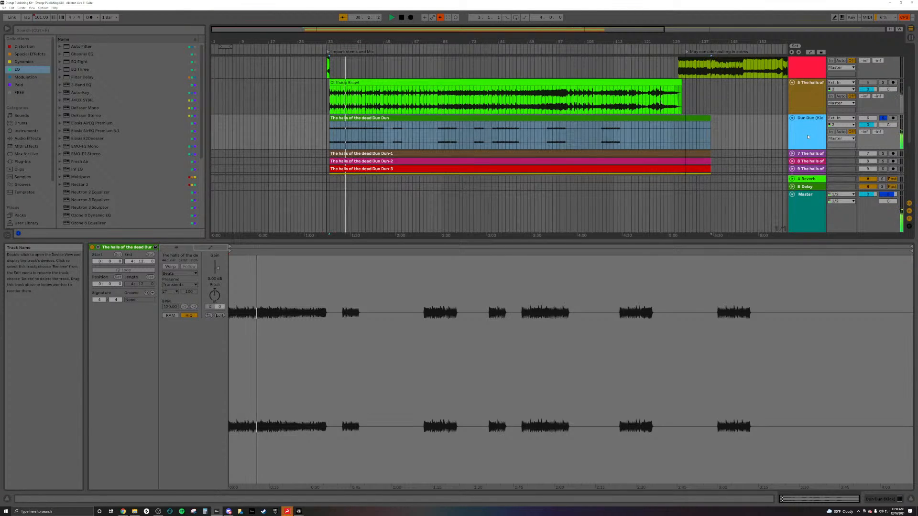
Rename the clip on the Dun Dun (Kick) track as "Low Dun".
scroll(735, 97, "down", 2)
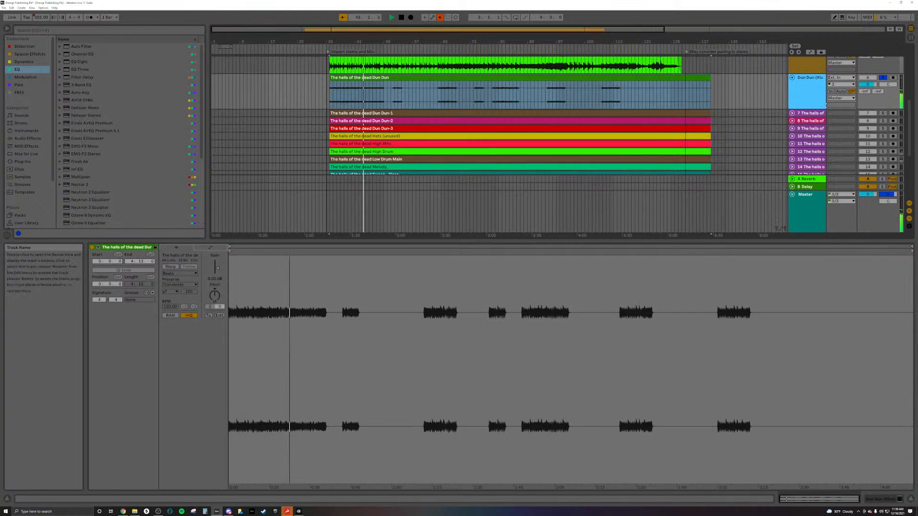
left_click(574, 78)
key("ctrl+r")
type("Lo")
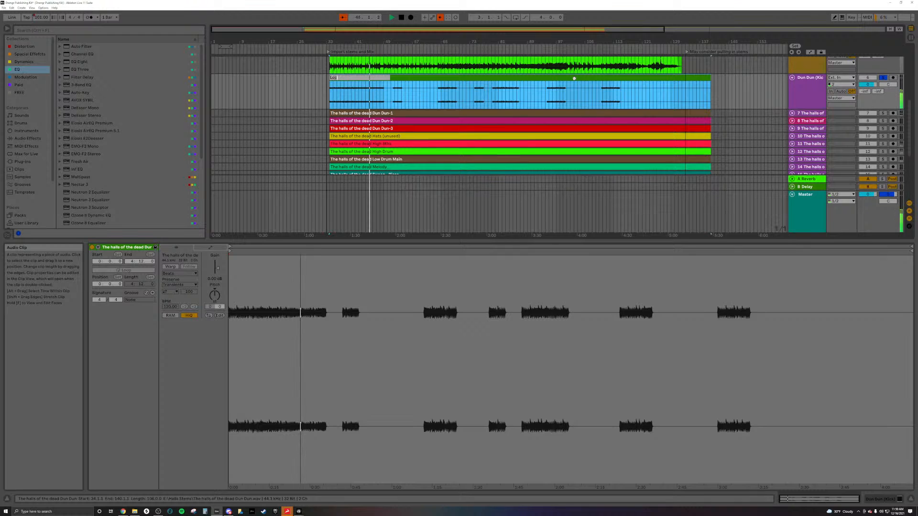
type("w Dun")
key("Return")
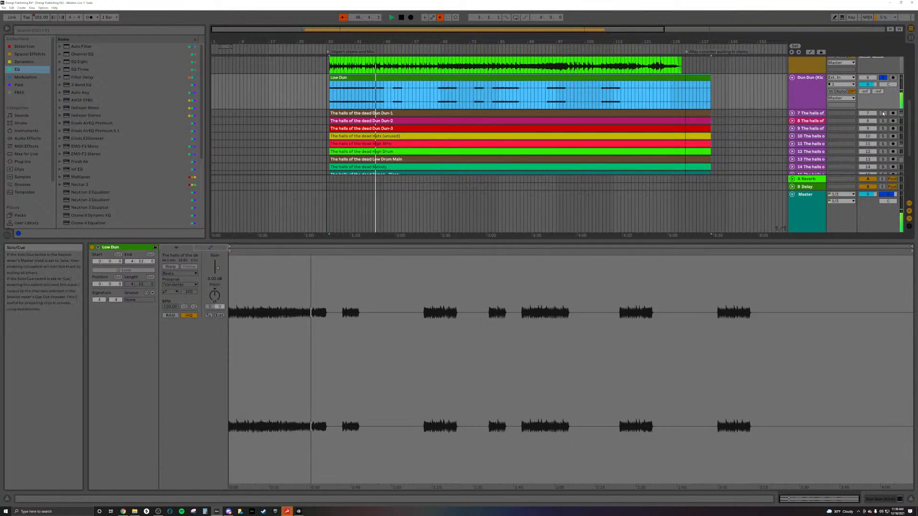
Solo and unfold track 7 with the Dun Dun-1 stem, and rename the track as "Dun High".
left_click(793, 114)
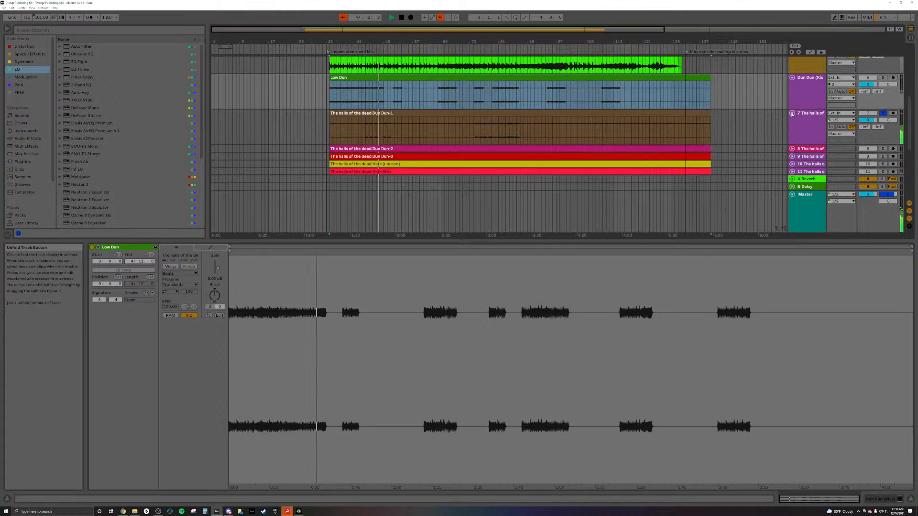
left_click(805, 119)
key("ctrl+r")
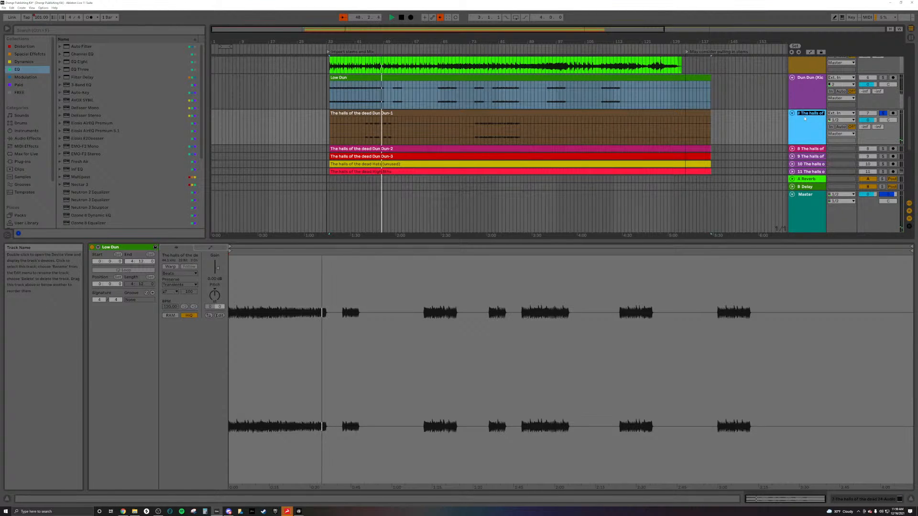
type("Dun High")
key("Return")
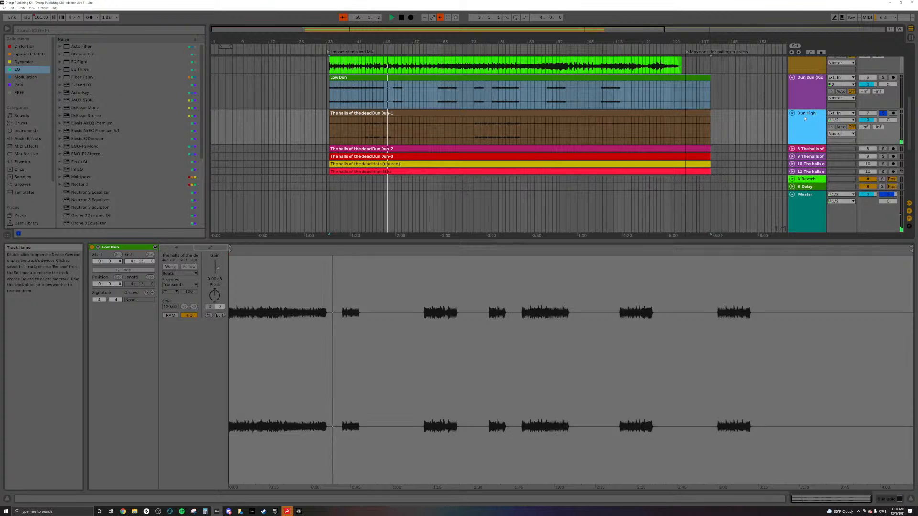
Rename the Dun Dun-1 clip on the Dun High track as "Dun Hihh".
left_click(493, 113)
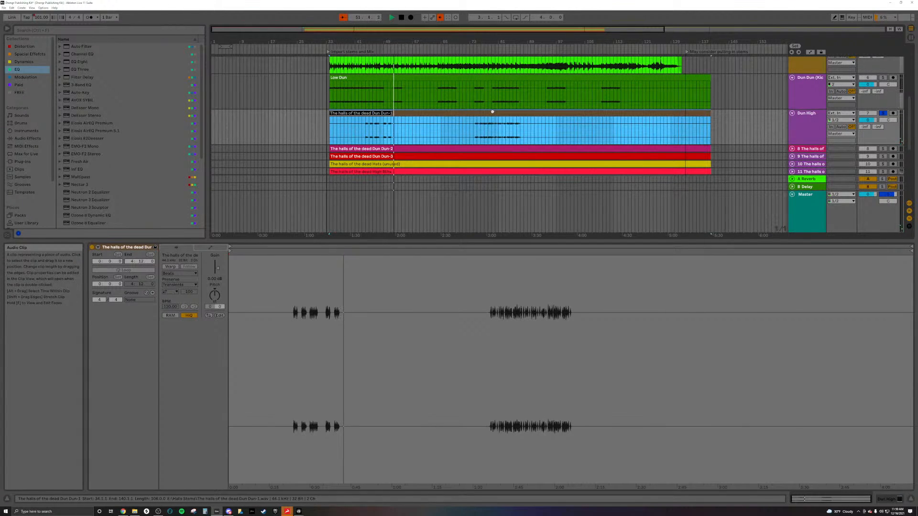
key("ctrl+r")
type("Dun Hi")
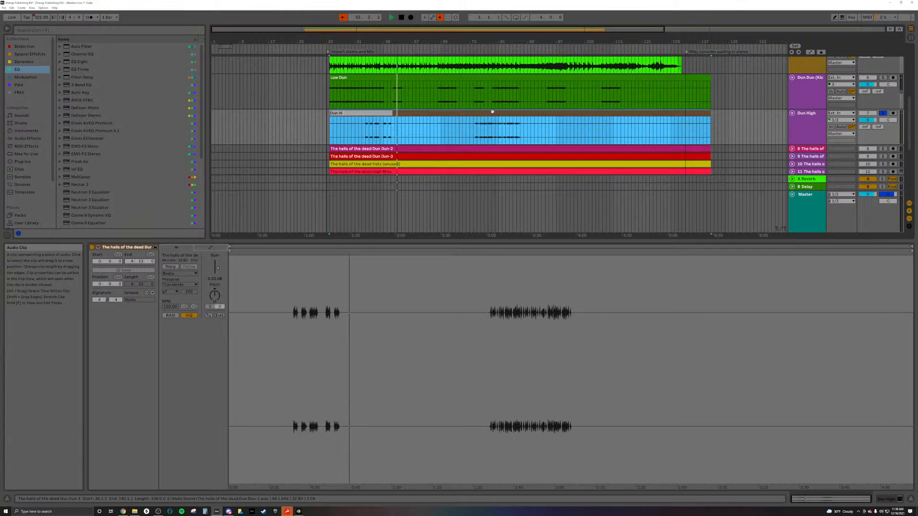
type("hh")
key("Return")
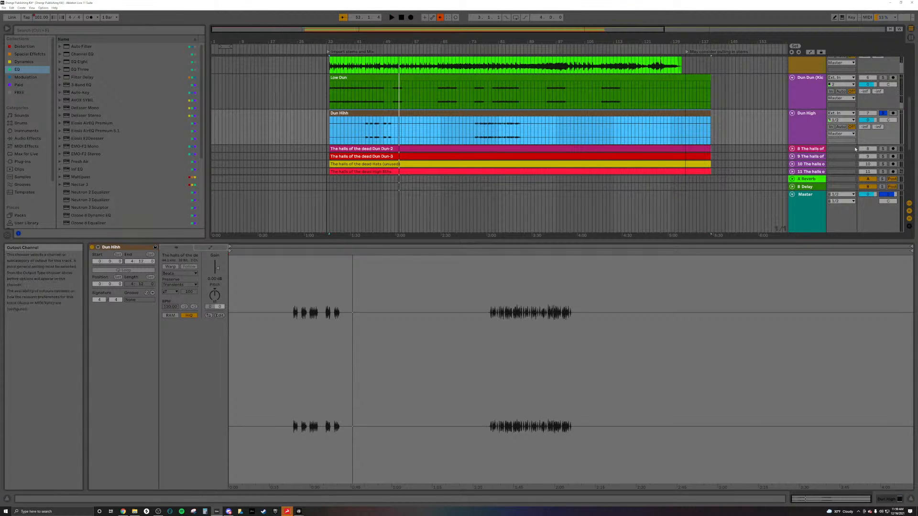
Solo and unfold track 8, and listen to its Dun Dun-2 stem from where its audio begins.
left_click(881, 149)
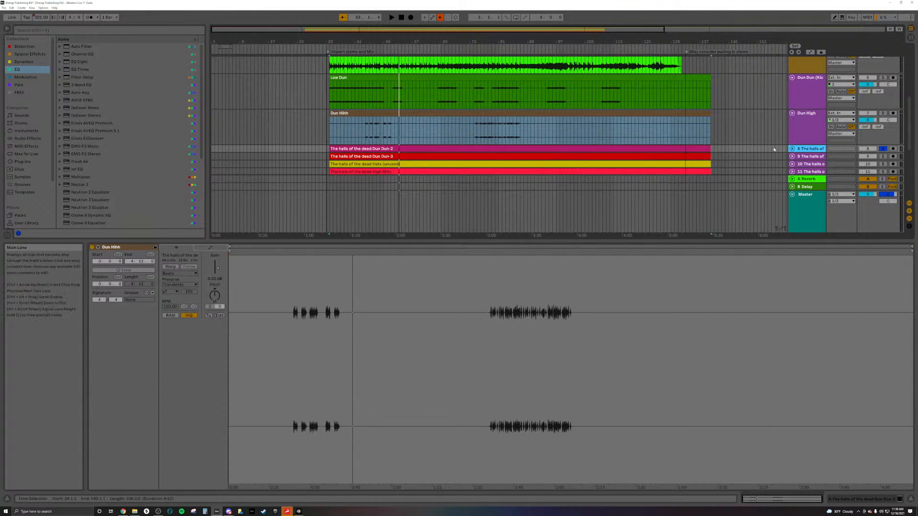
left_click(792, 149)
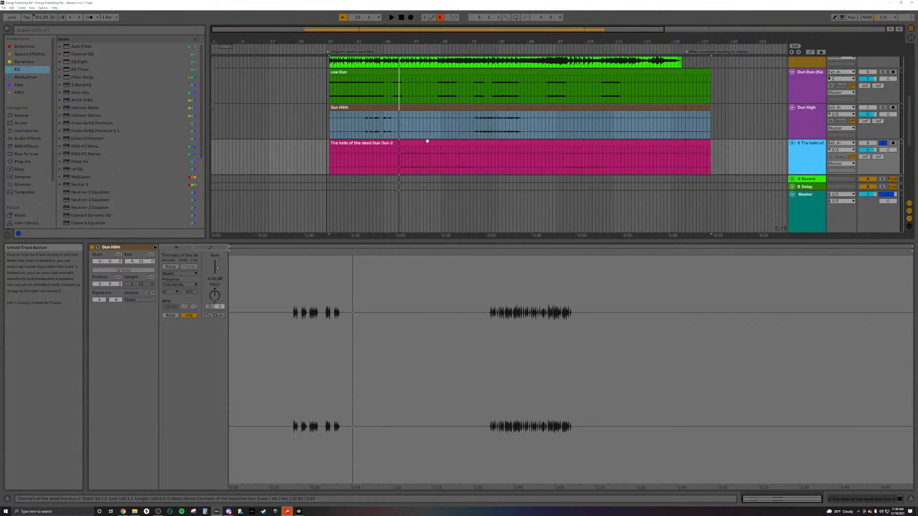
left_click(403, 157)
key("space")
scroll(698, 148, "down", 3)
Rename track 8 with the Dun Dun-2 stem as "Echo Drums" and fold the track.
left_click(807, 132)
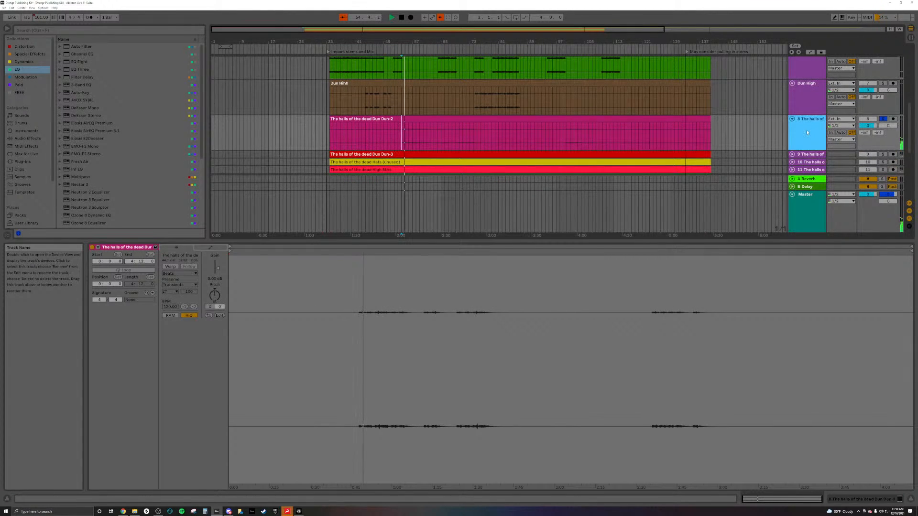
key("ctrl+r")
type("Echo Drums")
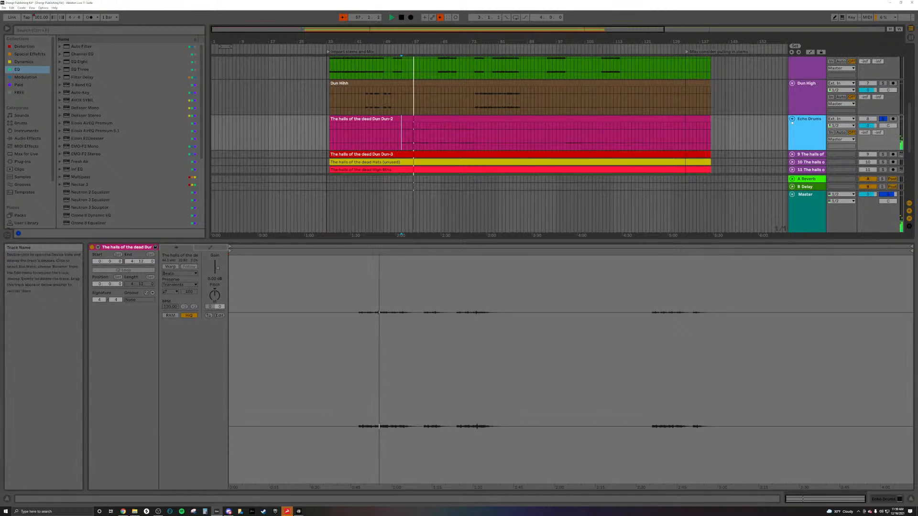
left_click(792, 119)
left_click(813, 127)
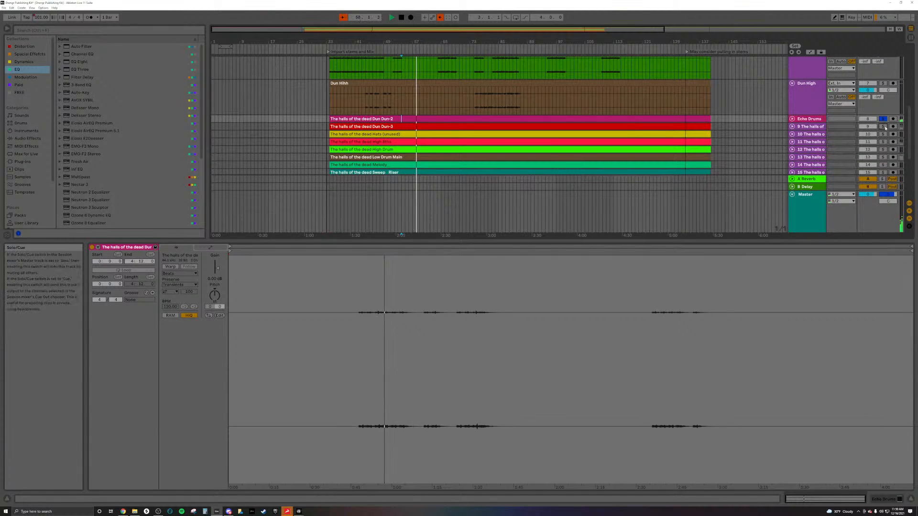
Solo and unfold track 9 with the Dun Dun-3 stem, and rename the track as "Higher Pitch Dun".
left_click(793, 127)
left_click(806, 127)
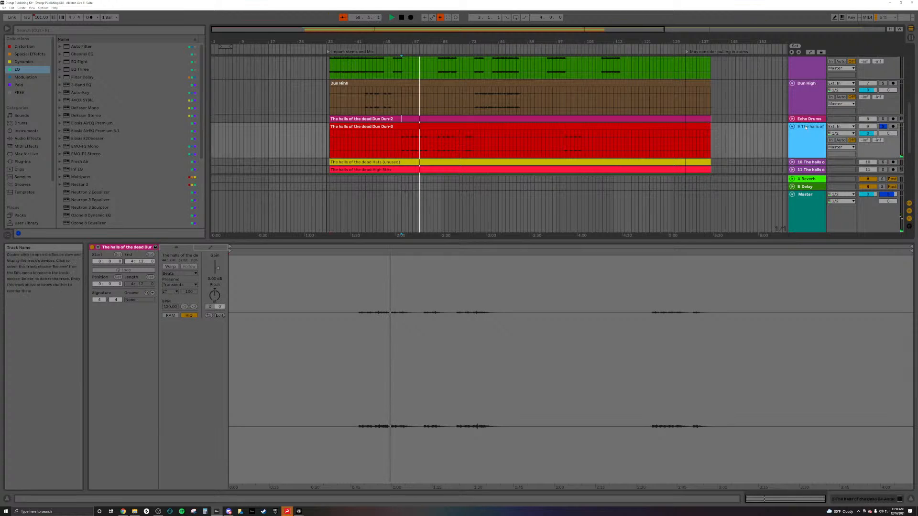
key("ctrl+r")
type("Higher Pitch Dun")
key("Return")
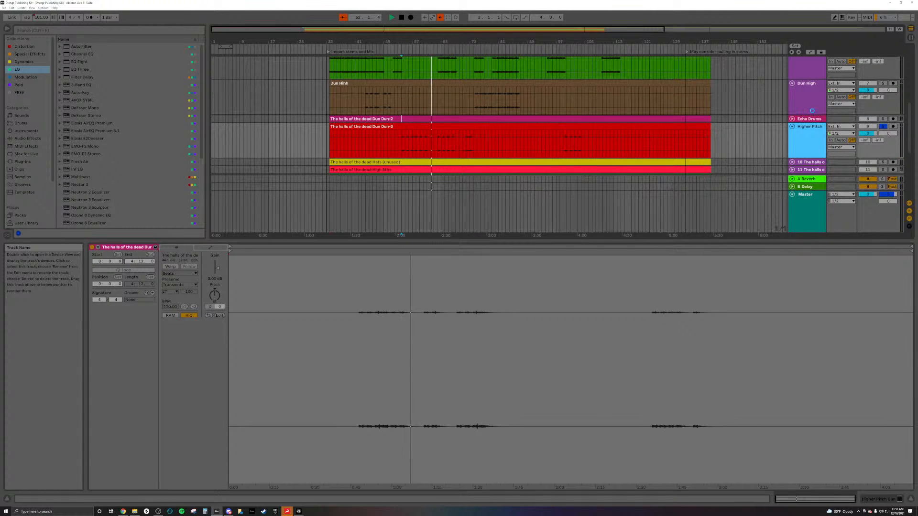
Move the Higher Pitch Dun track above Echo Drums, and listen to its stem from bar 71.
left_click_drag(812, 127, 812, 110)
left_click(464, 137)
key("space")
key("space")
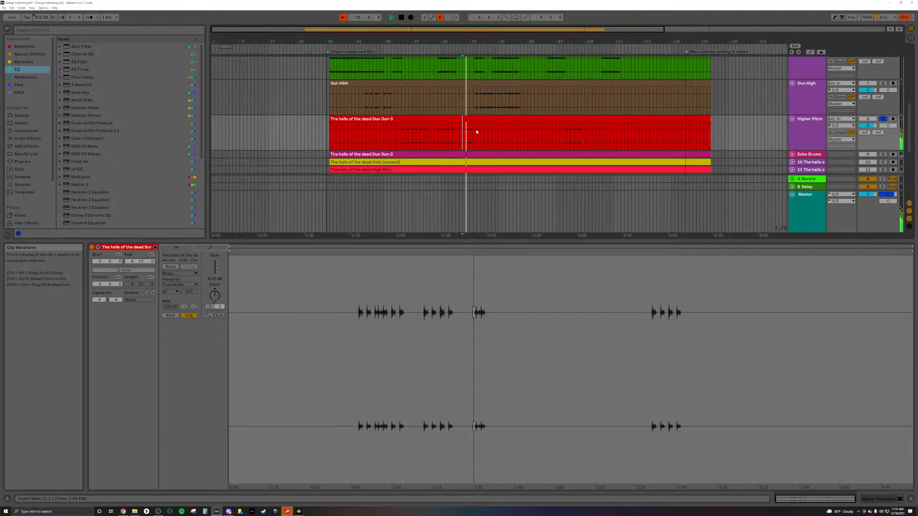
key("space")
scroll(823, 154, "down", 2)
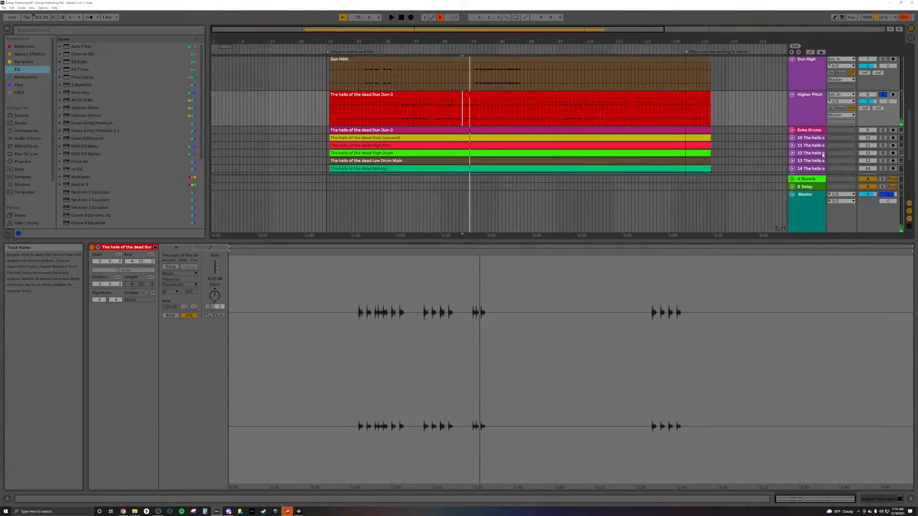
Fold the Higher Pitch Dun, Dun High and Dun Dun tracks.
left_click(792, 96)
left_click(793, 80)
left_click(793, 72)
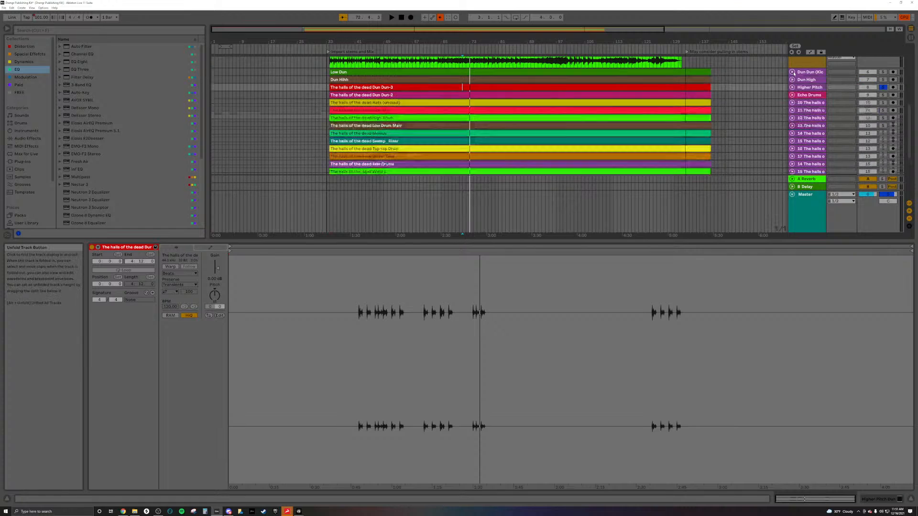
Solo track 10 with the unused Hats stem, and unfold all tracks from 10 through 28 together.
left_click(800, 96)
left_click(810, 103)
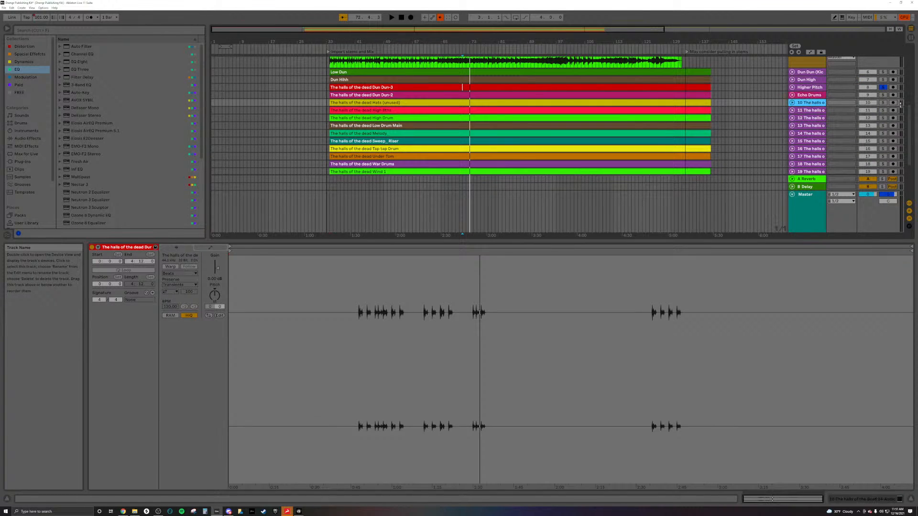
left_click(883, 103)
scroll(797, 108, "down", 5)
left_click(812, 153, "shift")
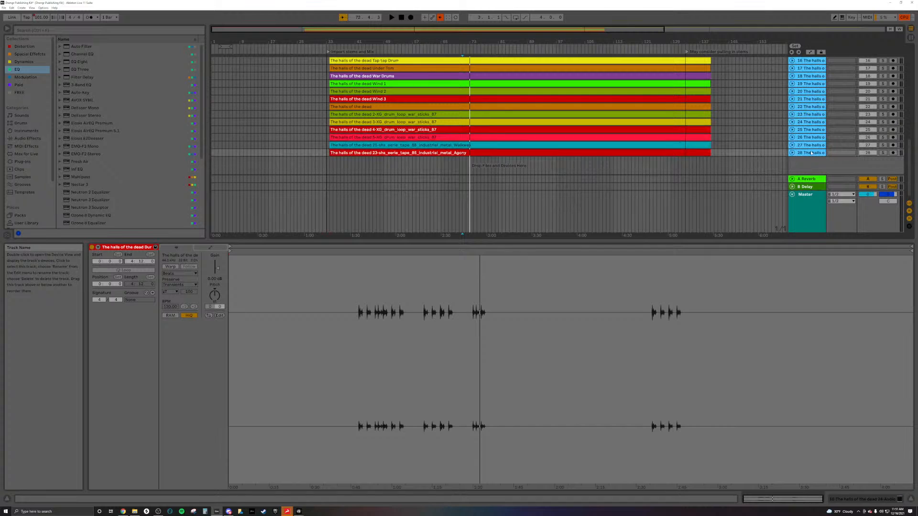
key("u")
Look over the waveforms of the unfolded stem tracks from track 10 through track 28.
scroll(812, 153, "up", 7)
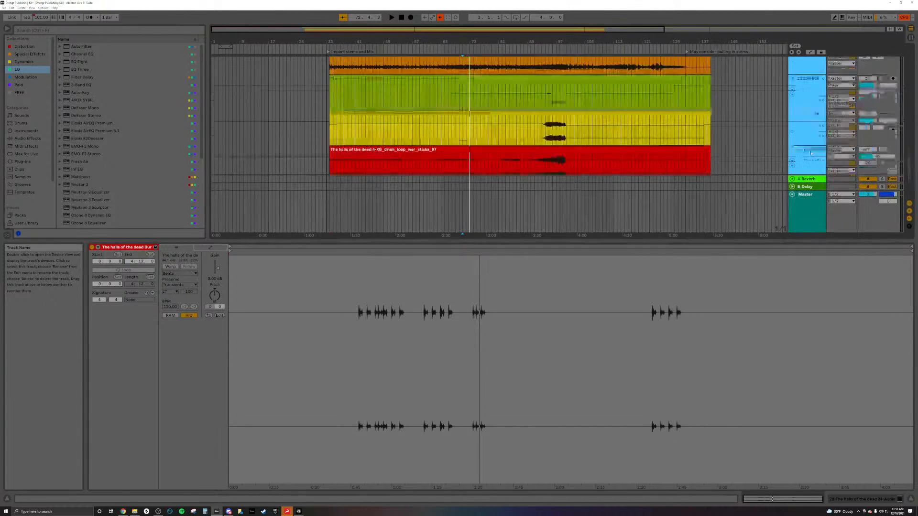
scroll(811, 153, "up", 4)
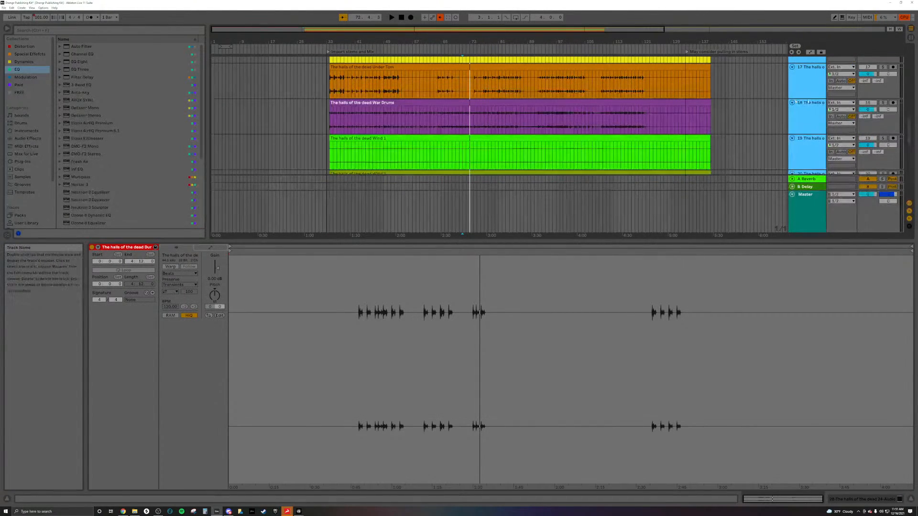
scroll(814, 102, "down", 9)
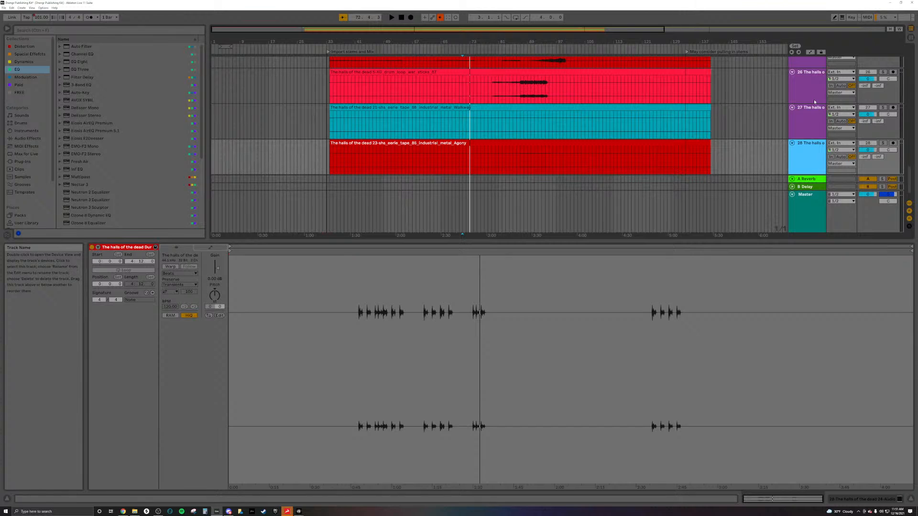
key("u")
key("u")
scroll(814, 102, "up", 6)
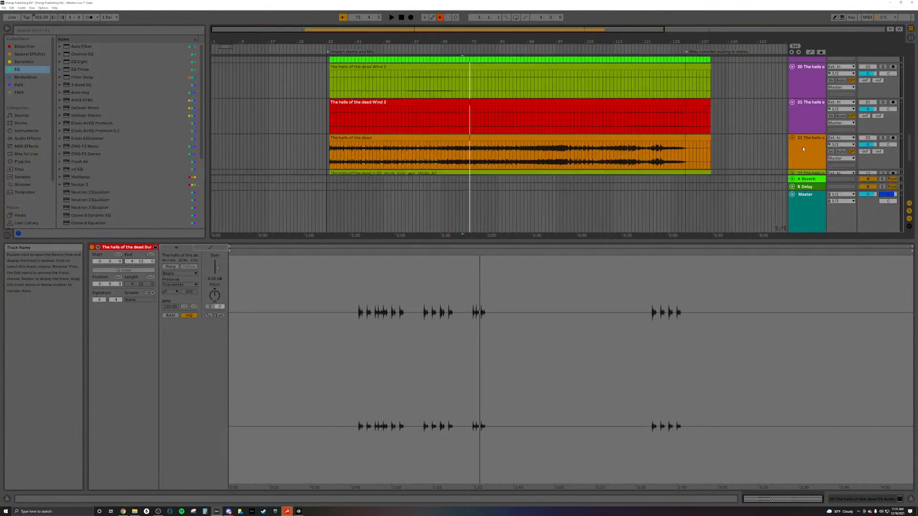
scroll(802, 147, "up", 9)
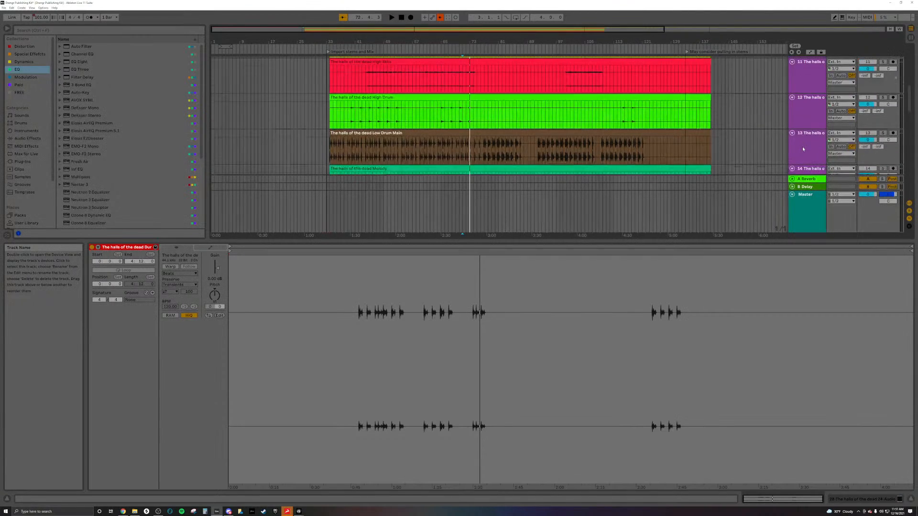
scroll(803, 147, "up", 5)
scroll(804, 144, "down", 5)
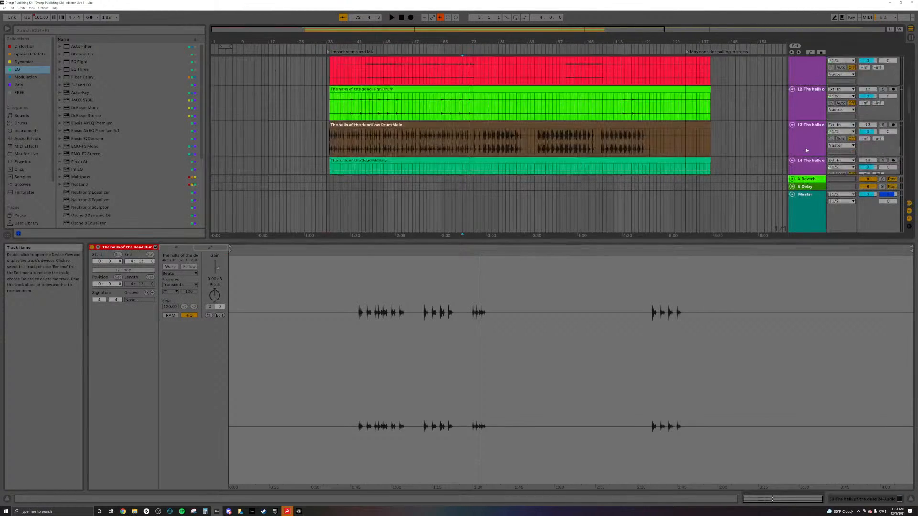
scroll(806, 149, "down", 10)
scroll(811, 158, "down", 5)
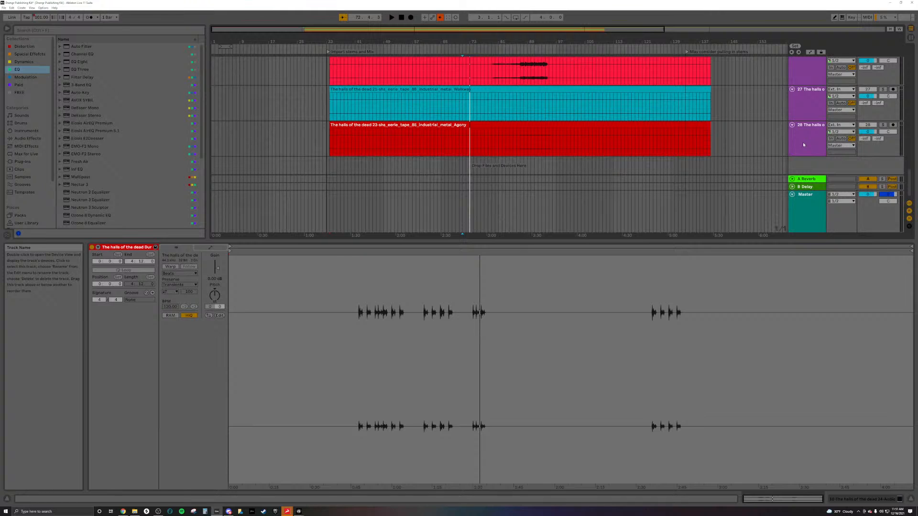
left_click(803, 145)
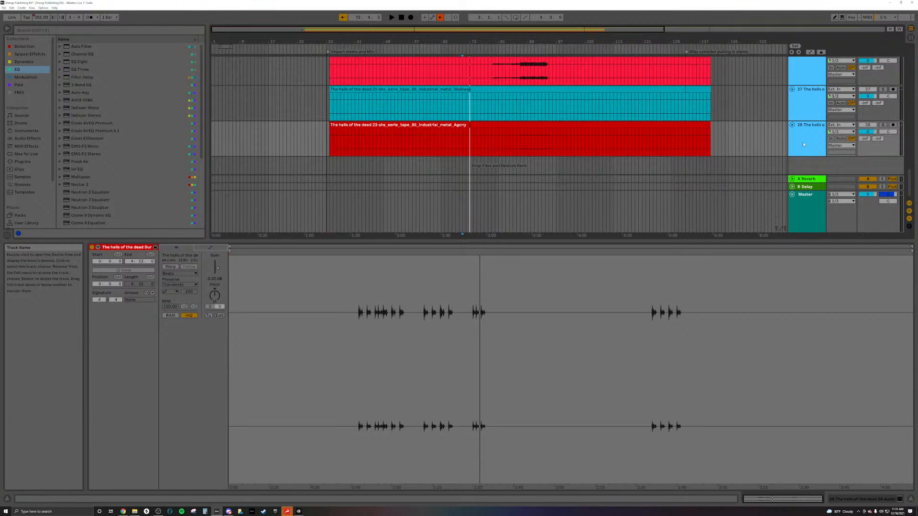
scroll(803, 145, "down", 3)
scroll(804, 144, "up", 4)
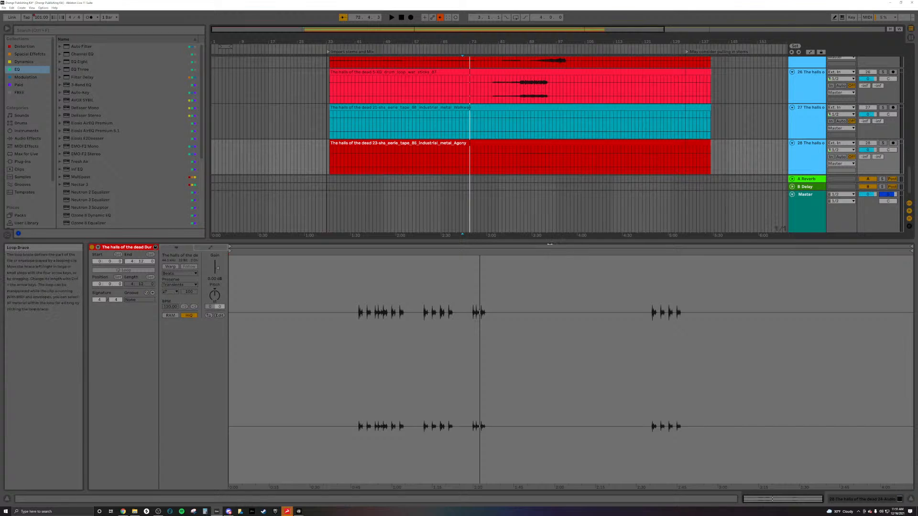
Shrink the clip detail area so the arrangement has more height, and return to track 10.
left_click_drag(550, 243, 584, 412)
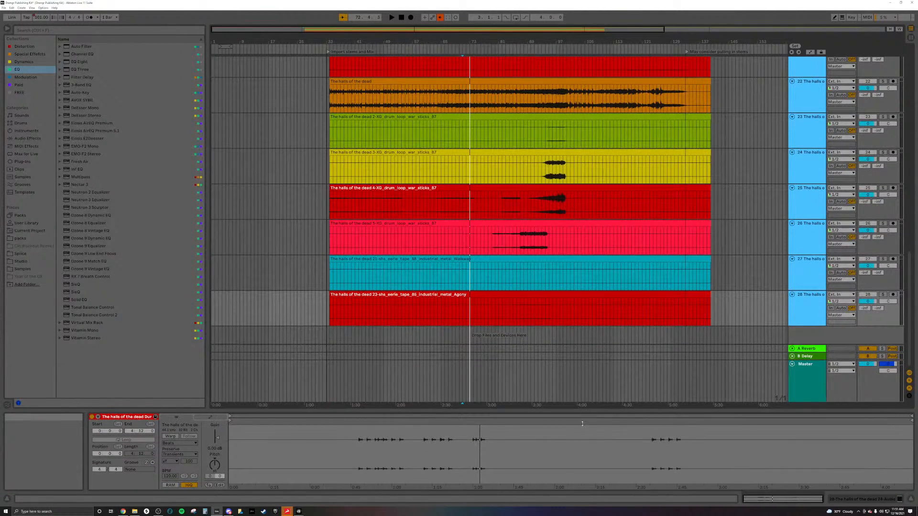
scroll(601, 223, "up", 8)
scroll(602, 223, "up", 4)
scroll(601, 223, "up", 6)
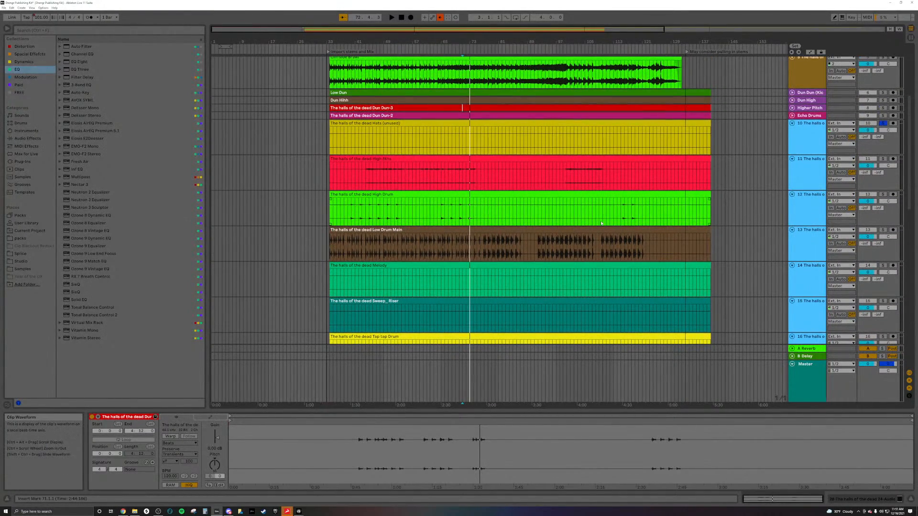
scroll(601, 223, "up", 1)
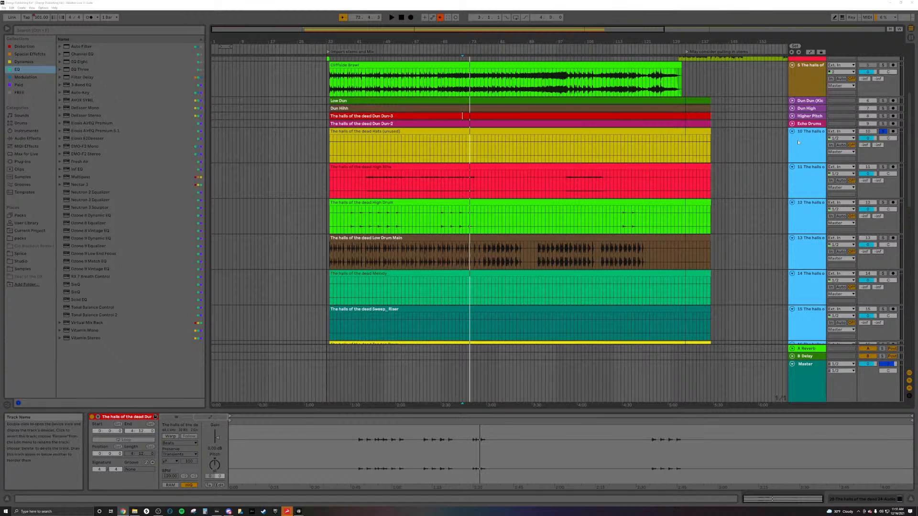
Play the unused Hats stem on track 10 to check it, and delete that track.
left_click(472, 131)
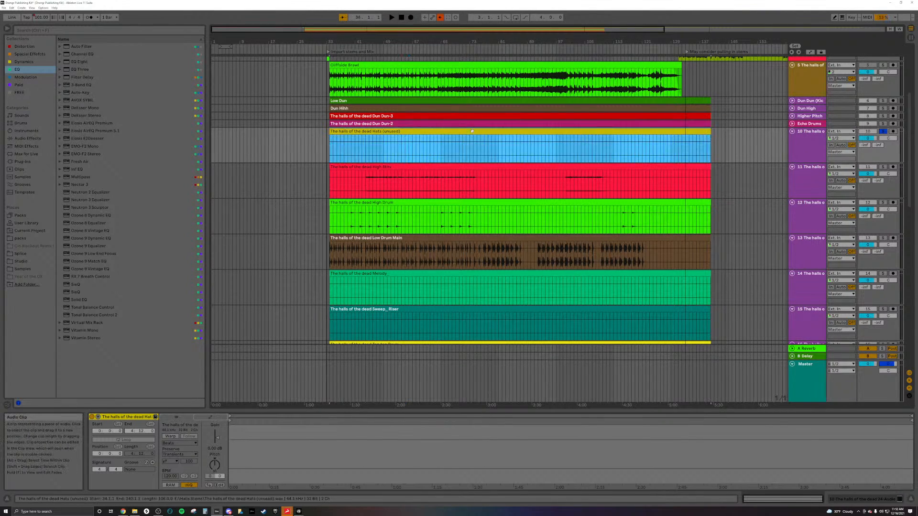
key("space")
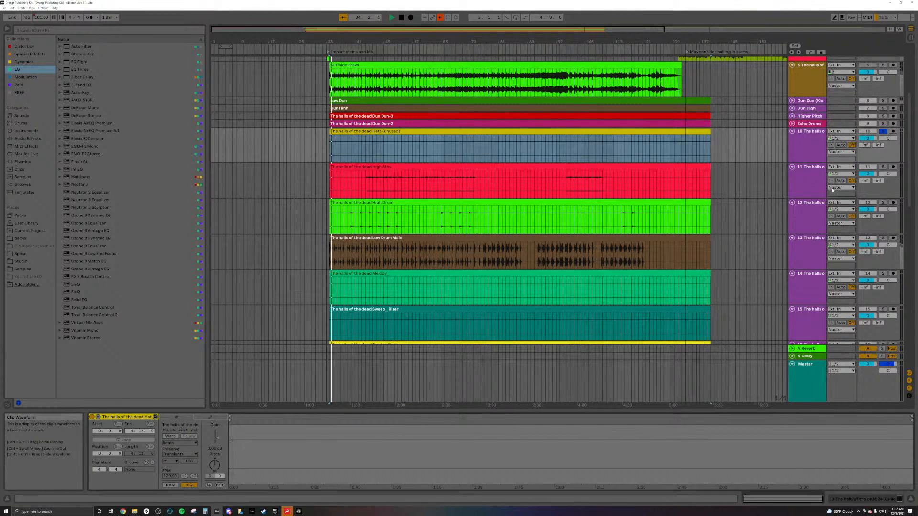
left_click(803, 148)
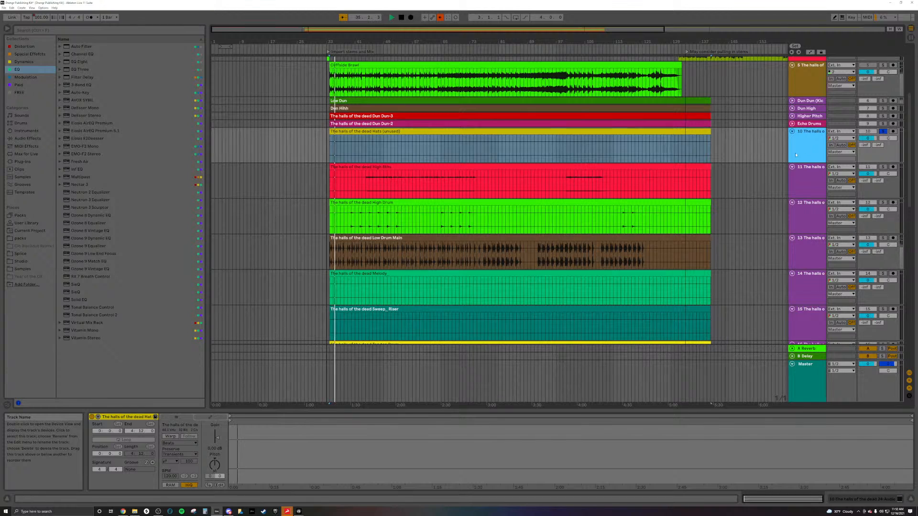
key("Delete")
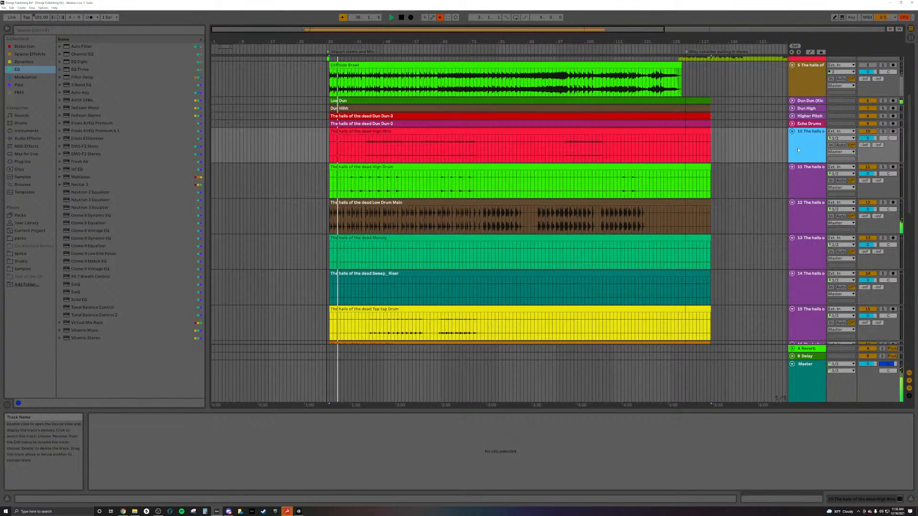
Solo the track directly below Echo Drums and listen to its stem from where its audio begins.
left_click(367, 144)
left_click(882, 132)
key("space")
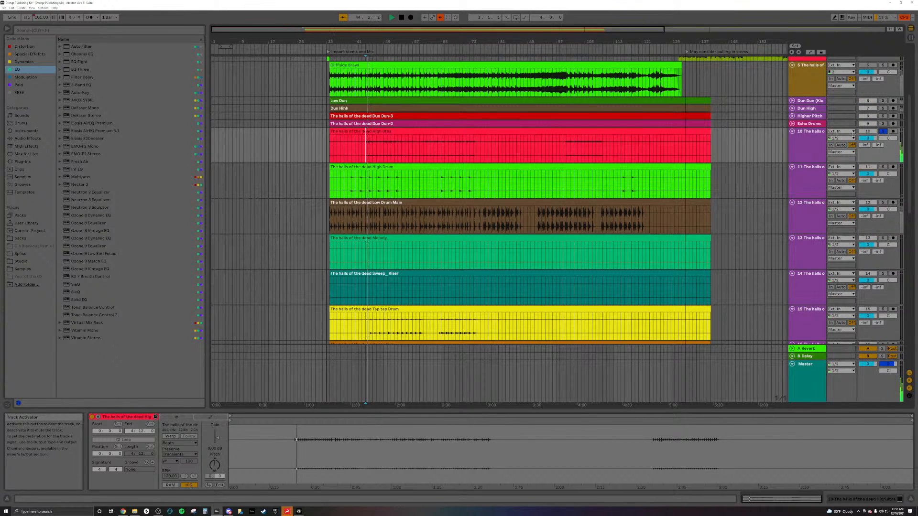
Rename the clip on track 10 as "Timer".
left_click(407, 132)
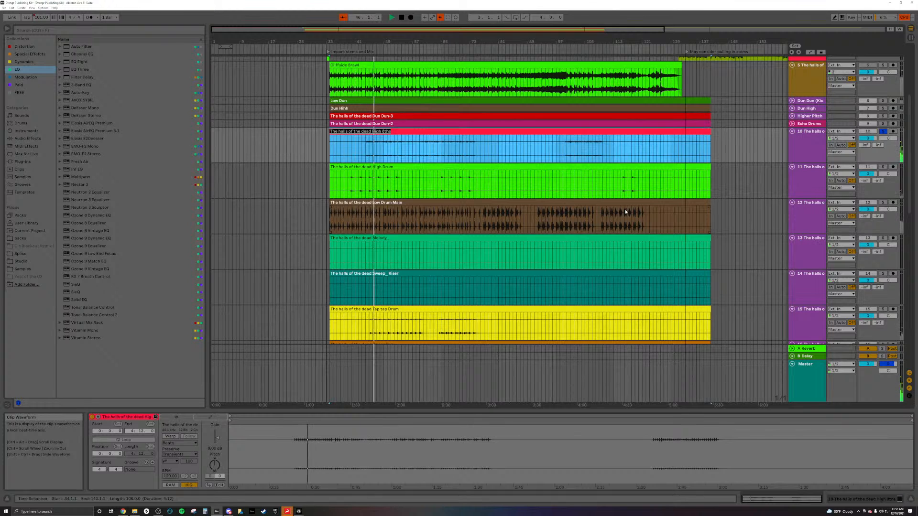
type("Timer")
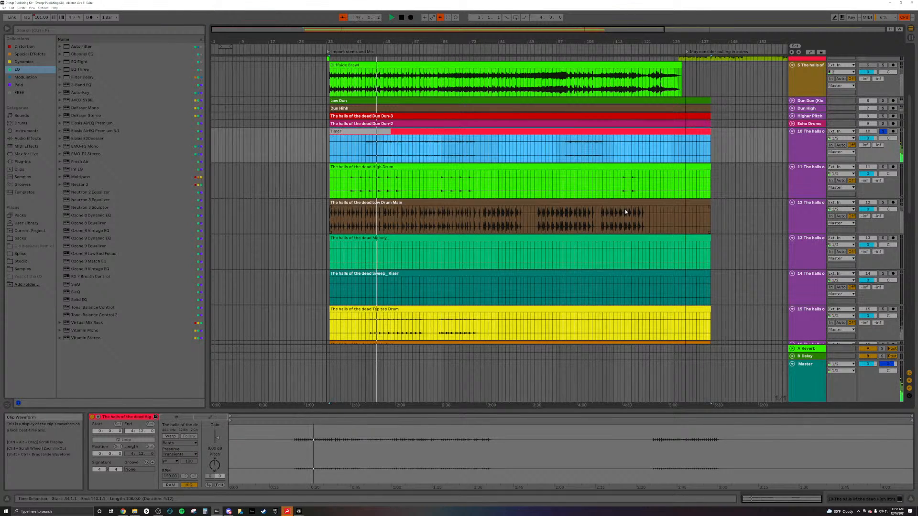
key("Return")
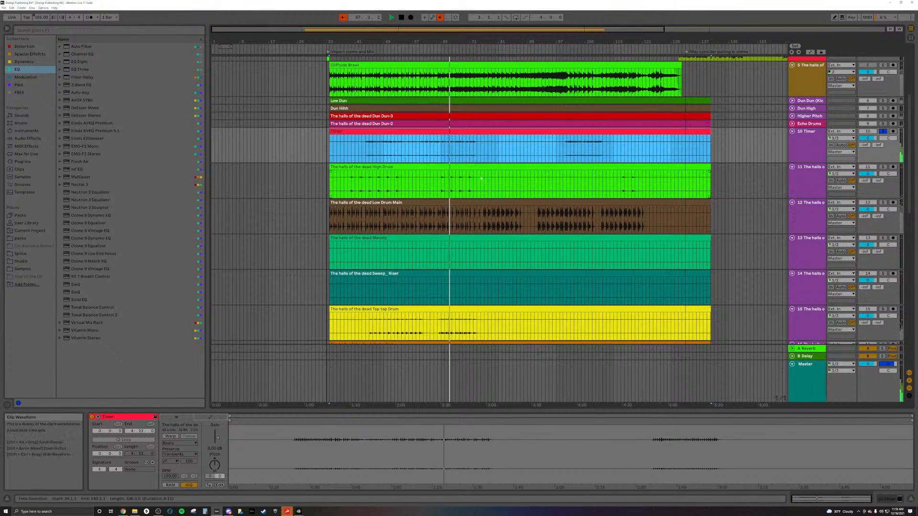
Audition the High Drum stem in solo from its second group of hits, and rename track 11 as "Punch Drum".
left_click(442, 181)
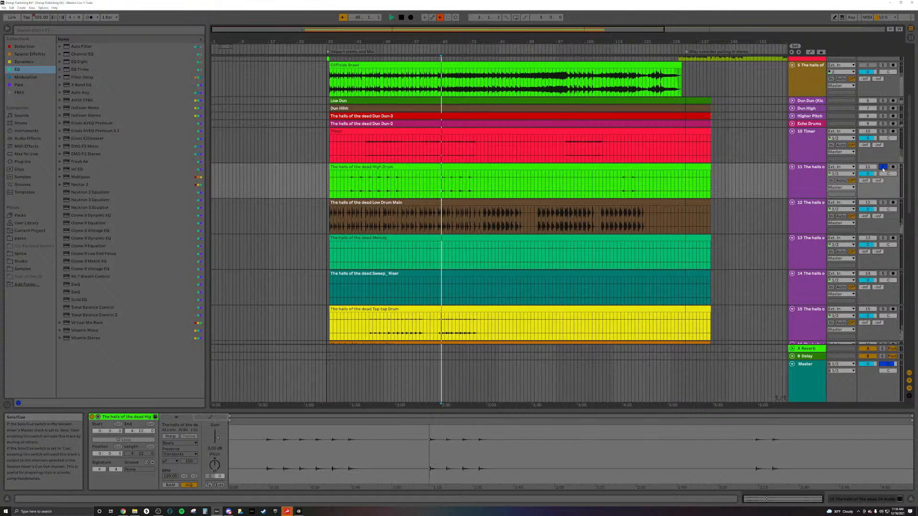
key("space")
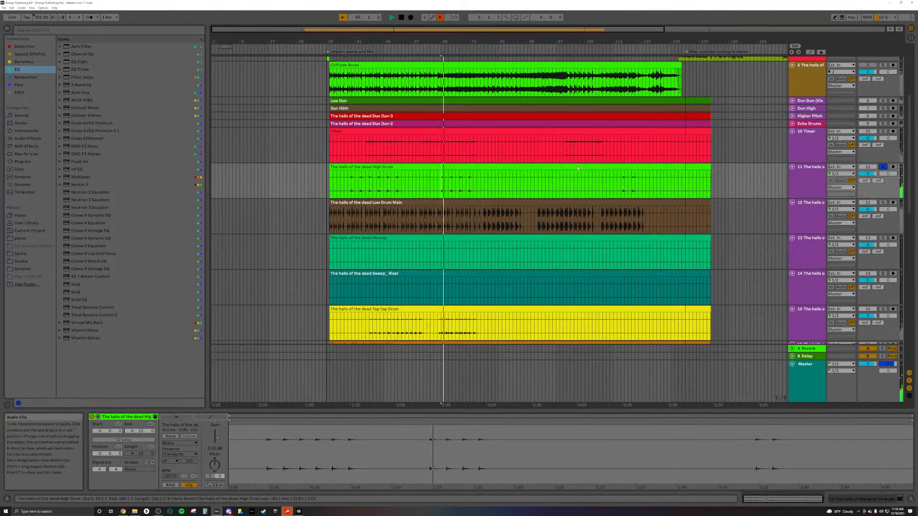
left_click(804, 180)
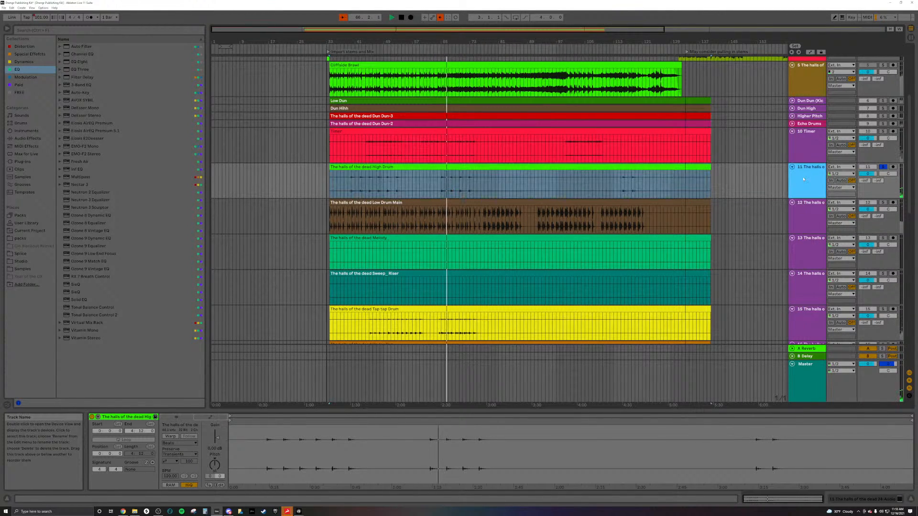
type("Punch Drum")
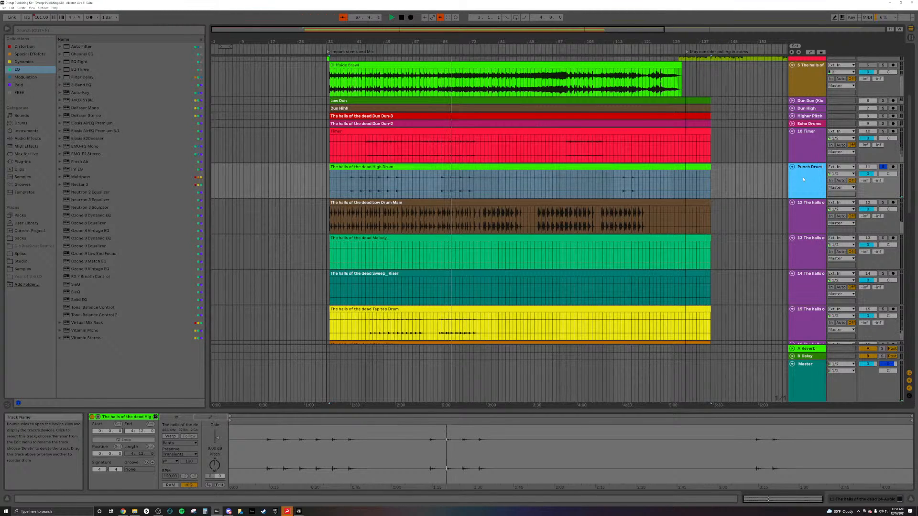
key("Return")
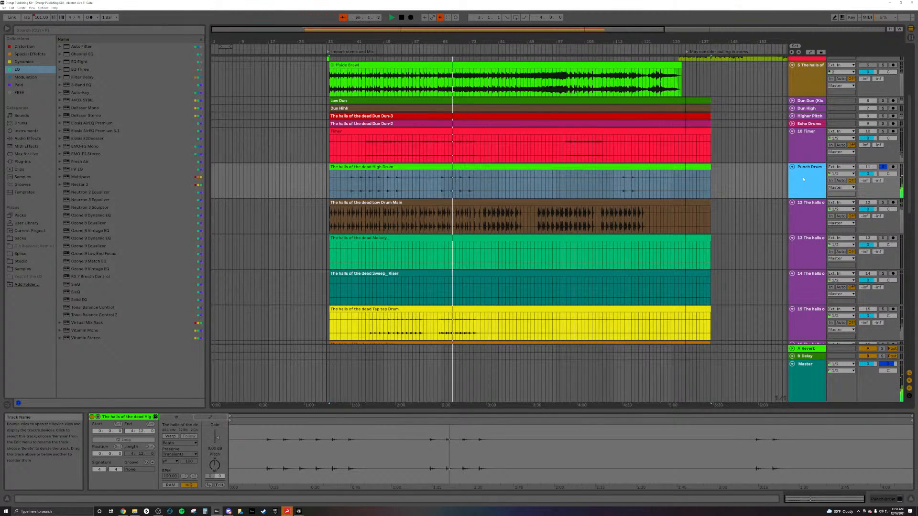
Switch the solo from Punch Drum to track 12 with the Low Drum Main stem, and stop playback.
left_click(883, 167)
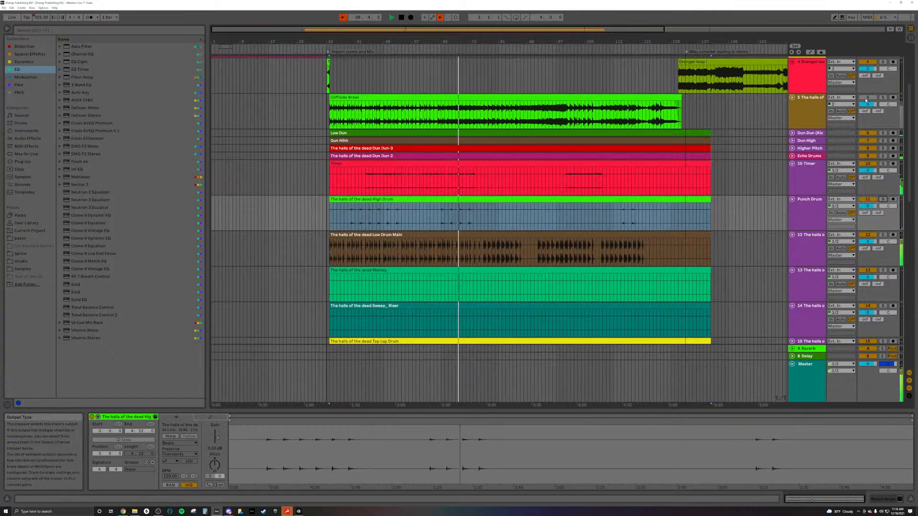
scroll(769, 178, "down", 1)
key("space")
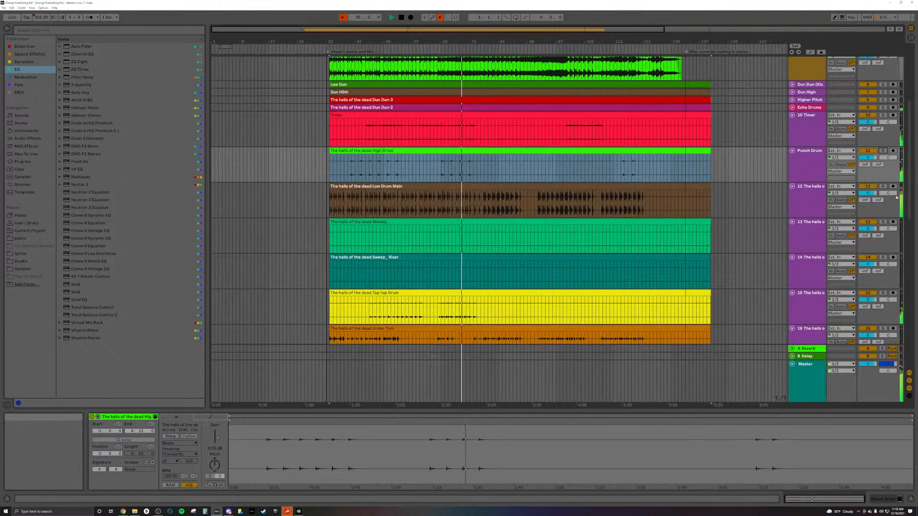
left_click(882, 186)
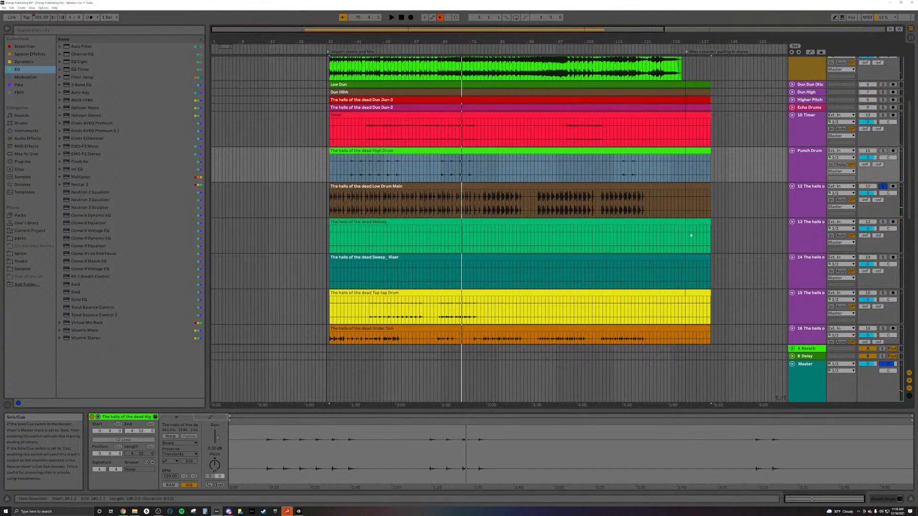
Play the Low Drum Main stem from its start and rename its clip as "Main Kick".
left_click(405, 186)
key("space")
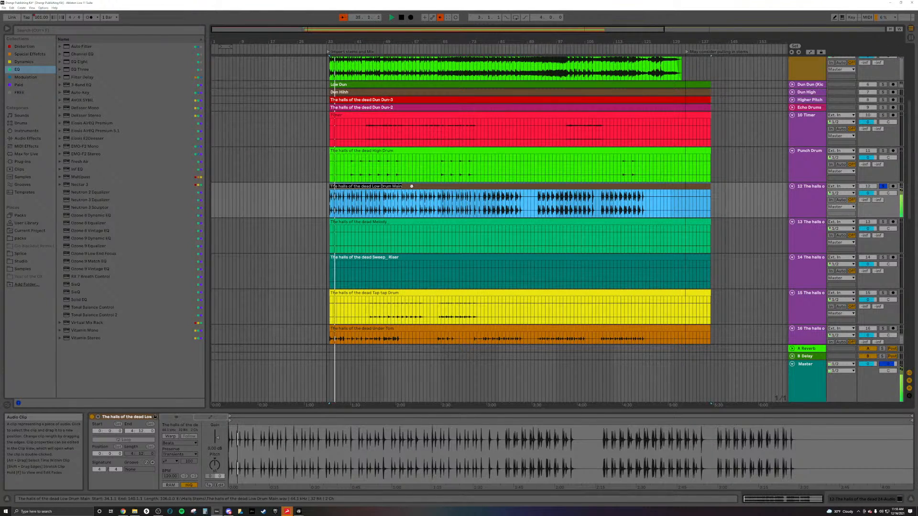
key("ctrl+r")
type("<ain L")
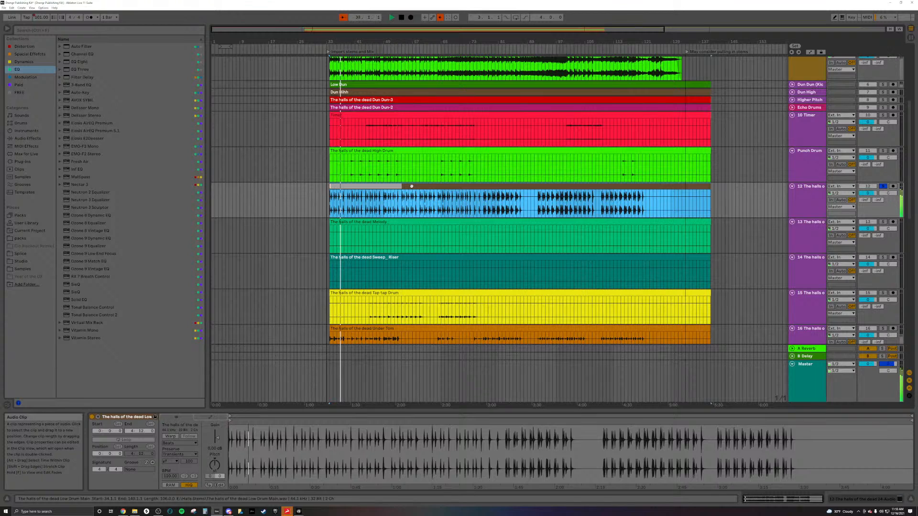
type("Kick")
key("Return")
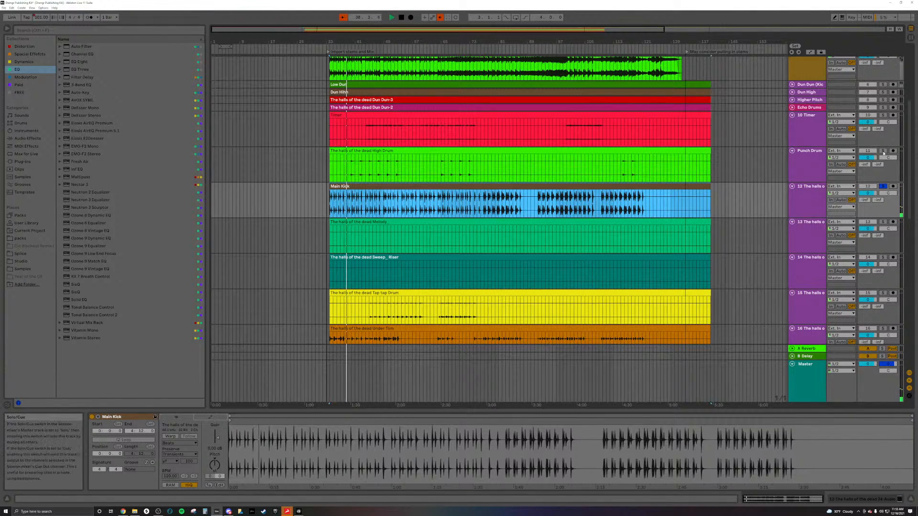
Solo Punch Drum alongside track 12, and move the Main Kick clip's track directly below the Cliffside Brawl track.
left_click(883, 151)
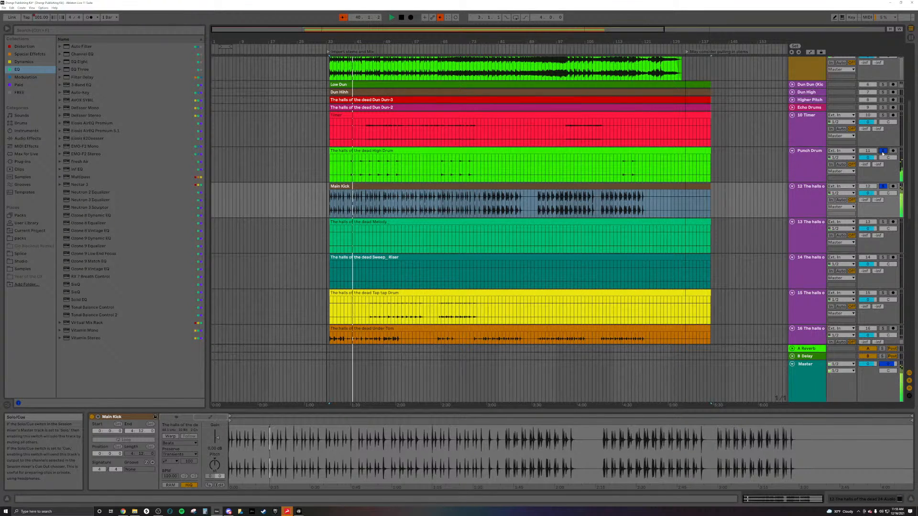
left_click(811, 157)
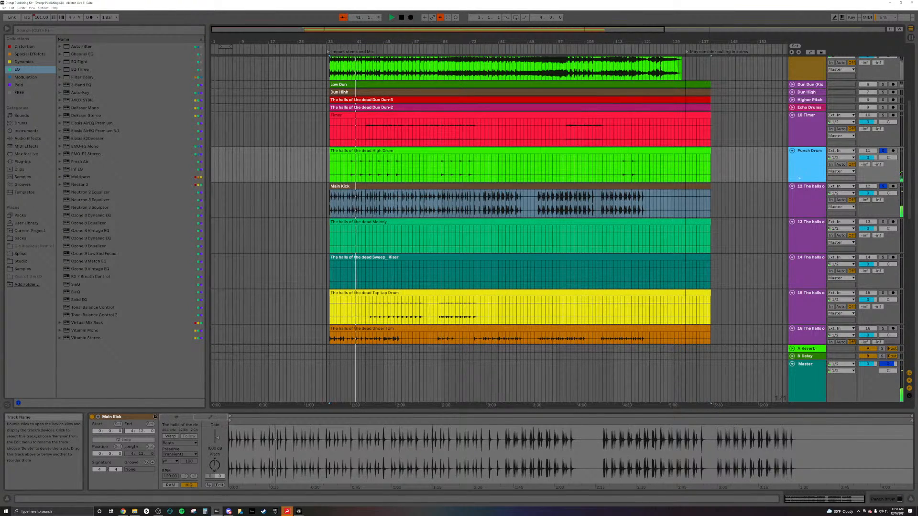
key("Down")
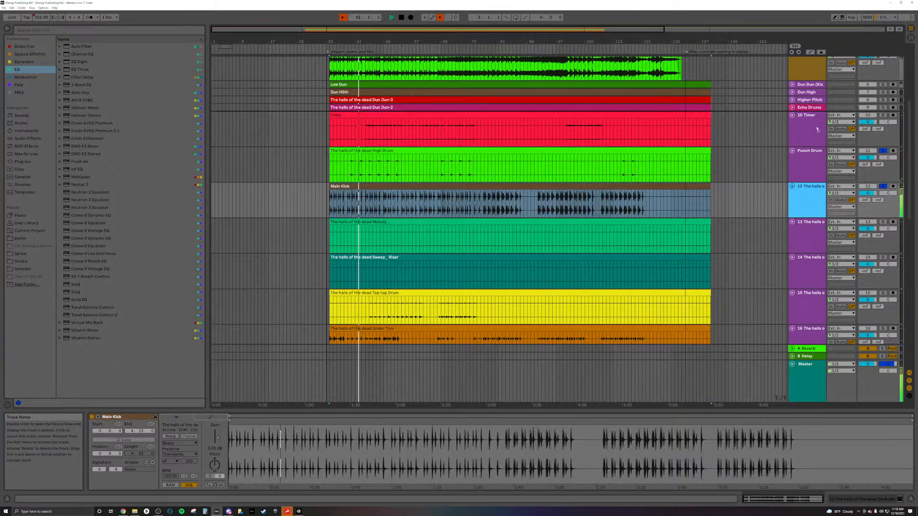
scroll(817, 130, "up", 3)
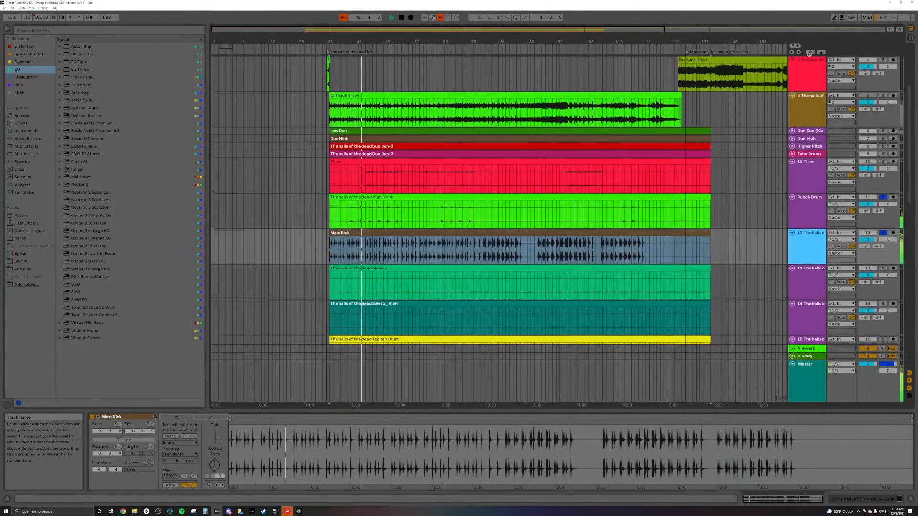
scroll(809, 56, "up", 5)
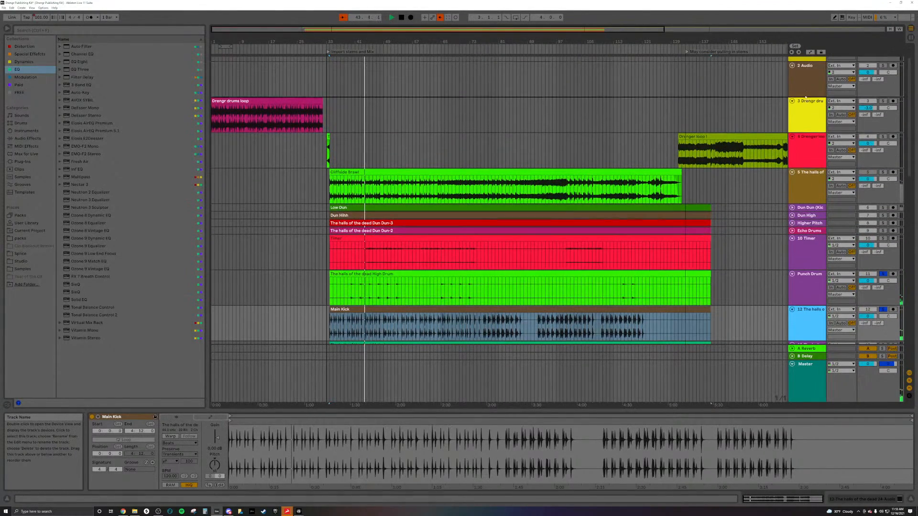
left_click_drag(800, 191, 800, 204)
Delete track 5, which holds the Cliffside Brawl clip.
left_click(813, 184)
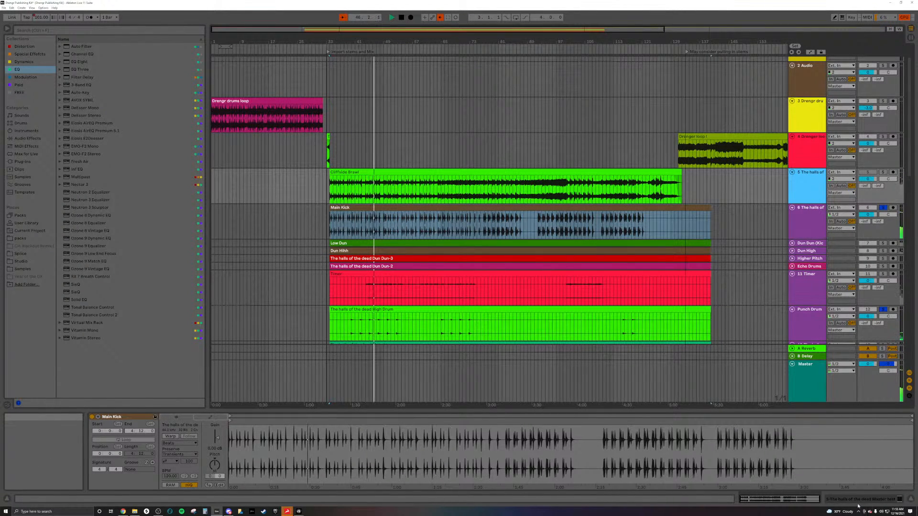
left_click(807, 209)
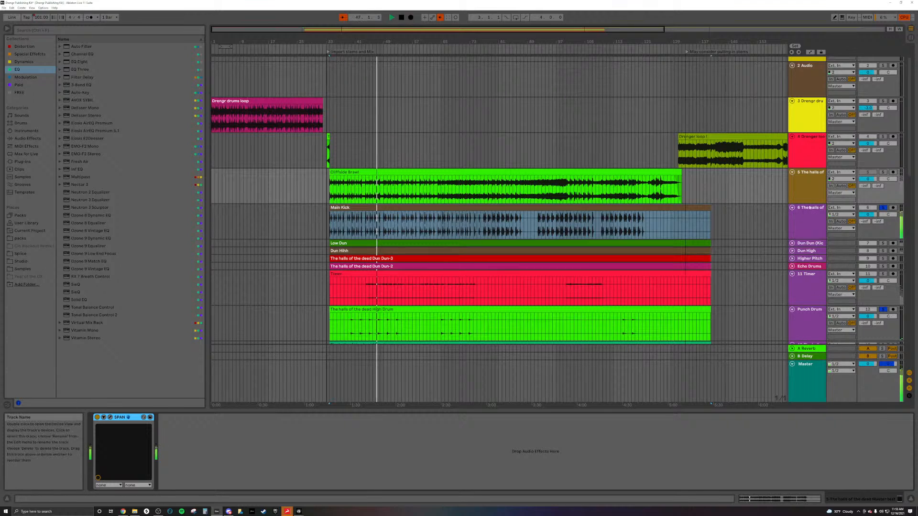
left_click(813, 185)
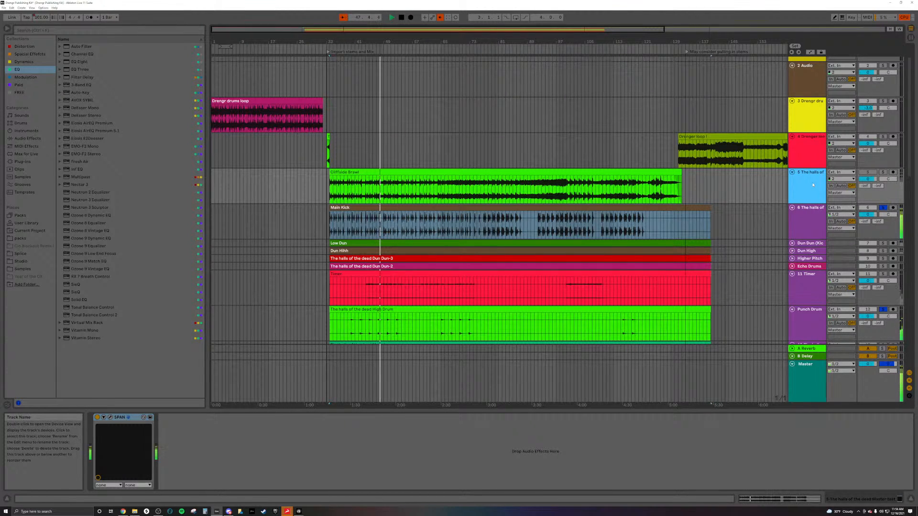
key("Delete")
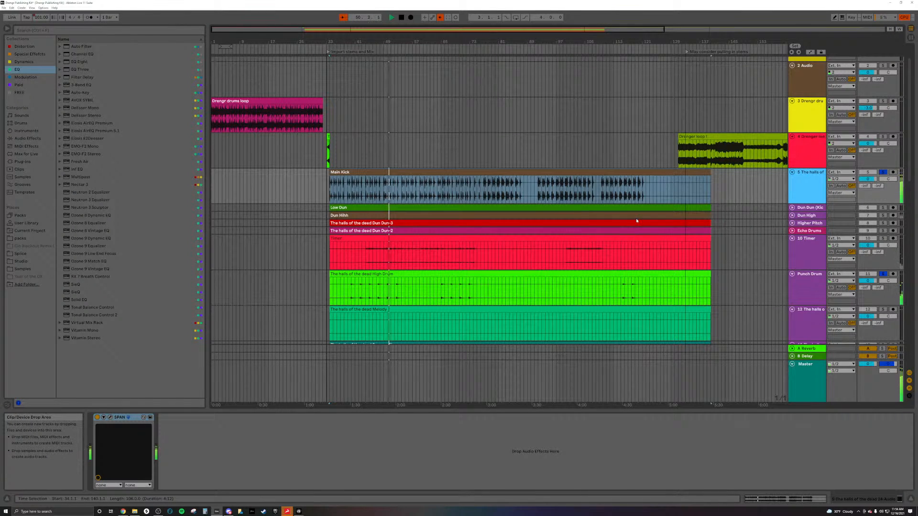
Listen without solos to the transition from the end of the Drengr drums loop into the stems, and stop playback.
scroll(299, 152, "up", 10)
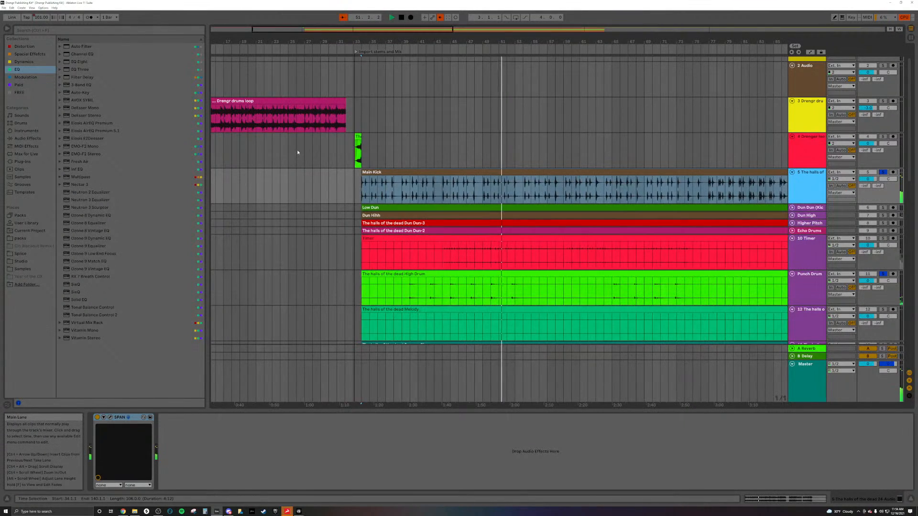
left_click(811, 119)
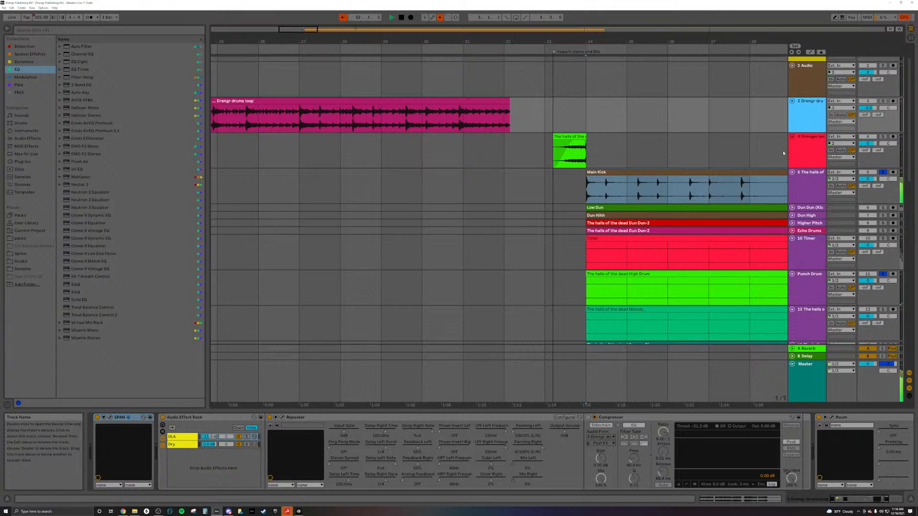
left_click(432, 118)
key("space")
key("space")
key("space")
key("space")
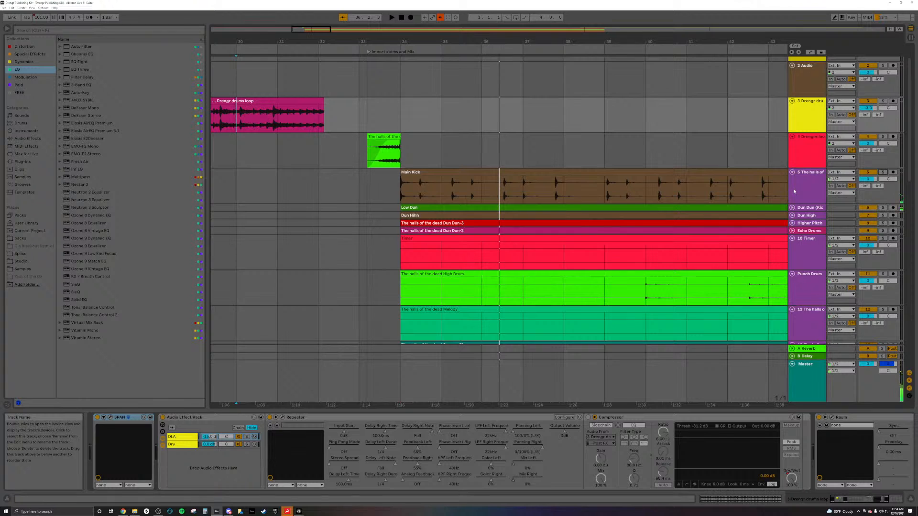
Fold the track with the Main Kick clip and the Timer track.
scroll(667, 189, "down", 2)
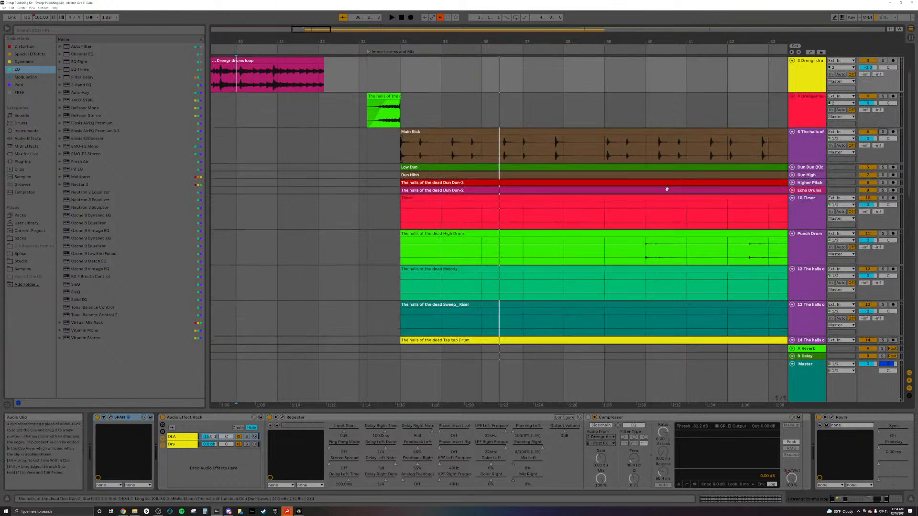
scroll(667, 189, "up", 1)
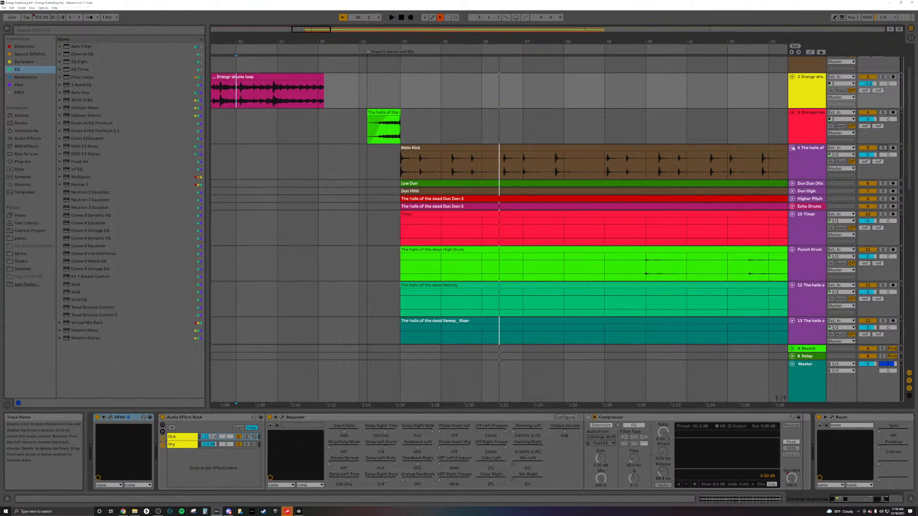
left_click(793, 147)
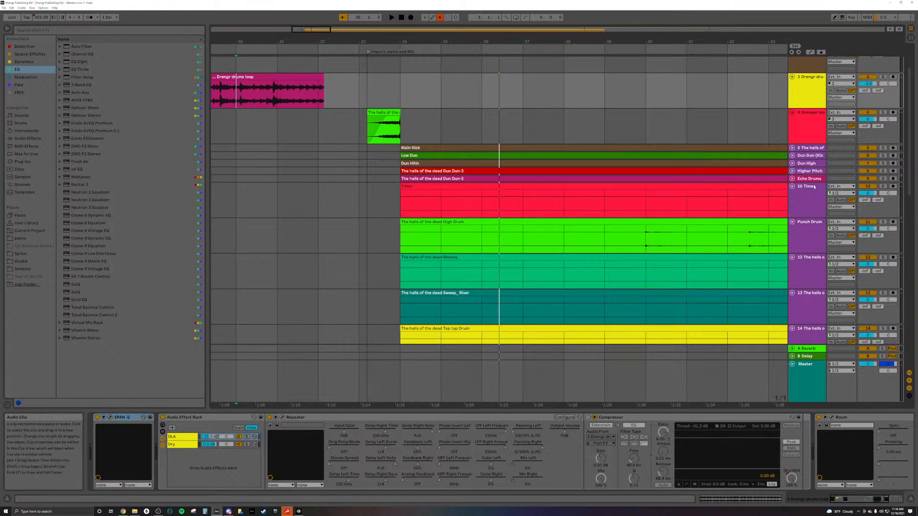
left_click(791, 191)
left_click(793, 187)
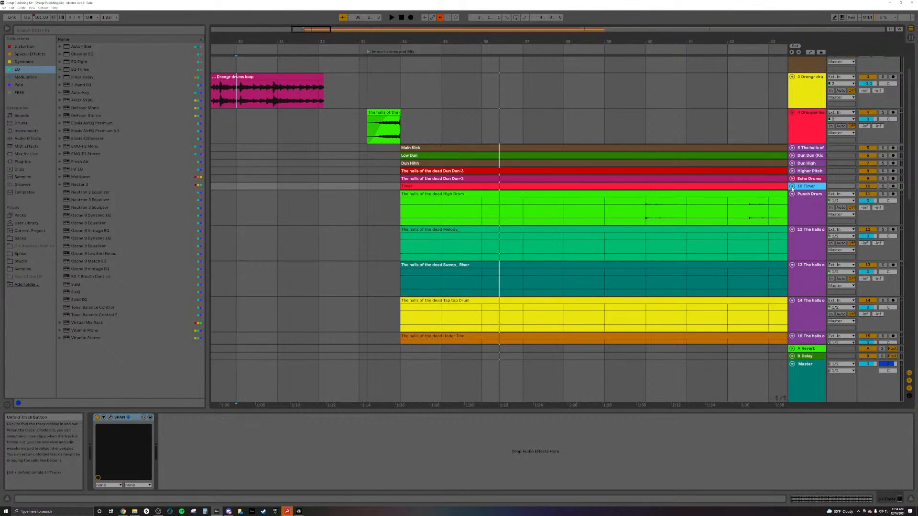
Move the Punch Drum track directly below track 5 and rename track 5 as "Main Kick".
left_click_drag(803, 209, 817, 152)
left_click(817, 149)
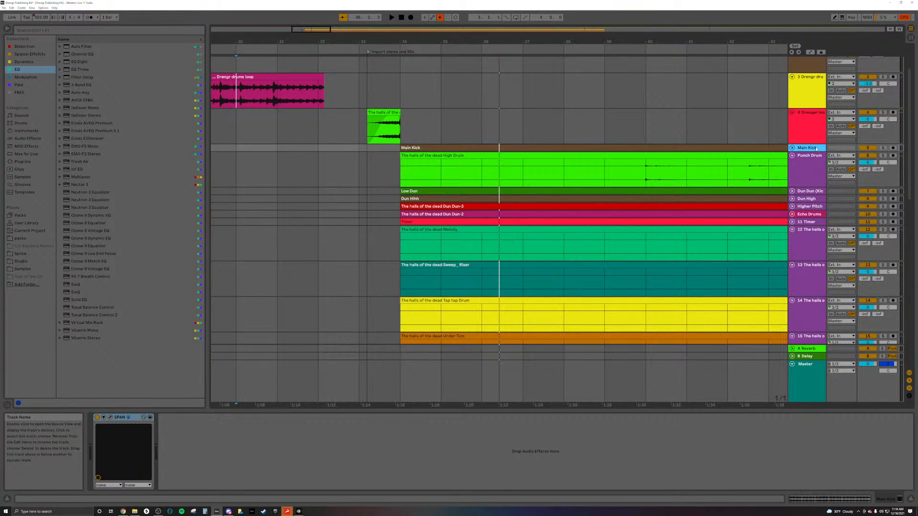
Audition the Main Kick track in solo from the start of its clip, stop playback and clear the solo.
left_click(884, 148)
key("space")
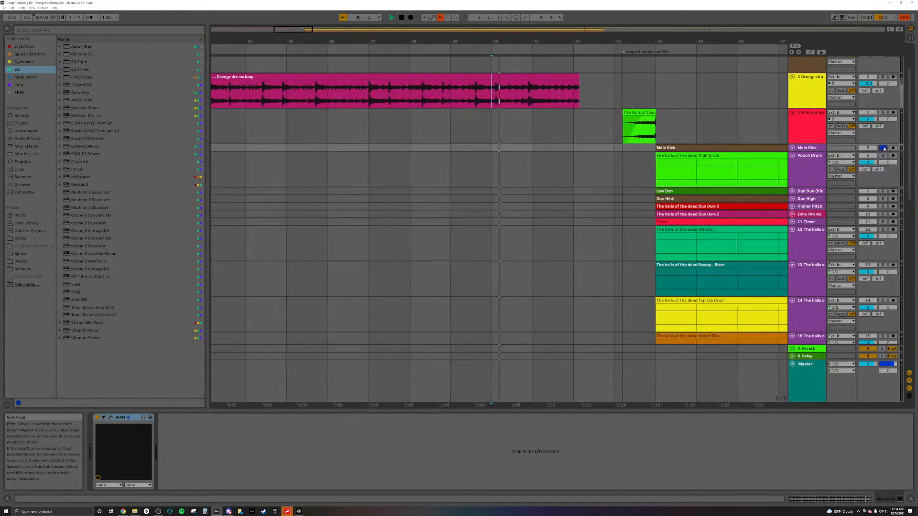
left_click(693, 148)
key("space")
key("space")
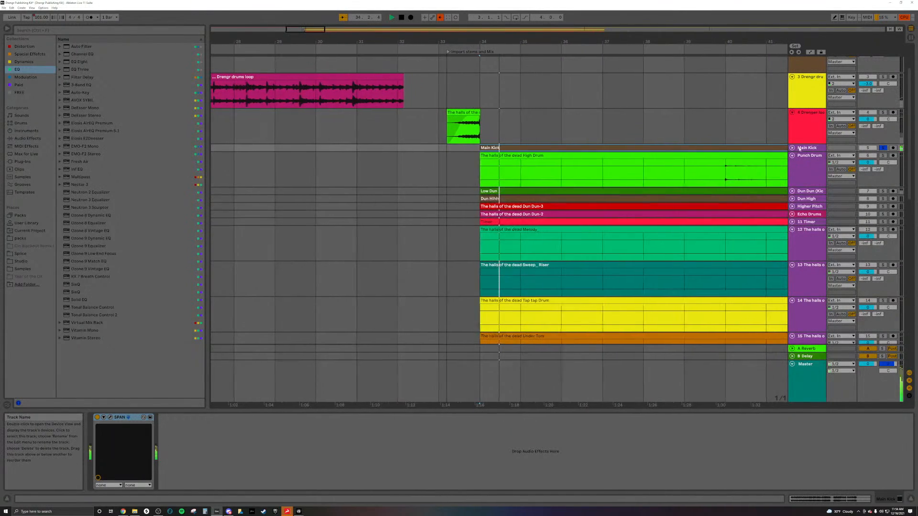
left_click(803, 149)
key("space")
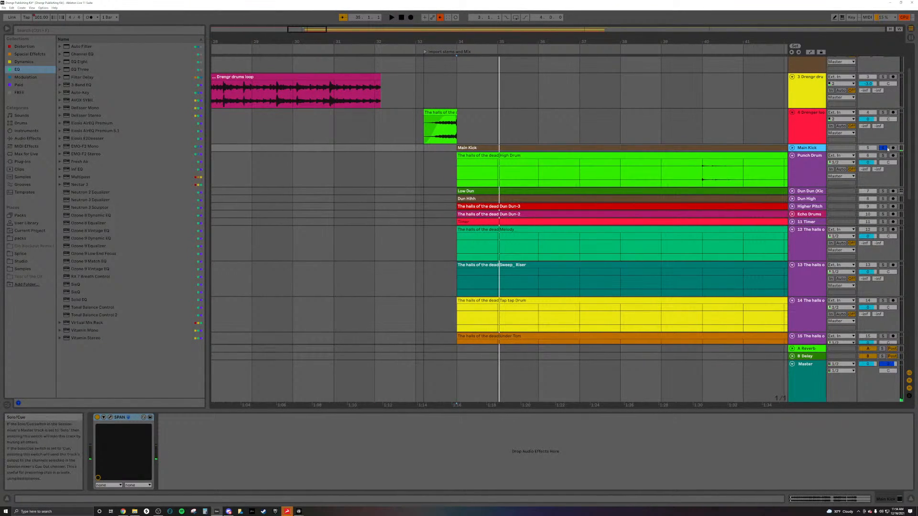
left_click(770, 147)
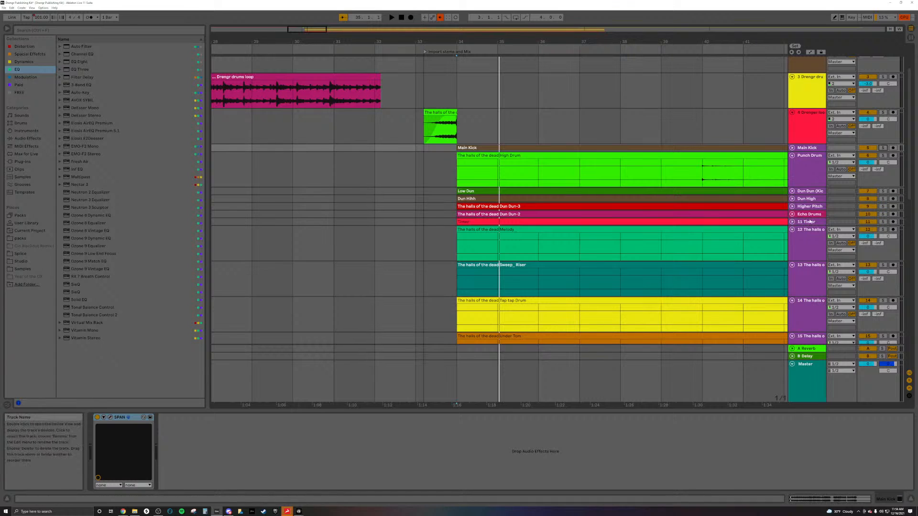
Inspect the waveform of the Melody stem on track 12 and delete its track.
left_click(808, 239)
key("minus")
key("minus")
key("minus")
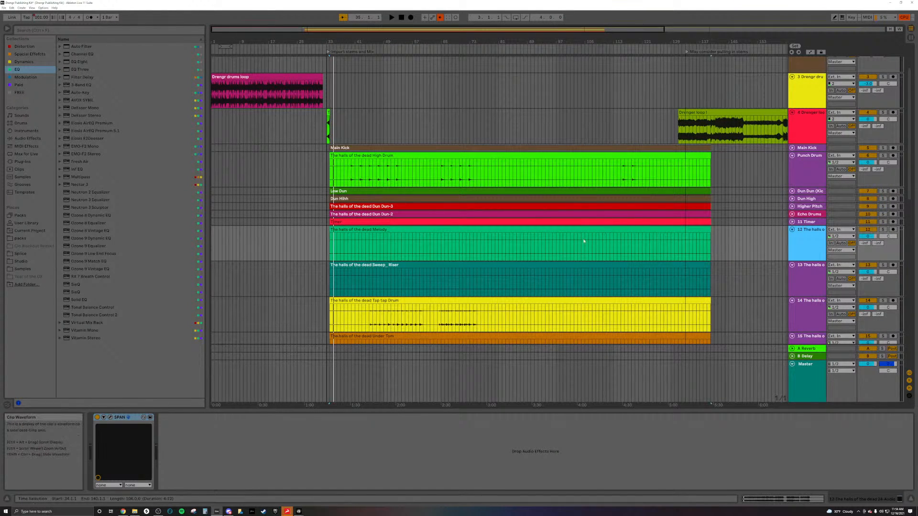
left_click(481, 228)
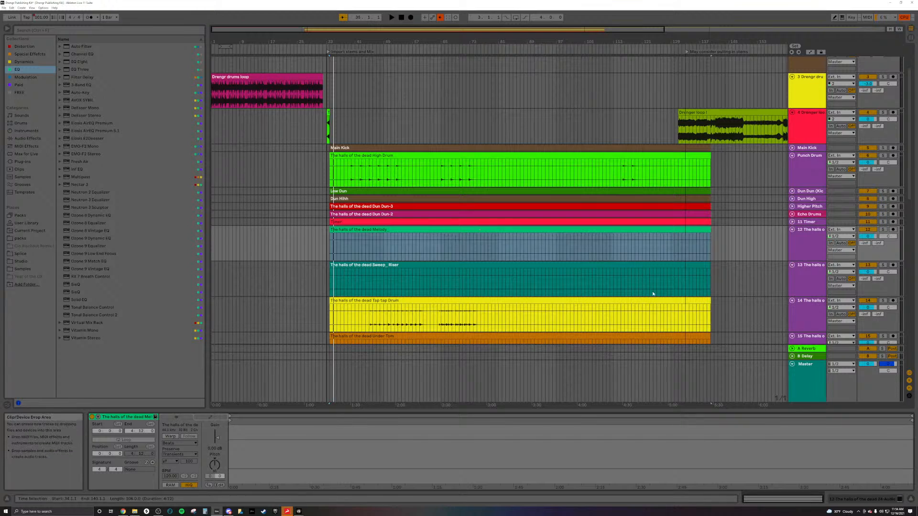
scroll(439, 224, "up", 3)
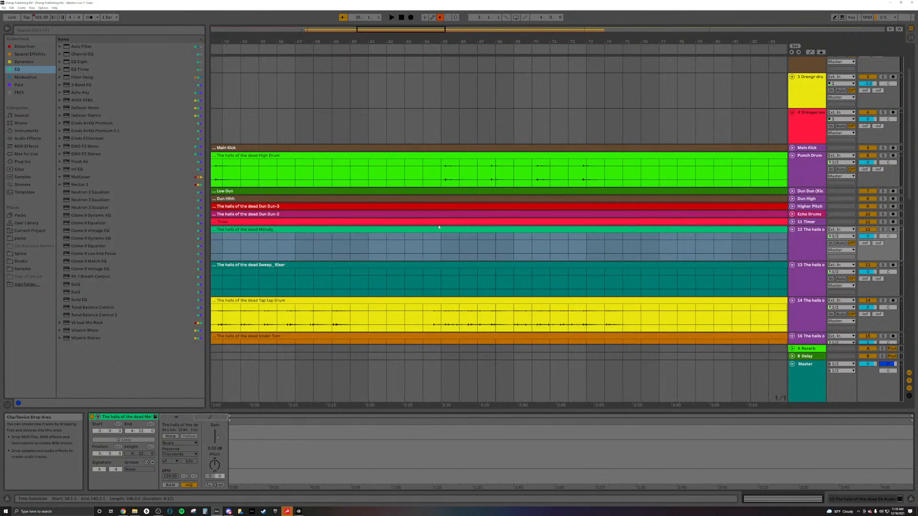
scroll(442, 228, "down", 5)
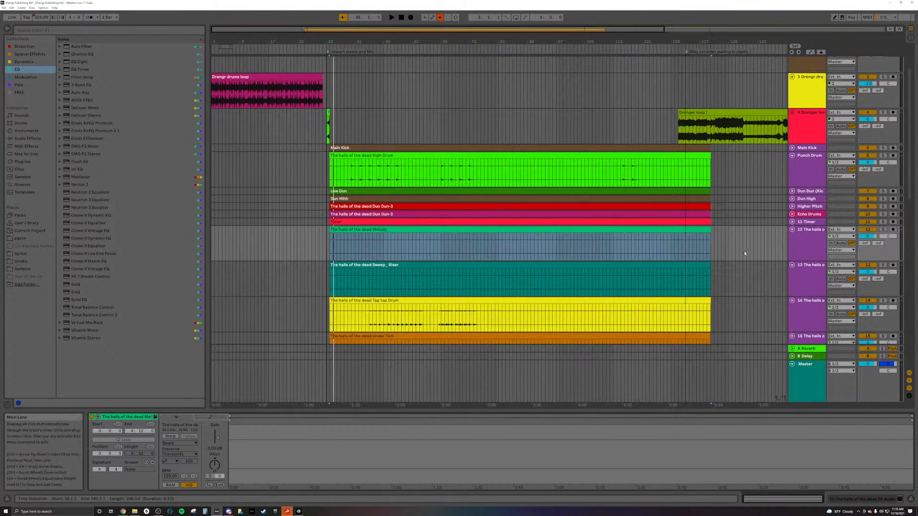
left_click(804, 240)
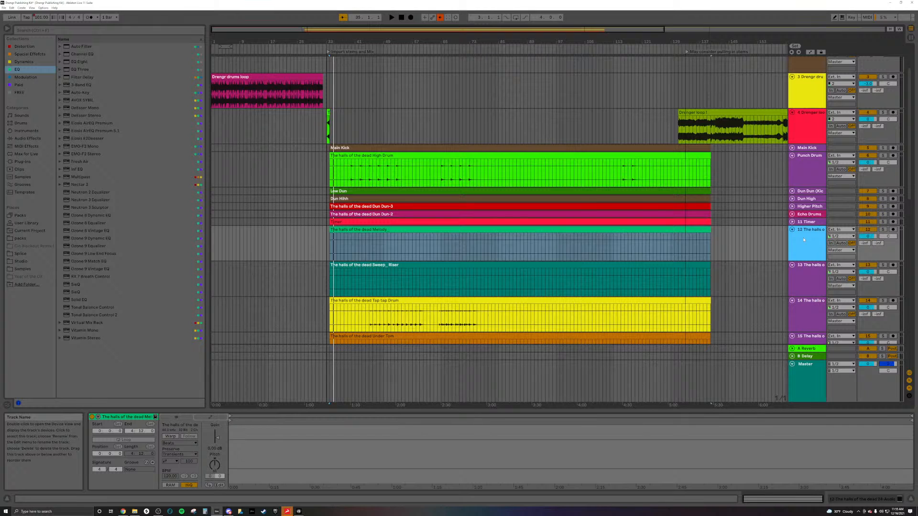
key("Delete")
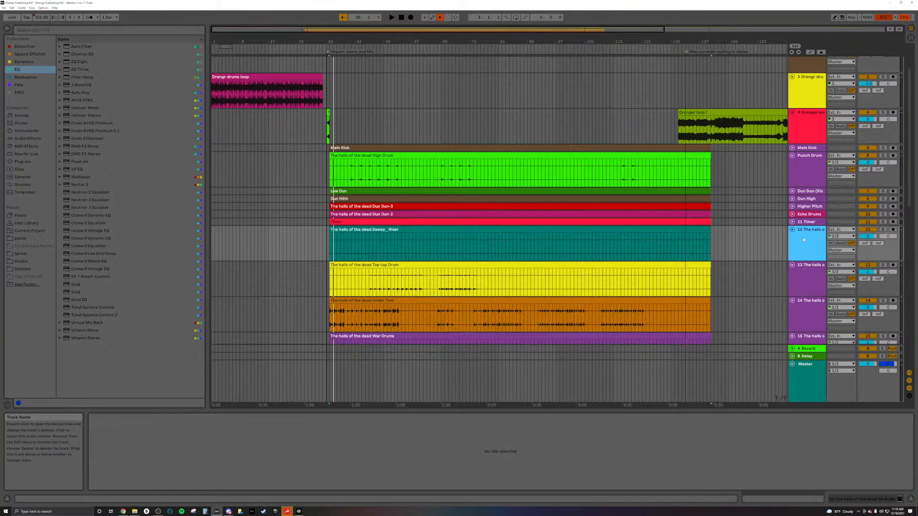
Inspect the waveform of the Sweep_Riser stem and delete its track.
left_click(590, 234)
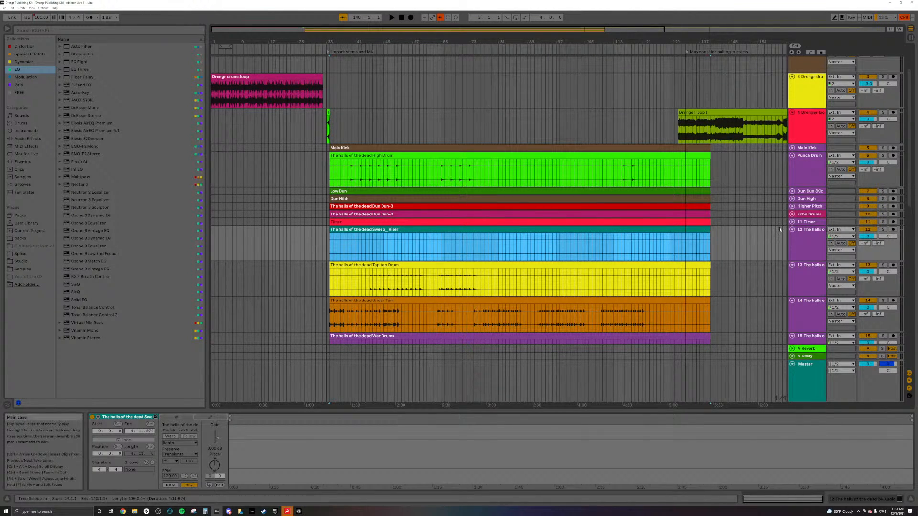
left_click(800, 242)
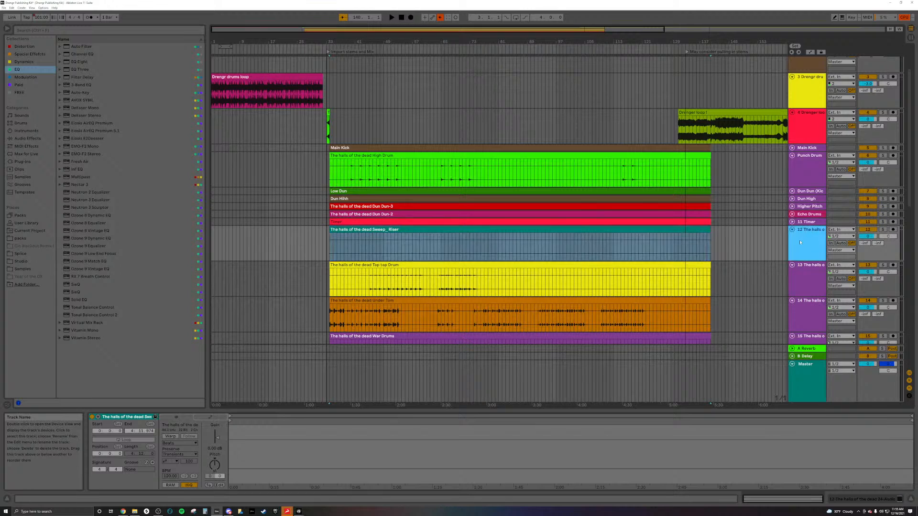
key("Delete")
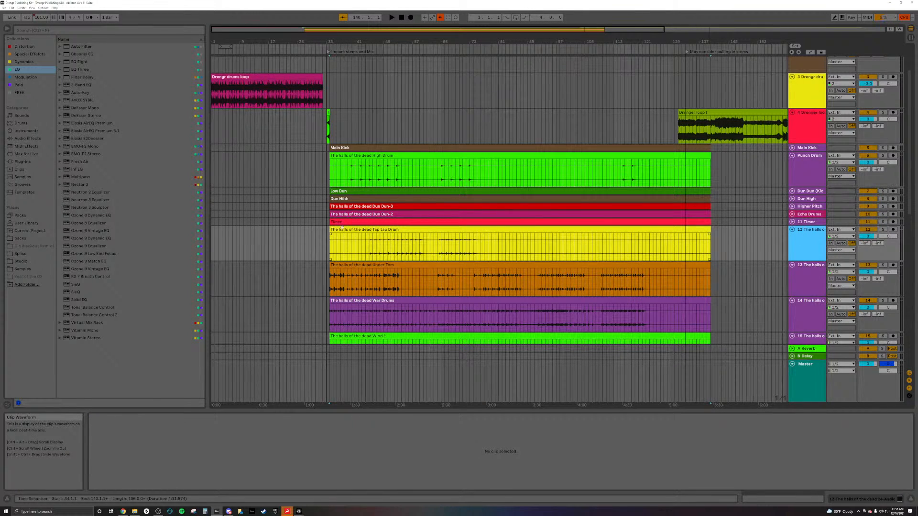
Play the Tap tap Drum stem on track 12 in solo from where its audio begins.
left_click(369, 243)
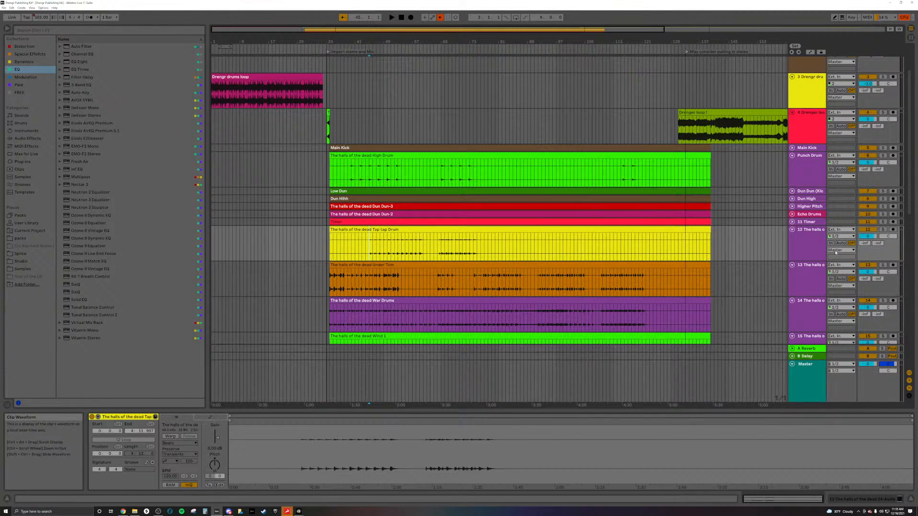
key("space")
left_click(882, 230)
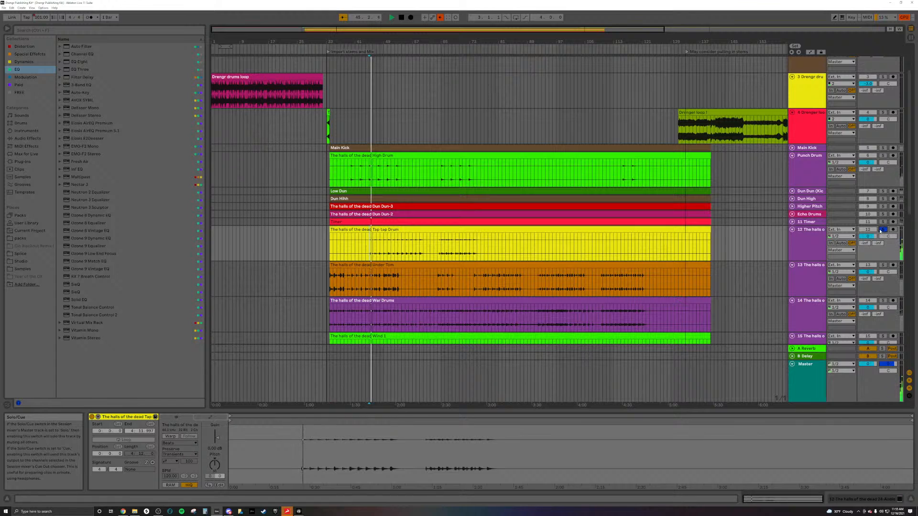
Play the Timer track together with the Tap tap Drum stem in solo, and rename track 12 as Timer B.
key("space")
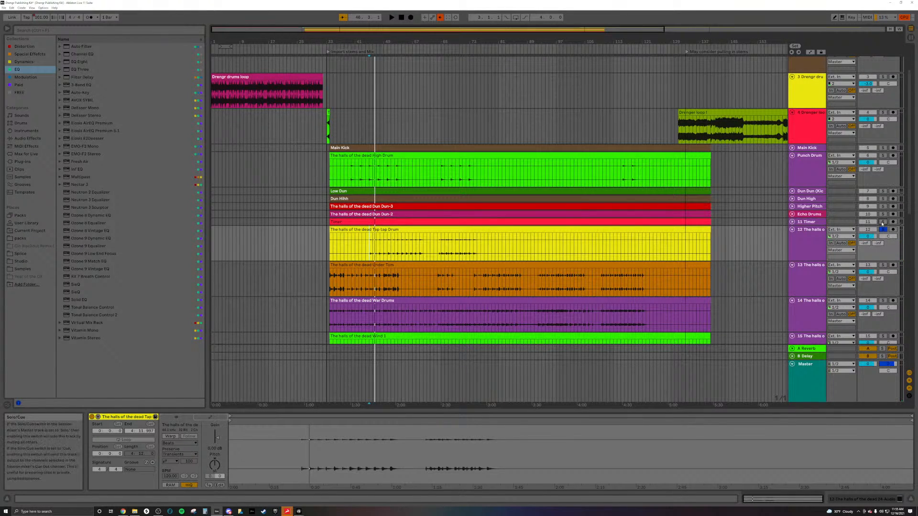
key("space")
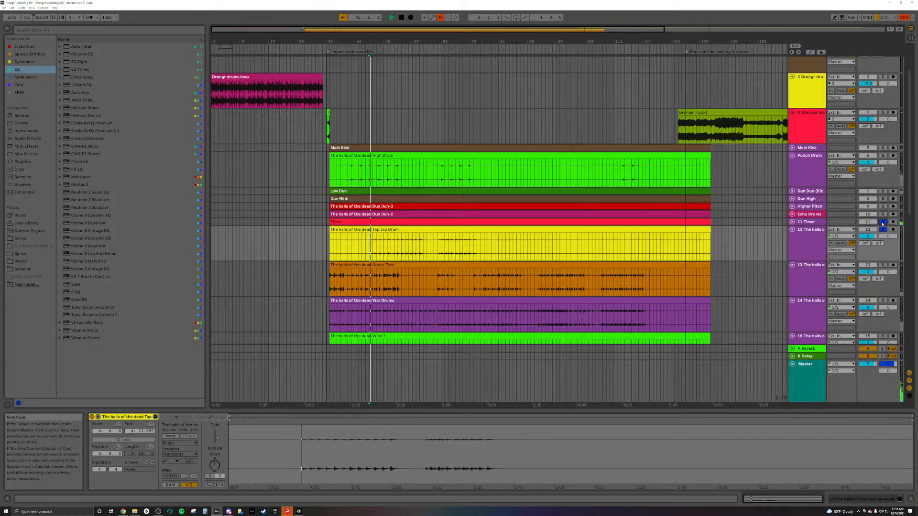
left_click(809, 236)
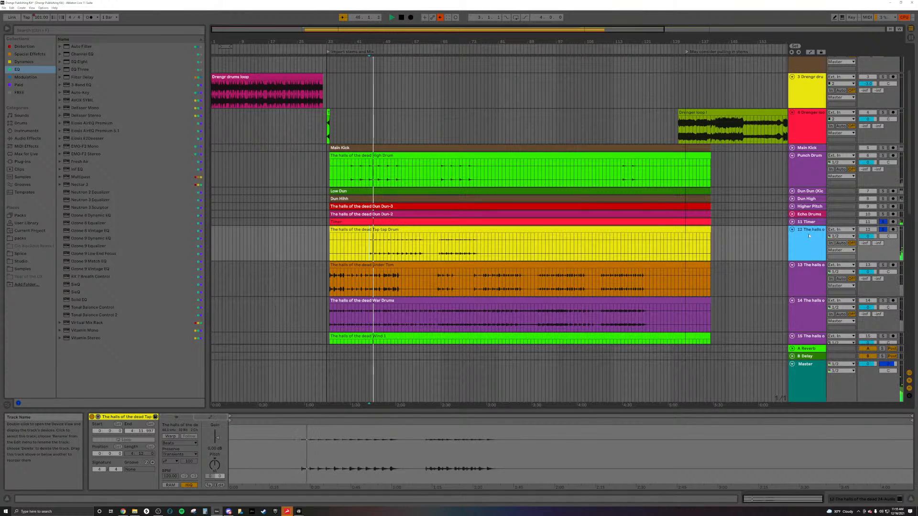
type("Timer B")
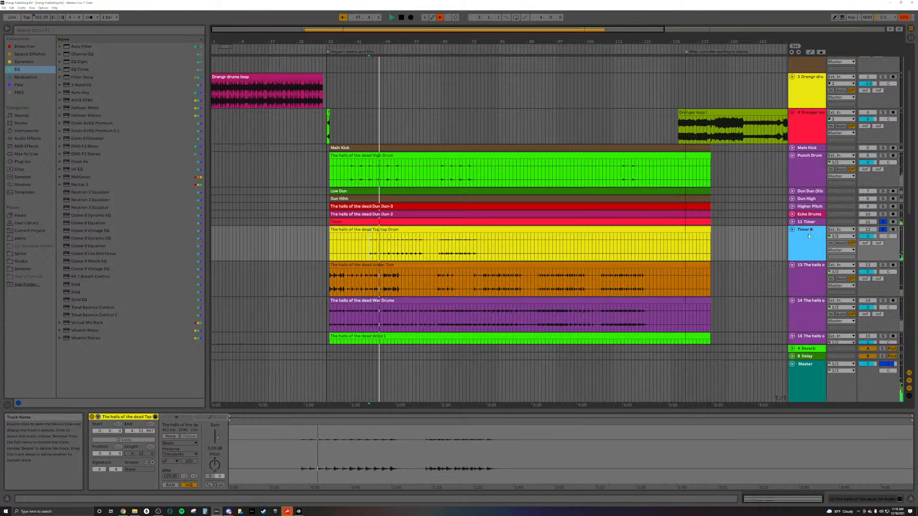
key("Return")
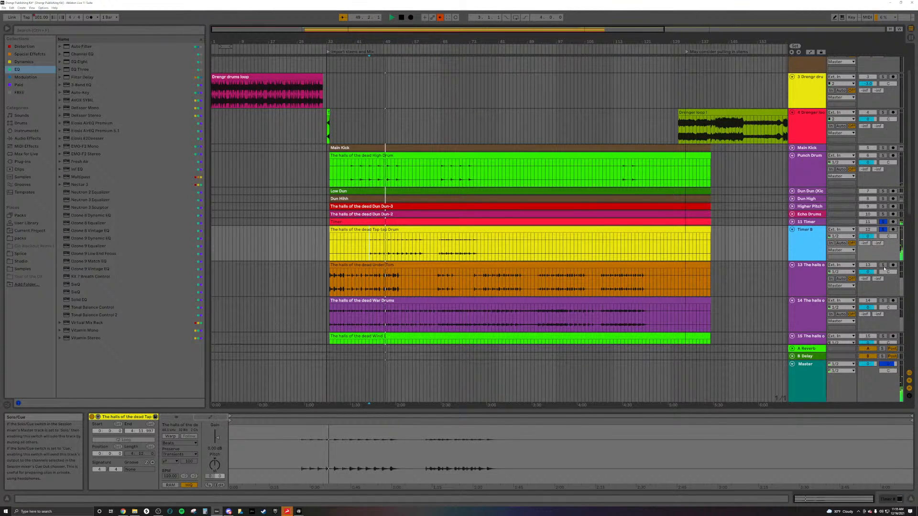
Rename the Tap tap Drum clip as Timer B to match its track.
left_click(388, 230)
type("Timer B")
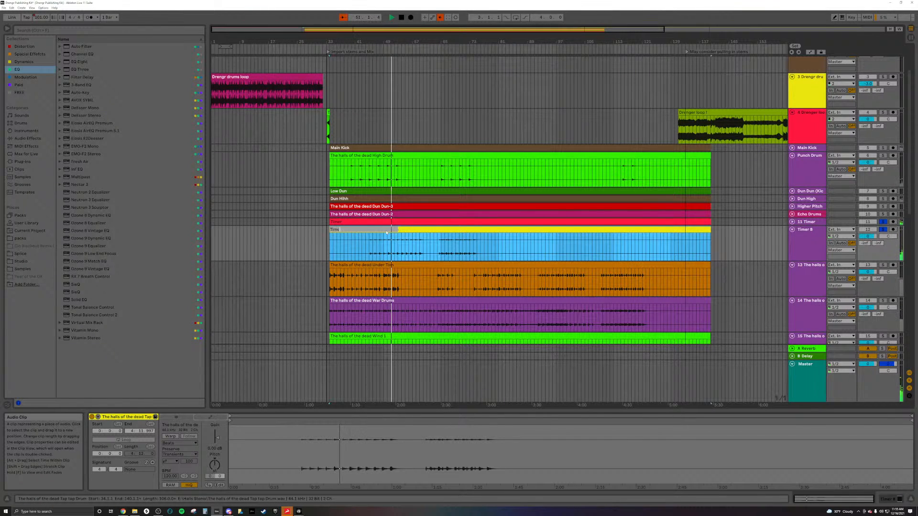
key("Return")
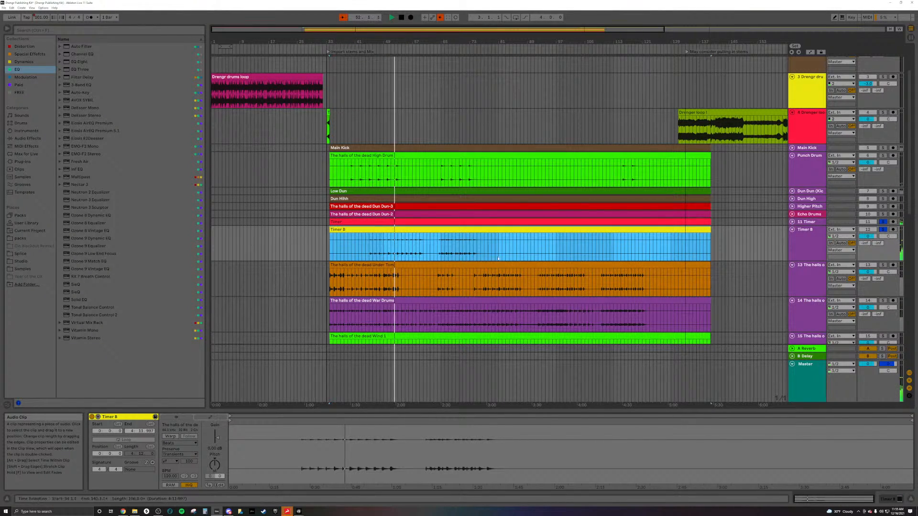
Rename the High Drum clip on the Punch Drum track as Punch Drum.
left_click(409, 153)
key("ctrl+r")
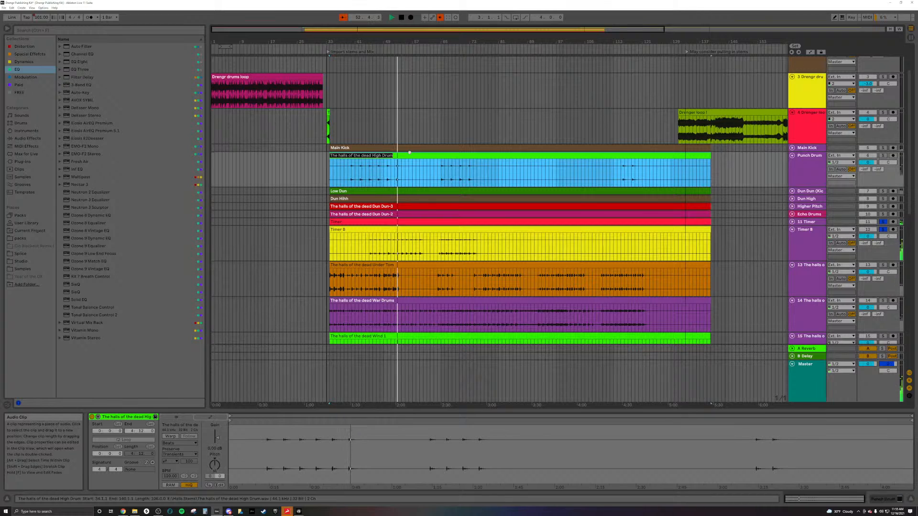
type("Punch Drum")
key("Return")
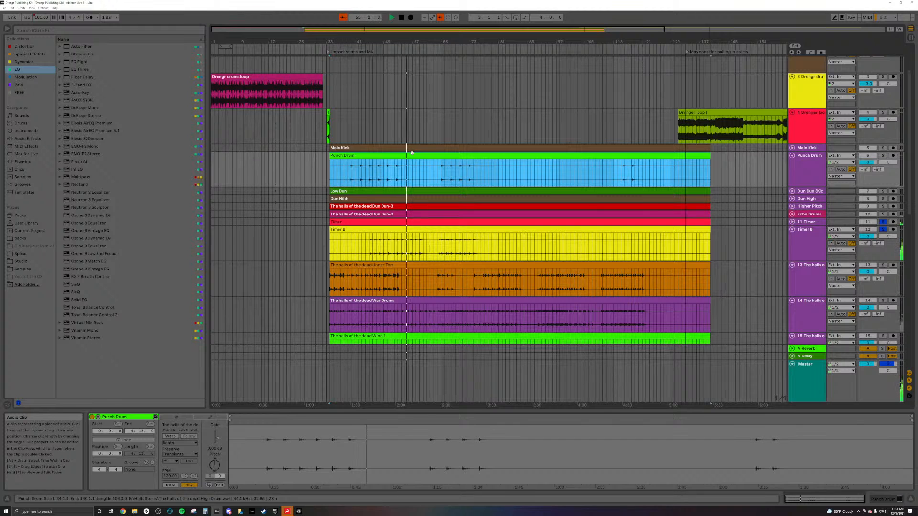
Play the Under Tom stem on track 13 in solo from the start of its clip.
scroll(763, 289, "down", 2)
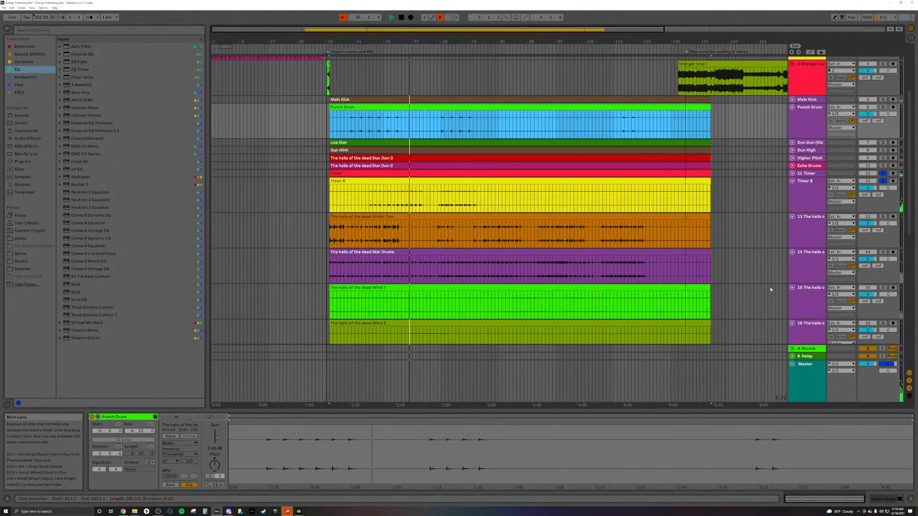
key("space")
left_click(362, 228)
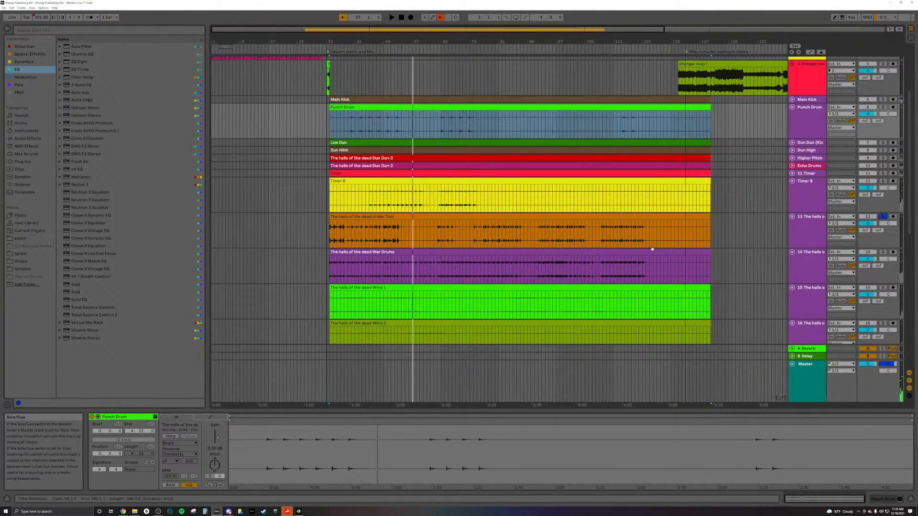
key("space")
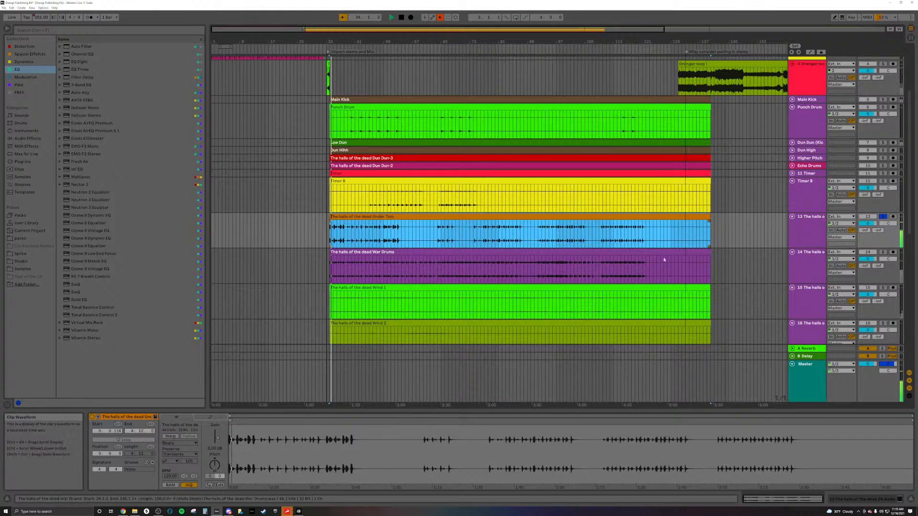
Rename the Under Tom stem's track as Lowest Tom.
left_click(812, 238)
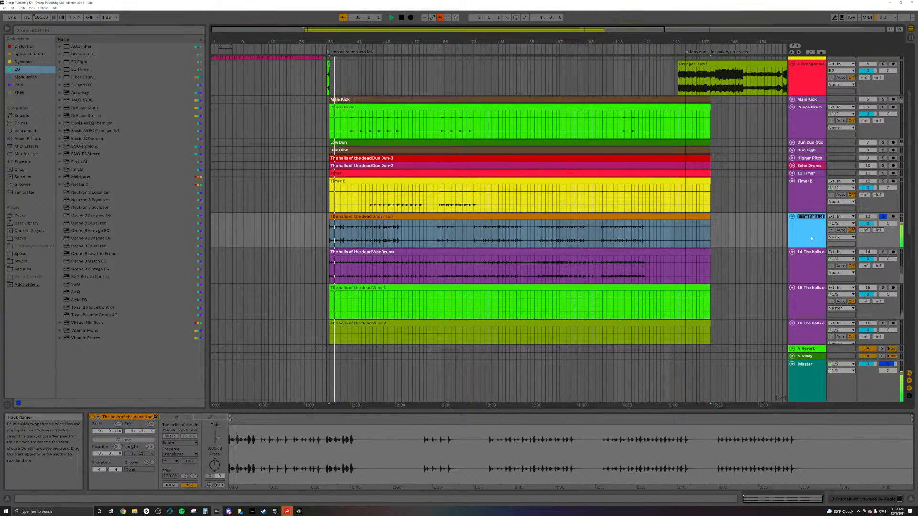
type("Lowest")
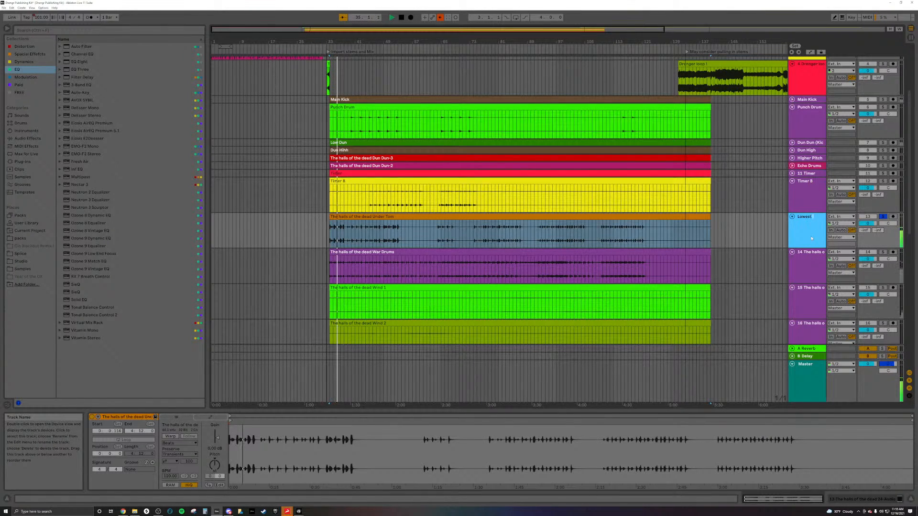
type(" Tom")
key("Return")
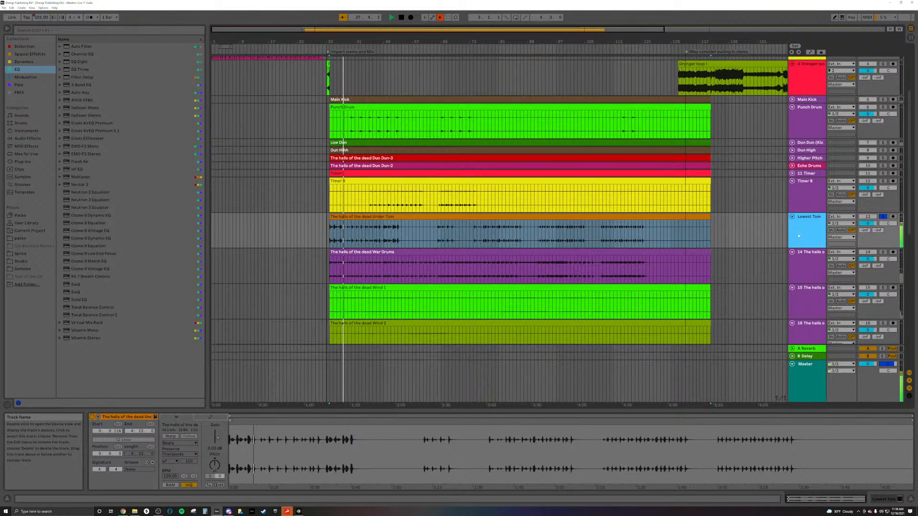
Move the Lowest Tom track directly below Main Kick and fold the Lowest Tom, Punch Drum and Timer B tracks.
left_click_drag(799, 163, 801, 102)
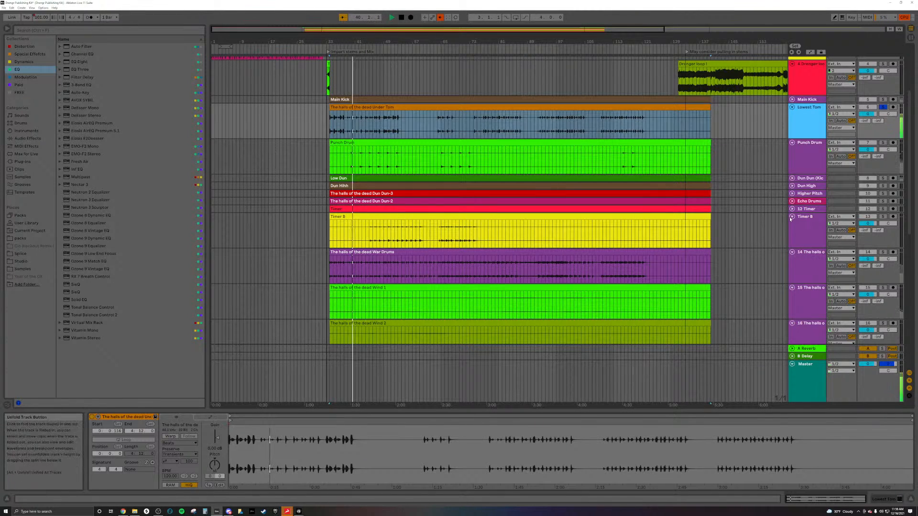
left_click(793, 107)
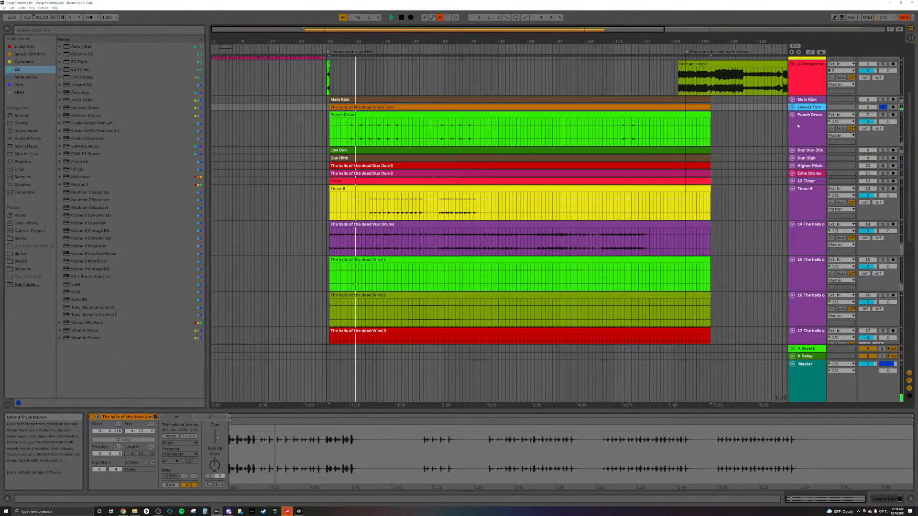
left_click(793, 115)
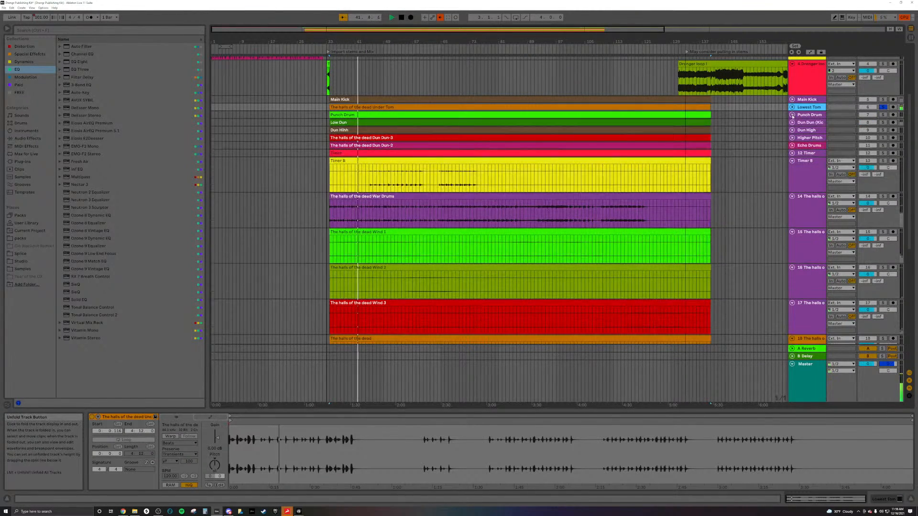
left_click(802, 162)
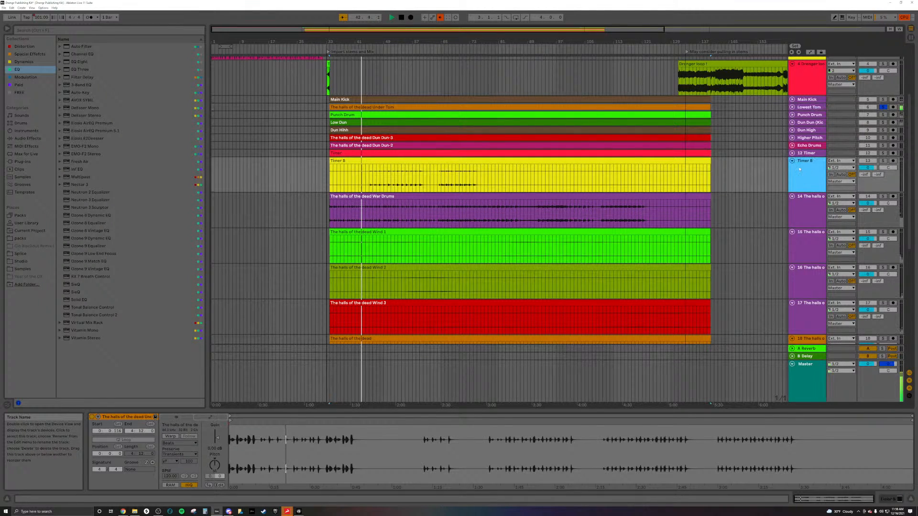
left_click(792, 161)
Play the War Drums stem on track 14 in solo from the start of its clip.
key("space")
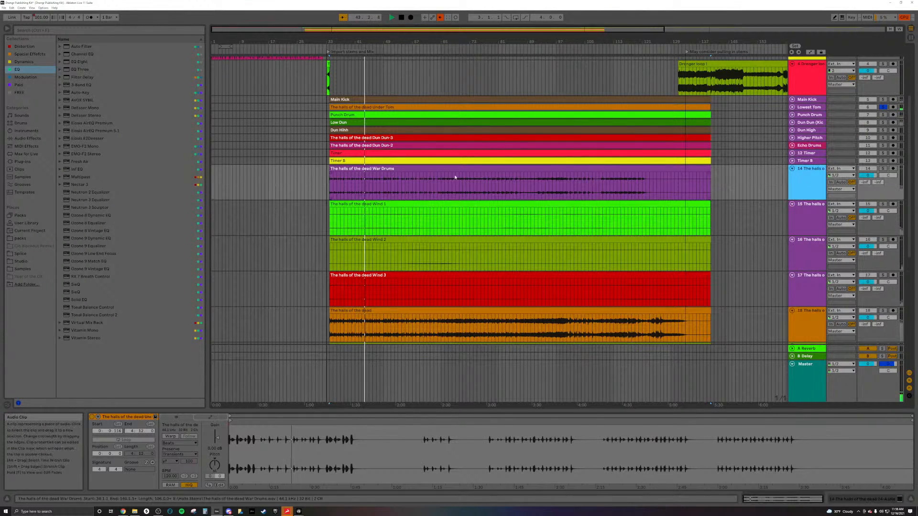
left_click(407, 168)
left_click(883, 169)
key("space")
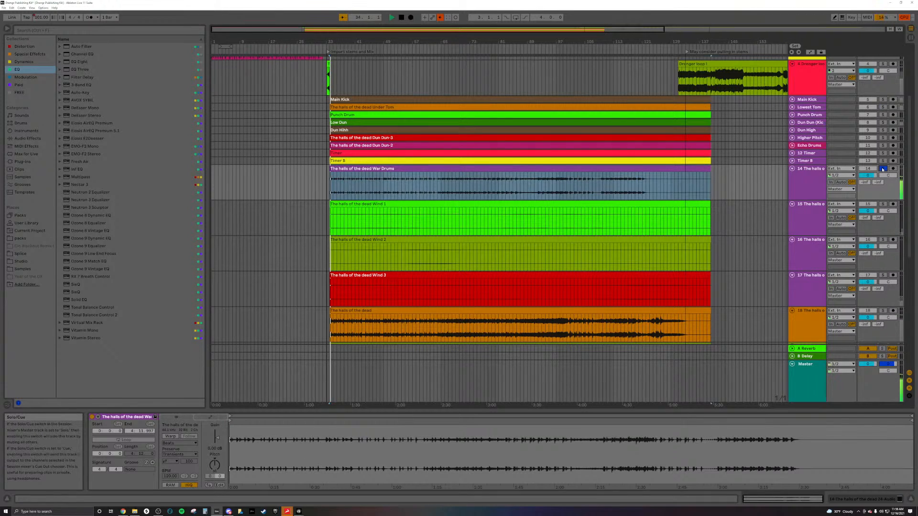
Widen the track name column and rename the War Drums stem's track as Drums Bus.
left_click(805, 179)
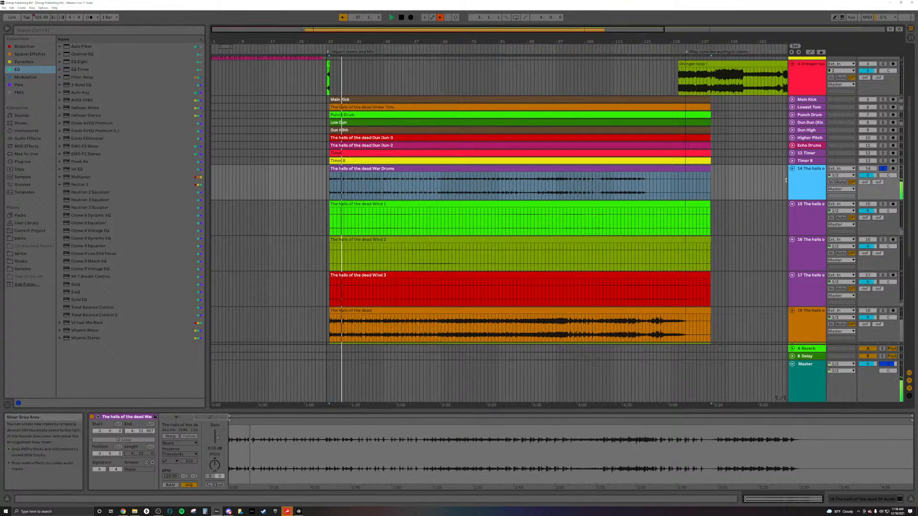
left_click_drag(787, 180, 750, 178)
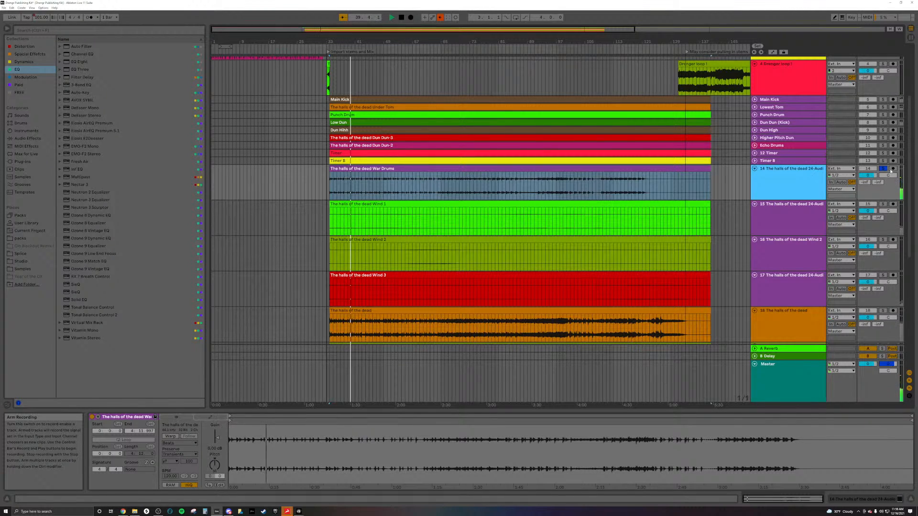
key("ctrl+r")
type("DSums Bus")
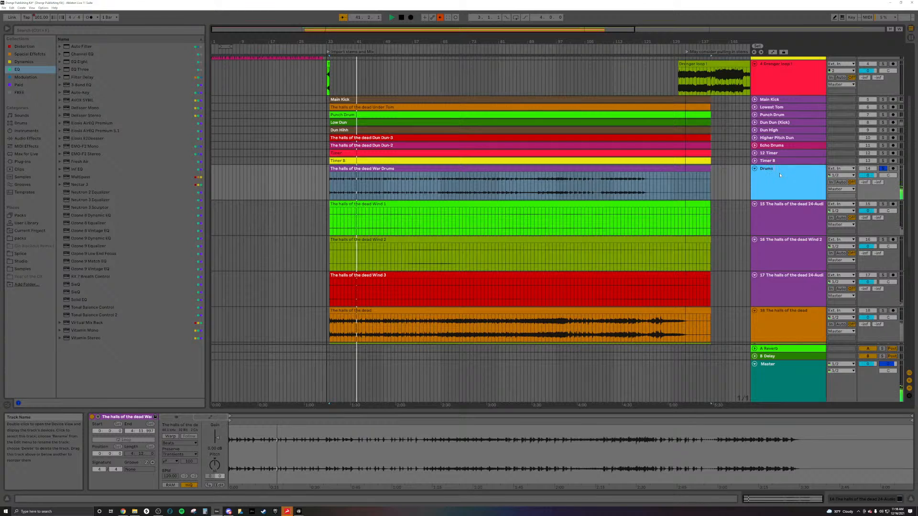
key("Return")
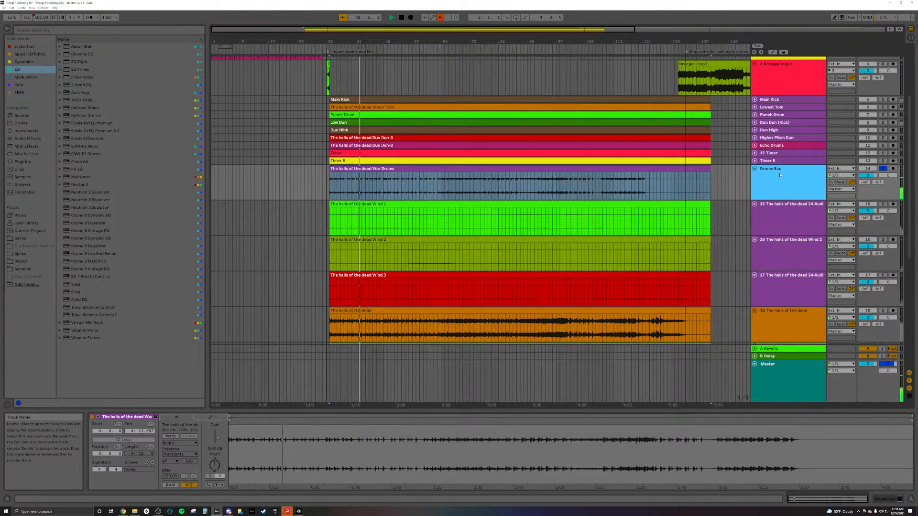
Stop playback and group the tracks from Main Kick through Timer B into a folded group named Drum Bus.
left_click(770, 161)
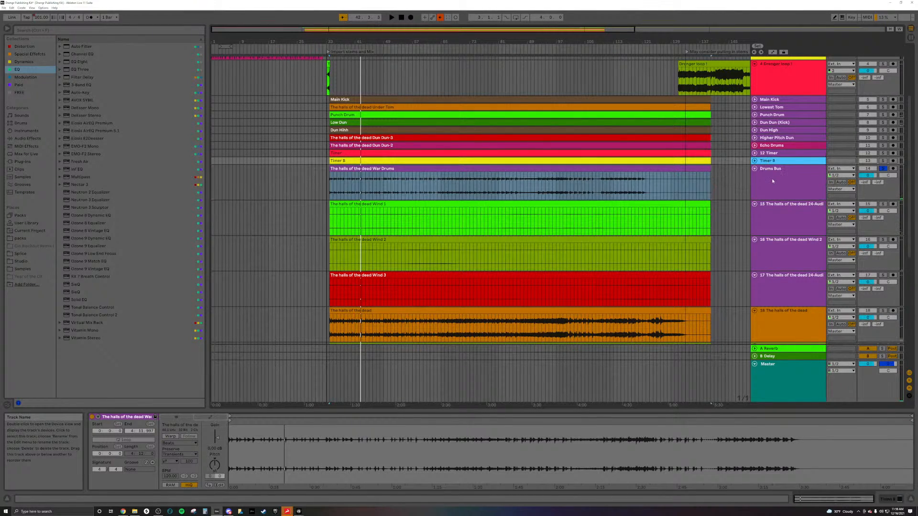
left_click(772, 100, "shift")
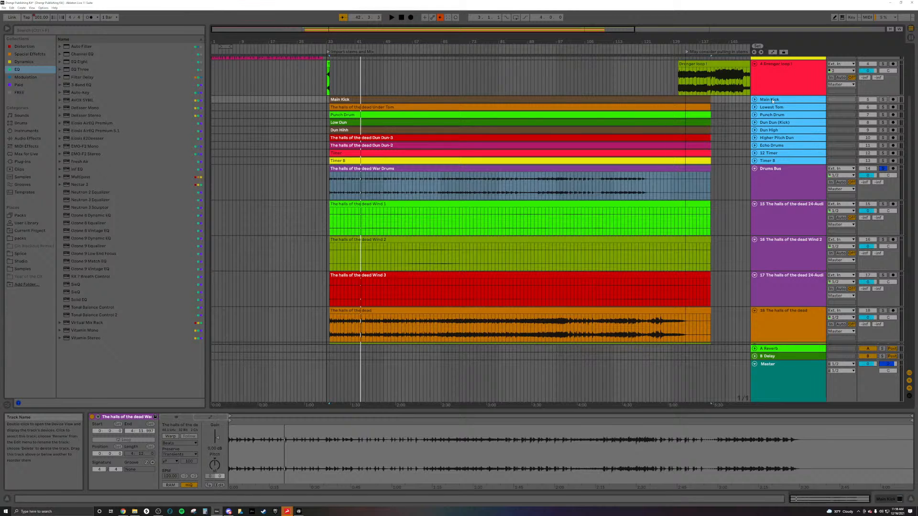
key("ctrl+g")
left_click(759, 100)
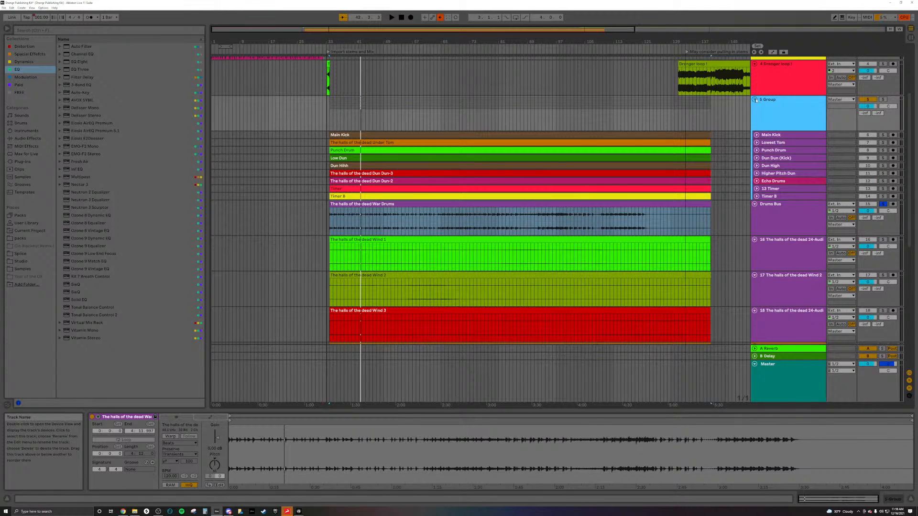
left_click(755, 100)
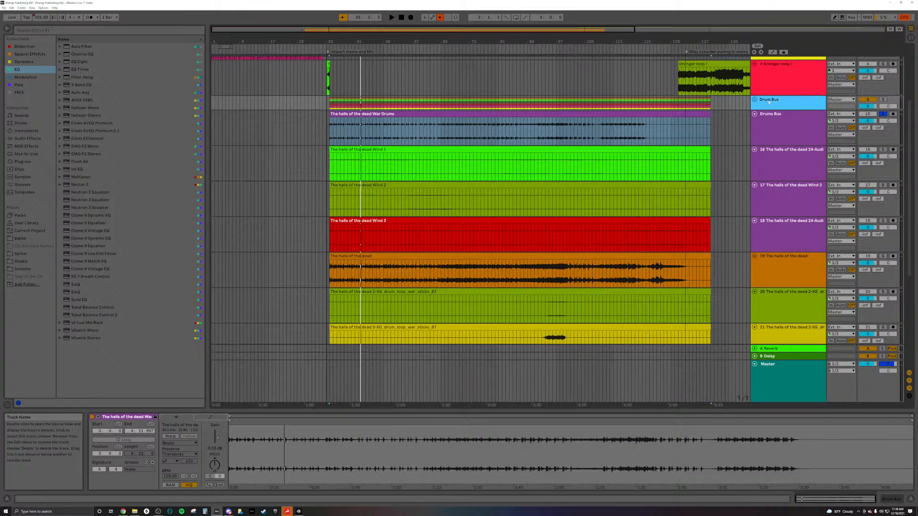
Rename the War Drums stem's track as Drums Bus Parallel and fold it.
left_click(789, 116)
key("ctrl+r")
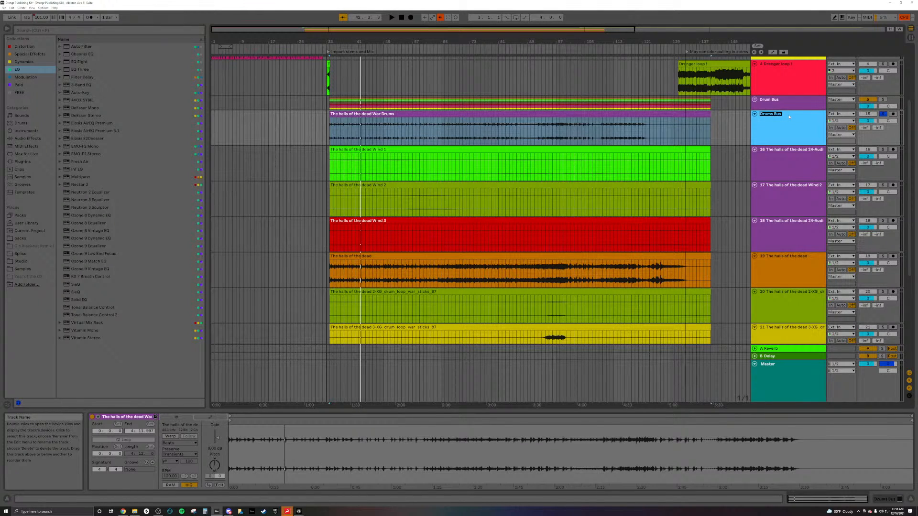
type("Parellel")
key("Return")
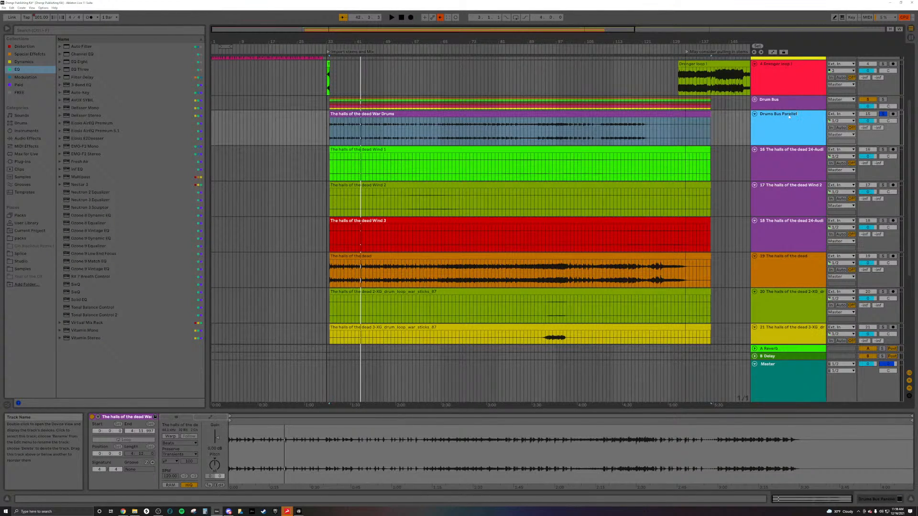
left_click(755, 114)
Play the Wind 1 stem on track 16 in solo from about the middle of its clip and select its track.
left_click(804, 126)
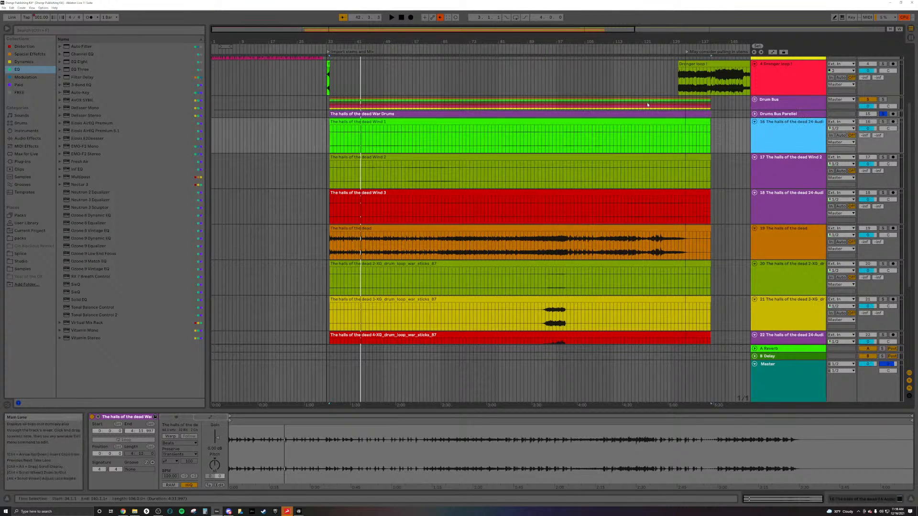
left_click(503, 136)
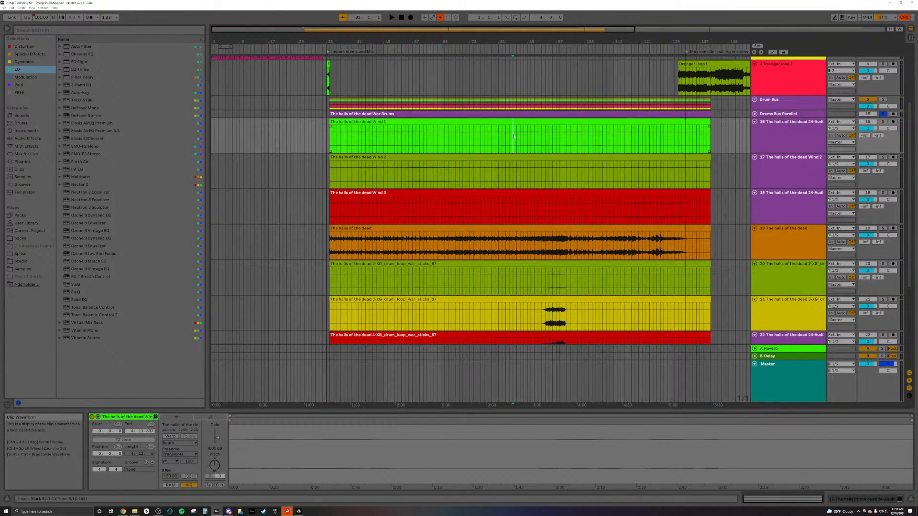
key("space")
left_click(883, 122)
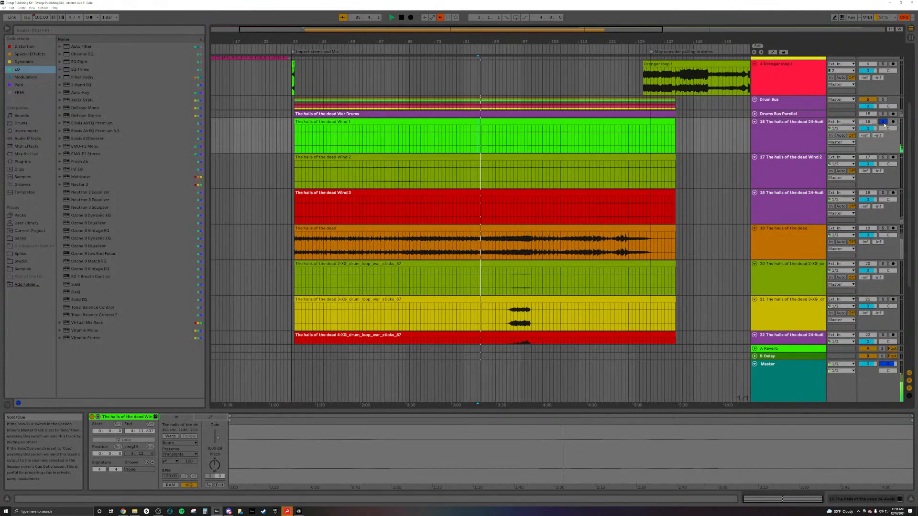
left_click(774, 139)
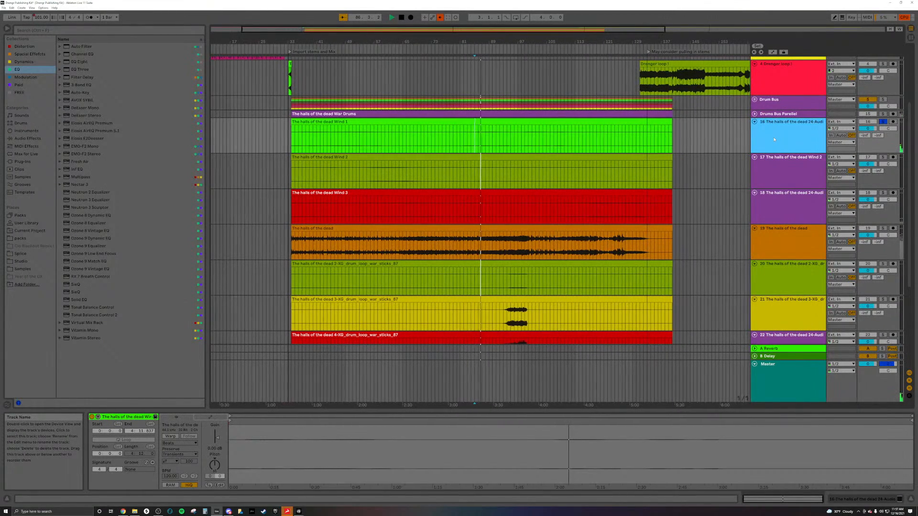
Rename the Wind 1 stem's track as Wind and give its clip the same name.
key("ctrl+r")
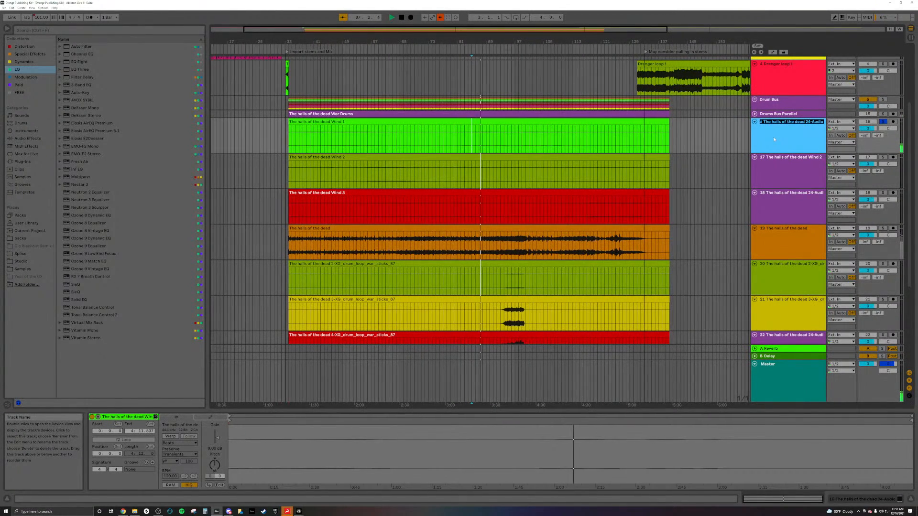
type("Wind")
key("Return")
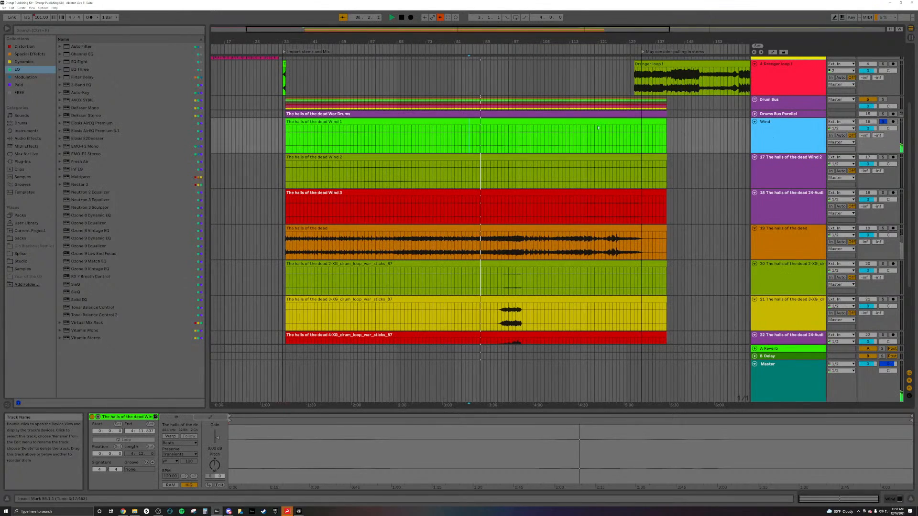
left_click(537, 124)
key("ctrl+r")
type("Wind")
key("Return")
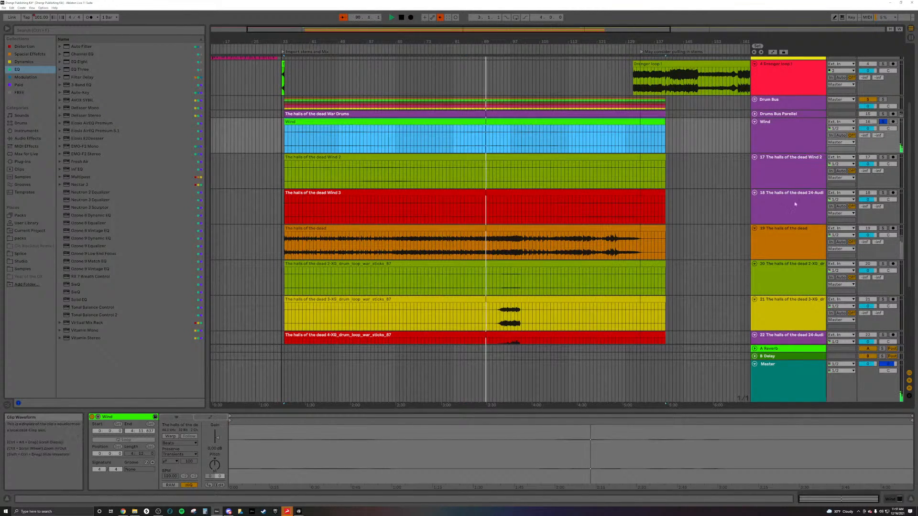
Play the Wind 2 stem on track 17 in solo from the early part of its clip.
left_click(883, 158)
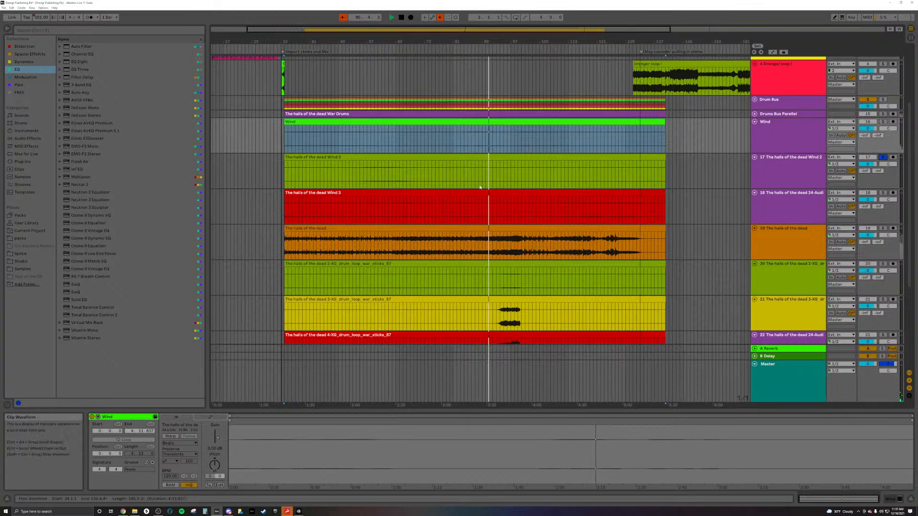
left_click(357, 175)
key("space")
key("space")
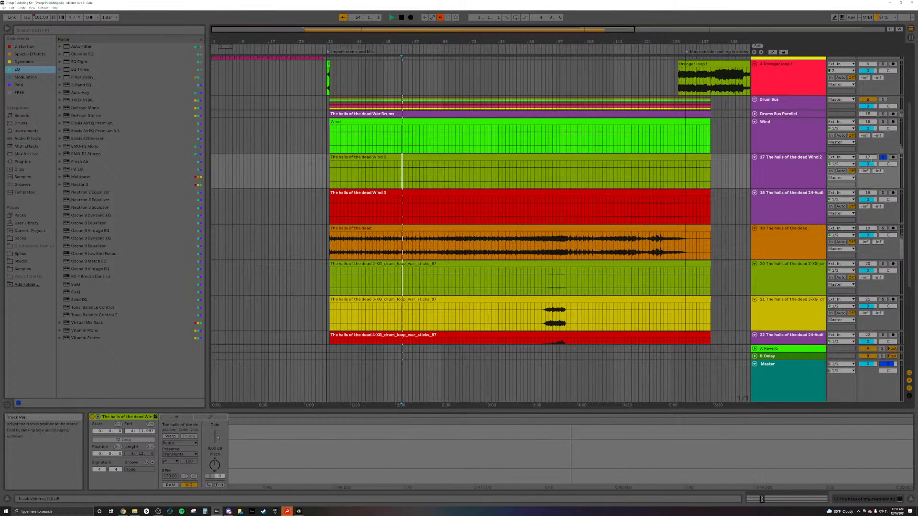
Rename the Wind 2 stem's track as Wind 2 and fold both the Wind and Wind 2 tracks.
left_click(777, 163)
key("ctrl+r")
type("Wind @")
key("Return")
right_click(777, 163)
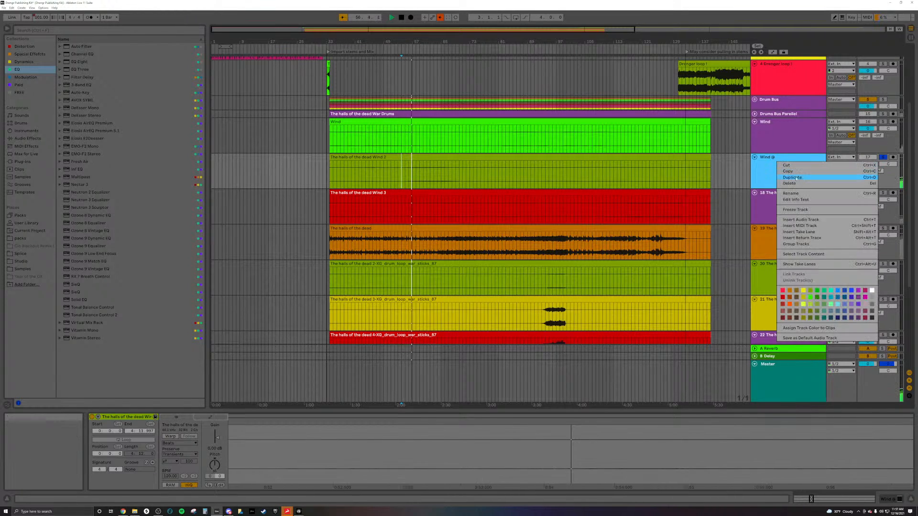
left_click(800, 196)
key("Right")
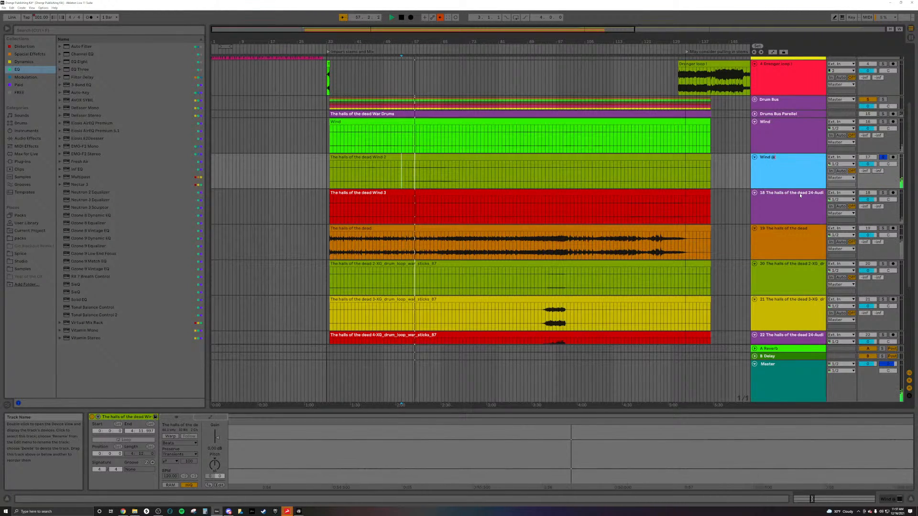
type("2")
key("Return")
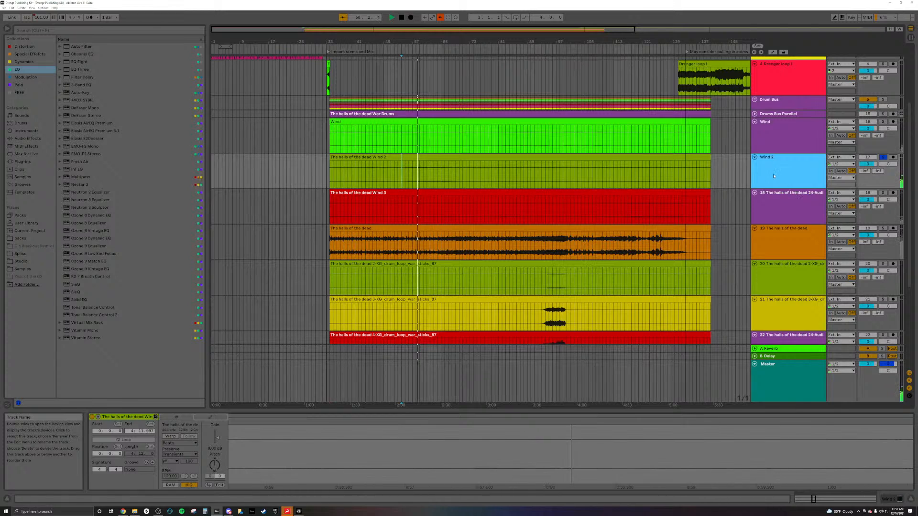
left_click(755, 158)
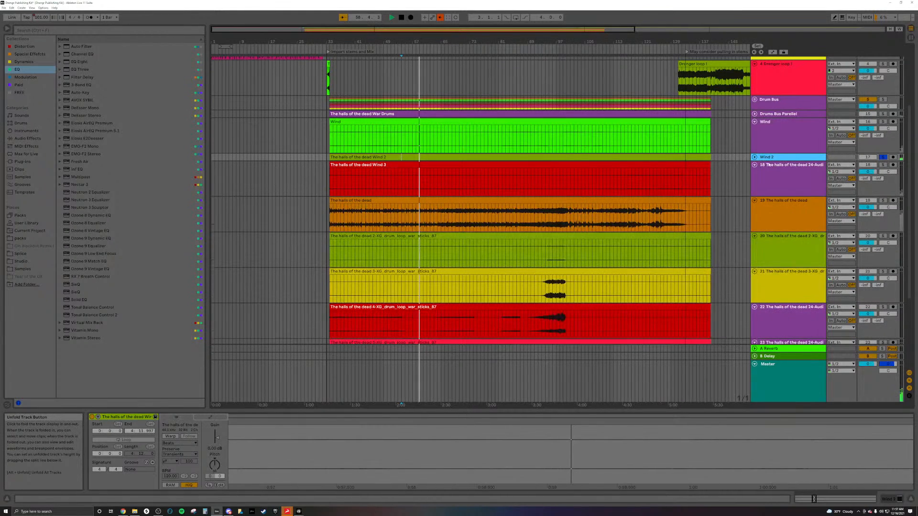
left_click(755, 122)
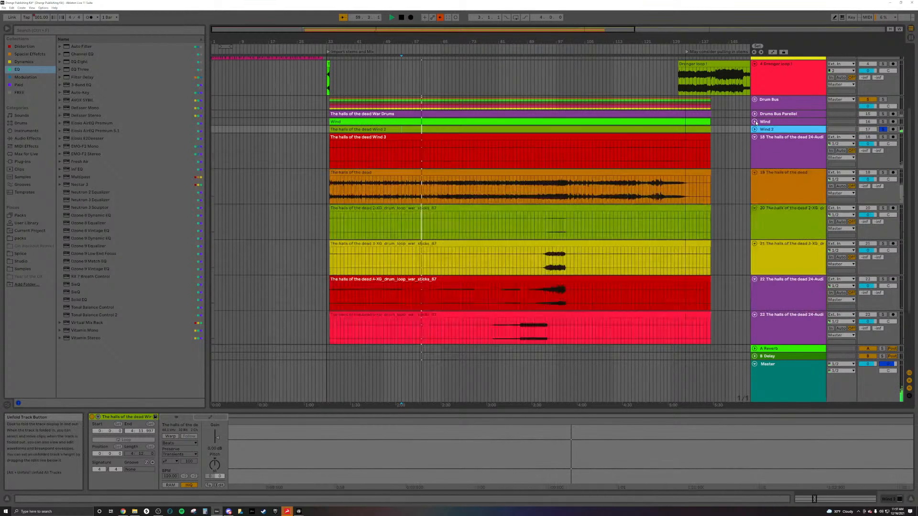
Solo the Wind 3 stem on track 18, rename its track as Wind 3 and fold it.
left_click(882, 137)
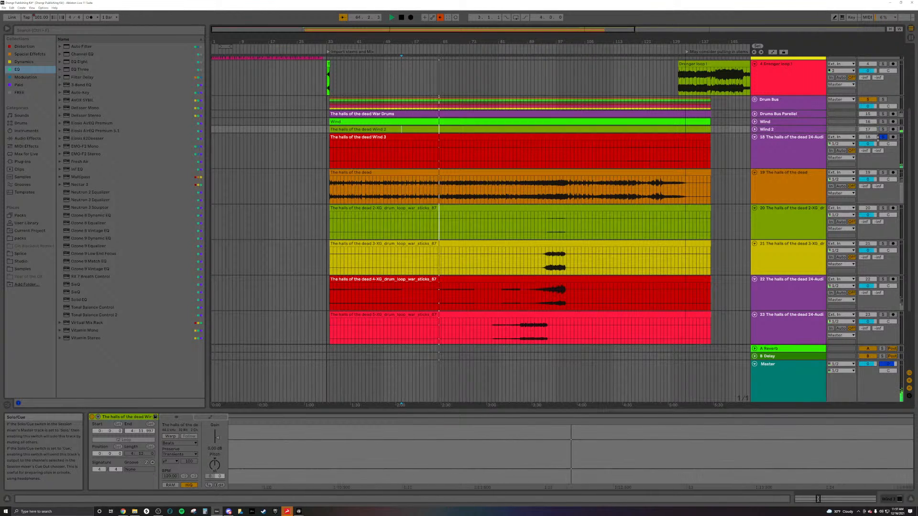
left_click(788, 151)
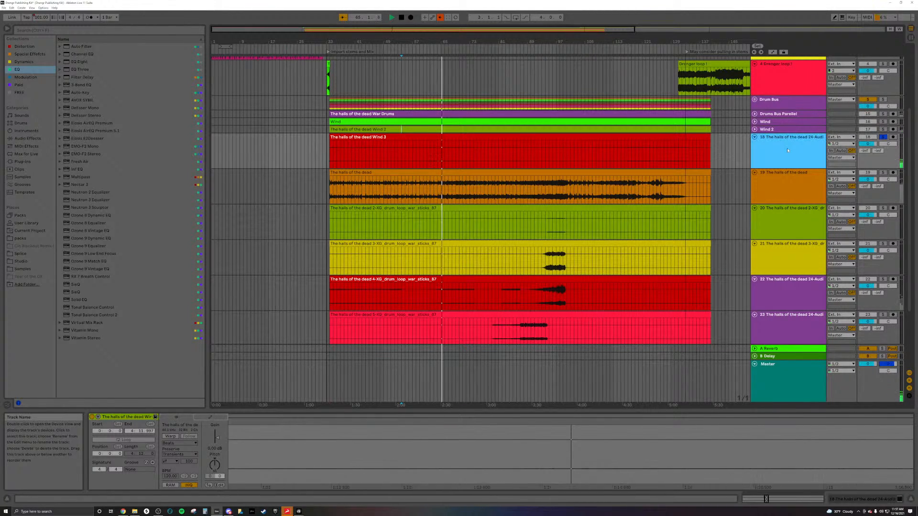
key("ctrl+r")
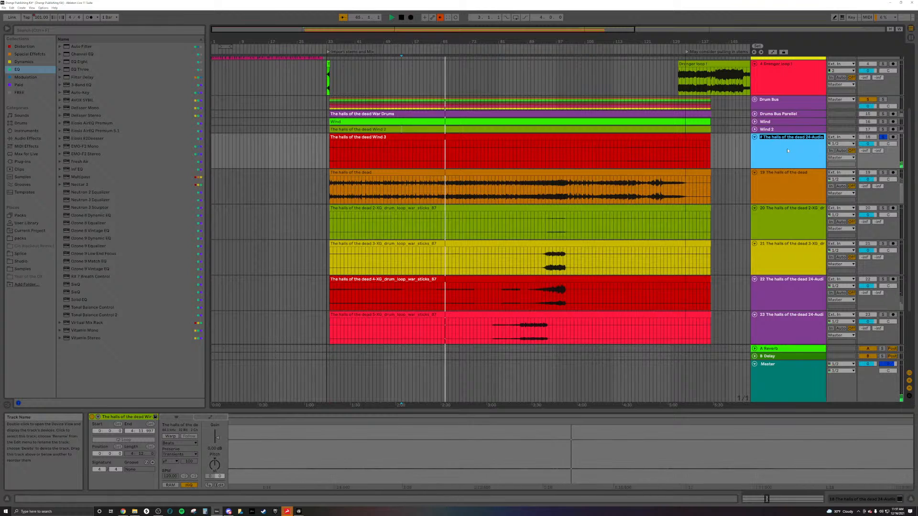
type("Wind 3")
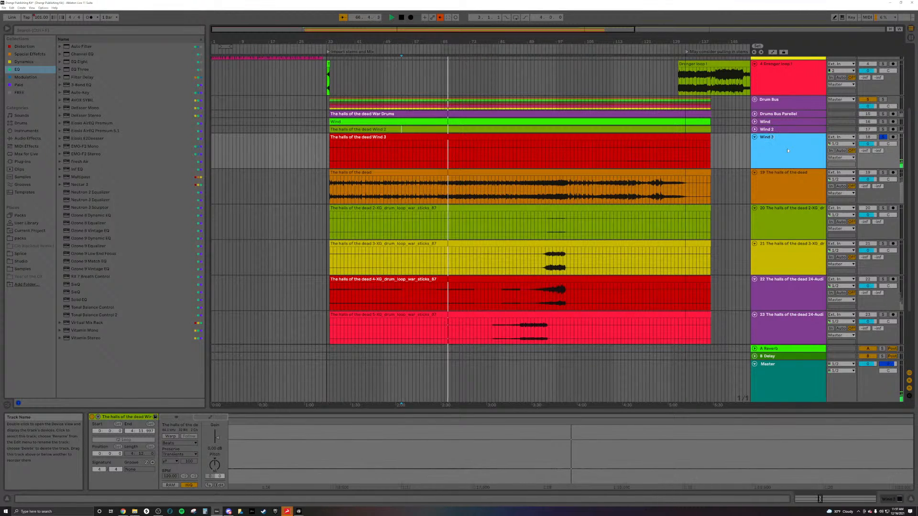
left_click(755, 137)
Audition the full-mix stem "The halls of the dead" on track 19 in solo, stop playback and delete the track.
left_click(883, 145)
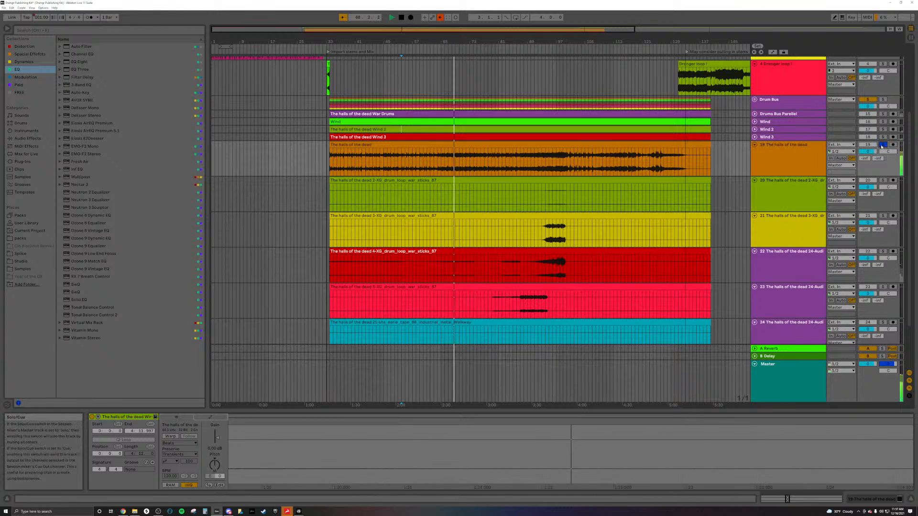
left_click(792, 163)
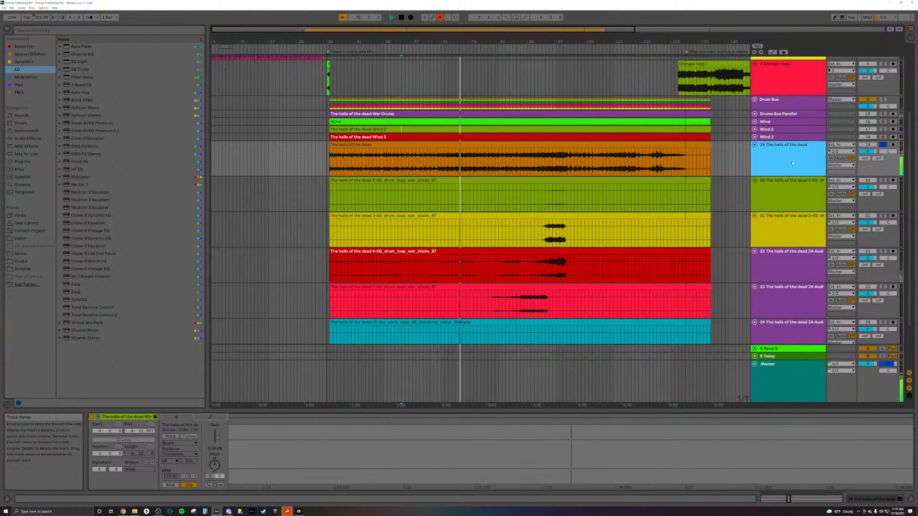
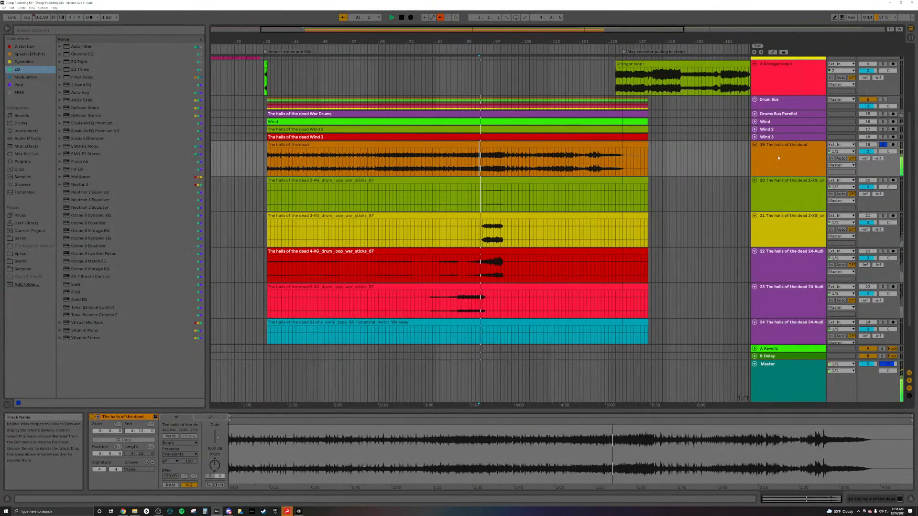
key("space")
left_click(778, 157)
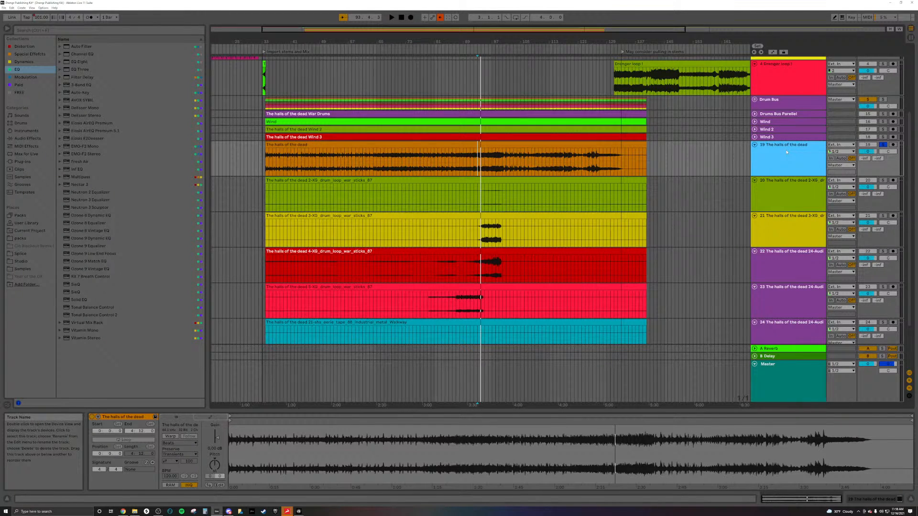
key("Delete")
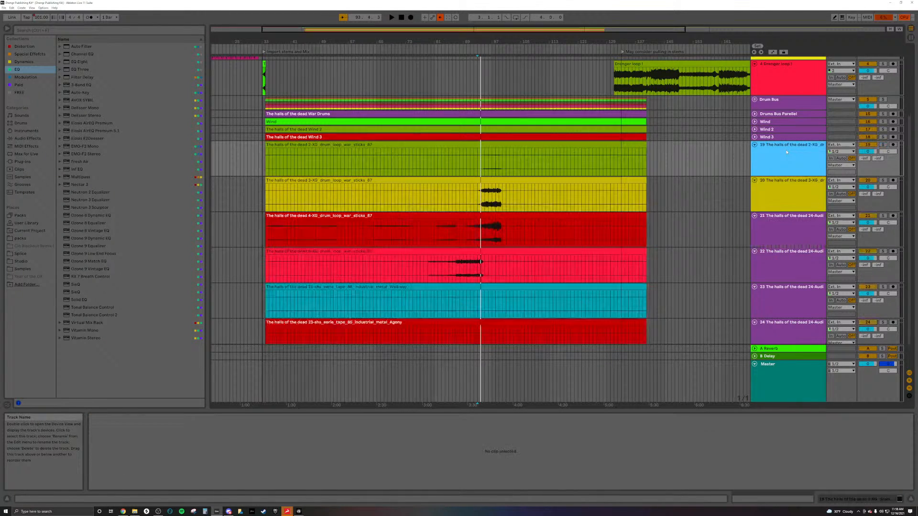
Play the 2-XG_drum_loop_war_sticks_87 stem in solo near its audible part and rename its track as Washed out Sticks.
left_click(483, 161)
left_click(882, 144)
key("space")
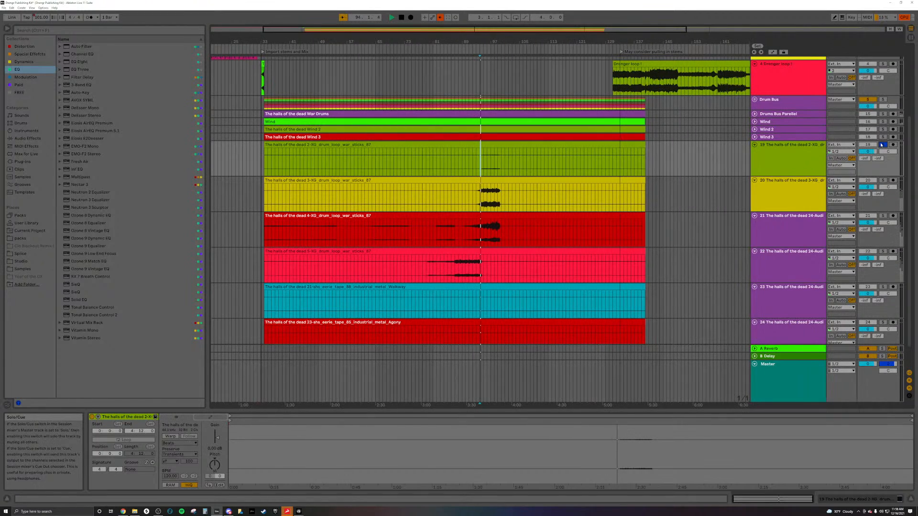
left_click(792, 161)
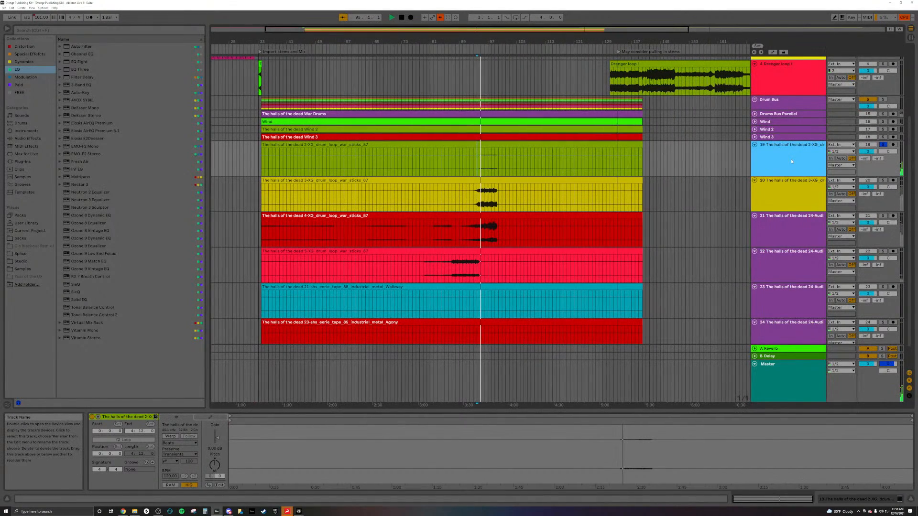
key("ctrl+r")
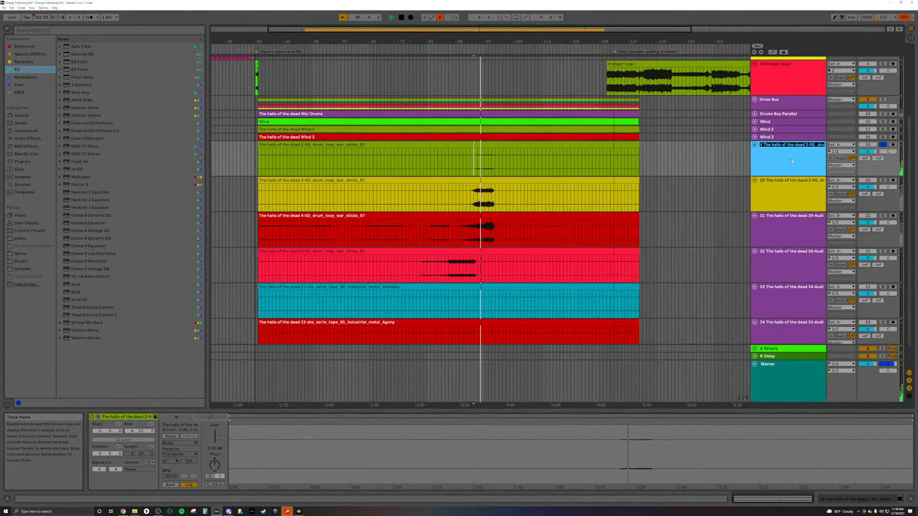
type("WAshed out Sticks")
key("Return")
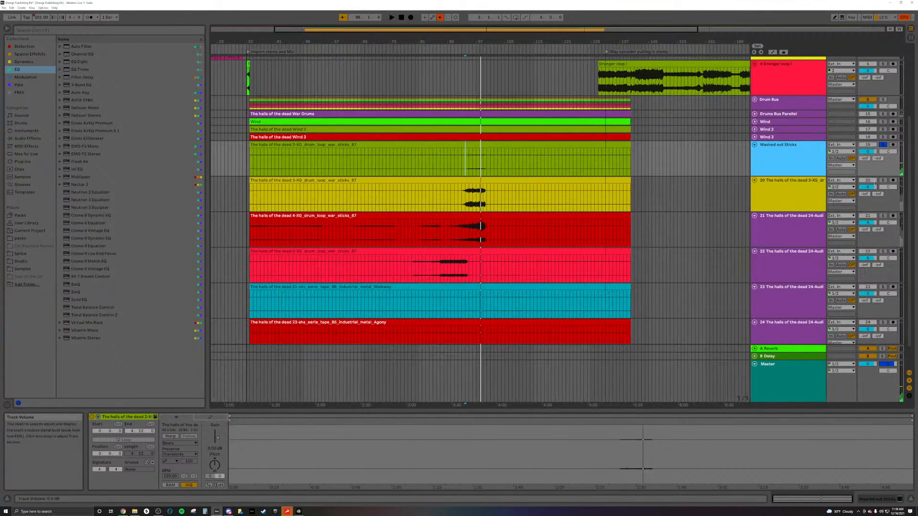
Rename the 3-XG_drum_loop_war_sticks_87 stem's track as Clean Stix.
left_click(818, 196)
key("ctrl+r")
type("Clean")
key("Return")
type("St")
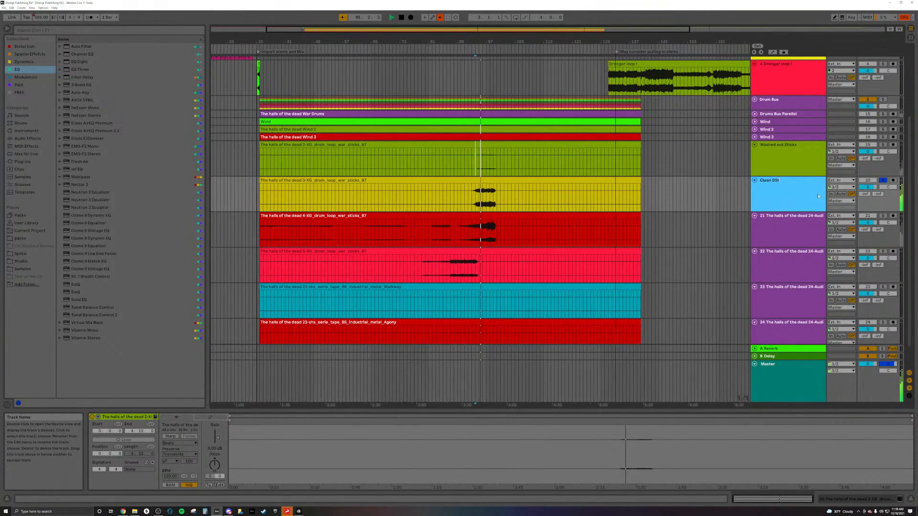
type("ix")
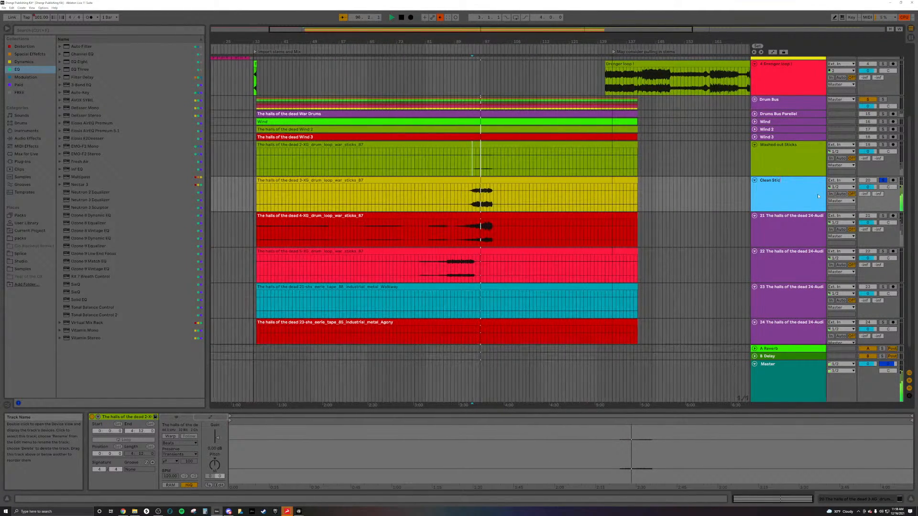
key("Return")
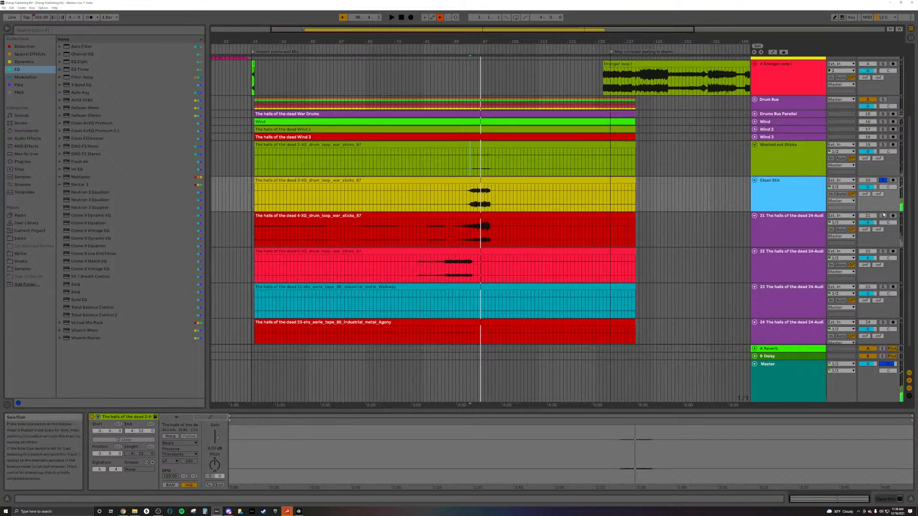
Play the 4-XG_drum_loop_war_sticks_87 stem, rename its track as Main Stix and move it into the Drum Bus group.
left_click(429, 239)
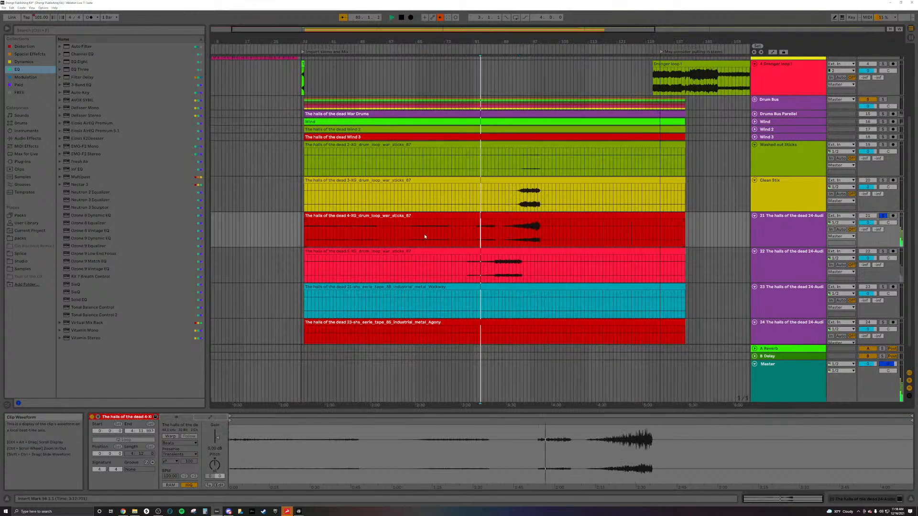
left_click(767, 224)
key("ctrl+r")
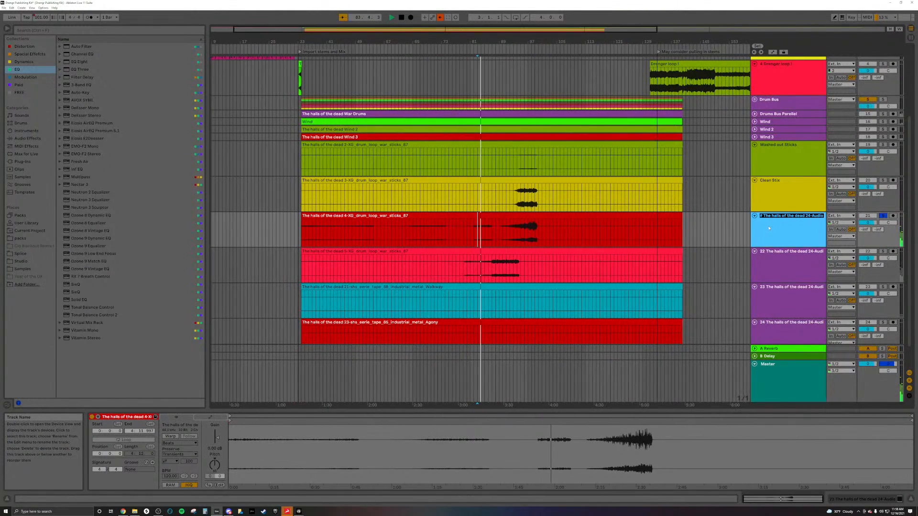
type("Mai")
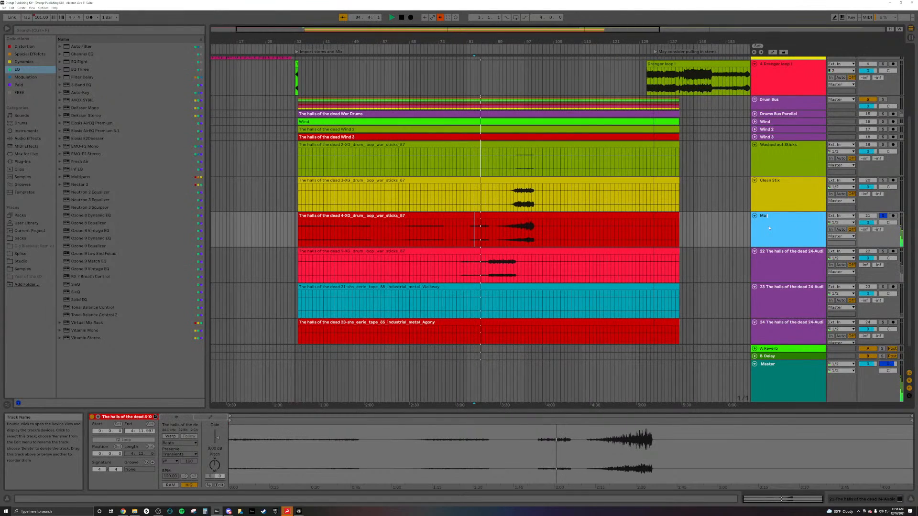
type("n Stix")
key("Return")
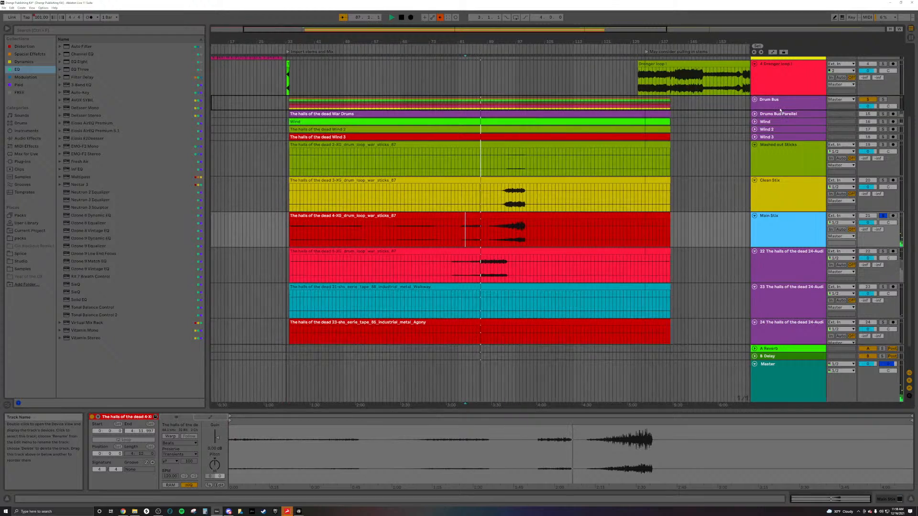
left_click_drag(780, 105, 781, 106)
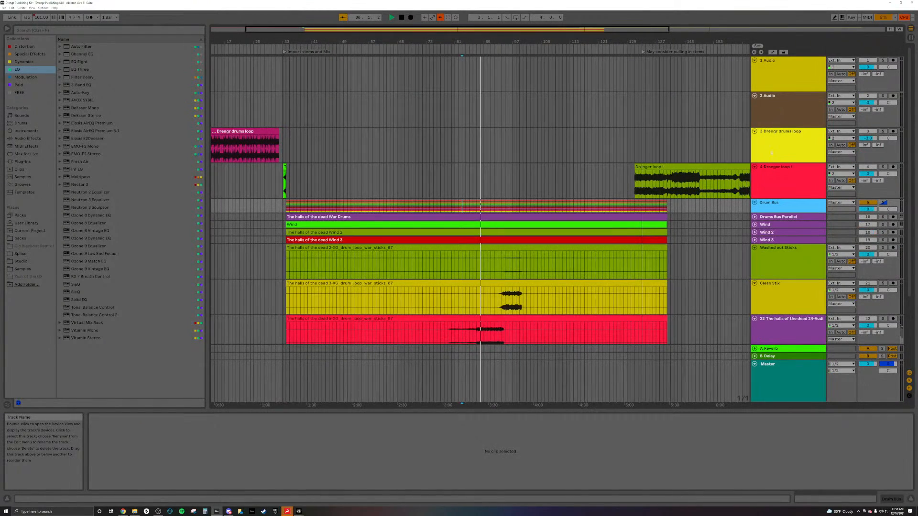
Play the industrial_metal_Walkway stem on track 23 in solo from about the middle of its clip.
scroll(834, 146, "down", 3)
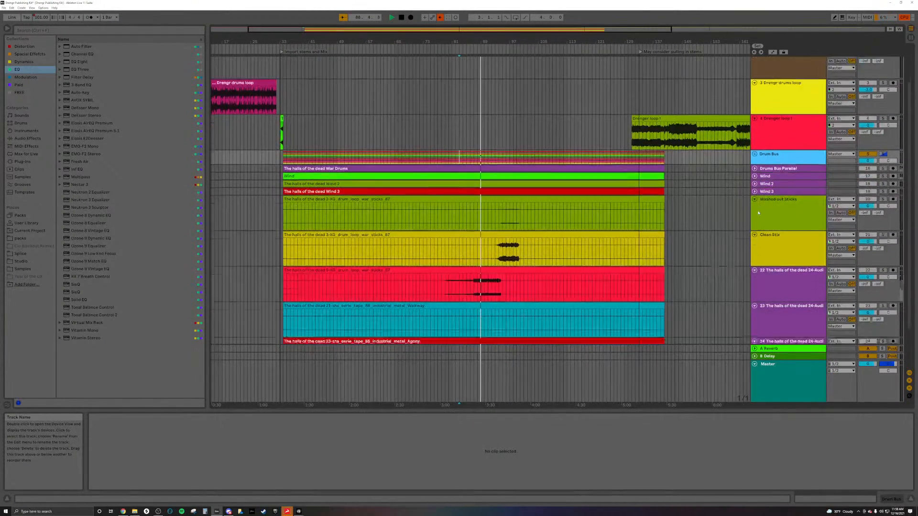
scroll(812, 147, "down", 1)
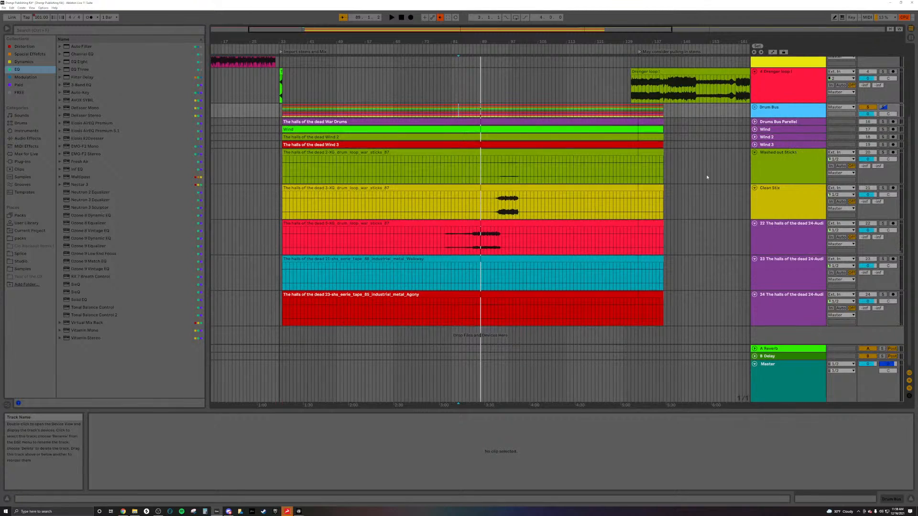
left_click(792, 232)
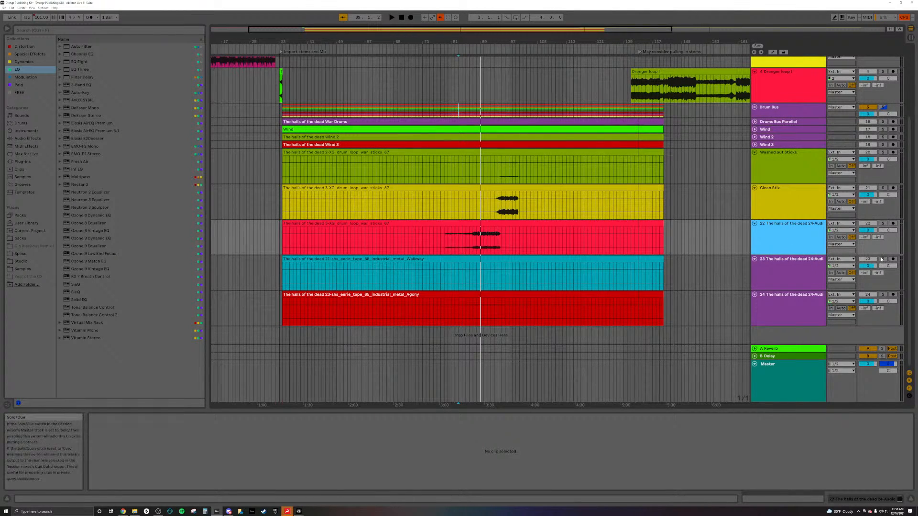
left_click(465, 255)
key("space")
left_click(498, 277)
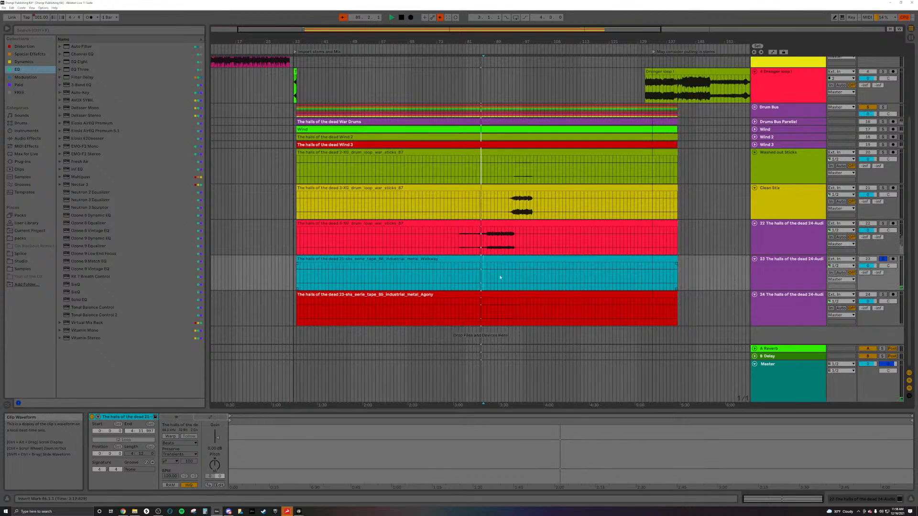
Play the industrial_metal_Walkway stem in solo from bar 84 with its clip gain raised to 24 dB, and undo the gain boost.
scroll(522, 279, "up", 4)
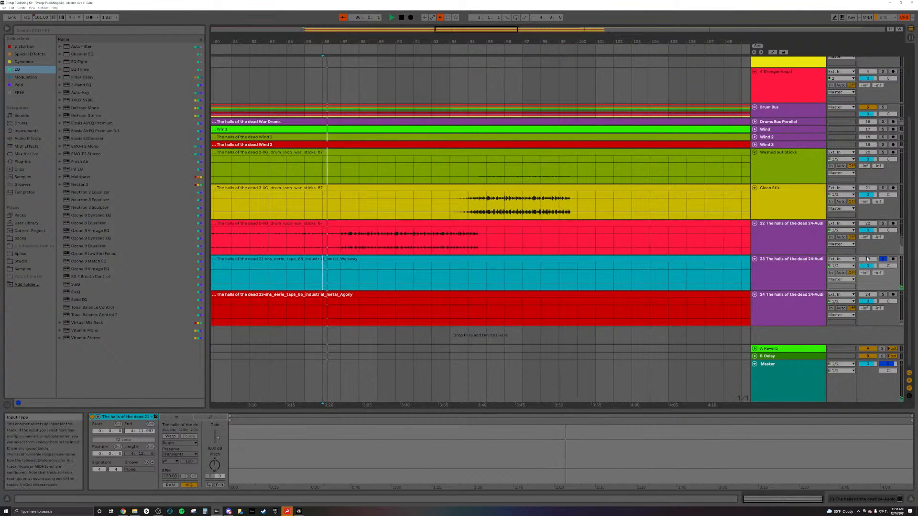
left_click(439, 259)
left_click_drag(219, 440, 217, 429)
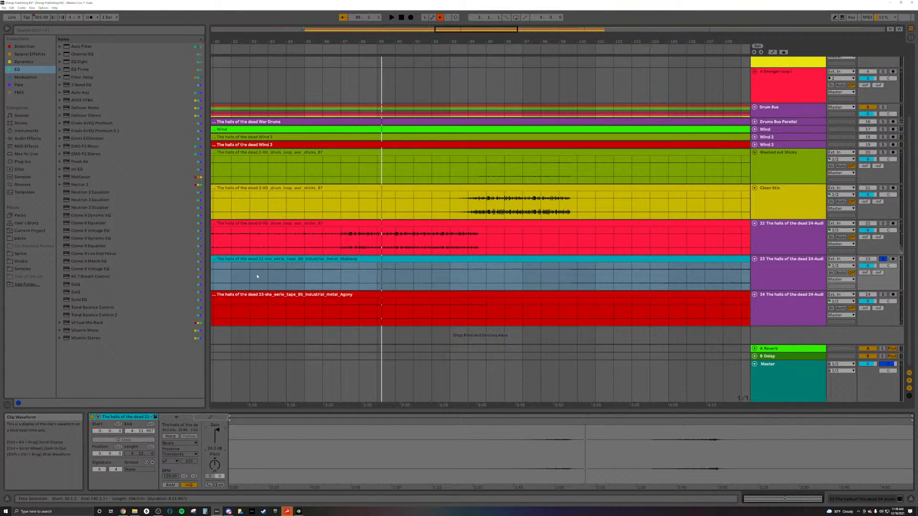
left_click(289, 276)
key("space")
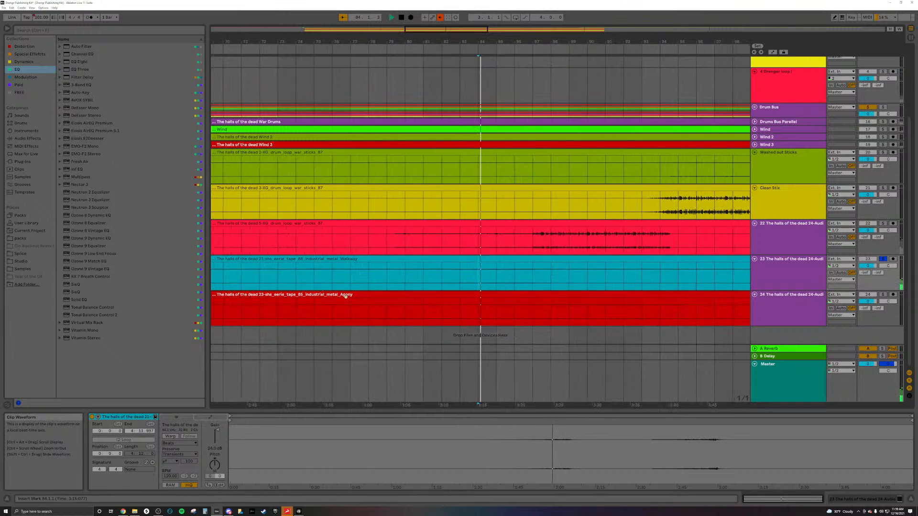
key("ctrl+z")
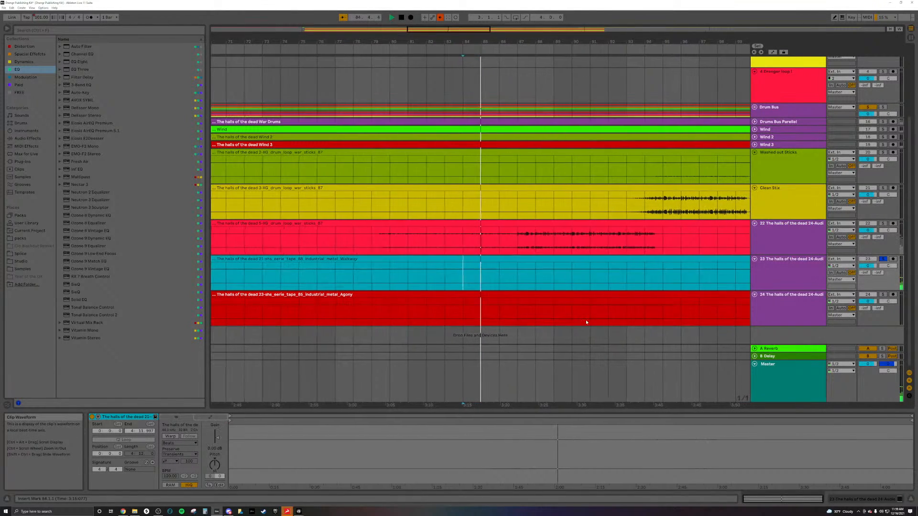
Rename the industrial_metal_Walkway stem's track as Ambience.
left_click(785, 267)
key("ctrl+r")
type("Am")
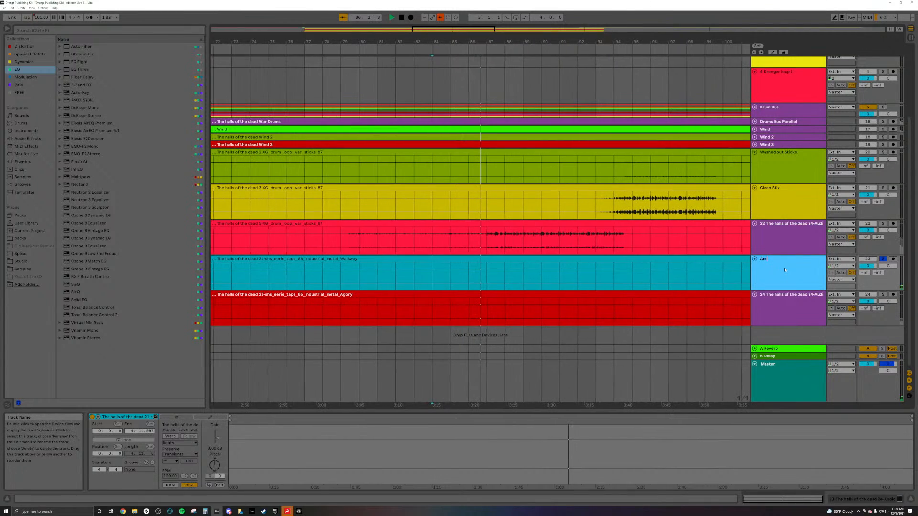
type("bience")
key("Return")
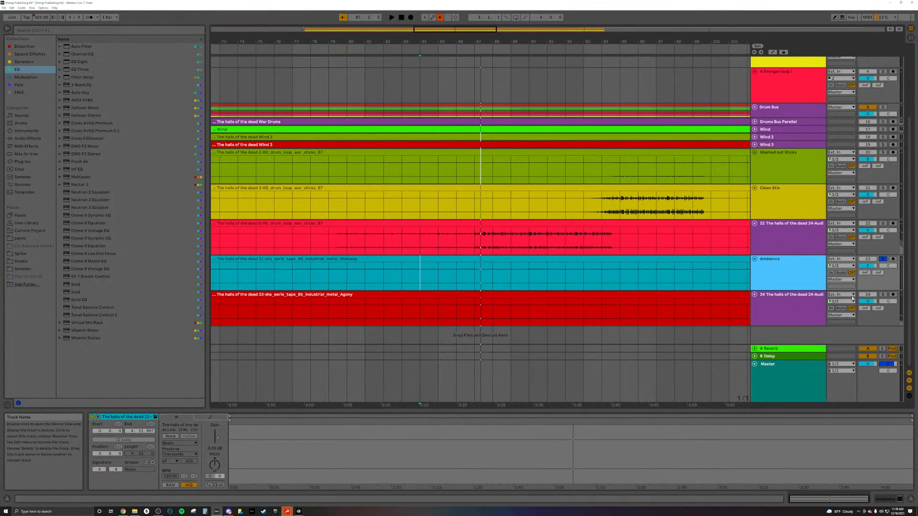
Play the industrial_metal_Agony stem on track 24 in solo and raise the Walkway clip's gain to 24 dB.
left_click(883, 295)
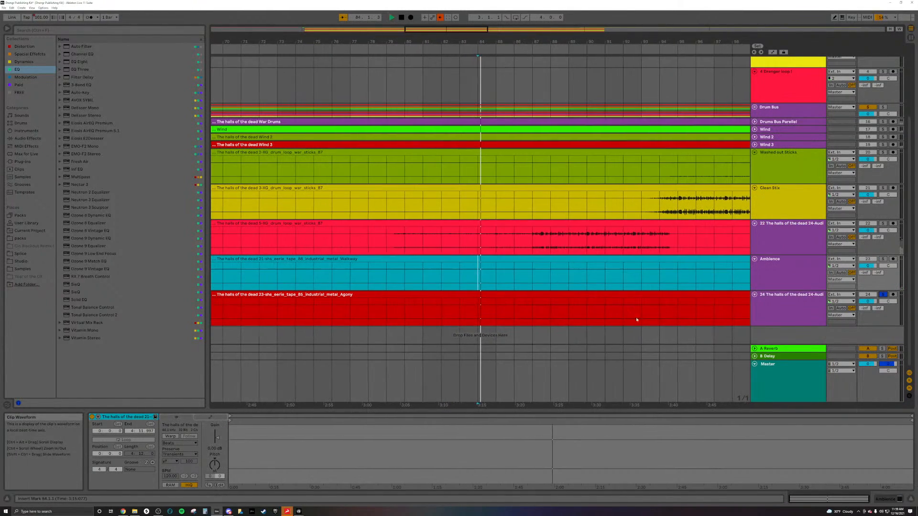
left_click_drag(217, 437, 218, 433)
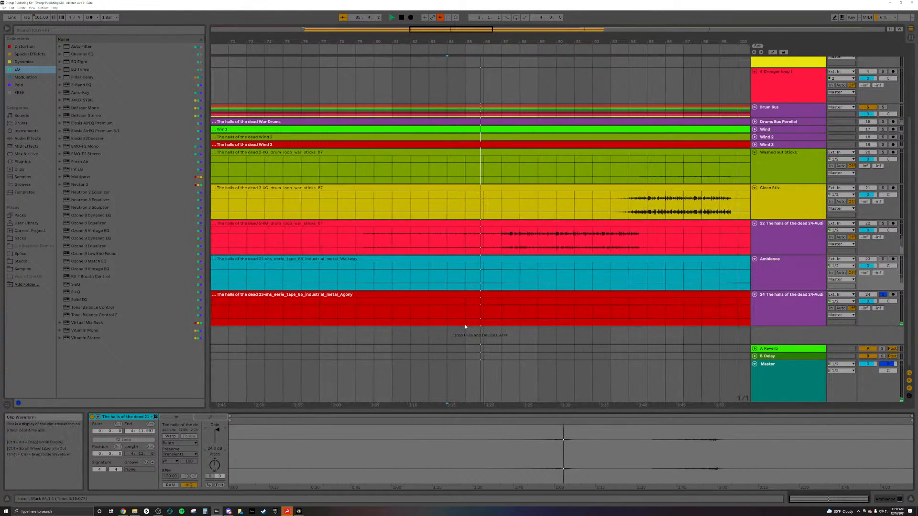
Rename the industrial_metal_Agony stem's track as Scream Ambience and turn off its solo.
left_click(779, 300)
key("ctrl+r")
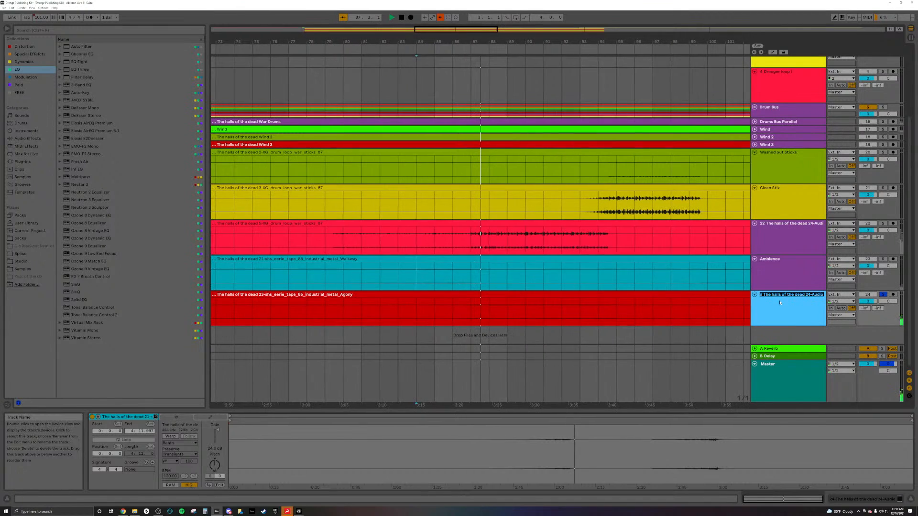
type("Scream")
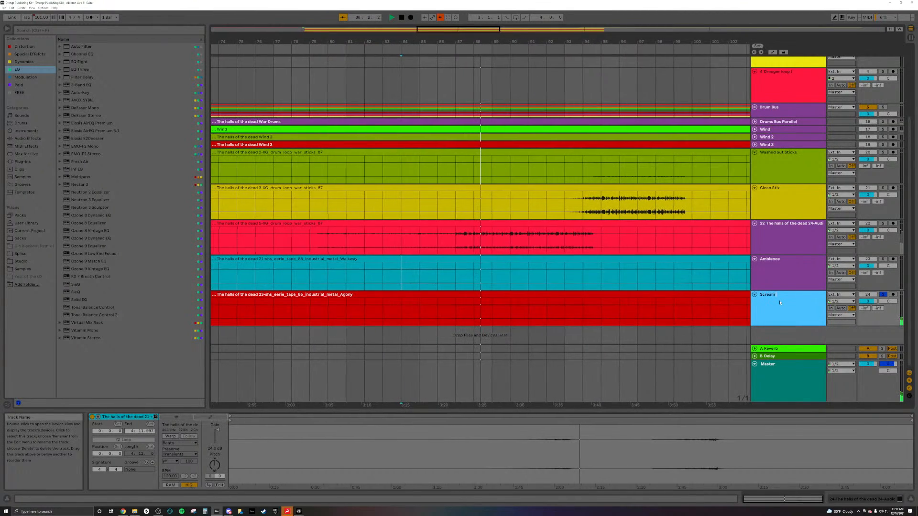
type(" Ambience")
key("Return")
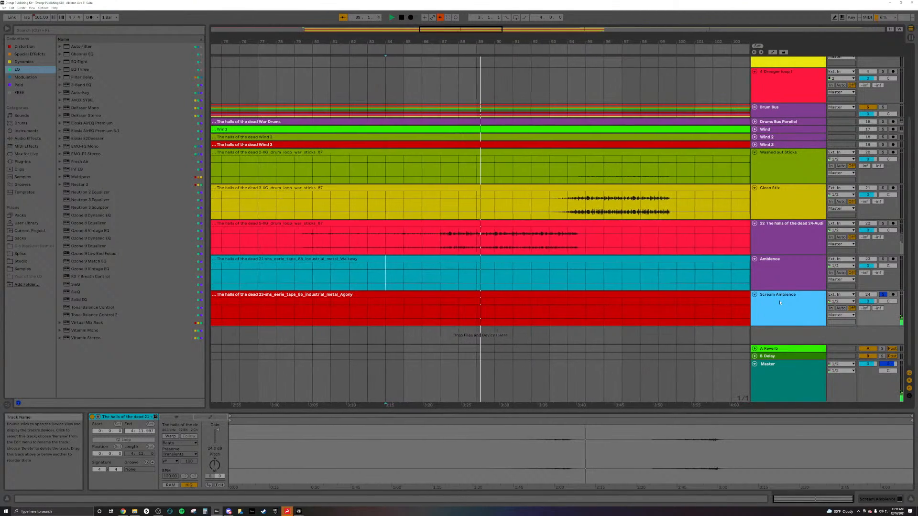
left_click(885, 294)
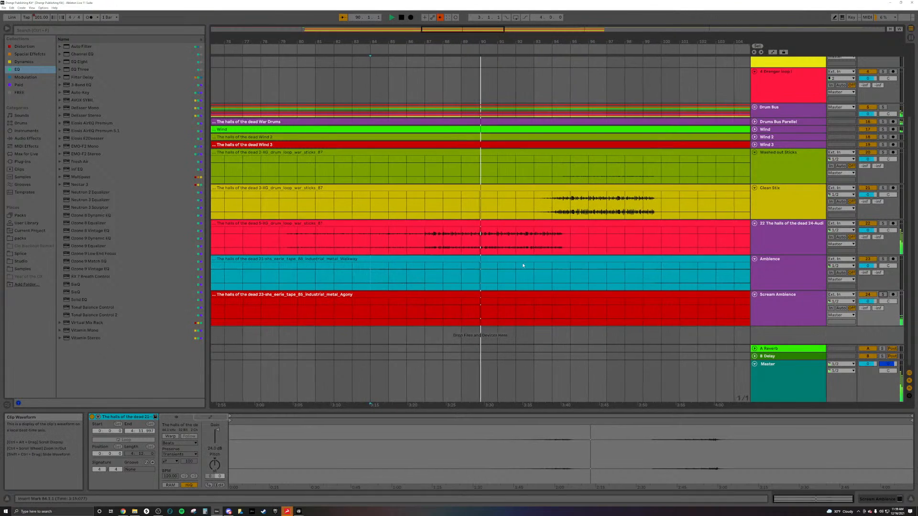
Select the Clean Stix and Washed out Sticks tracks together.
scroll(530, 270, "down", 6)
left_click(785, 201)
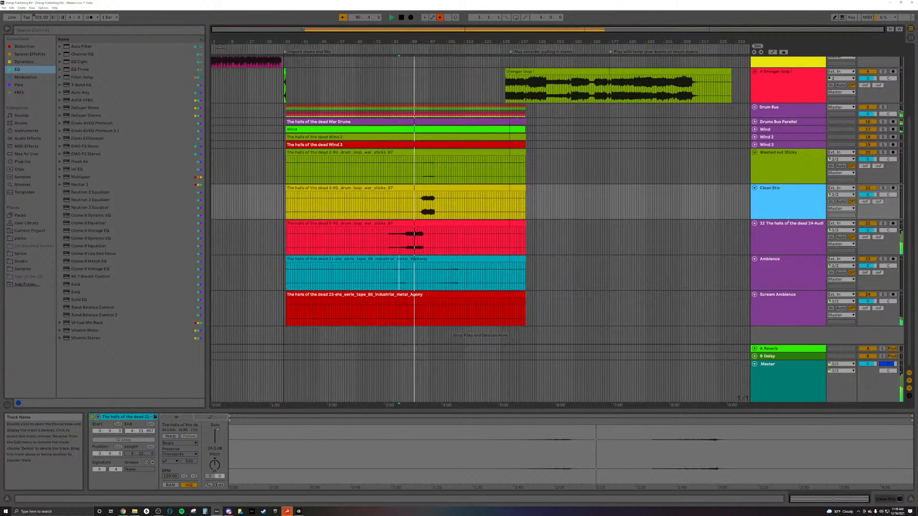
left_click(781, 178)
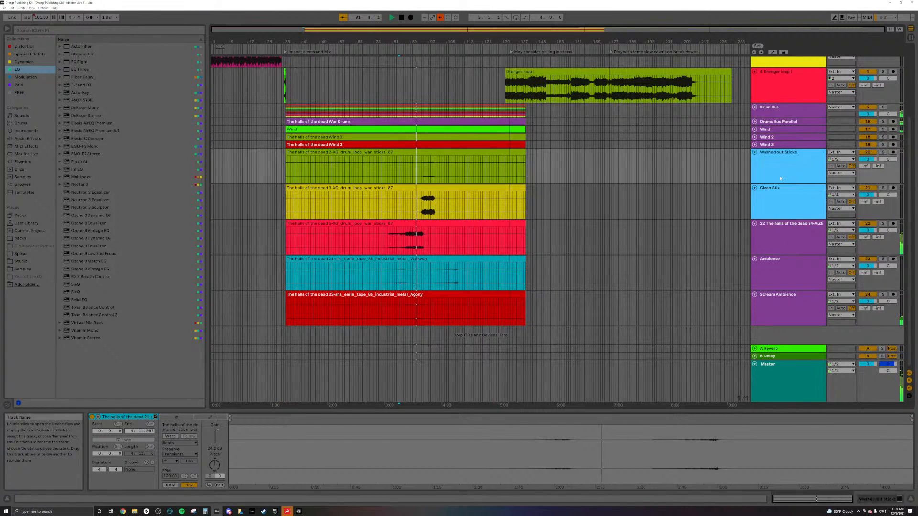
Move the Washed out Sticks and Clean Stix tracks into the Drum Bus group.
left_click_drag(789, 179, 787, 111)
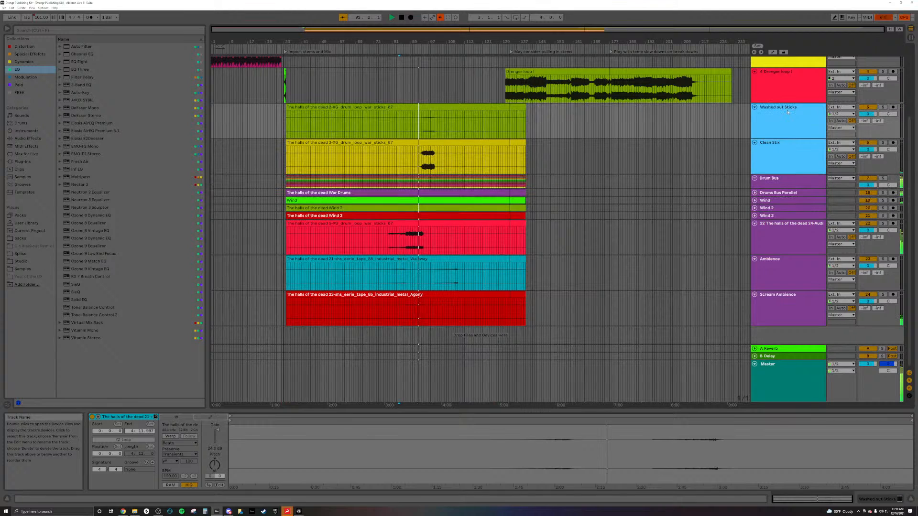
scroll(773, 154, "up", 3)
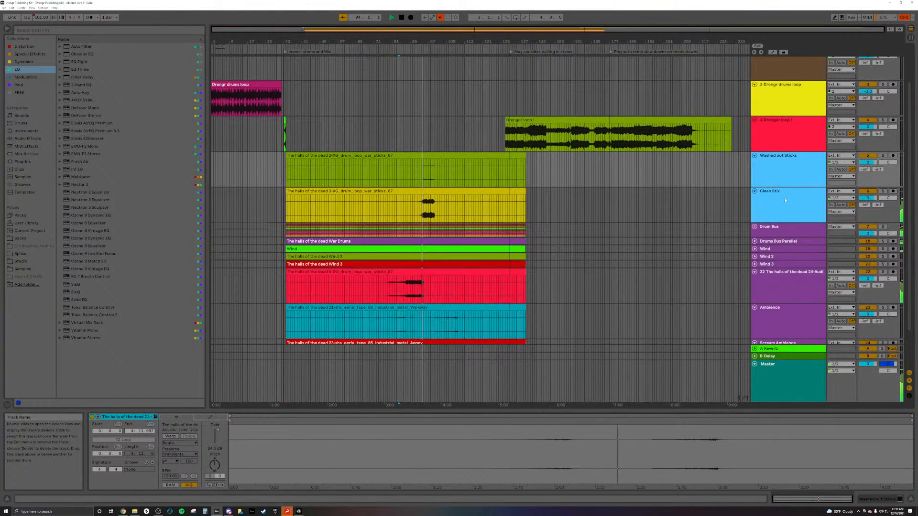
scroll(786, 200, "down", 2)
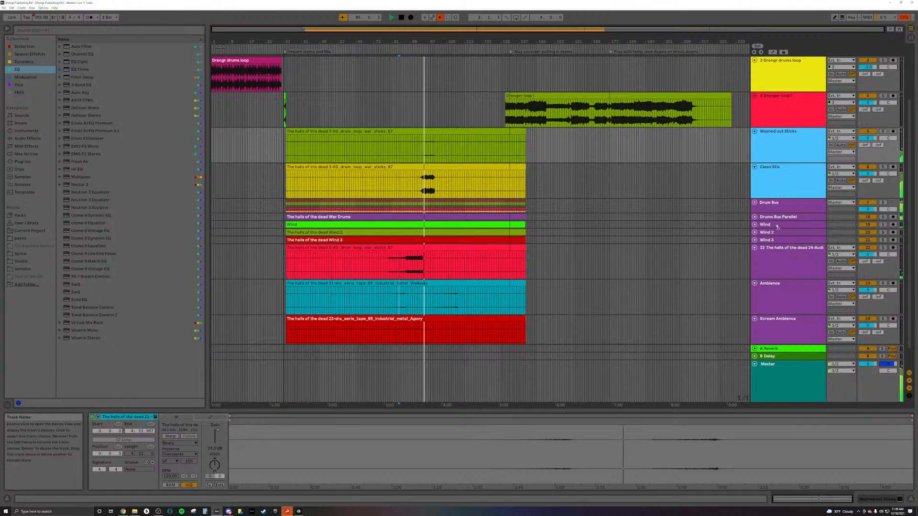
left_click(779, 212)
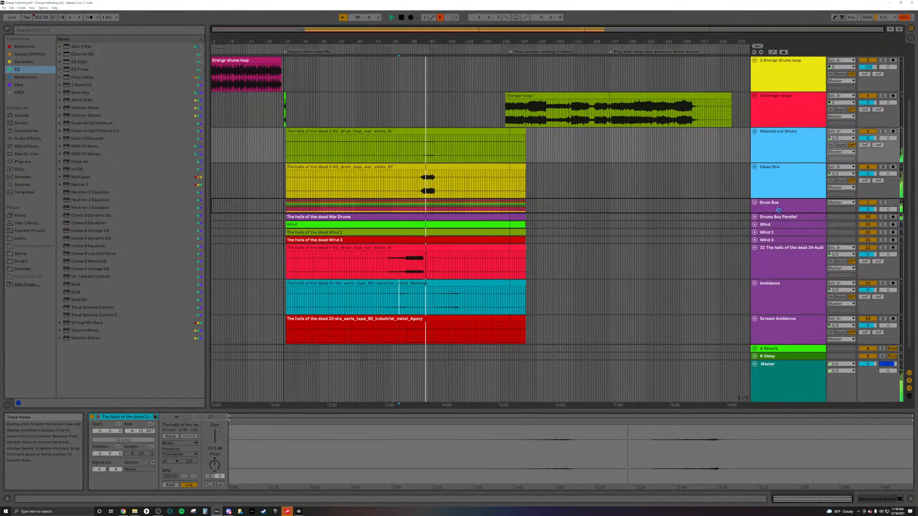
scroll(777, 210, "down", 2)
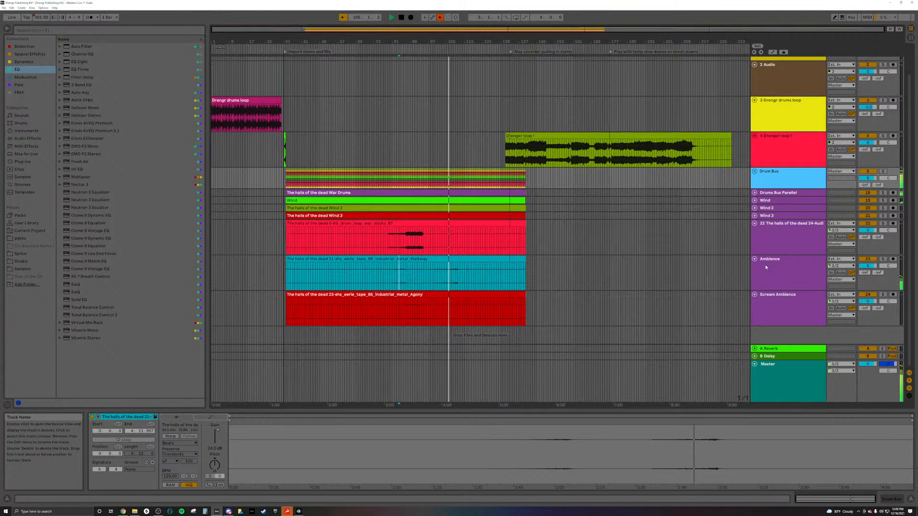
left_click(765, 201)
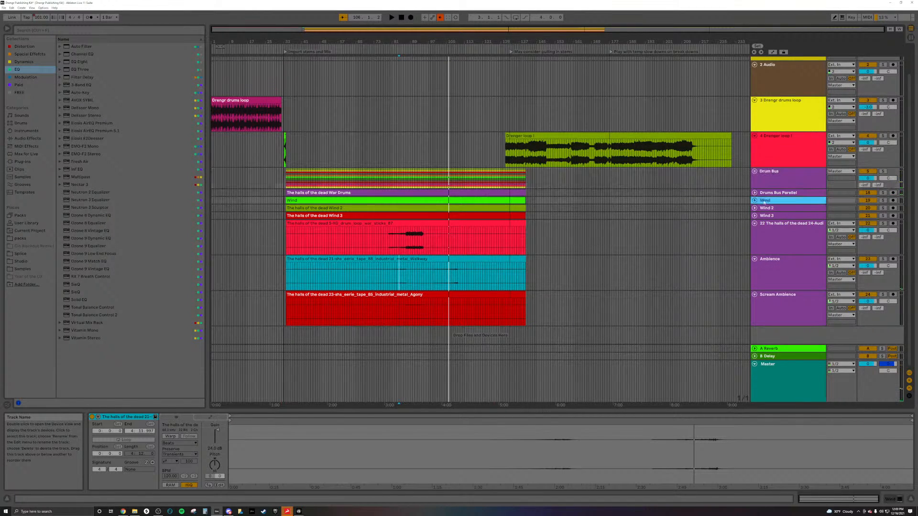
left_click(777, 216, "shift")
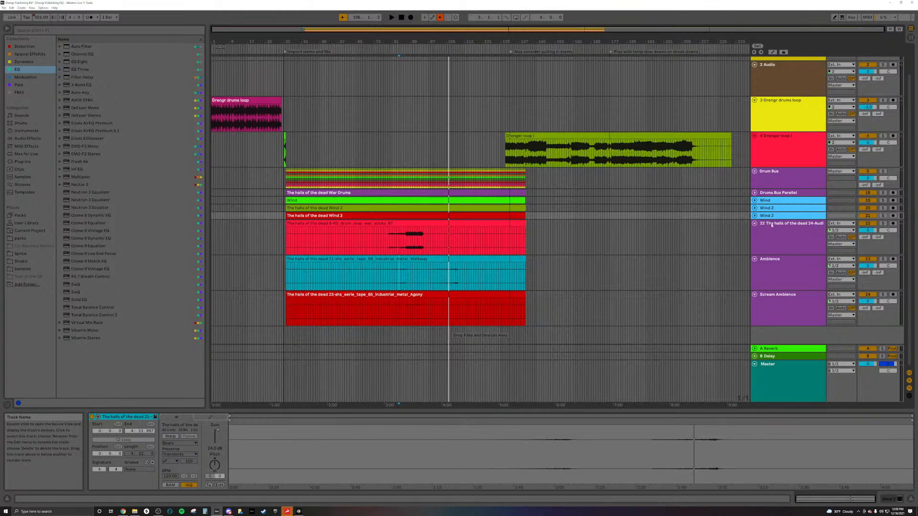
left_click(793, 307, "shift")
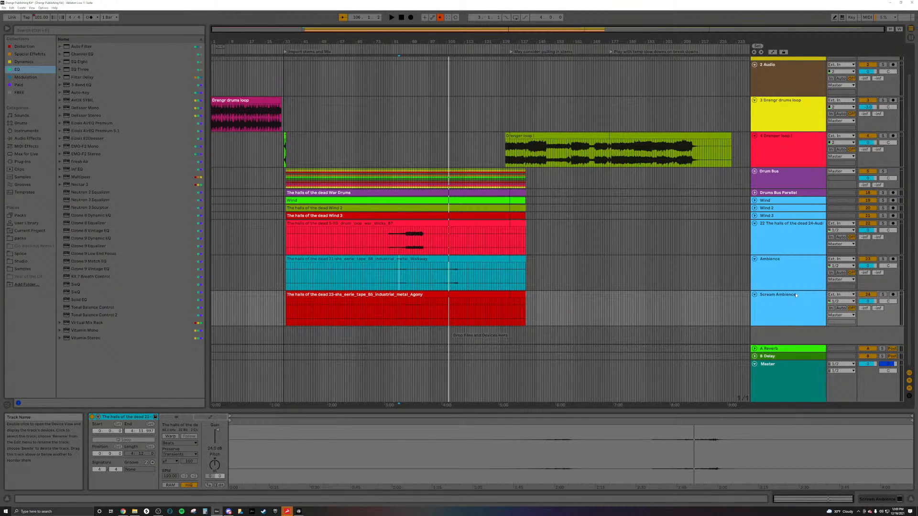
Solo track 22, named after The halls of the dead 24-Audio, and play it to identify its sound.
left_click(818, 228)
left_click(883, 224)
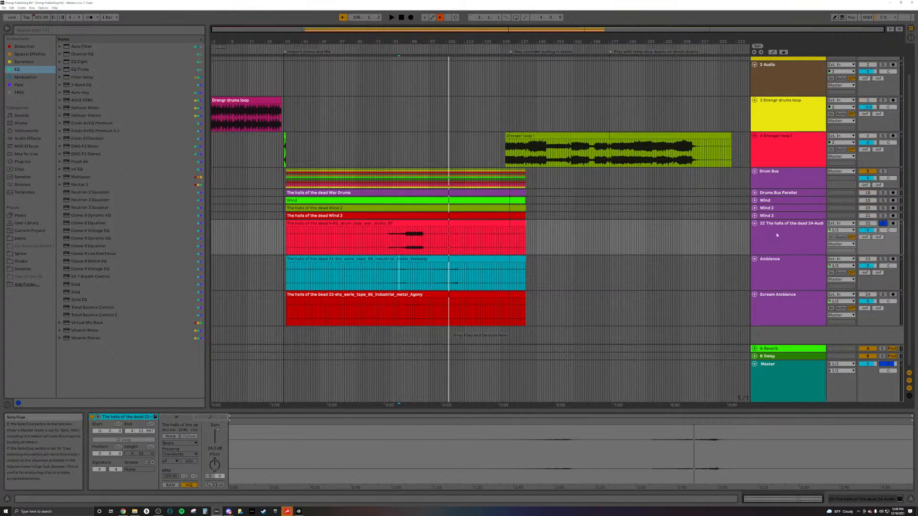
key("space")
Rename track 22 as "stix Crescendo" and move it into the Drum Bus group.
left_click(804, 236)
key("ctrl+r")
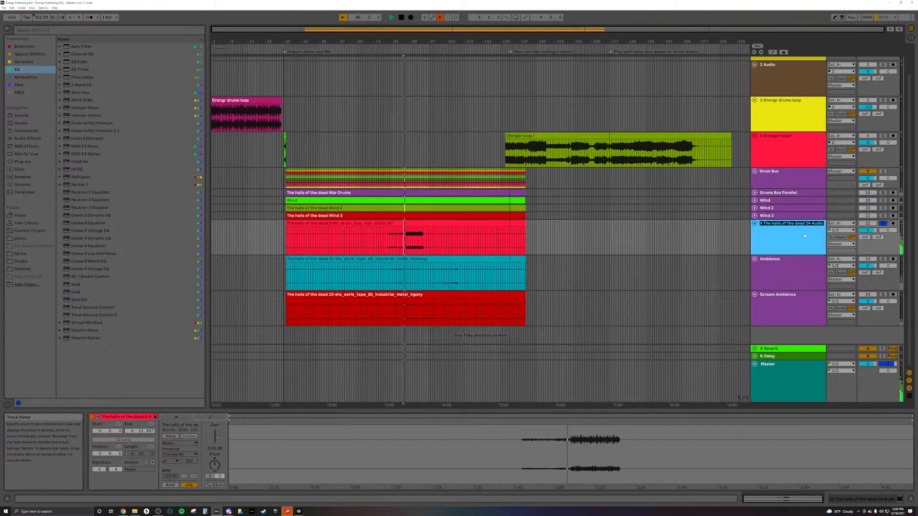
type("stix")
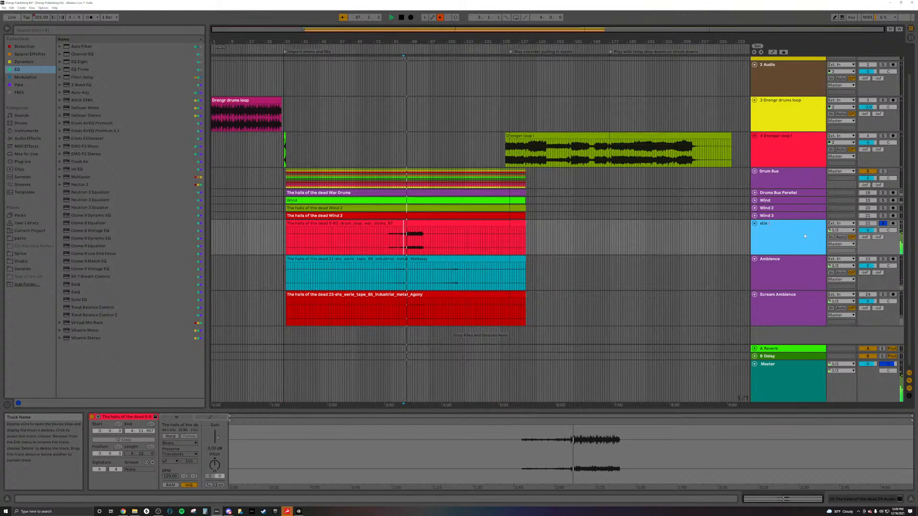
type(" Crescendo")
key("Return")
left_click_drag(805, 236, 791, 214)
Group the tracks from Wind through Scream Ambience, name the group "Ambience" and fold it.
left_click(781, 232)
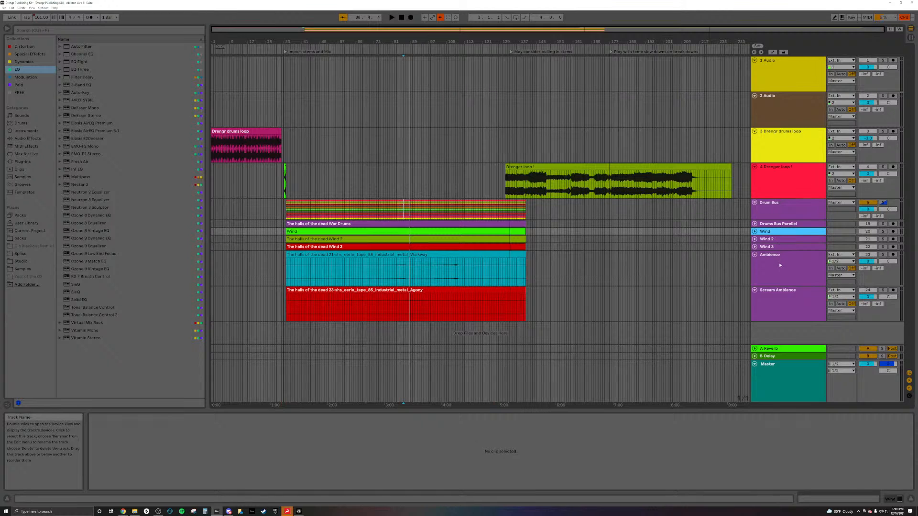
left_click(784, 303, "shift")
key("ctrl+g")
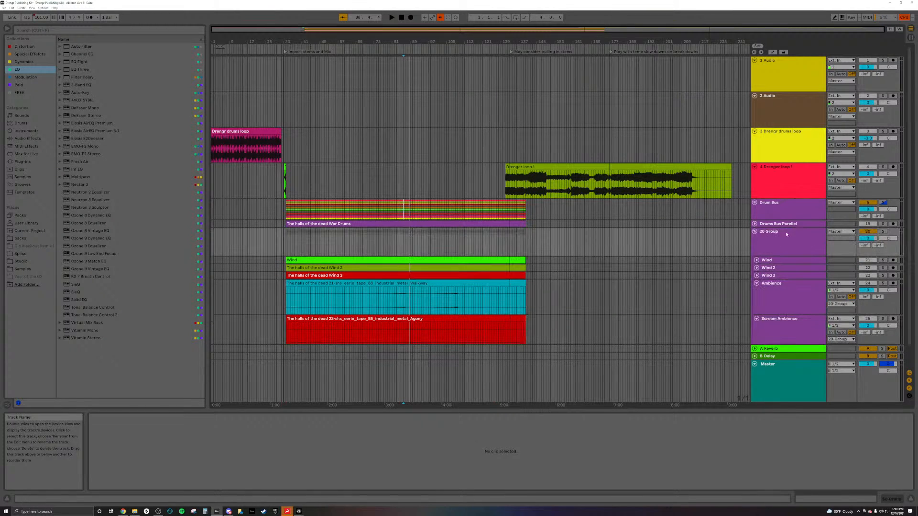
left_click(784, 243)
key("ctrl+r")
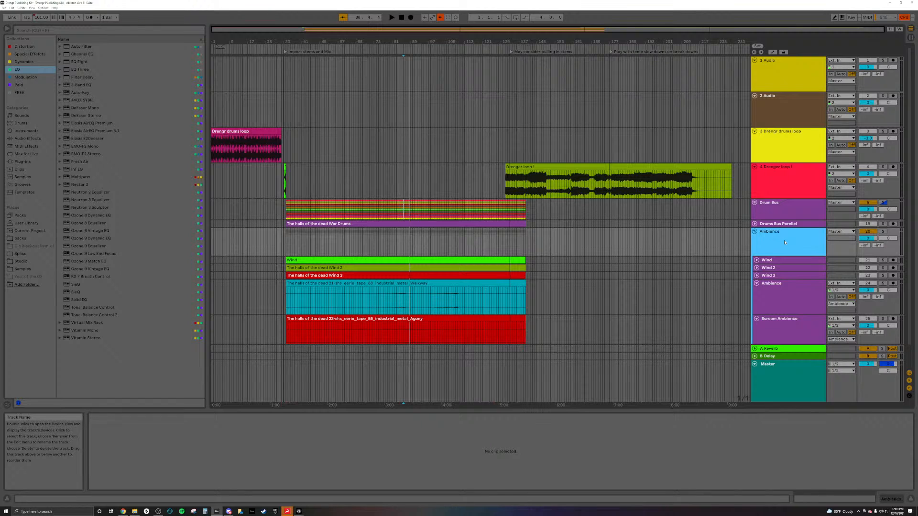
left_click(755, 232)
Move the Drums Bus Parallel track below the Ambience group, unfold it and lower its volume.
left_click(774, 224)
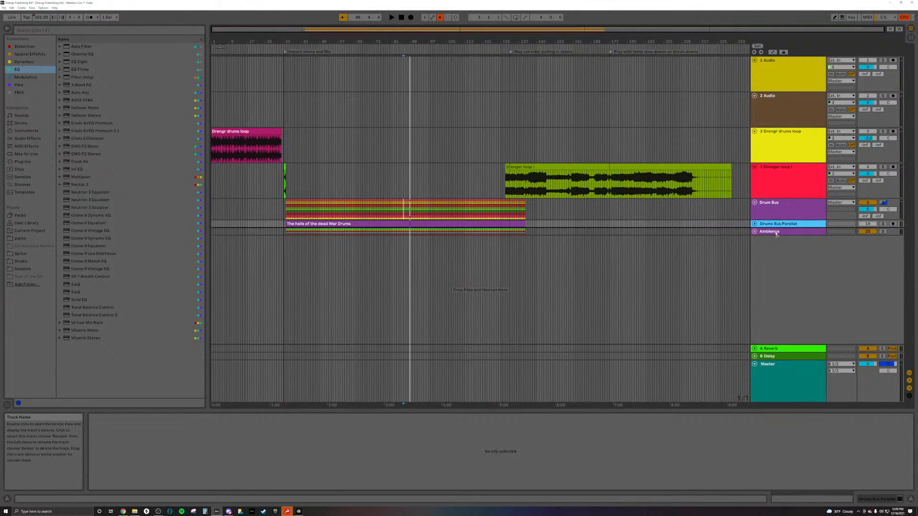
left_click_drag(775, 224, 779, 247)
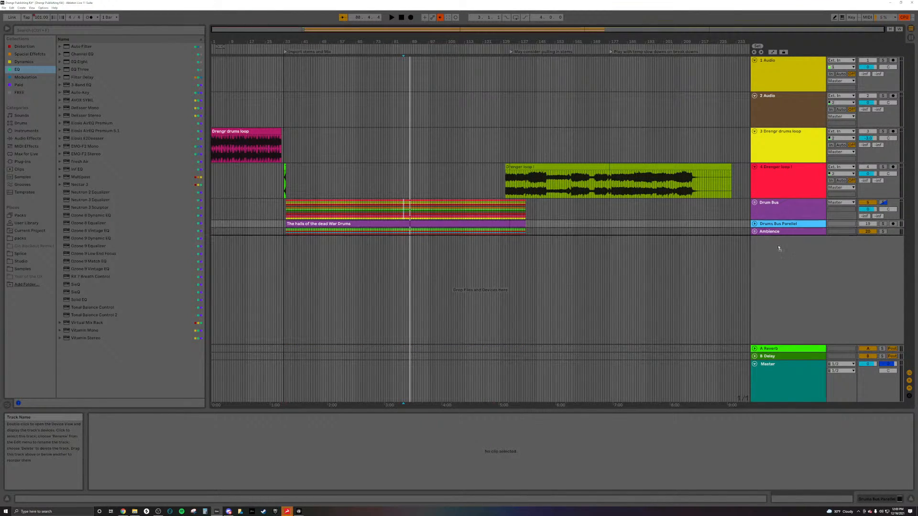
left_click(755, 231)
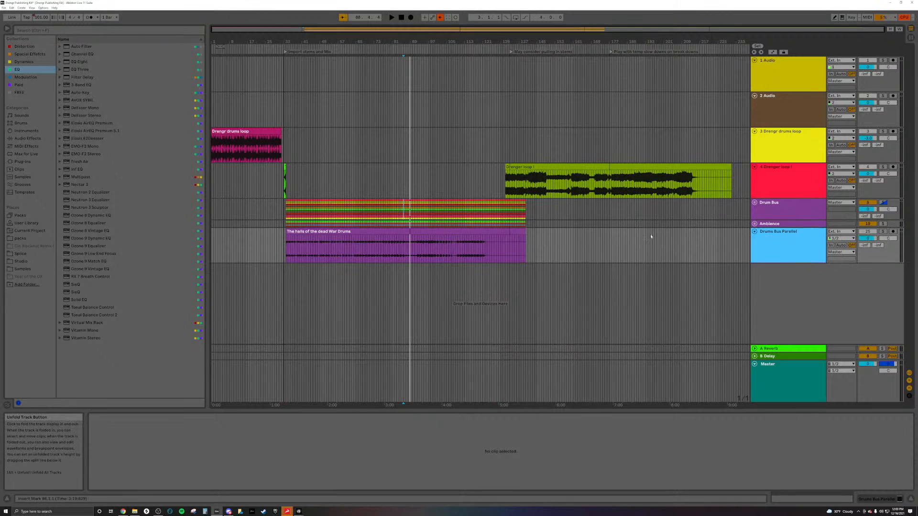
left_click(868, 239)
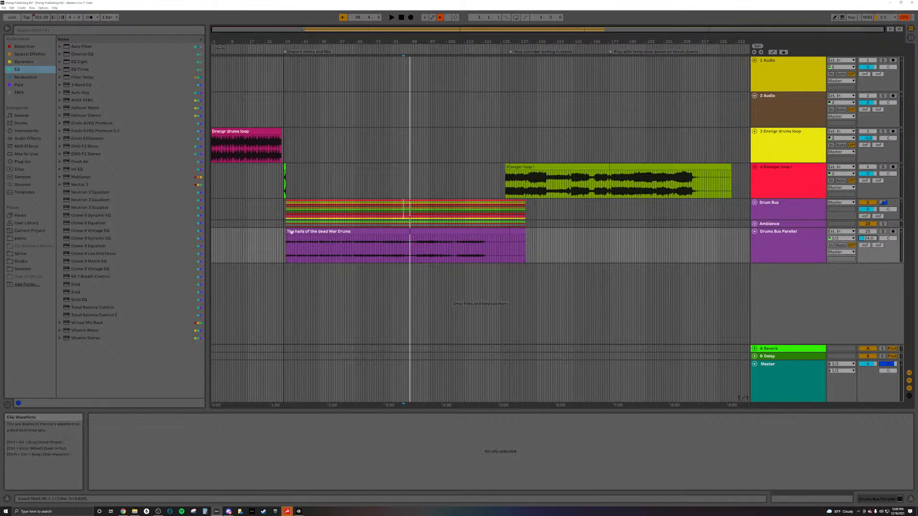
Play the War Drums clip from its start, briefly toggling solo on the Drums Bus Parallel track.
left_click(307, 232)
key("space")
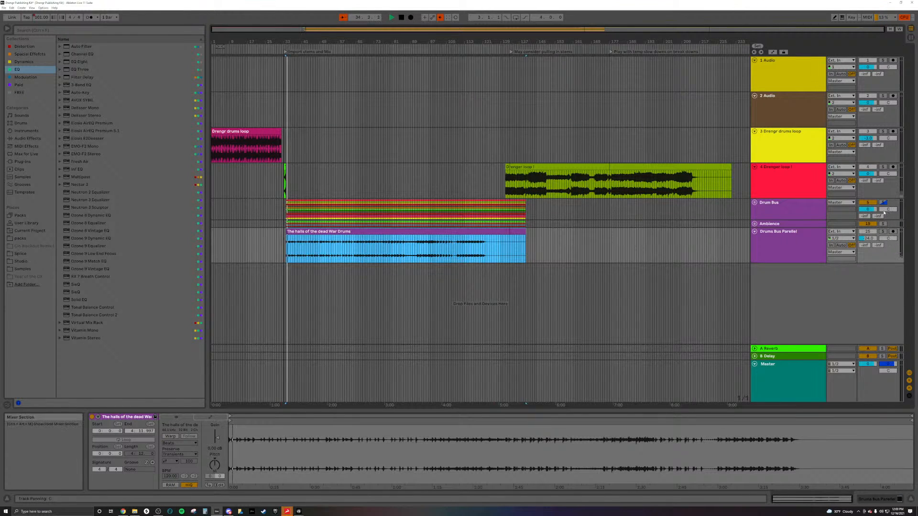
left_click(884, 231)
left_click(884, 232)
Unfold the Drum Bus group and fold its four stick tracks, stix Crescendo through Main Stix.
left_click(776, 210)
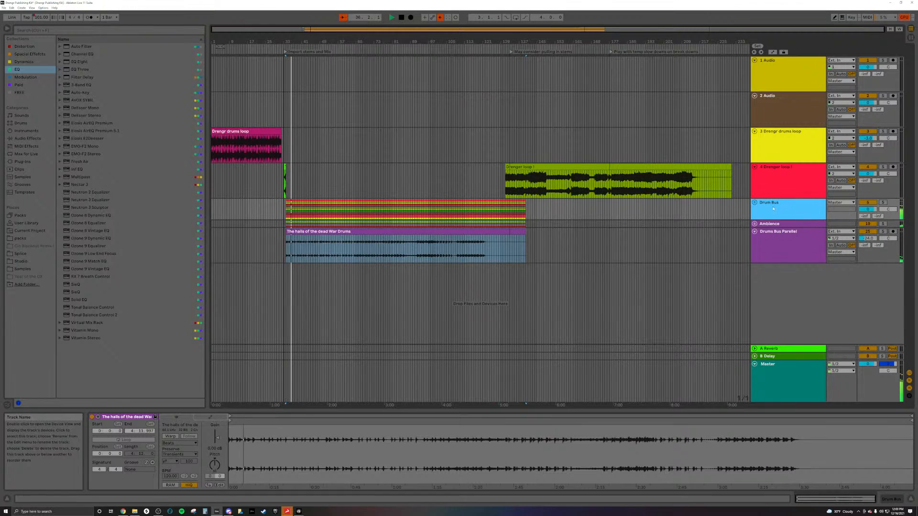
left_click(755, 203)
left_click(789, 260)
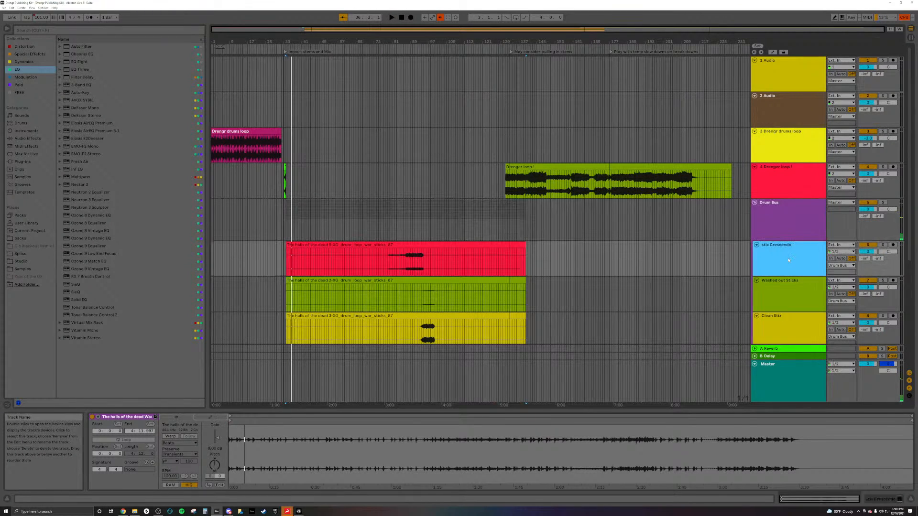
scroll(765, 273, "down", 5)
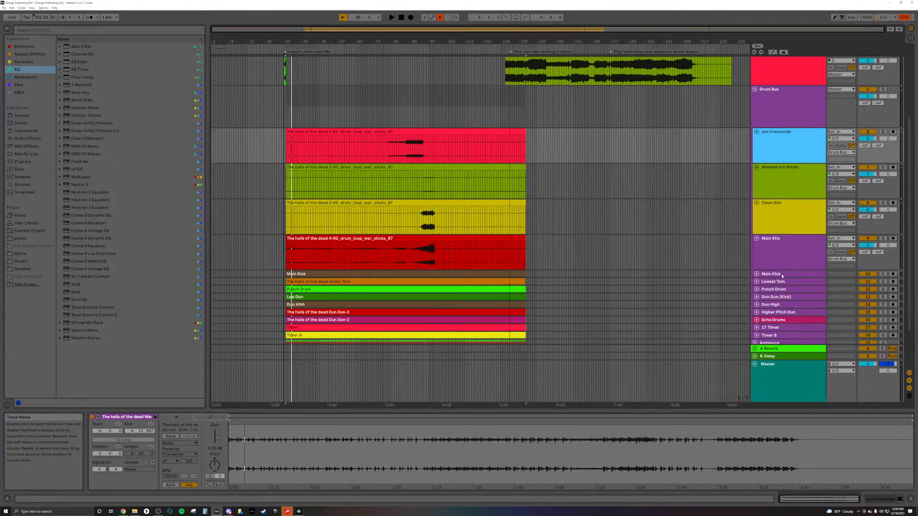
left_click(782, 275)
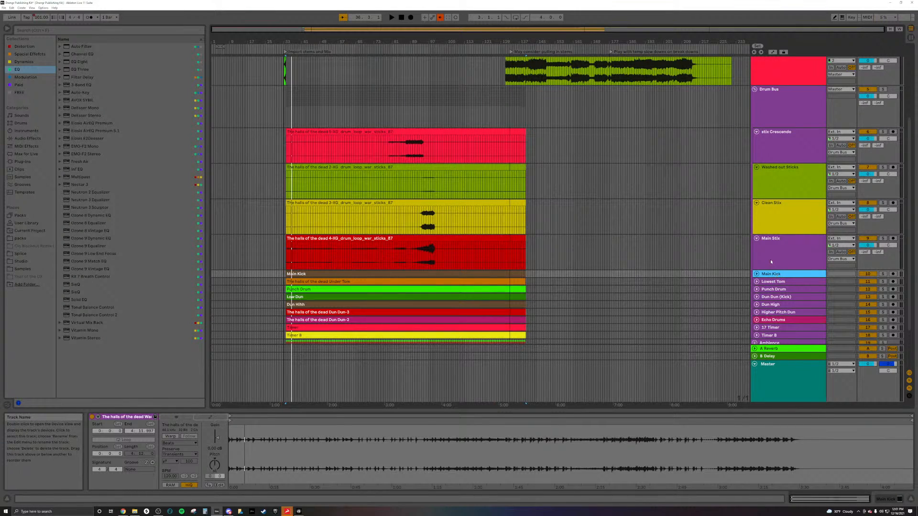
scroll(774, 249, "up", 5)
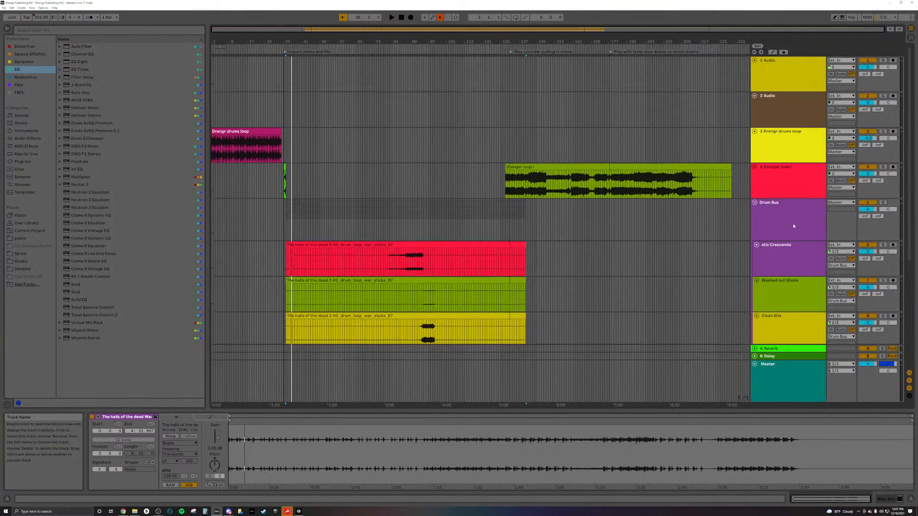
left_click(795, 257, "shift")
key("u")
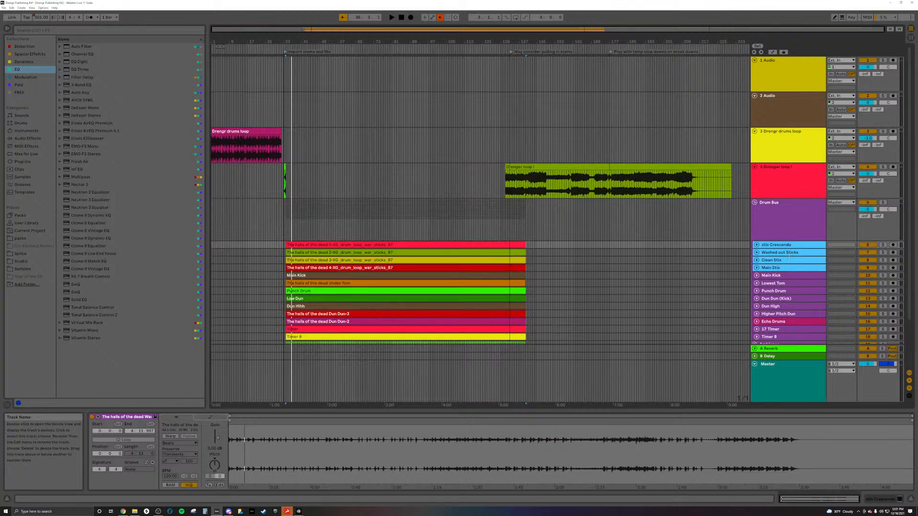
Unfold, solo and play the Main Kick track, and move it to the top of the Drum Bus group.
left_click(786, 275)
left_click(757, 275)
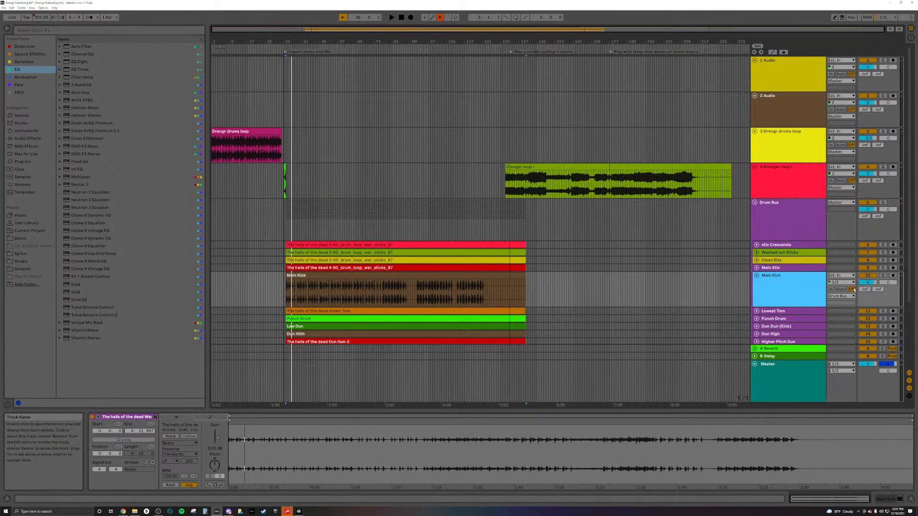
left_click(883, 276)
key("space")
left_click(775, 280)
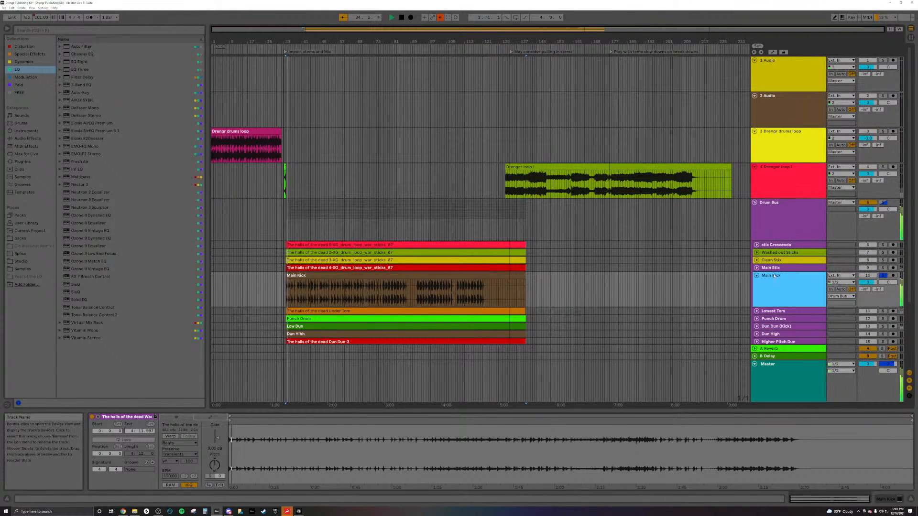
left_click_drag(775, 239, 775, 245)
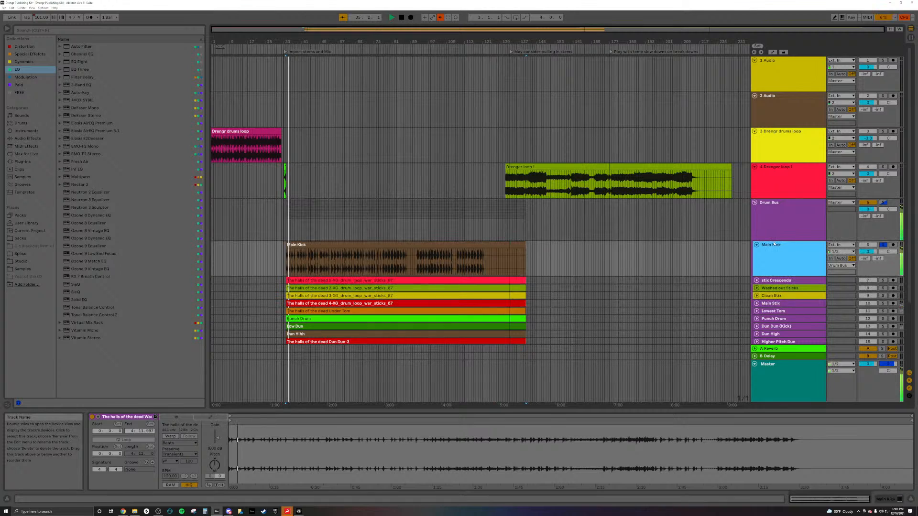
Stop playback and delete the SPAN device from the Main Kick track.
double_click(773, 253)
key("space")
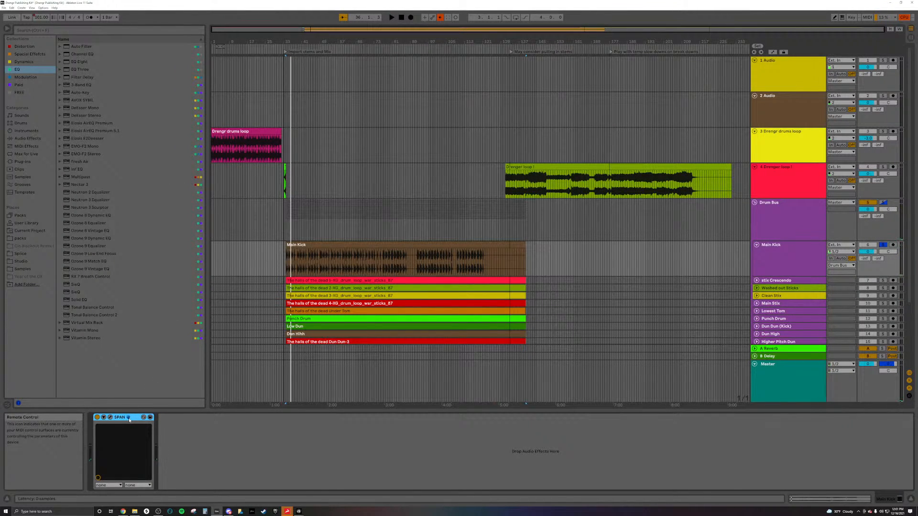
key("Delete")
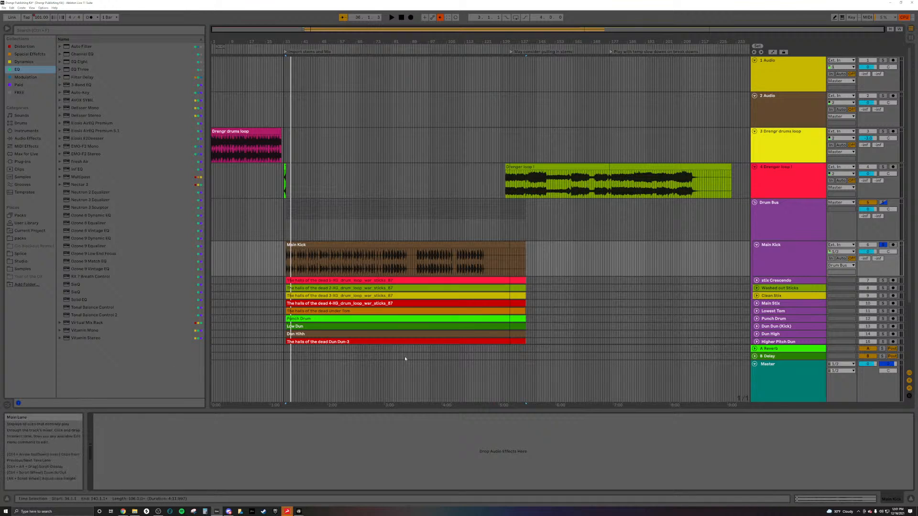
Move the Lowest Tom track directly below Main Kick in the Drum Bus group and unfold it.
scroll(789, 316, "down", 1)
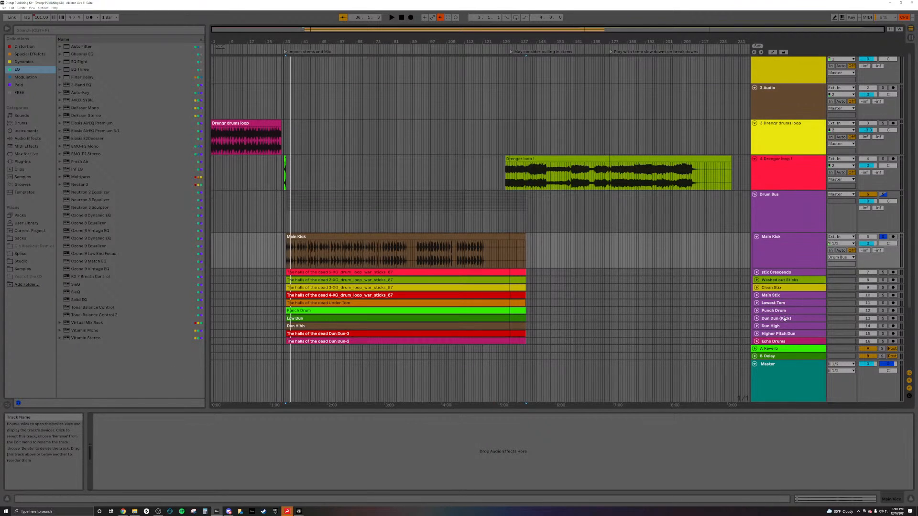
left_click(795, 304)
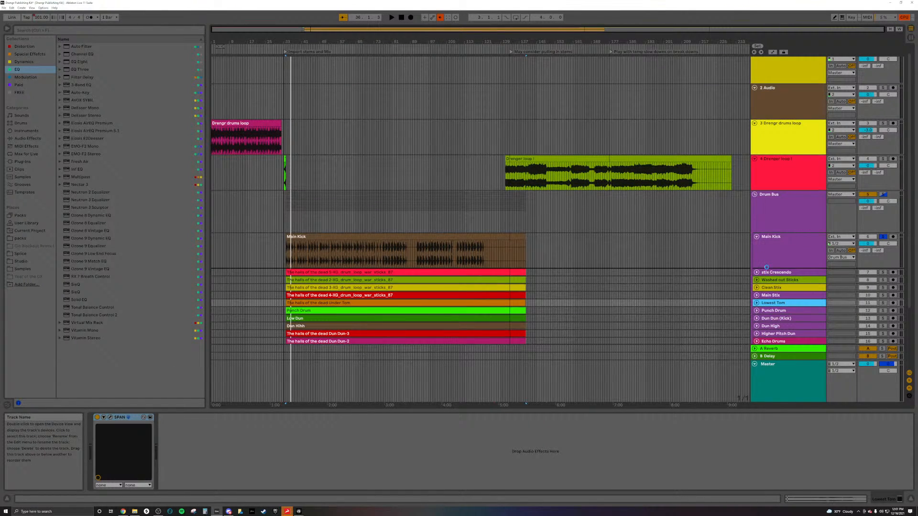
left_click_drag(767, 267, 766, 269)
left_click(757, 272)
Play the start of the drums, temporarily soloing Lowest Tom together with Main Kick, and stop playback.
scroll(252, 303, "up", 5)
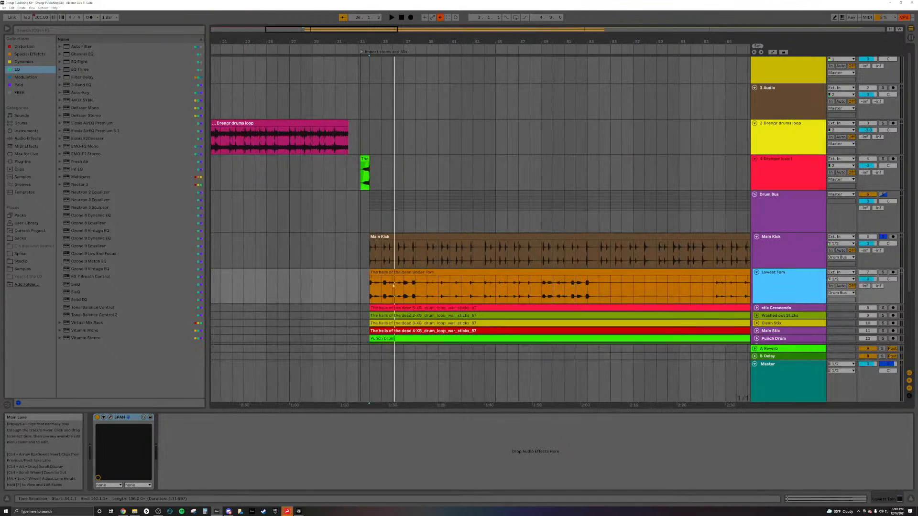
key("space")
left_click(883, 272)
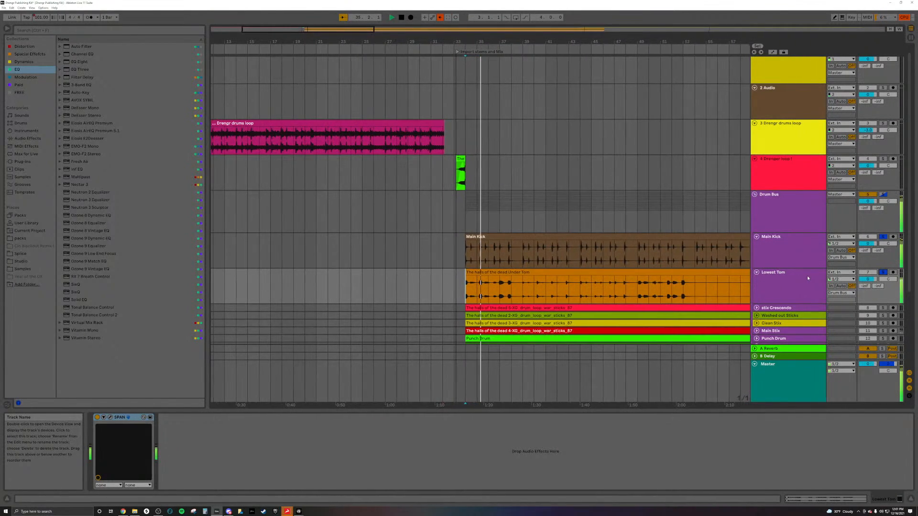
left_click(884, 272)
key("space")
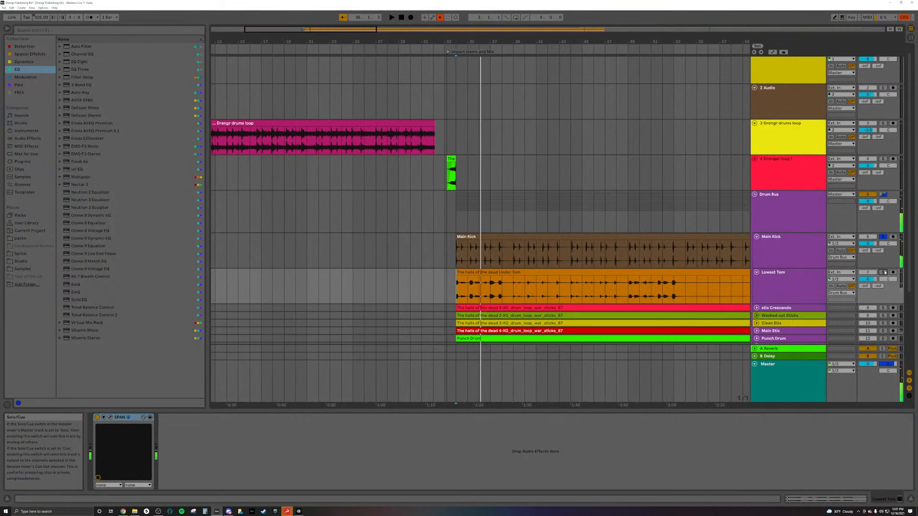
Turn off the Main Kick solo, lower the volume of all tracks from Main Kick through Ambience together, and start playback.
left_click(883, 238)
left_click(789, 239)
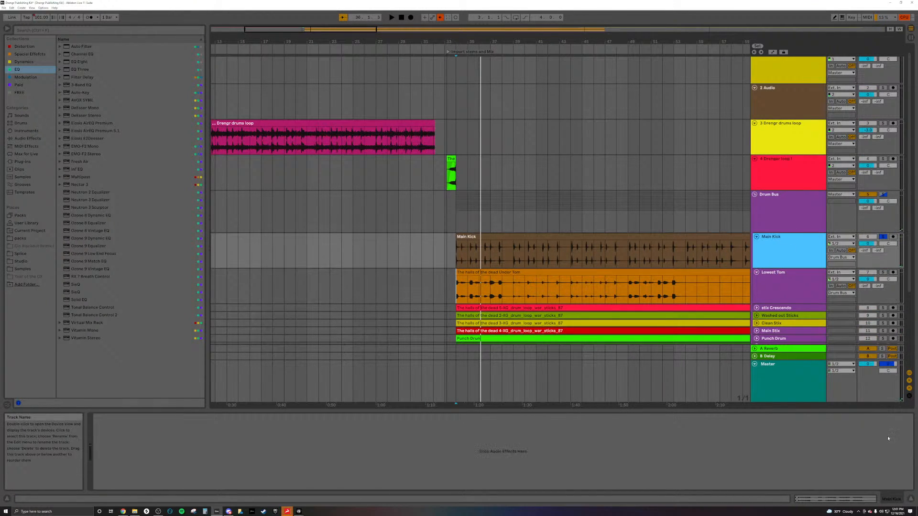
left_click(885, 238)
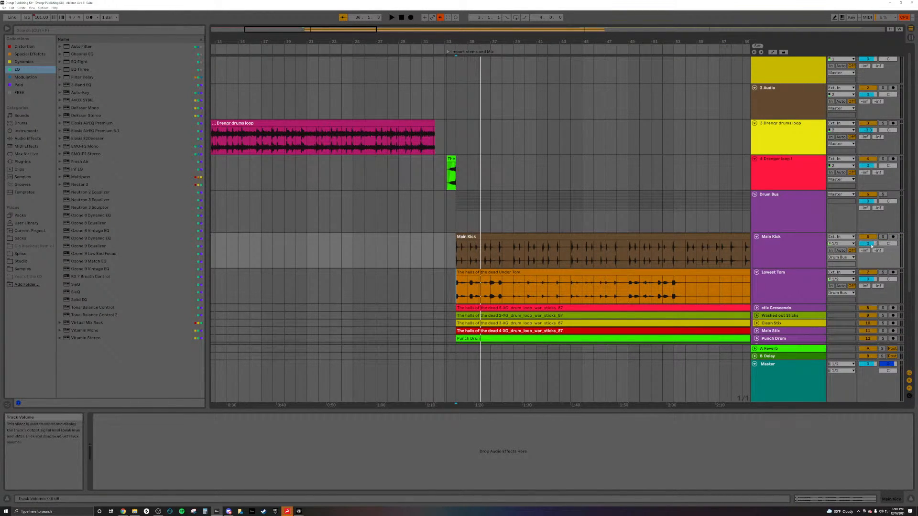
left_click(819, 261)
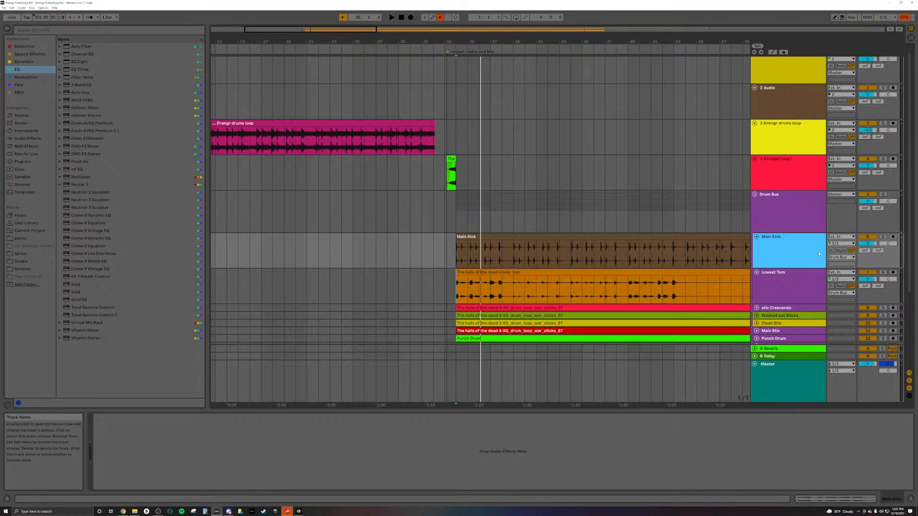
scroll(818, 254, "down", 5)
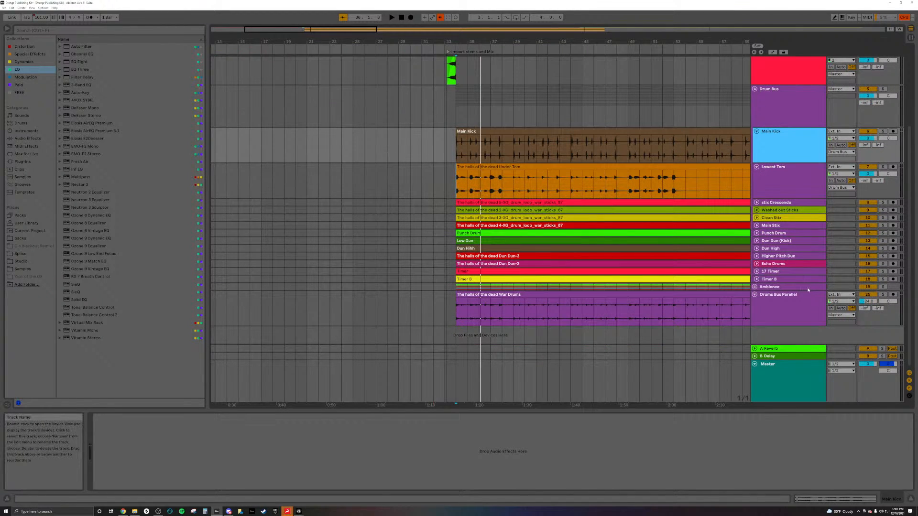
left_click(808, 290, "shift")
scroll(861, 222, "up", 2)
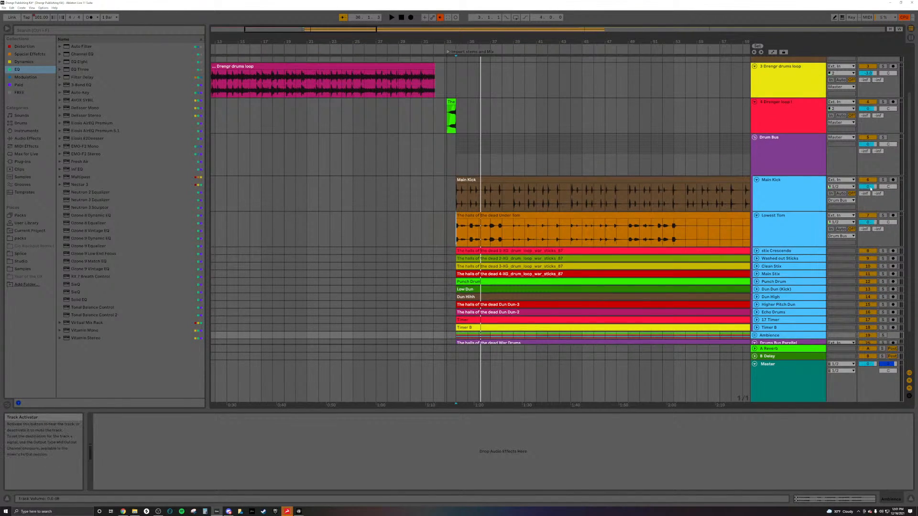
left_click(870, 188)
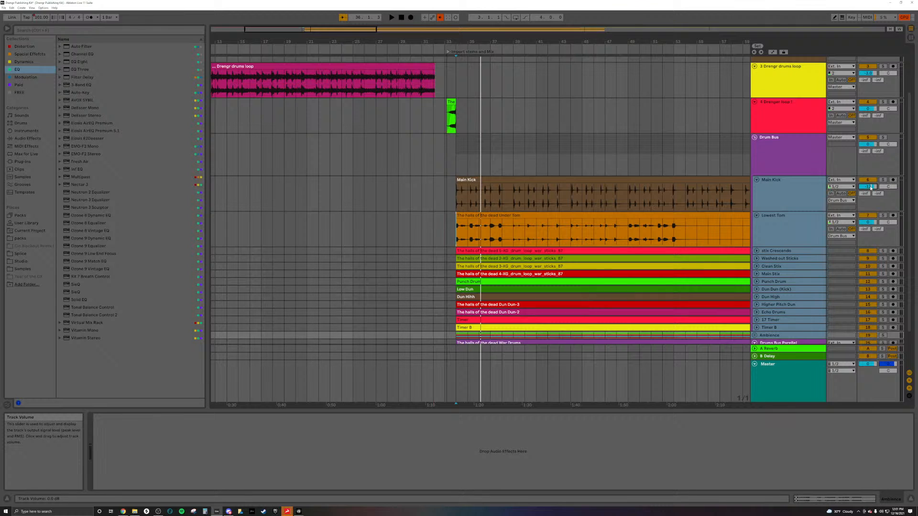
key("space")
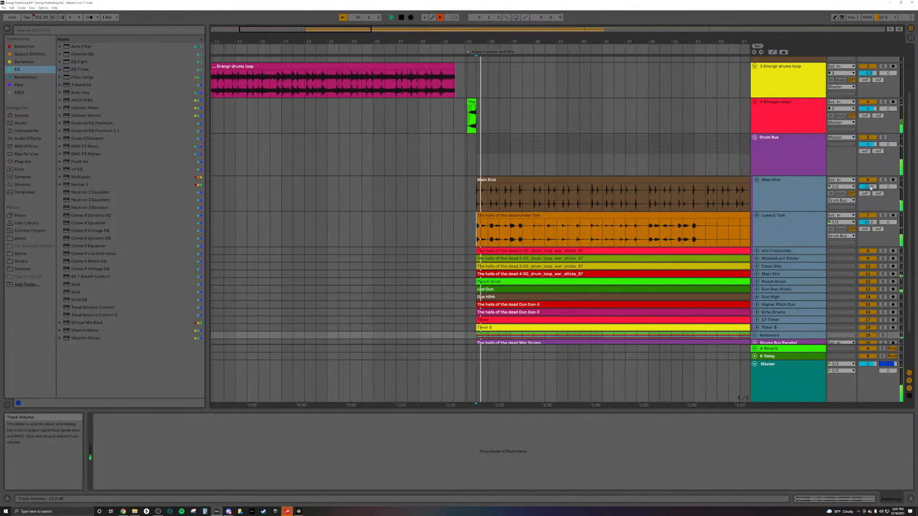
Unfold all selected drum and ambience tracks and temporarily solo them together during playback.
left_click(757, 258)
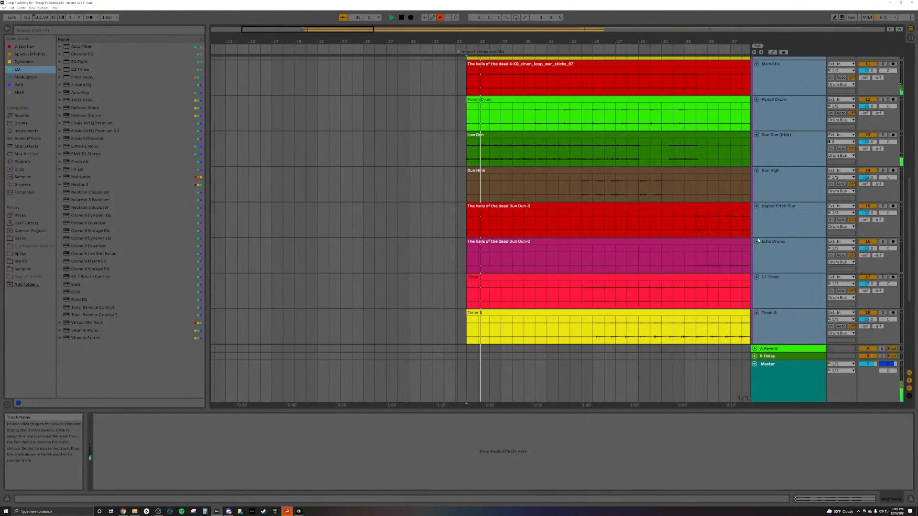
scroll(758, 240, "up", 5)
scroll(758, 241, "up", 5)
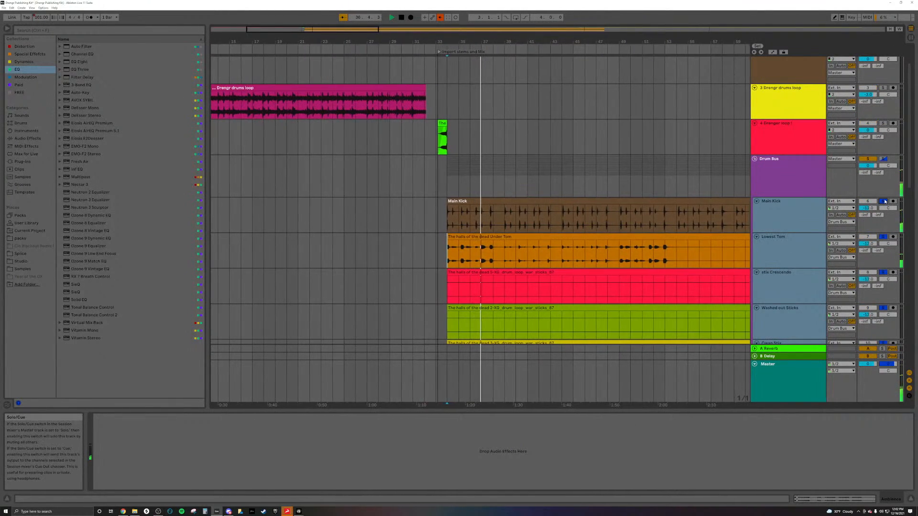
left_click(762, 228)
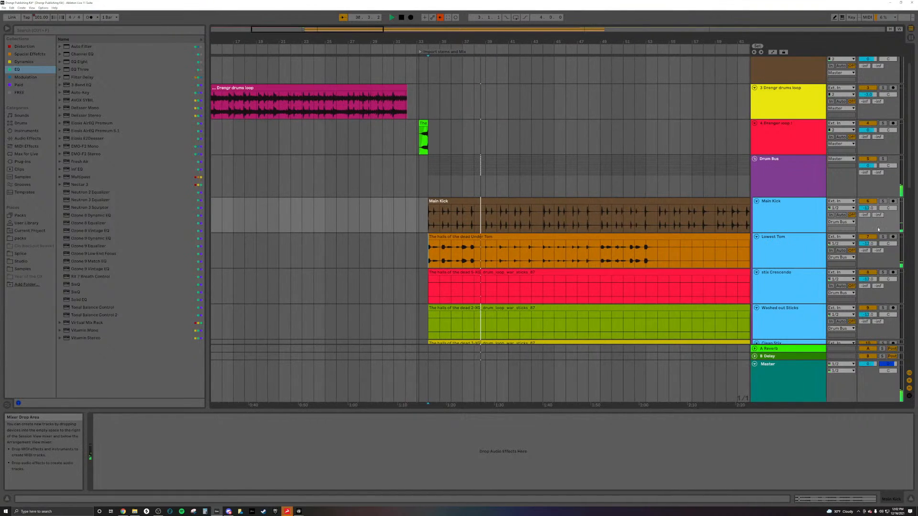
Reduce the volume of all tracks from Lowest Tom through Scream Ambience together, balancing them against Main Kick during playback.
left_click(785, 235)
scroll(789, 241, "down", 8)
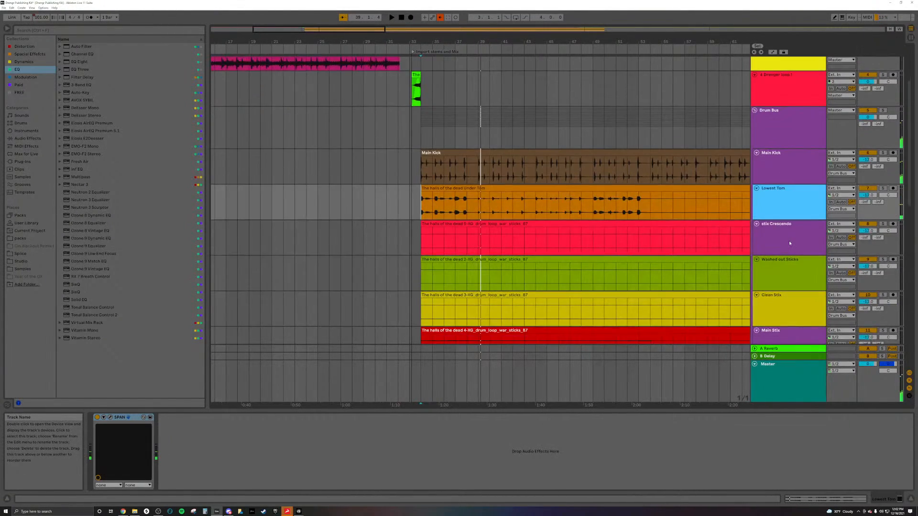
scroll(790, 243, "down", 8)
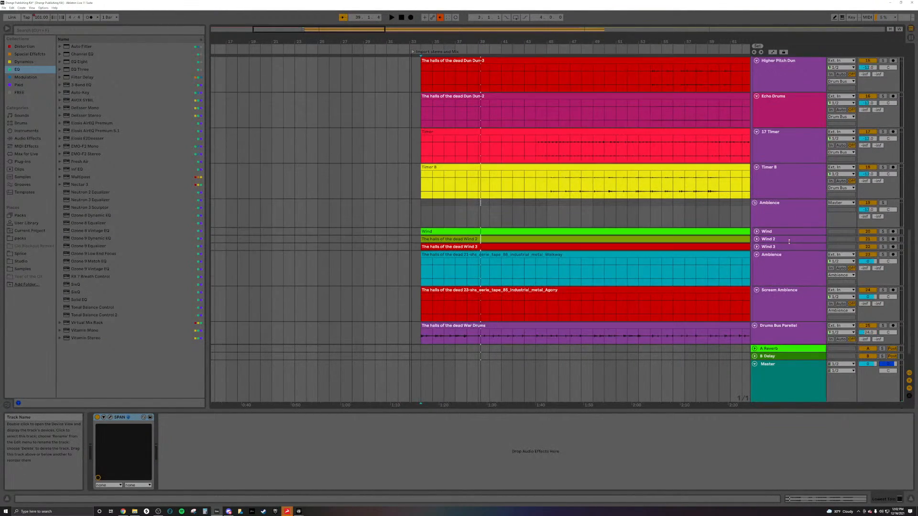
scroll(796, 262, "up", 3)
scroll(796, 262, "down", 3)
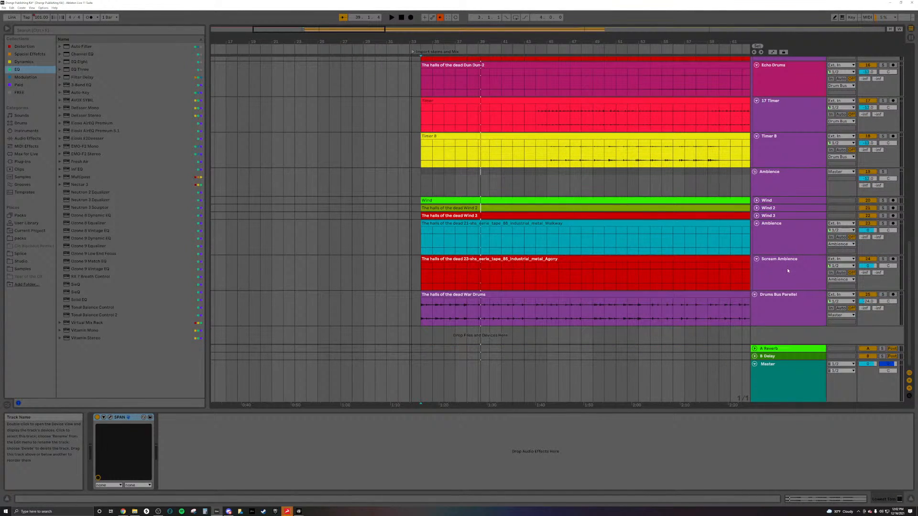
left_click(786, 281, "shift")
scroll(786, 281, "up", 14)
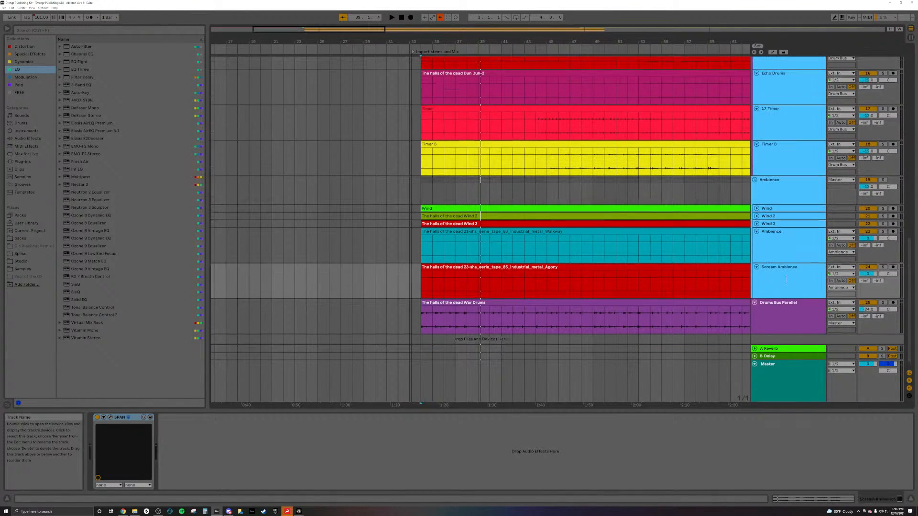
scroll(787, 281, "up", 10)
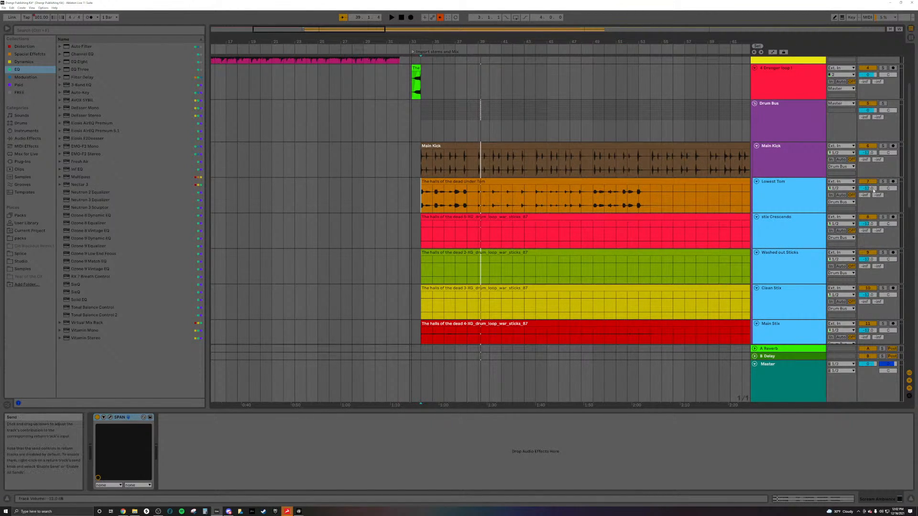
left_click_drag(873, 190, 873, 210)
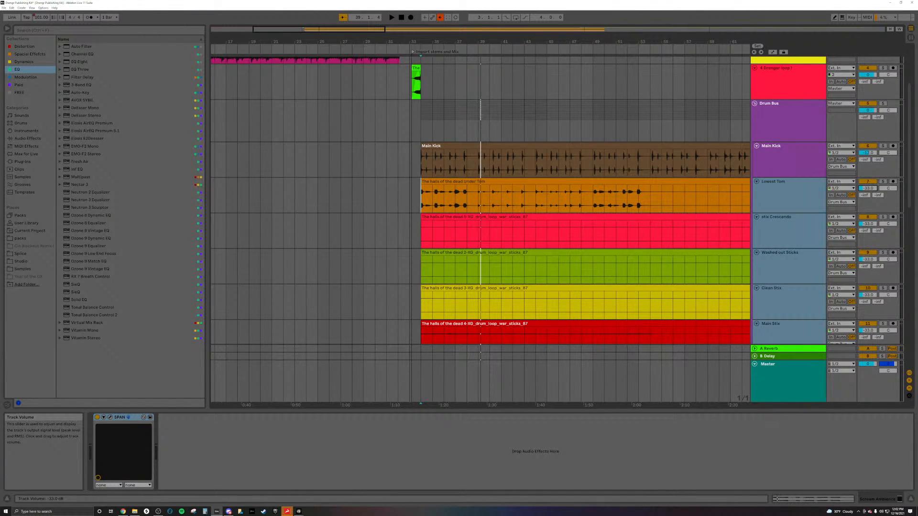
key("space")
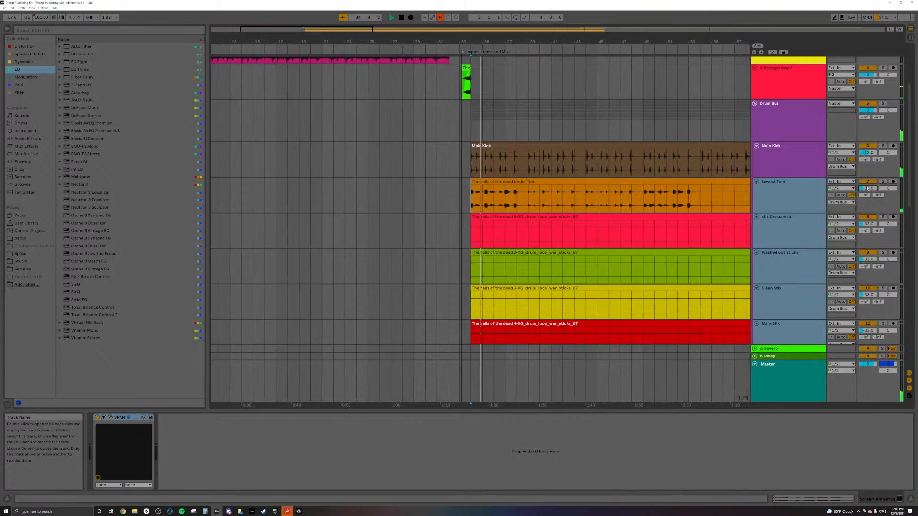
left_click_drag(868, 188, 868, 162)
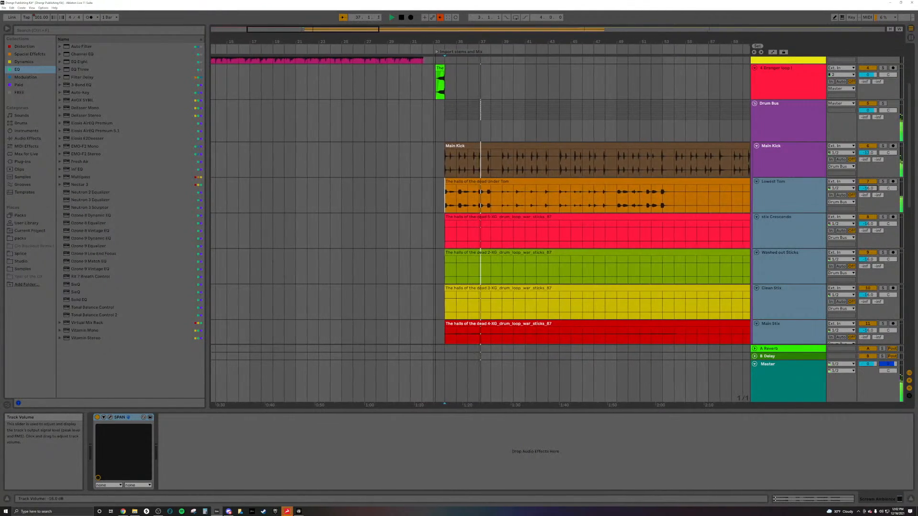
Add the Decapitator distortion to the Main Kick track, set its style to T, and close the plug-in window.
left_click(770, 151)
left_click(28, 54)
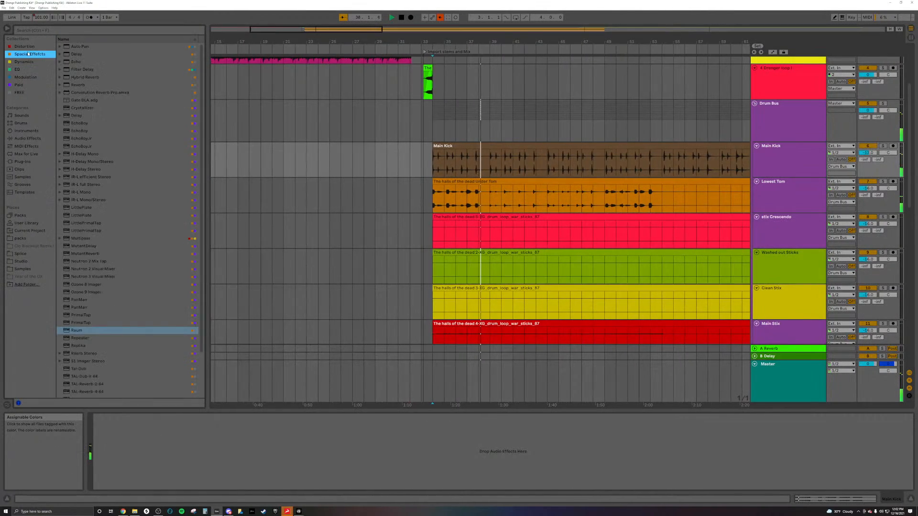
left_click(24, 46)
left_click(109, 163)
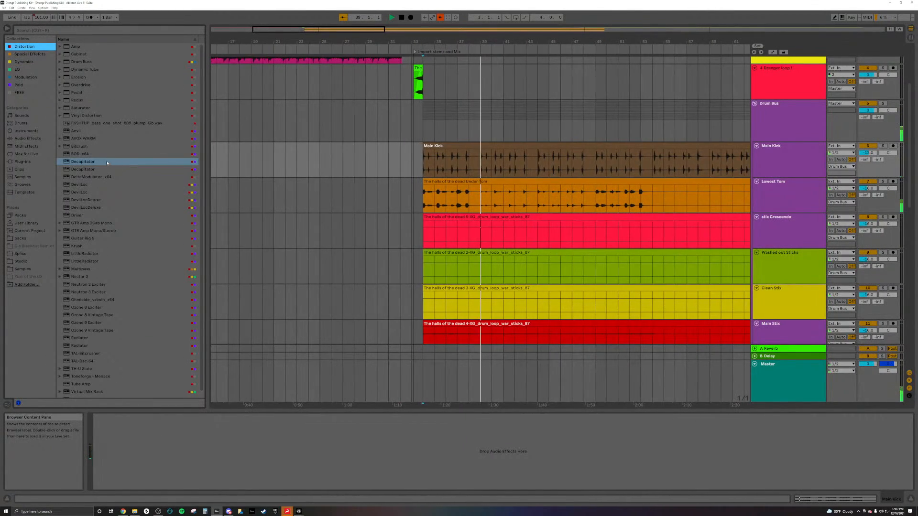
double_click(106, 162)
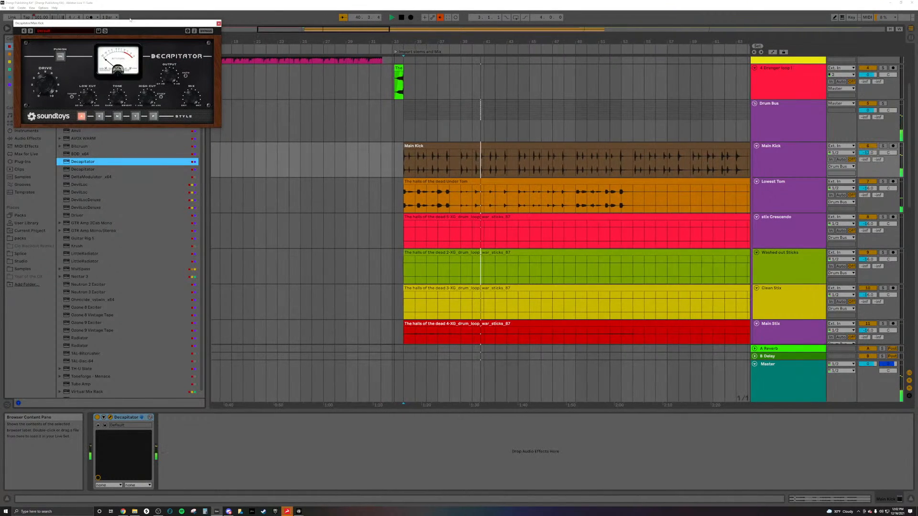
left_click_drag(130, 21, 306, 115)
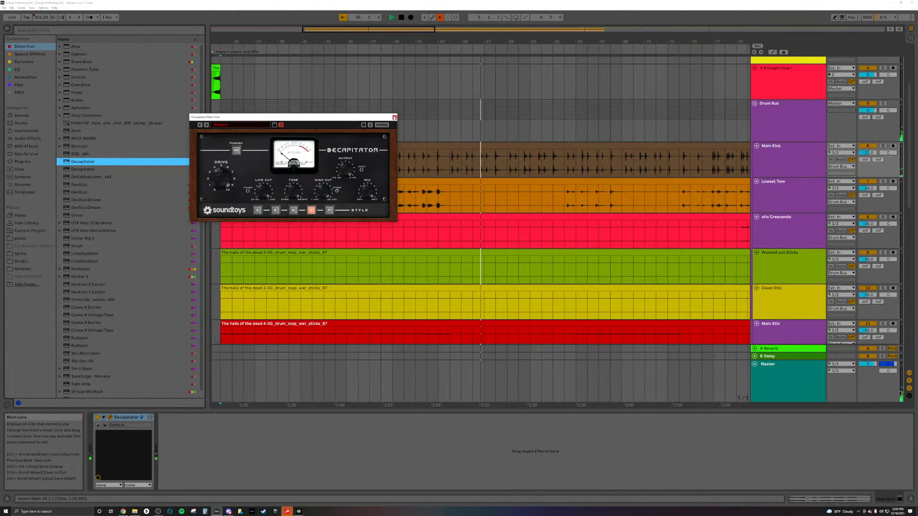
left_click(395, 117)
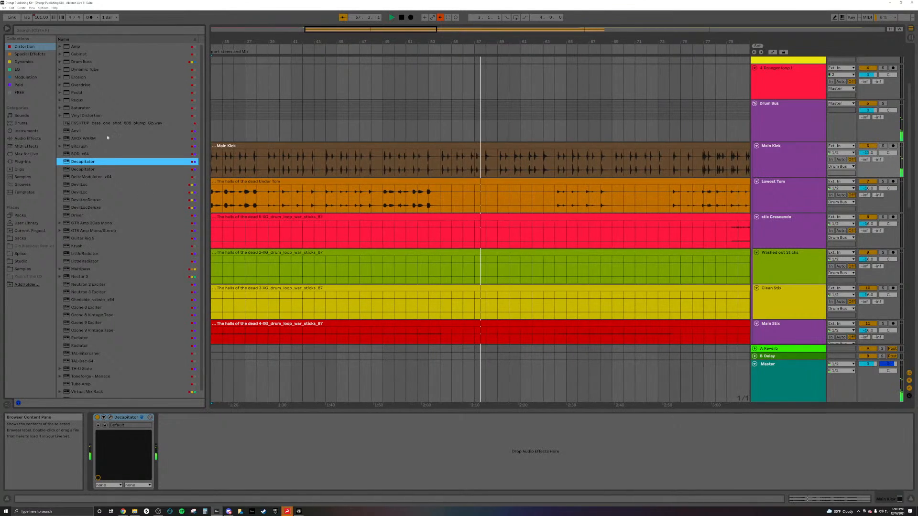
Play the soloed Main Kick from its start, compare it with Decapitator bypassed and active, and check the plug-in's settings.
left_click(98, 418)
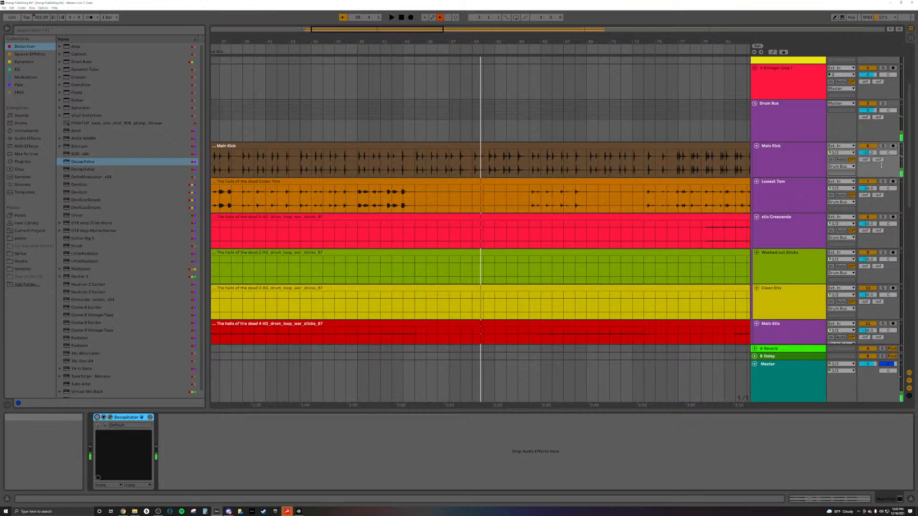
left_click(883, 146)
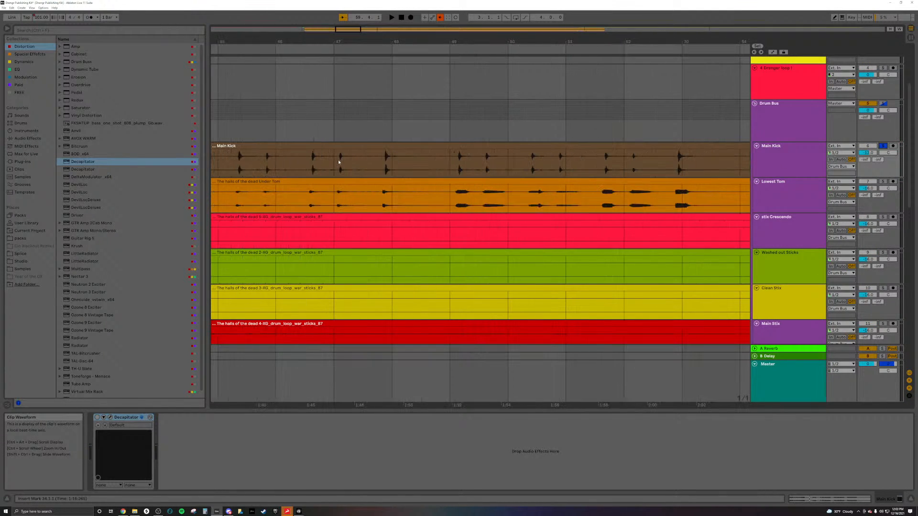
scroll(306, 160, "left", 4)
scroll(257, 153, "up", 5)
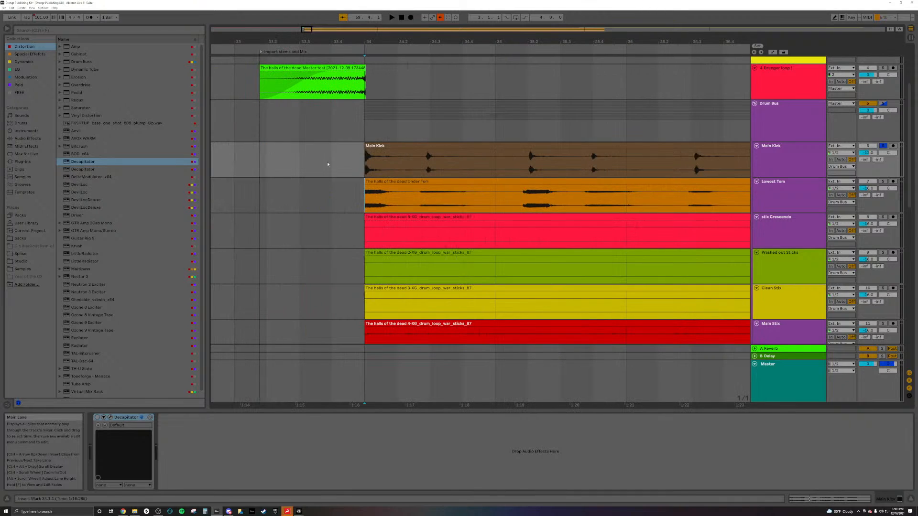
key("space")
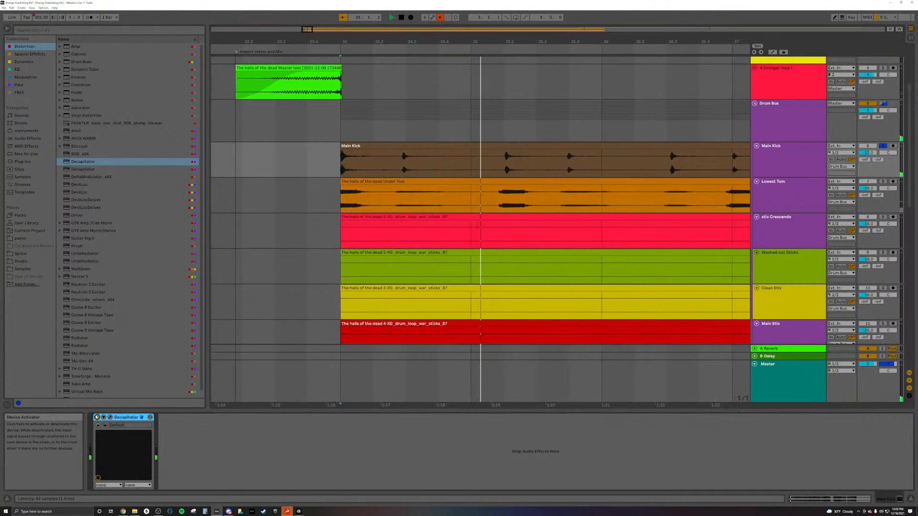
left_click(110, 417)
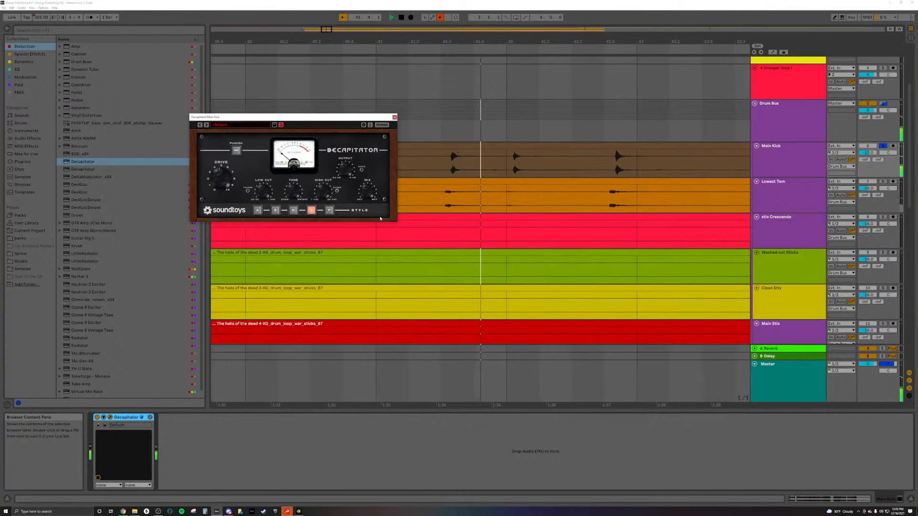
left_click(395, 118)
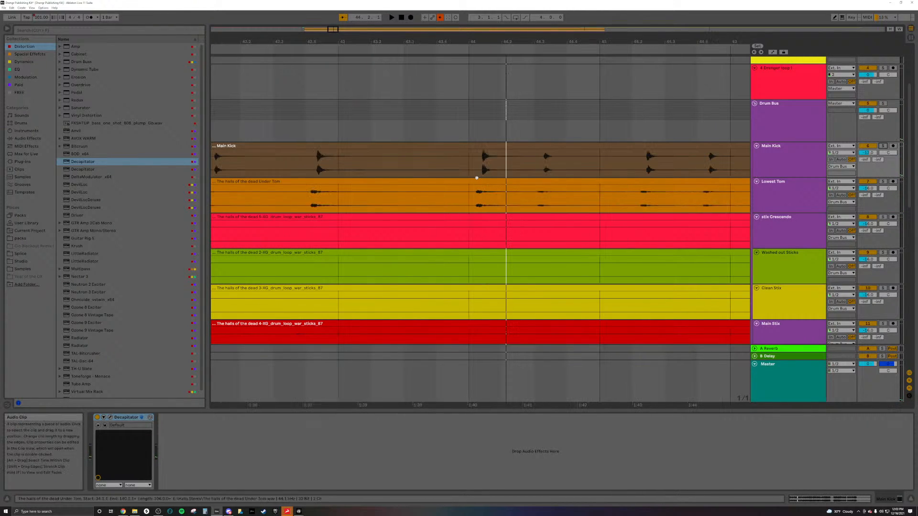
Turn off the arrangement's snap grid to allow free clip positioning.
right_click(509, 130)
left_click(526, 194)
scroll(442, 163, "down", 5)
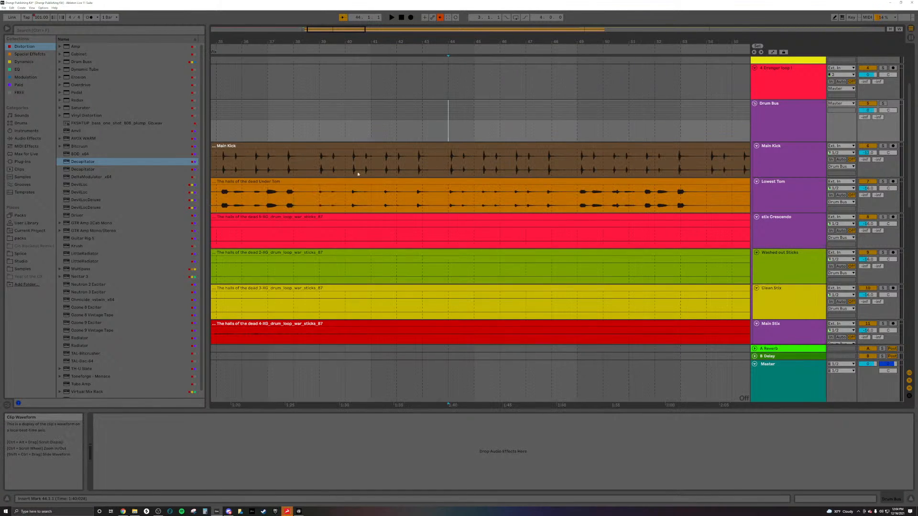
scroll(258, 161, "up", 5)
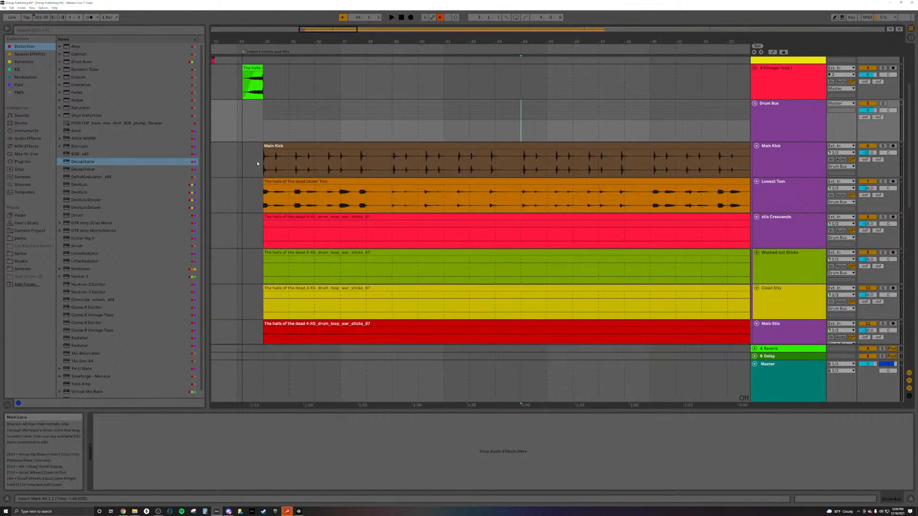
Split the Main Kick clip just before the hit at bar 44, align the second part with the Lowest Tom hit, and play it.
left_click(433, 170)
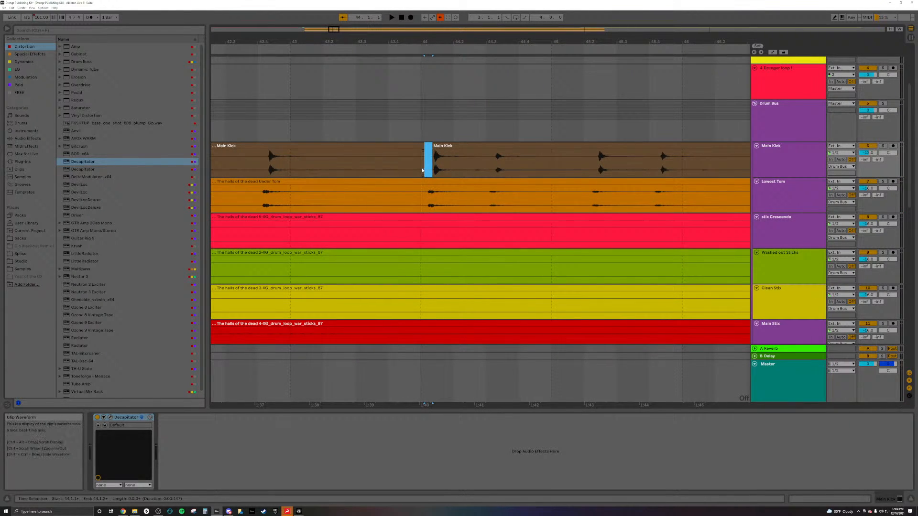
scroll(431, 168, "up", 3)
left_click(487, 148)
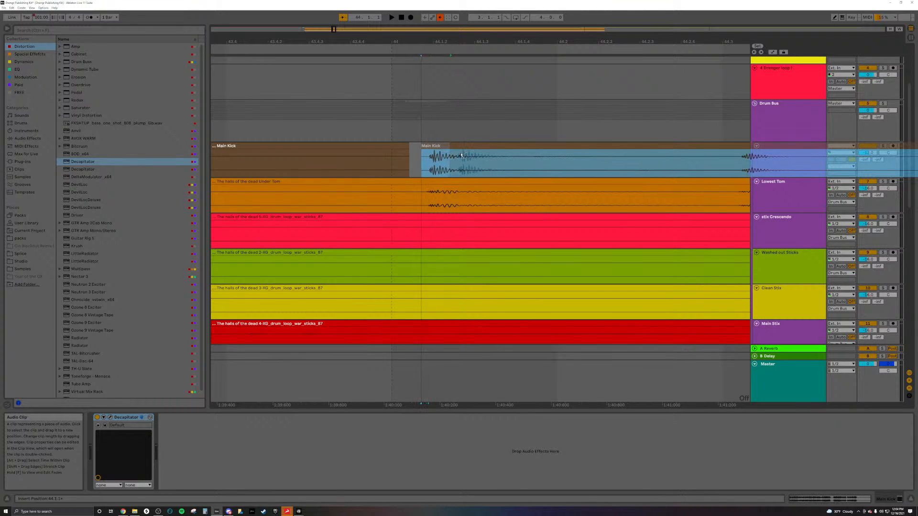
scroll(460, 156, "down", 2)
key("space")
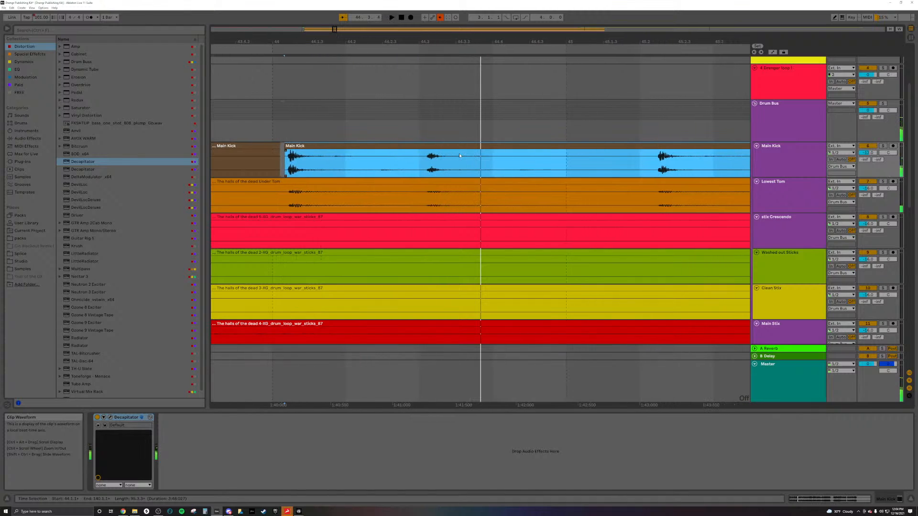
key("space")
Shift the split Main Kick clip so its hit lands slightly behind the Lowest Tom hit, and play it.
left_click_drag(331, 149, 315, 150)
key("space")
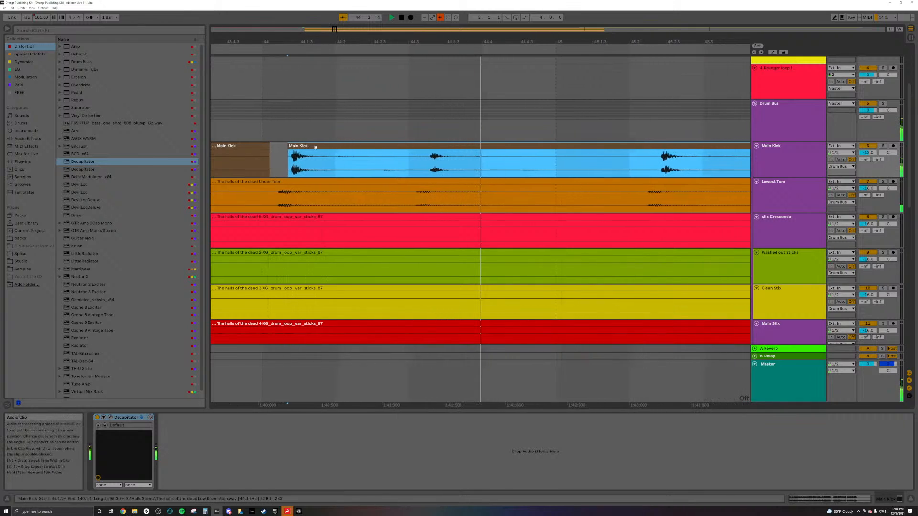
Undo the split and shift of the Main Kick clip near bar 44.
key("ctrl+z")
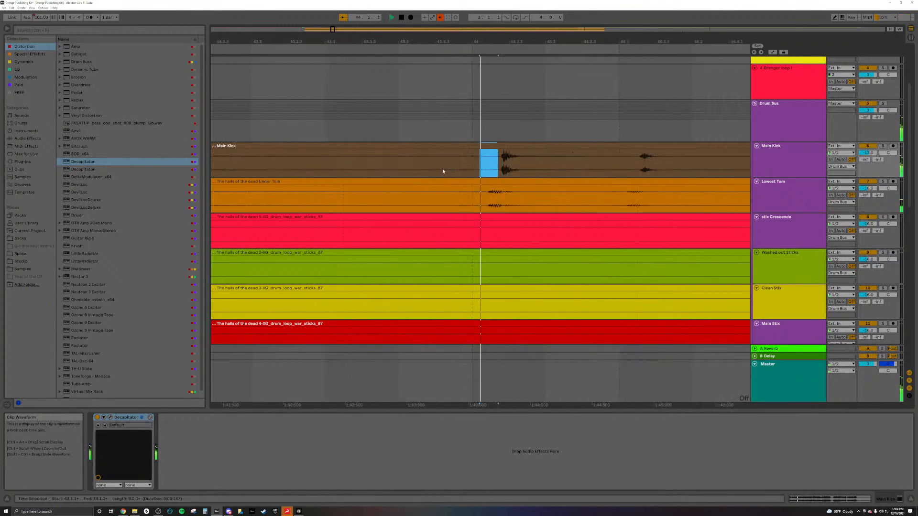
scroll(474, 171, "down", 3)
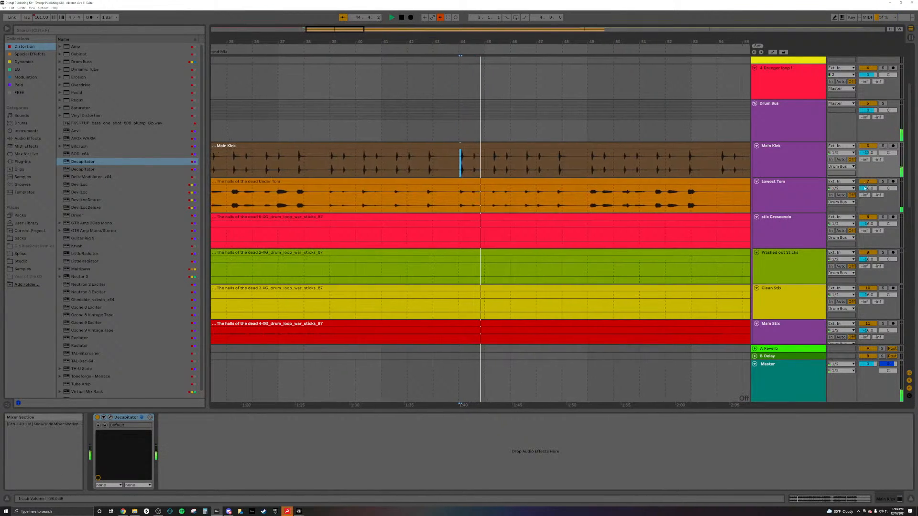
Add EQ Eight after Decapitator on Main Kick and make its first band a low cut at 177 Hz.
left_click(813, 165)
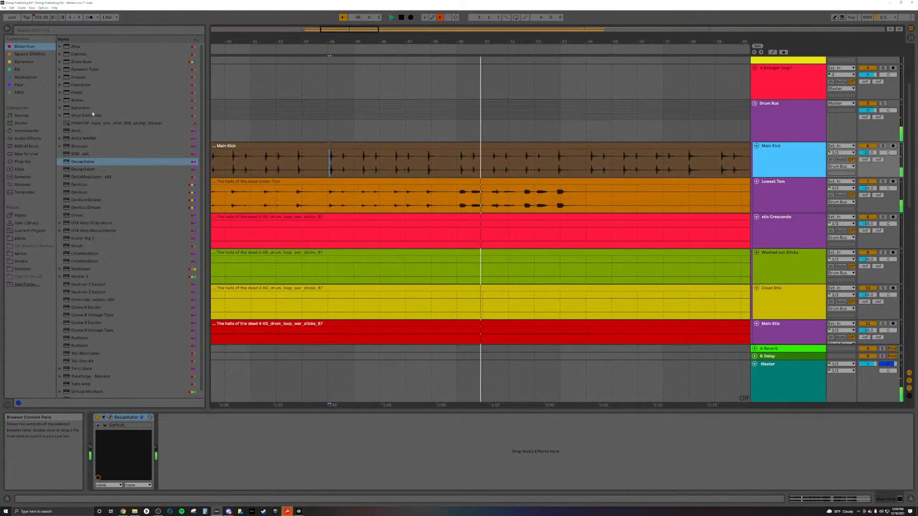
left_click(21, 71)
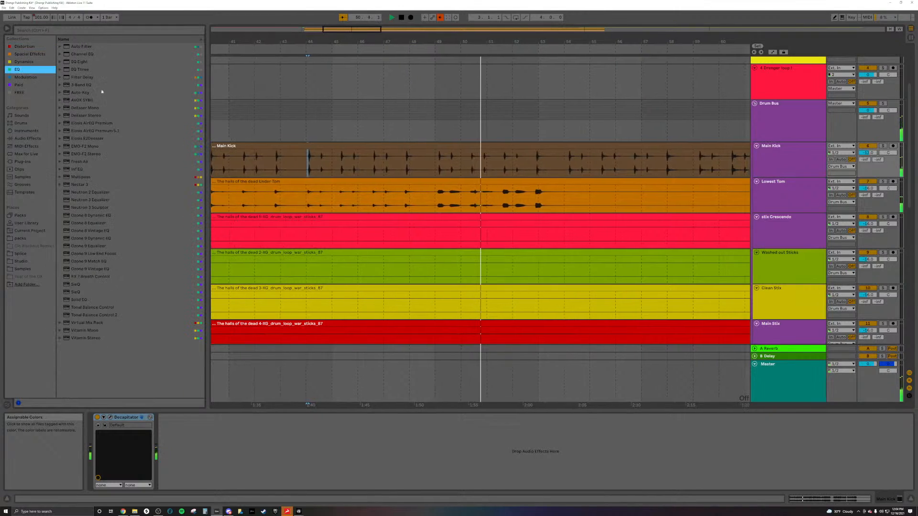
double_click(86, 62)
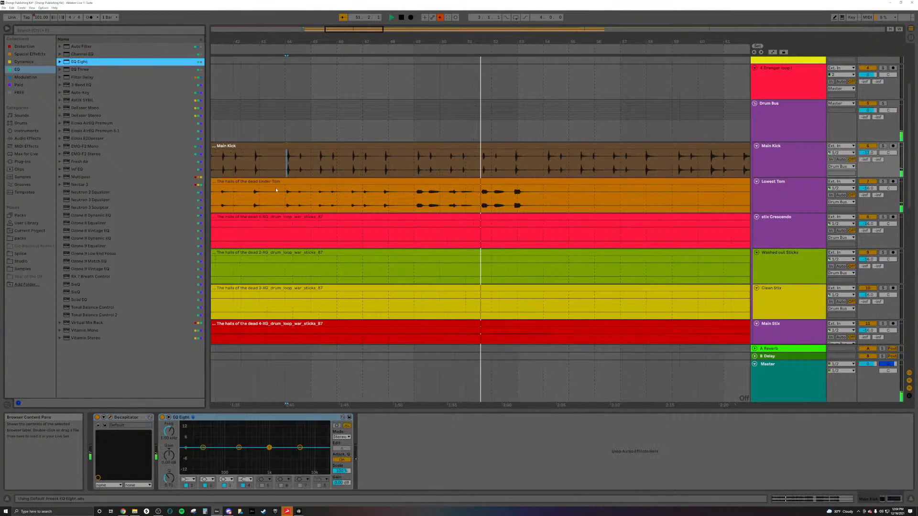
left_click(189, 479)
left_click(189, 432)
left_click_drag(170, 433, 170, 419)
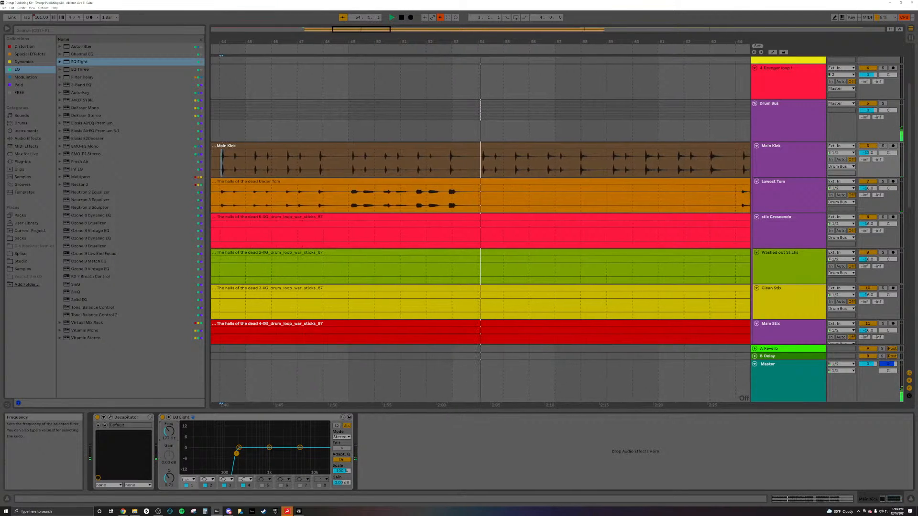
Show the automation of the low cut's frequency and play the soloed Lowest Tom around bar 53.
right_click(170, 433)
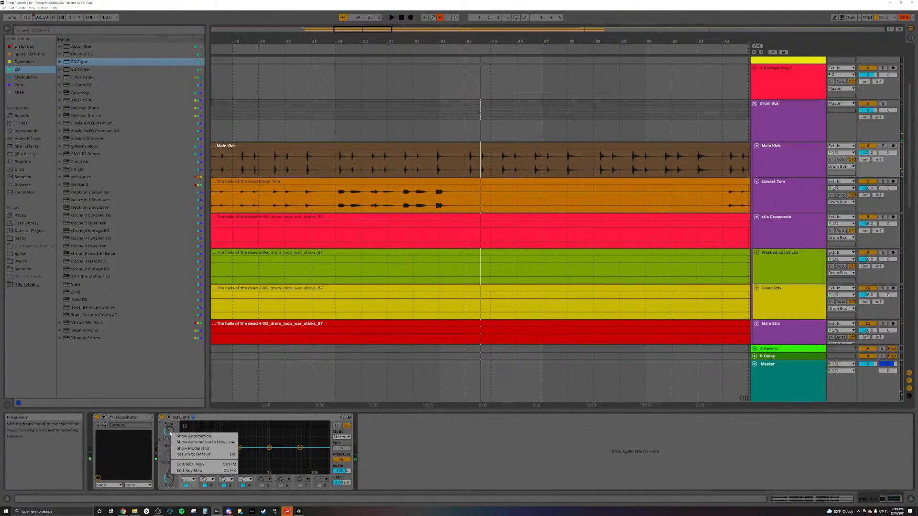
left_click(190, 436)
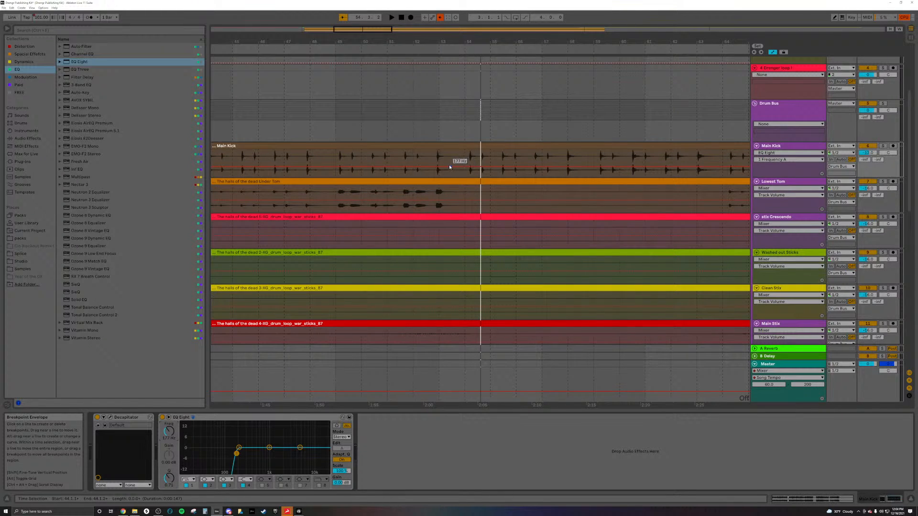
left_click(434, 193)
left_click(883, 183)
key("space")
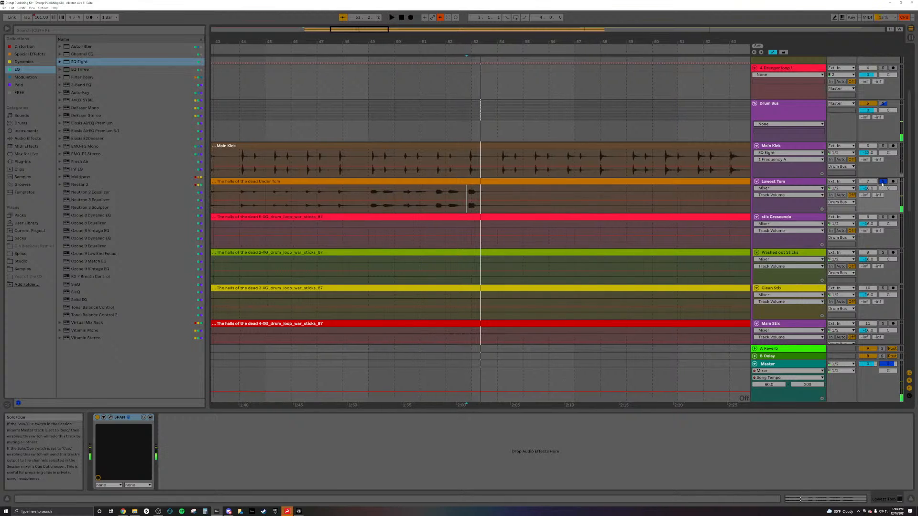
Automate Main Kick's low-cut frequency to ramp down to 10 Hz between the hit at bar 53 and bar 54.
scroll(502, 191, "up", 5)
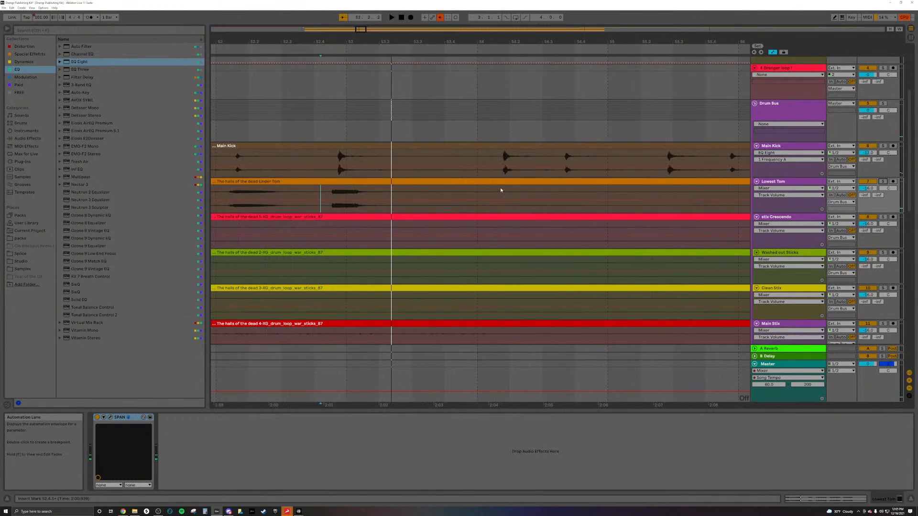
left_click(337, 168)
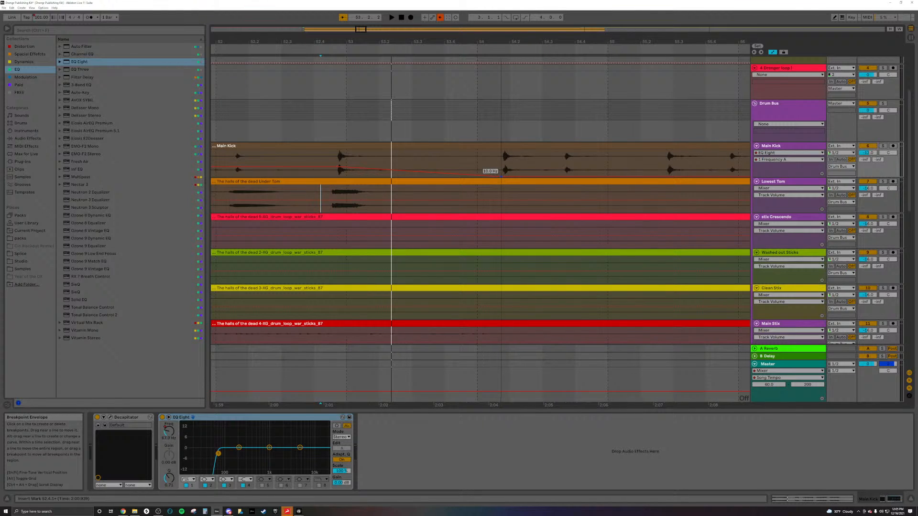
scroll(335, 168, "up", 8)
scroll(334, 169, "down", 8)
scroll(335, 169, "down", 5)
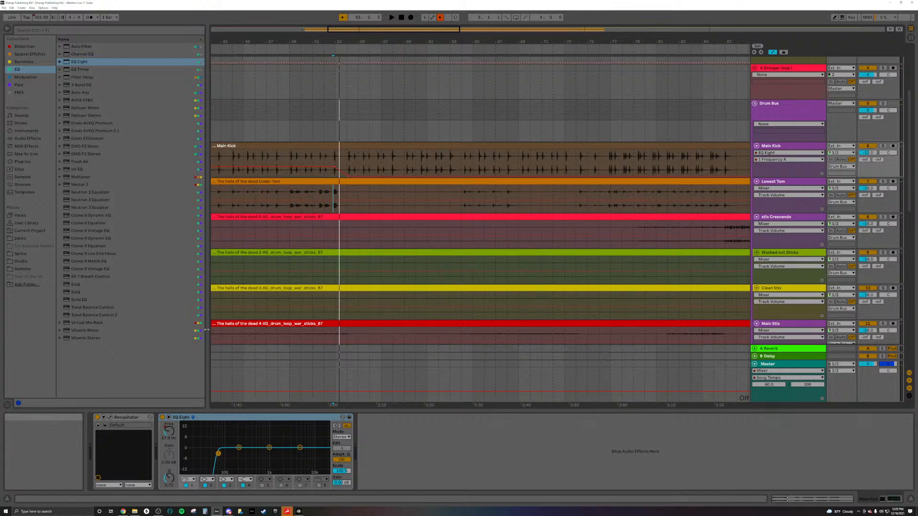
Play Main Kick from its start and lower the low-cut frequency automation before bar 53 to about 83 Hz.
left_click(285, 161)
key("space")
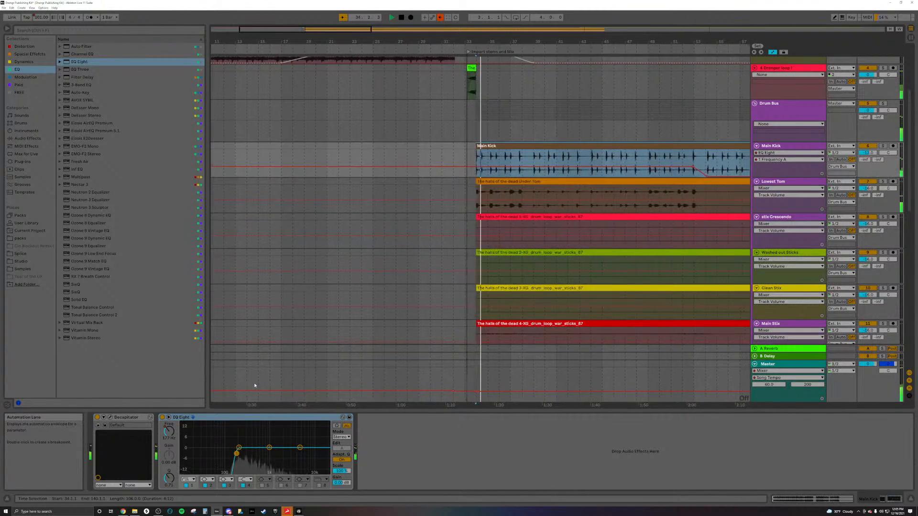
left_click(549, 128)
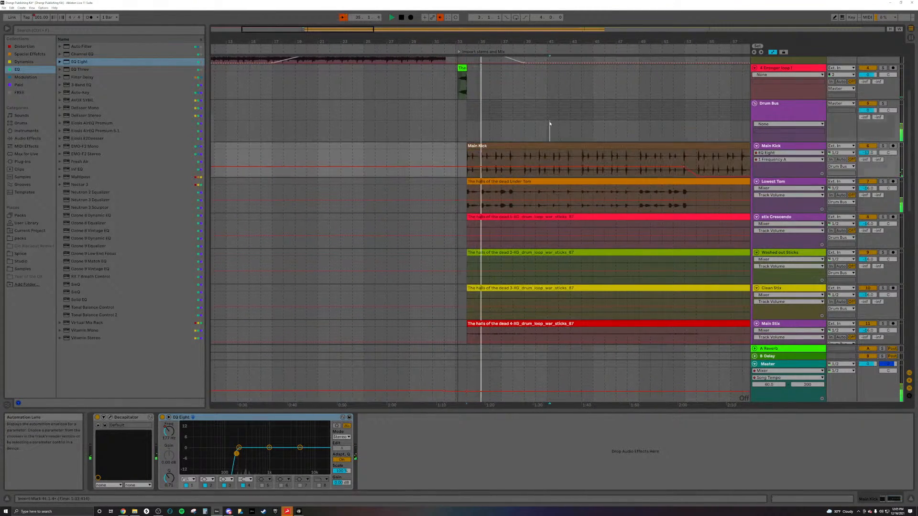
left_click(537, 169)
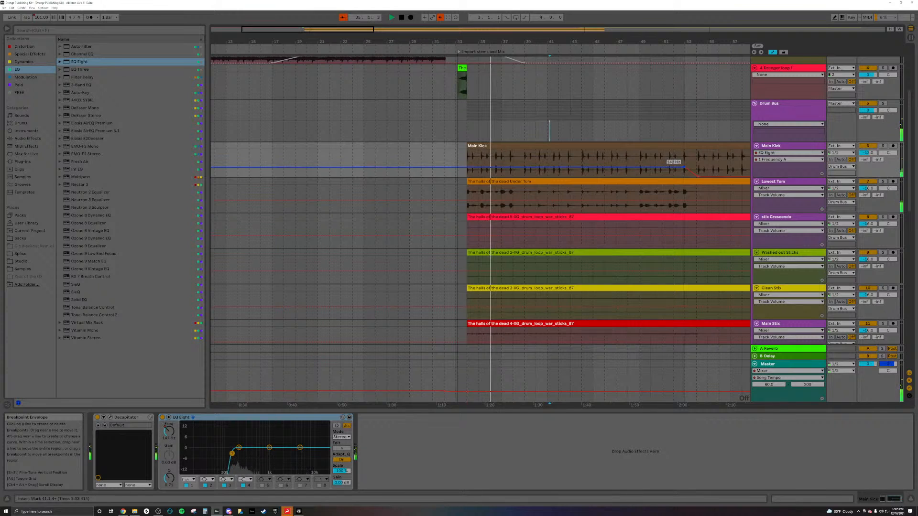
left_click_drag(538, 167, 537, 169)
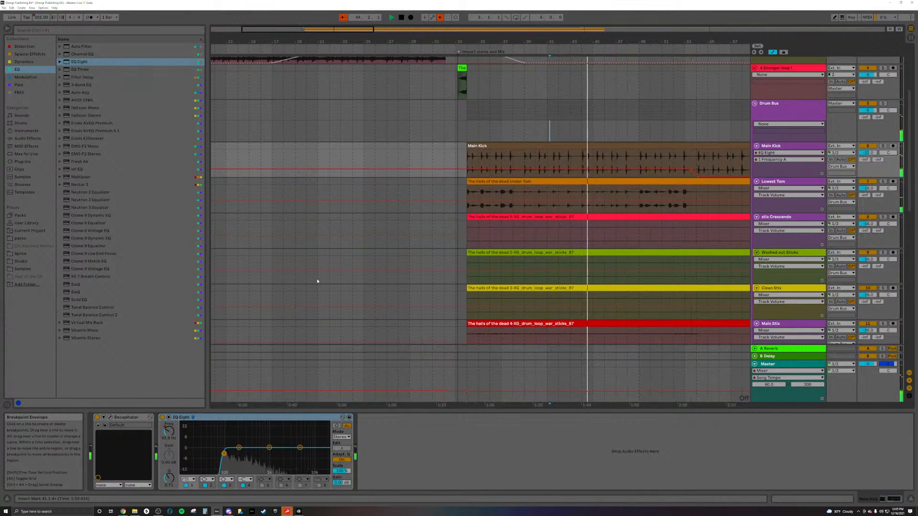
Raise the low cut's resonance and set its frequency before bar 53 to 100 Hz, with automation arm turned off.
left_click_drag(169, 478, 169, 505)
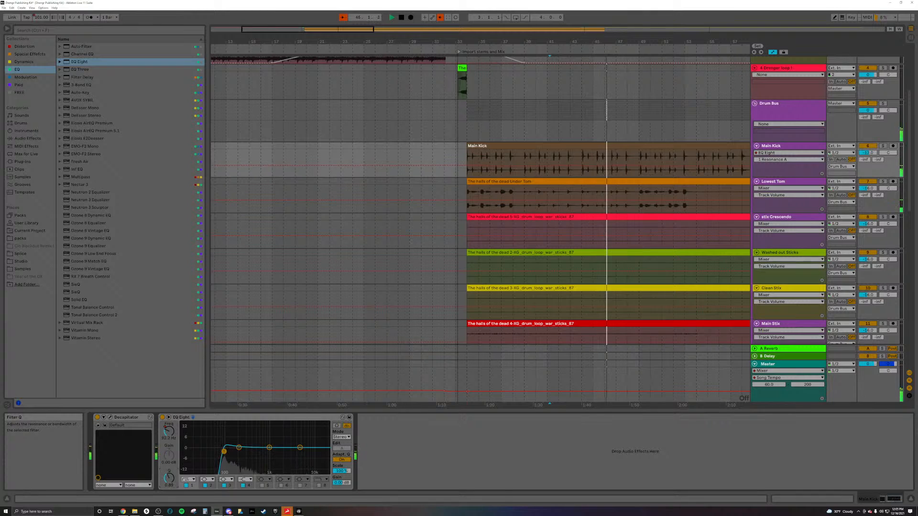
mouse_move(168, 431)
left_mouse_down()
mouse_move(168, 423)
mouse_move(168, 431)
left_mouse_up()
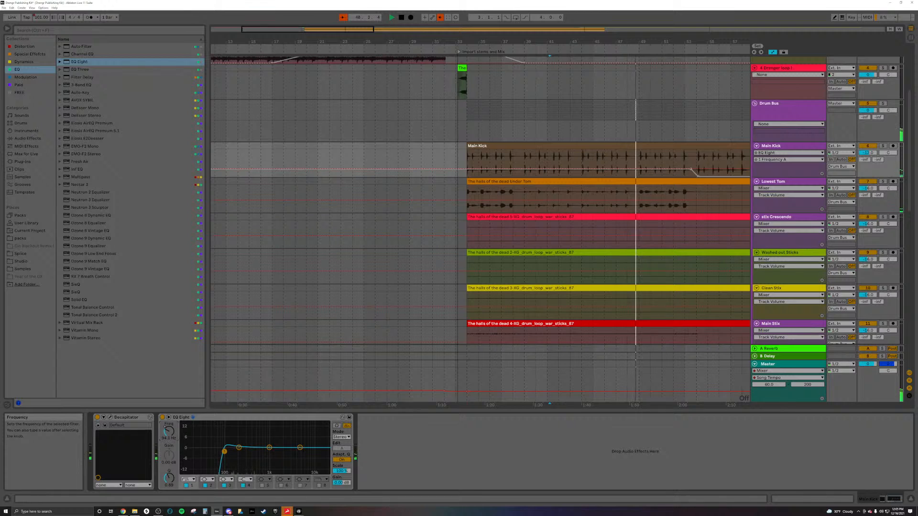
left_click_drag(168, 431, 168, 430)
key("space")
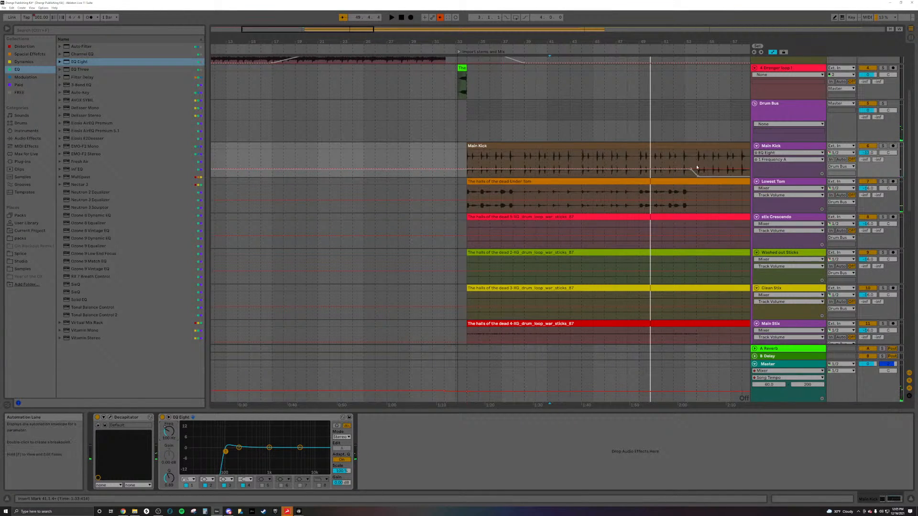
left_click(441, 17)
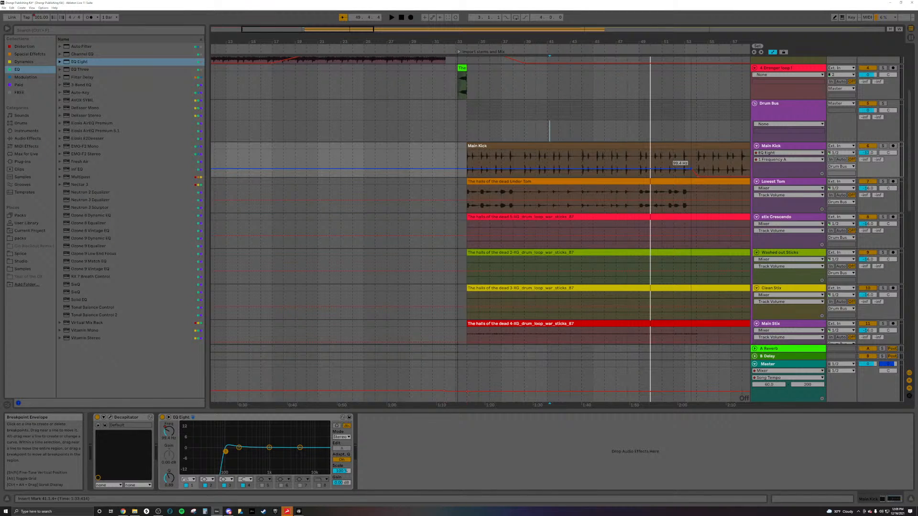
Raise the low-cut frequency automation from bar 64 to about bar 69, under the Lowest Tom hits, and play that section.
key("w")
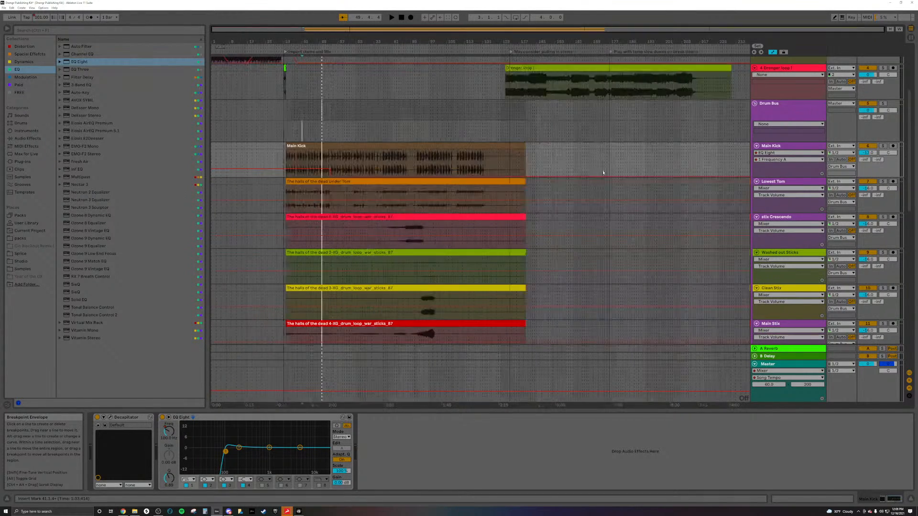
left_click(355, 172)
key("plus")
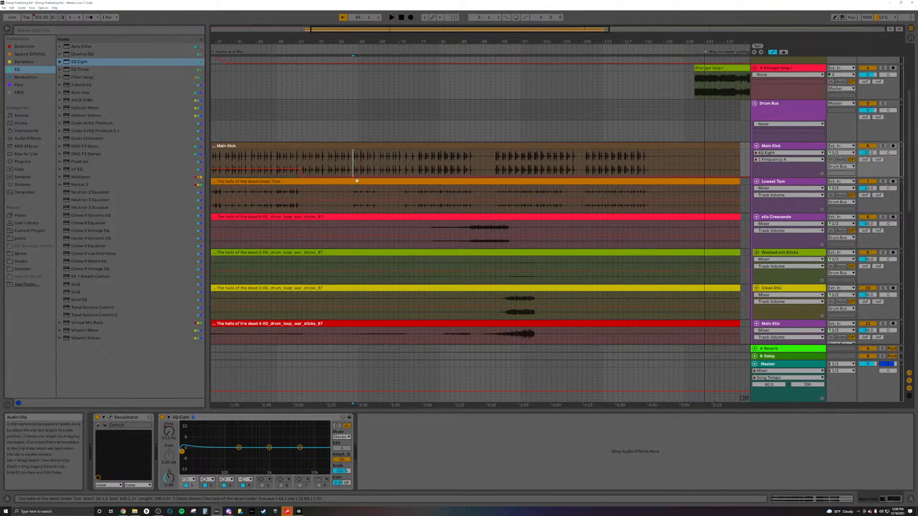
key("plus")
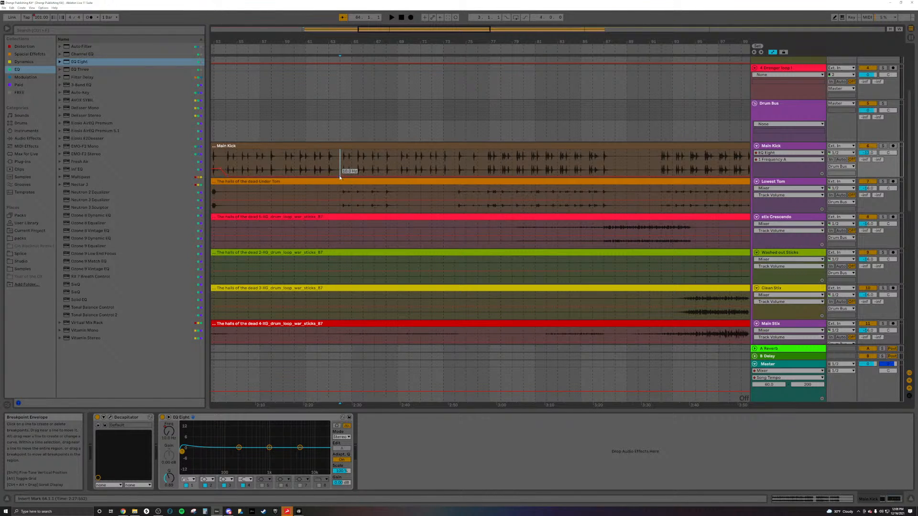
key("plus")
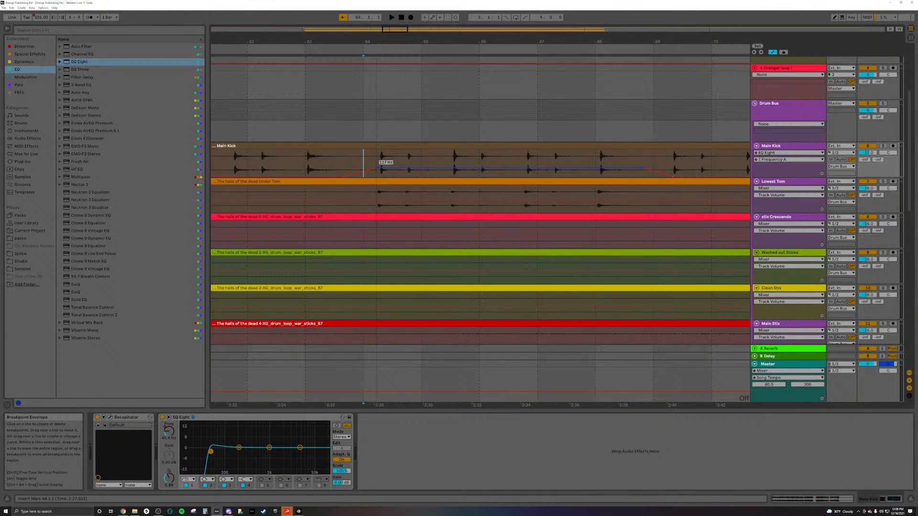
key("space")
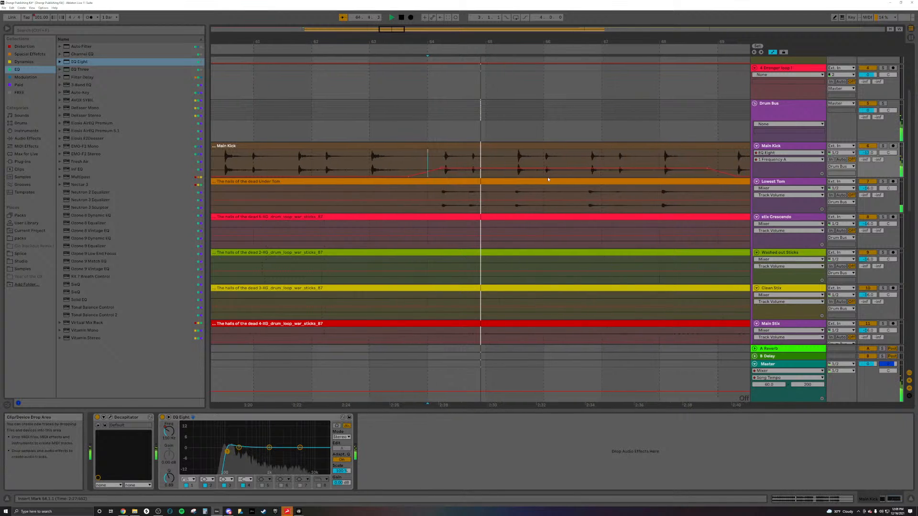
scroll(549, 178, "down", 2)
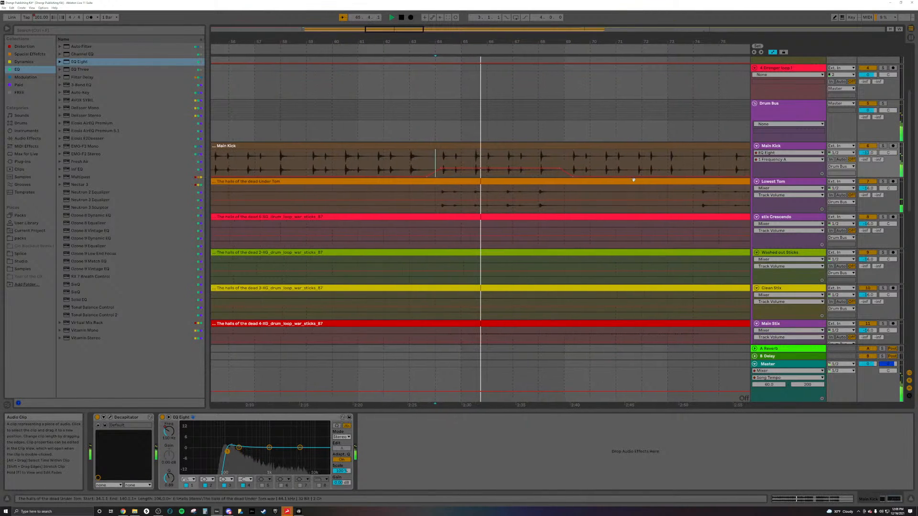
Mark the Lowest Tom's re-entry near bar 74 and examine the kick and tom hits across the rest of the arrangement.
left_click(680, 175)
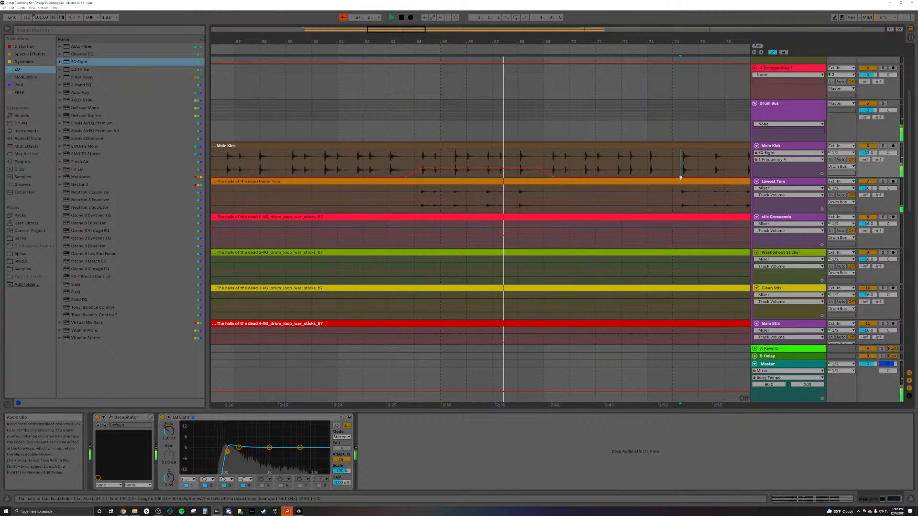
scroll(680, 179, "right", 15)
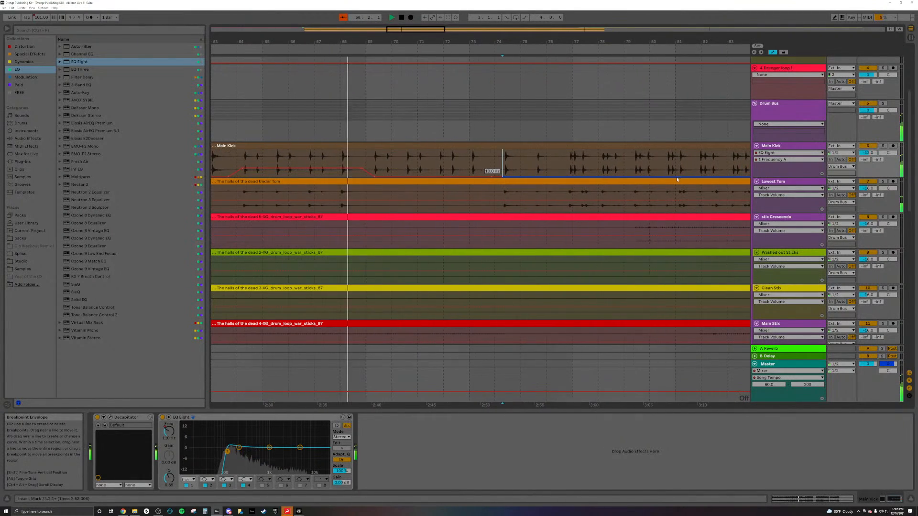
scroll(683, 179, "right", 2)
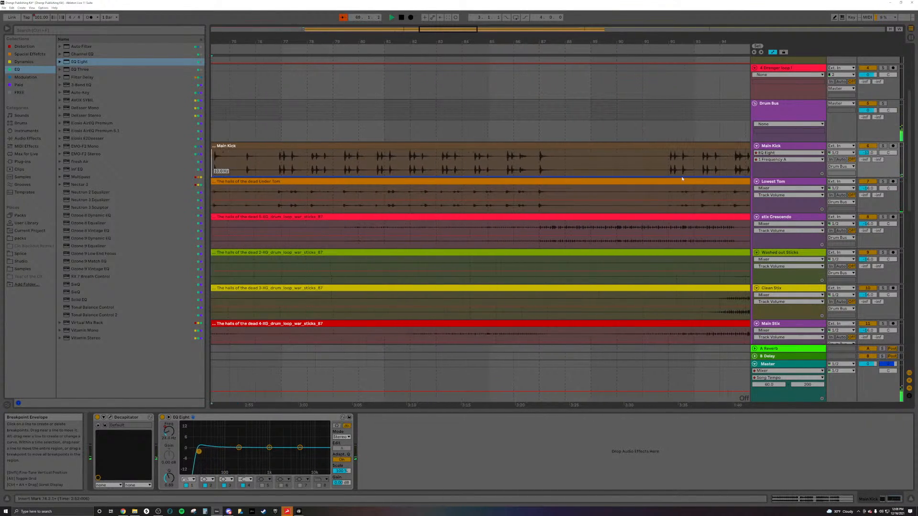
scroll(658, 178, "right", 7)
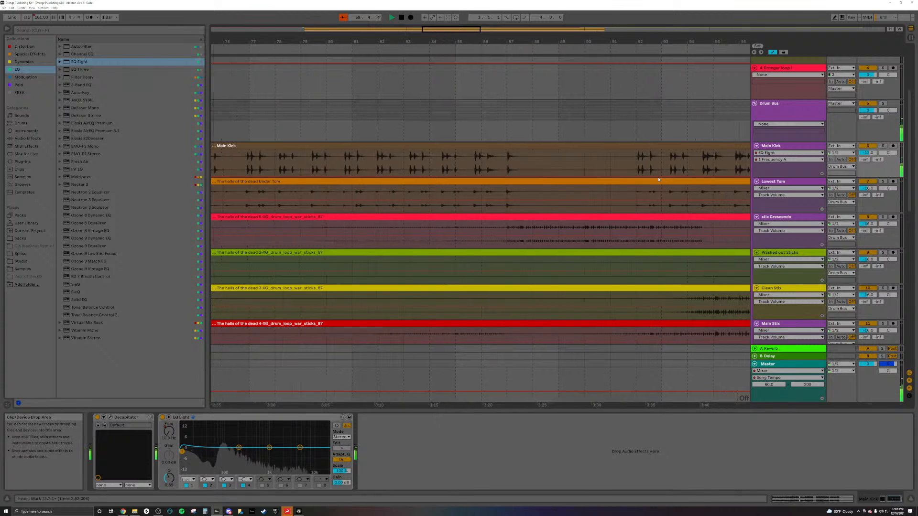
scroll(662, 177, "down", 1)
scroll(666, 175, "down", 5)
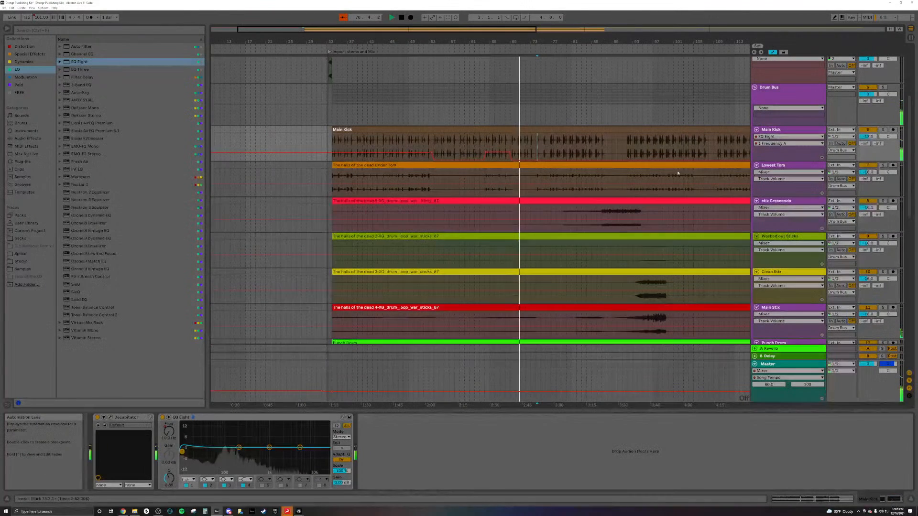
scroll(719, 173, "right", 2)
scroll(721, 172, "up", 6)
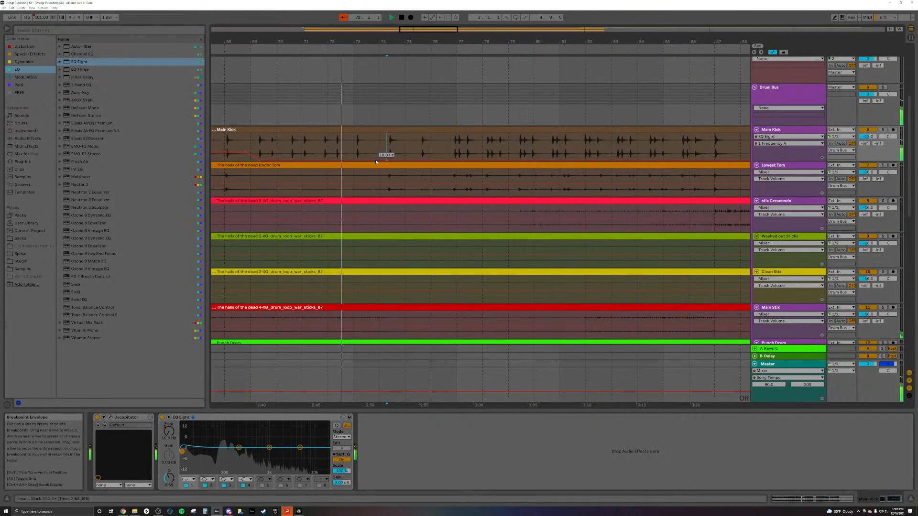
Automate Main Kick's low-cut frequency to ramp up to about 123 Hz at the Lowest Tom's re-entry near bar 74.
left_click_drag(386, 161, 387, 153)
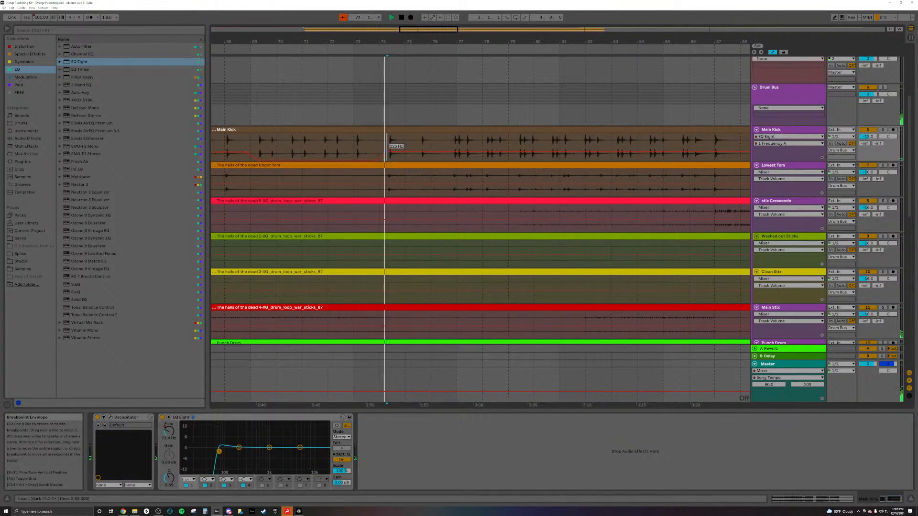
scroll(388, 158, "up", 5)
left_click_drag(382, 153, 387, 152)
scroll(389, 152, "down", 5)
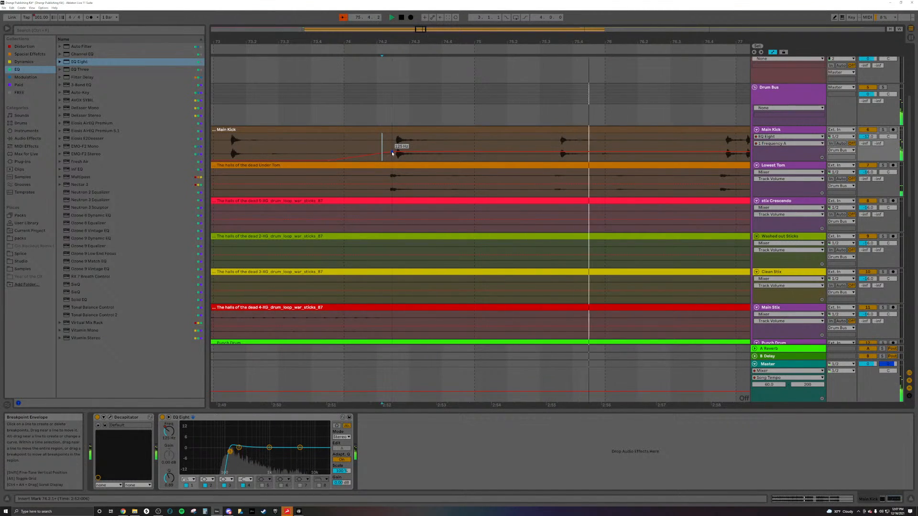
left_click(355, 173)
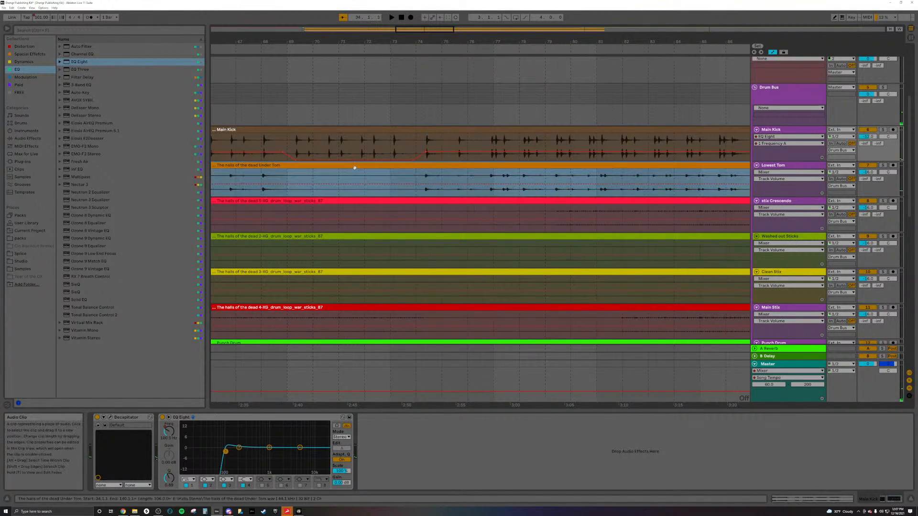
Fold the Main Kick track and raise the Lowest Tom's volume slightly while playing from bar 34.
left_click(757, 130)
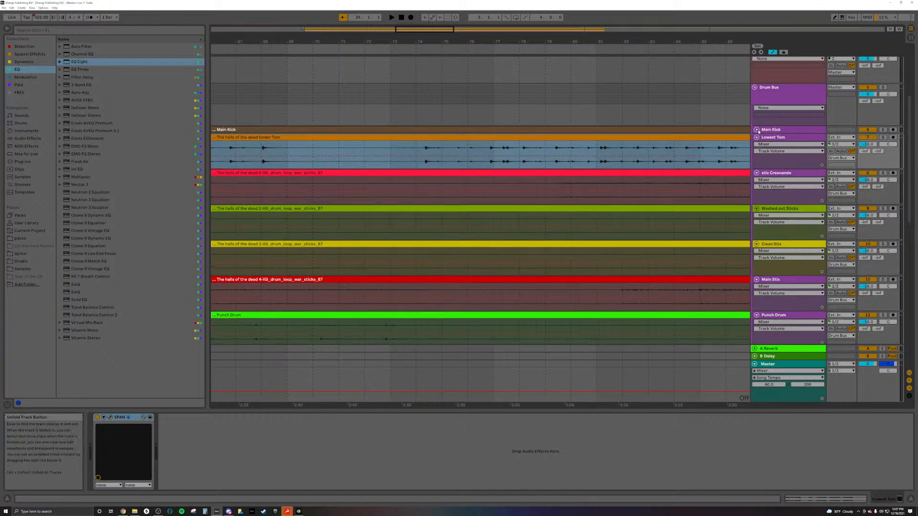
key("space")
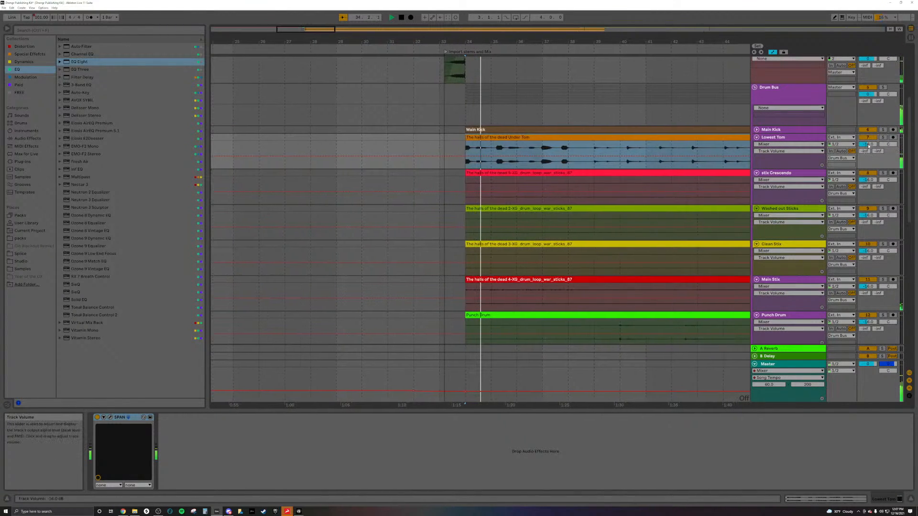
mouse_move(868, 144)
left_mouse_down()
mouse_move(868, 131)
mouse_move(868, 142)
left_mouse_up()
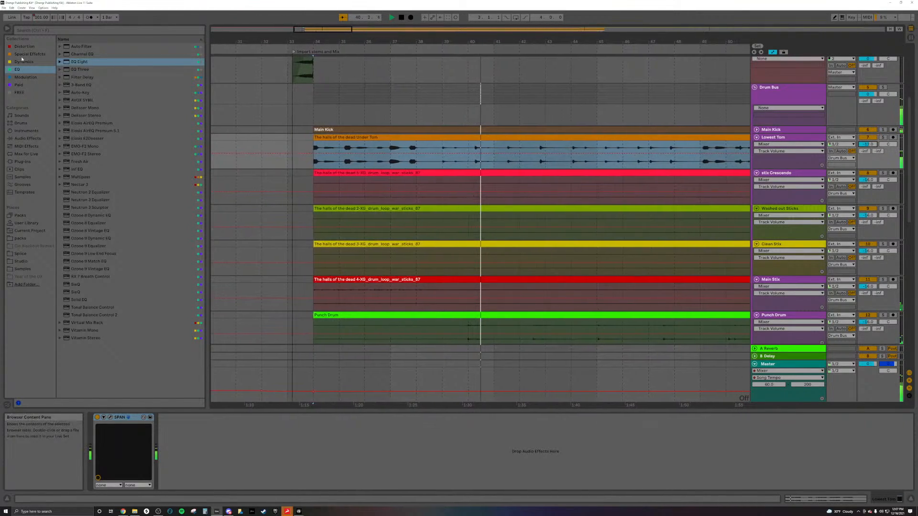
Add the Decapitator distortion to the Lowest Tom and adjust its drive and tone during playback.
left_click(24, 46)
double_click(83, 162)
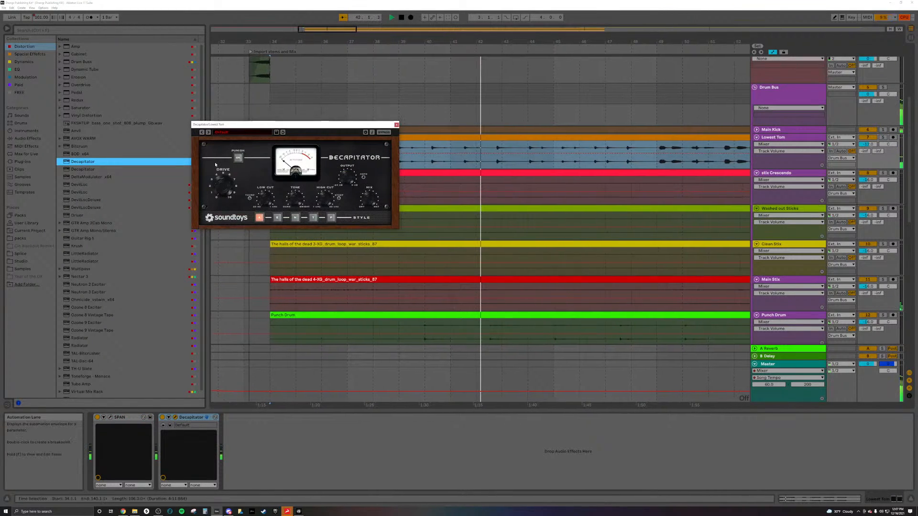
left_click_drag(224, 185, 231, 171)
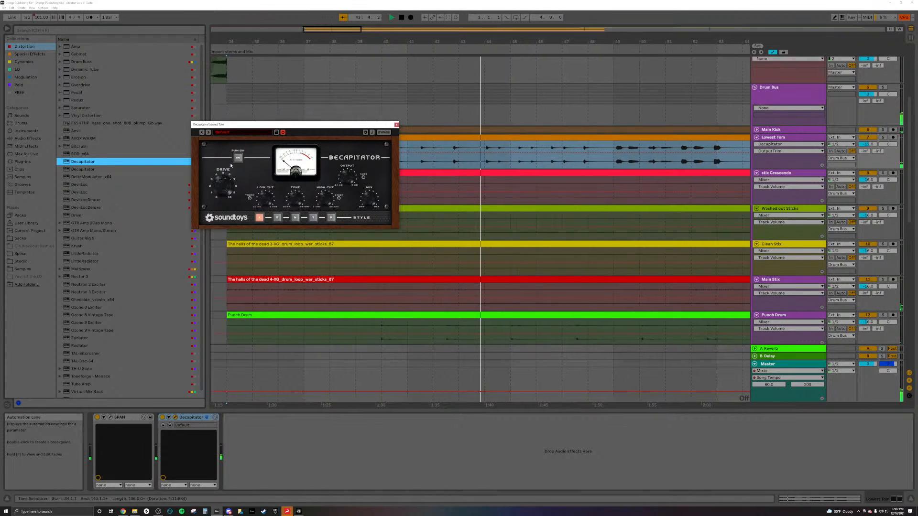
left_click_drag(295, 197, 294, 205)
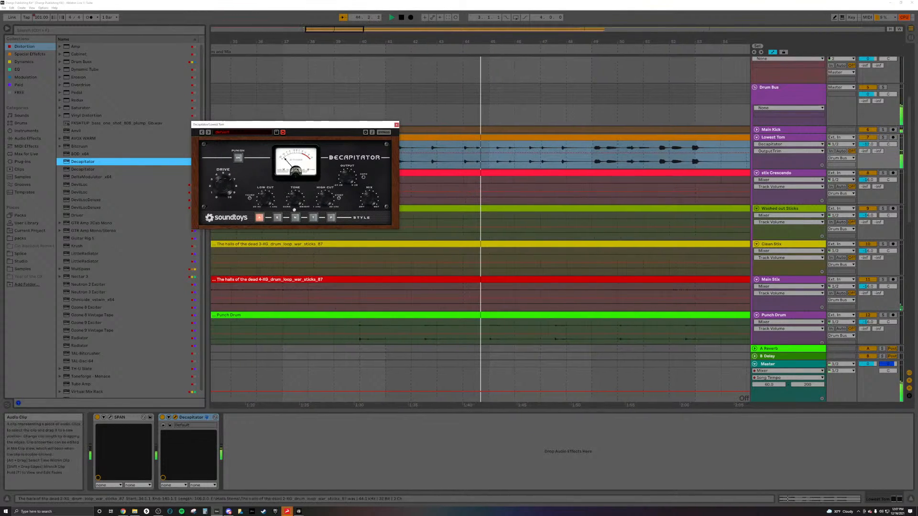
left_click_drag(230, 192, 230, 210)
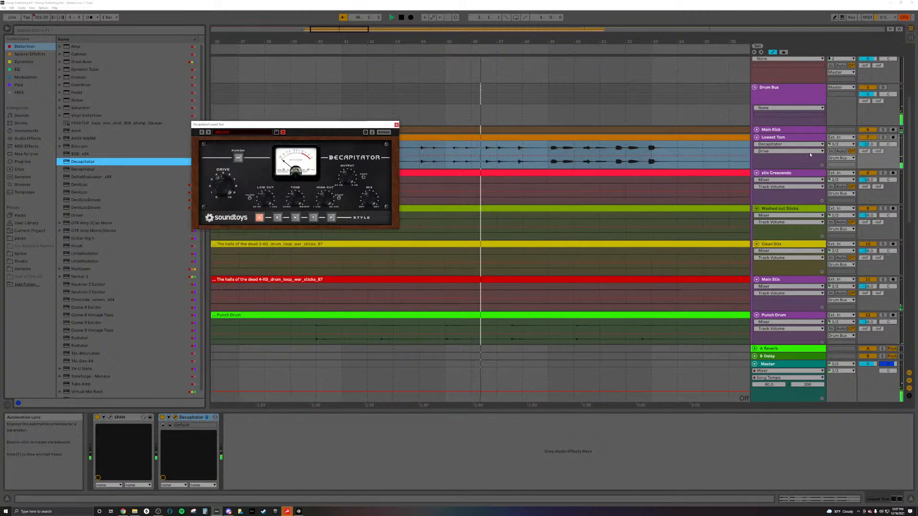
Solo the Lowest Tom, replay it from bar 34, and switch Decapitator to the N style.
left_click(883, 138)
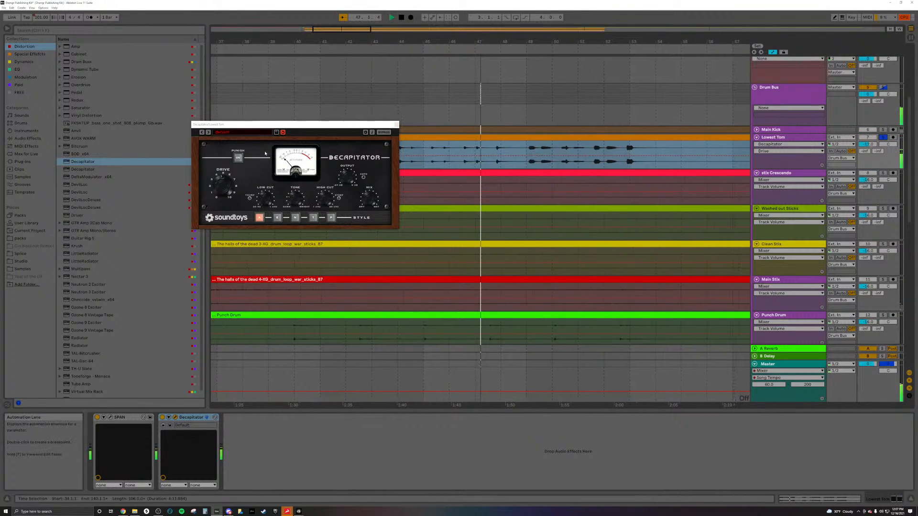
key("space")
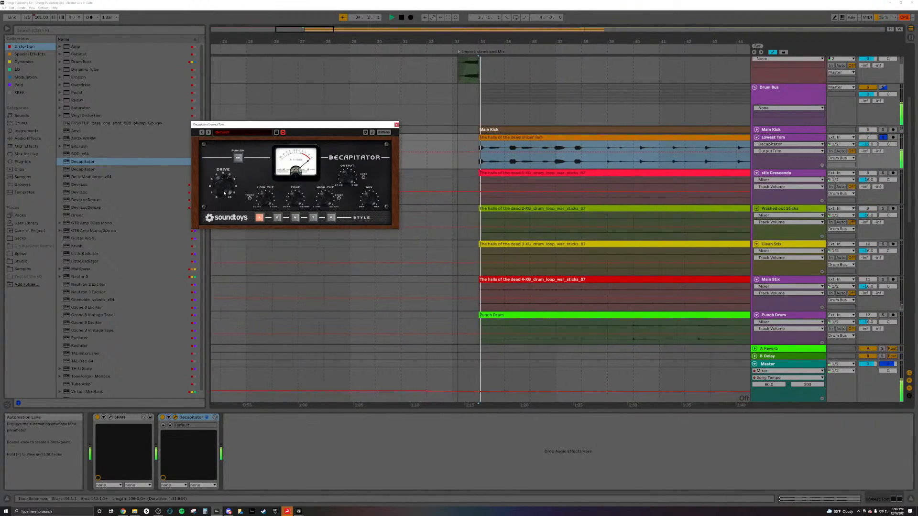
key("space")
key("space")
key("space")
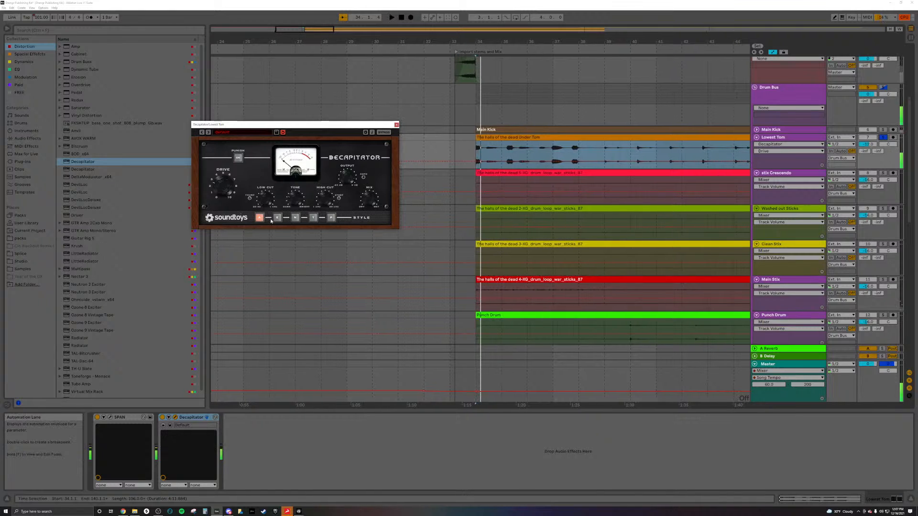
left_click(295, 218)
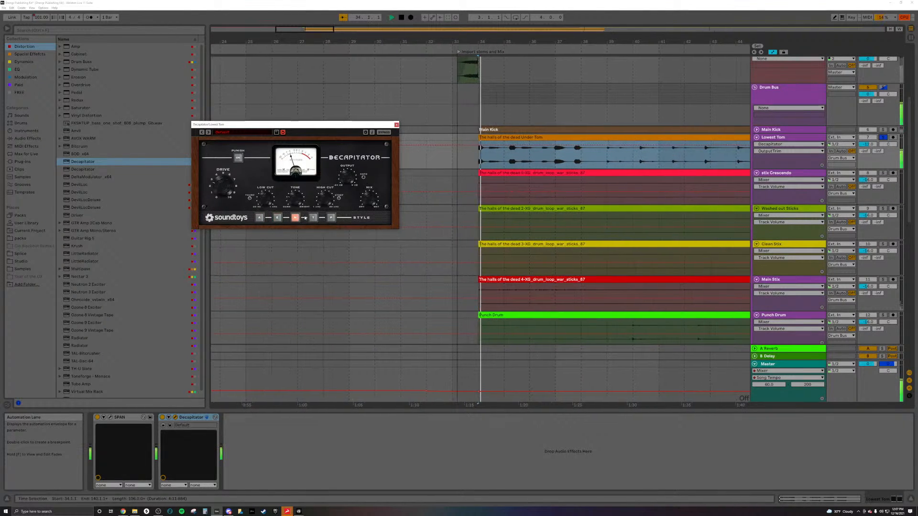
Compare the soloed Lowest Tom with Decapitator bypassed and active, readjusting the drive between listens.
left_click(383, 132)
key("space")
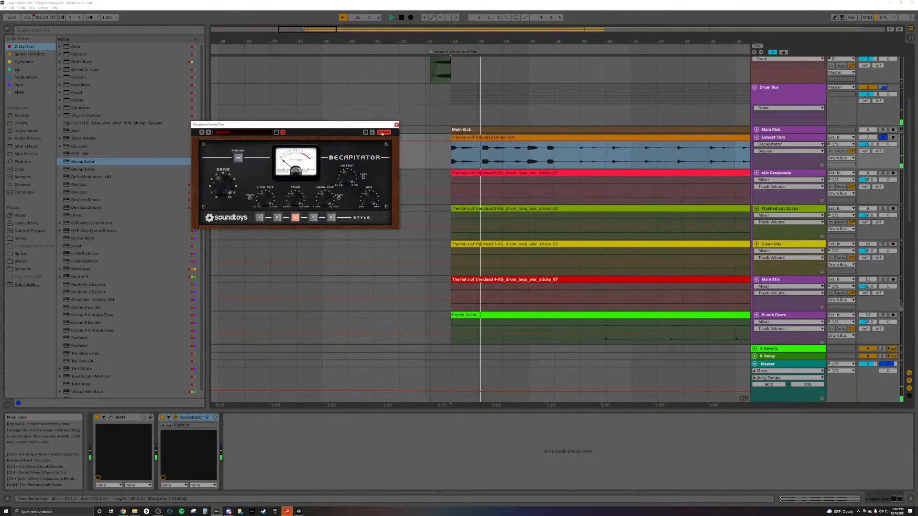
left_click_drag(226, 185, 228, 187)
left_click(228, 188)
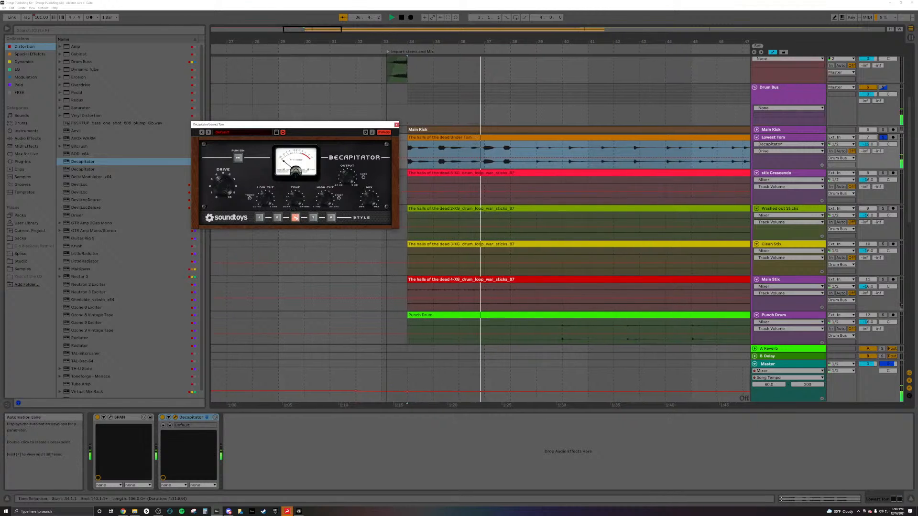
left_click(385, 132)
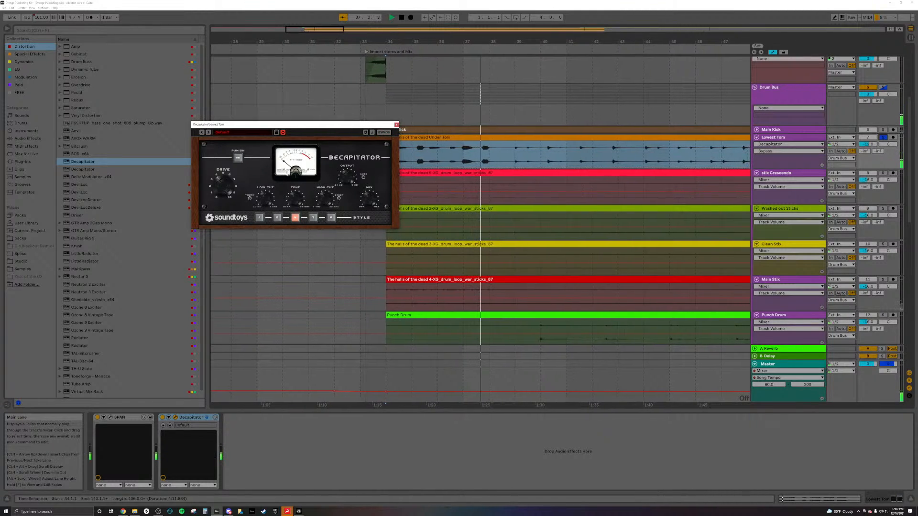
left_click_drag(223, 187, 221, 196)
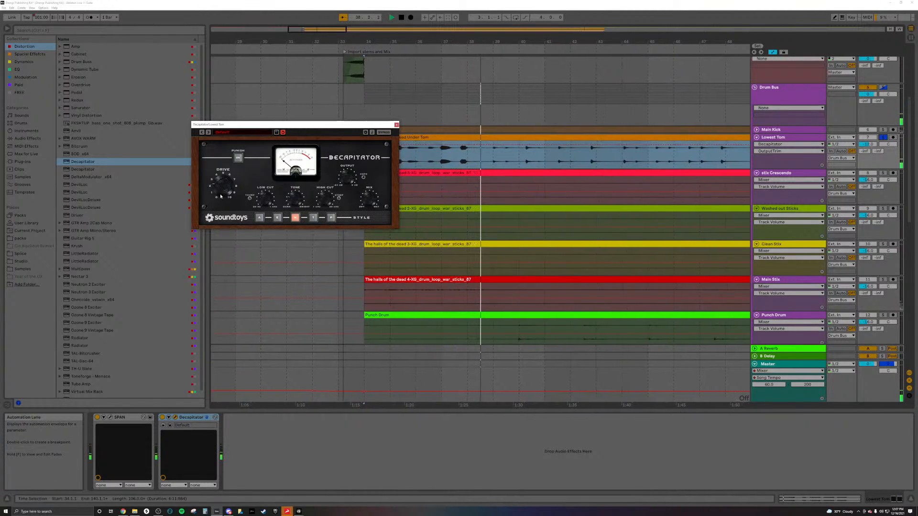
key("space")
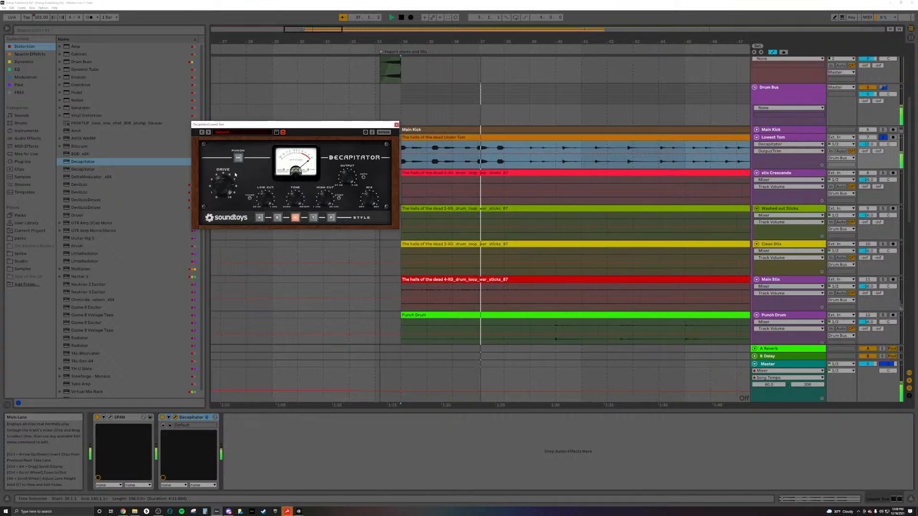
Switch Decapitator to the T style, fine-tune its low cut, and close the plugin window.
left_click(313, 218)
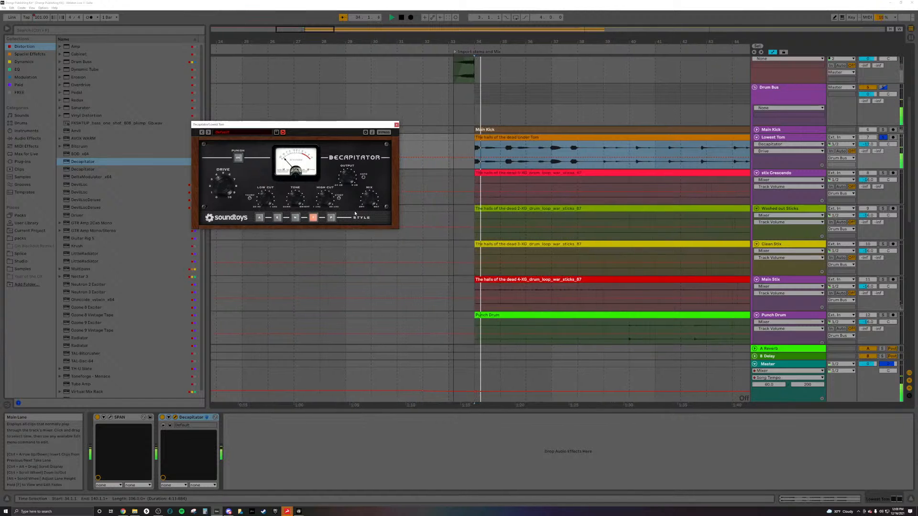
left_click(371, 202)
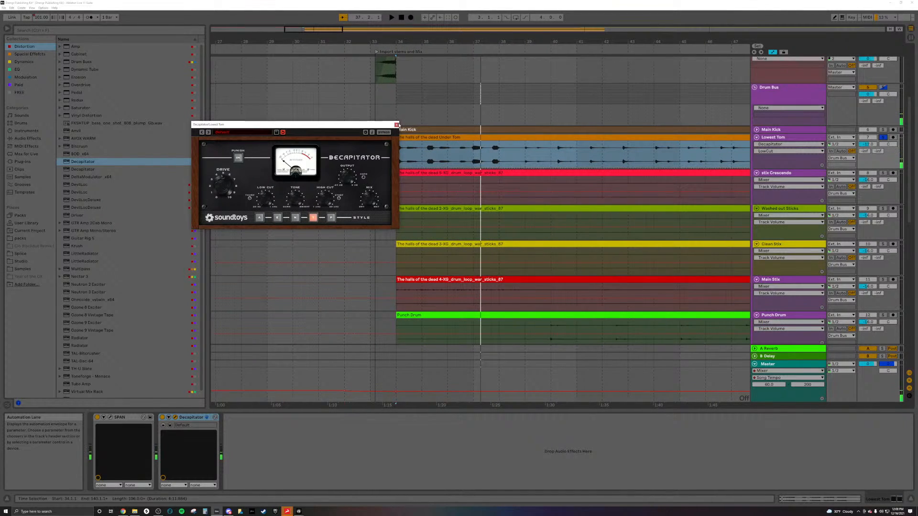
left_click(396, 125)
Unsolo the Lowest Tom, add the OTT_x64 compressor after Decapitator, and lower its Depth during playback.
left_click(19, 69)
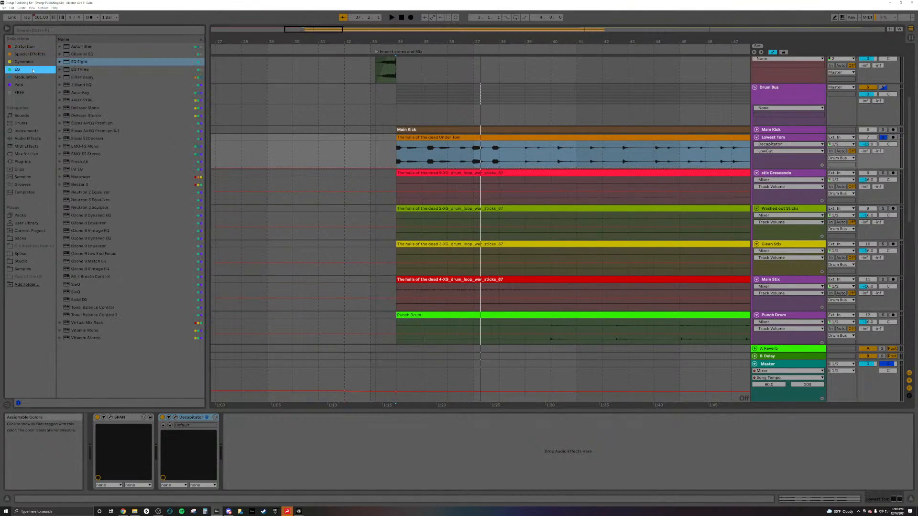
left_click(24, 62)
scroll(100, 280, "down", 10)
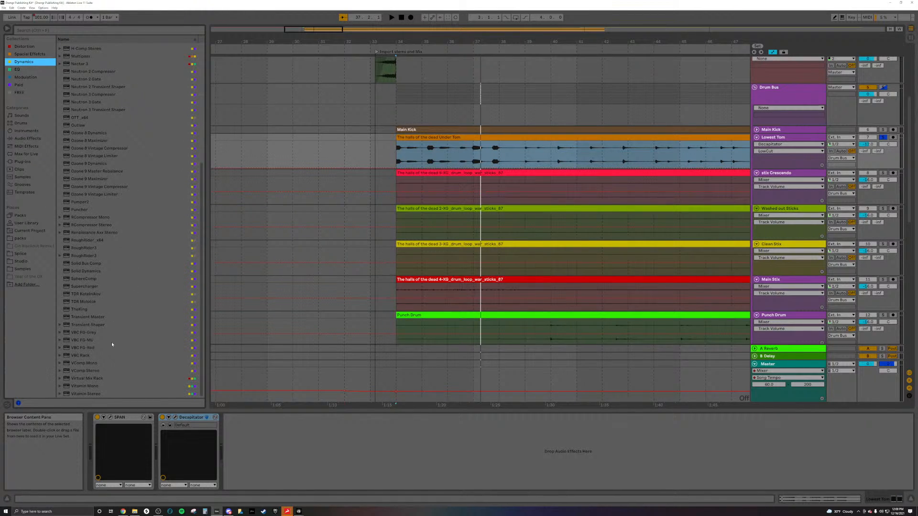
left_click(883, 137)
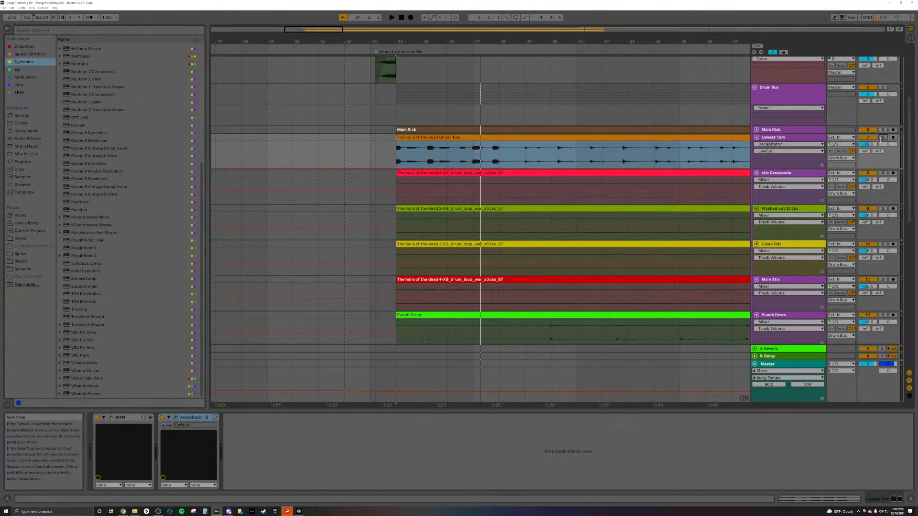
key("space")
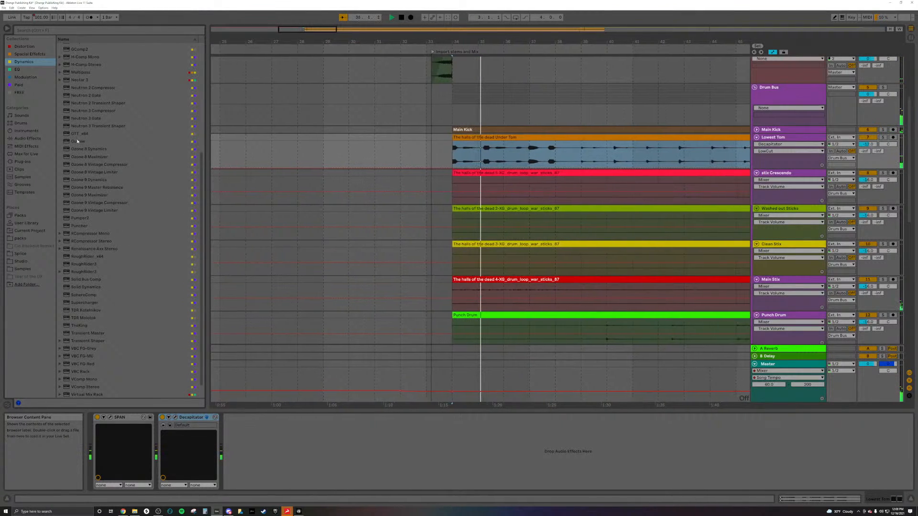
scroll(83, 200, "up", 1)
double_click(79, 133)
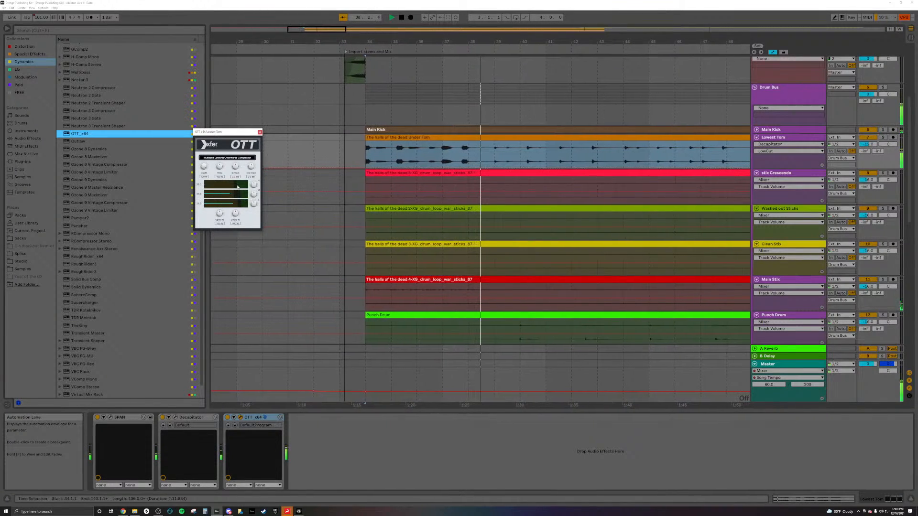
left_click_drag(203, 167, 205, 192)
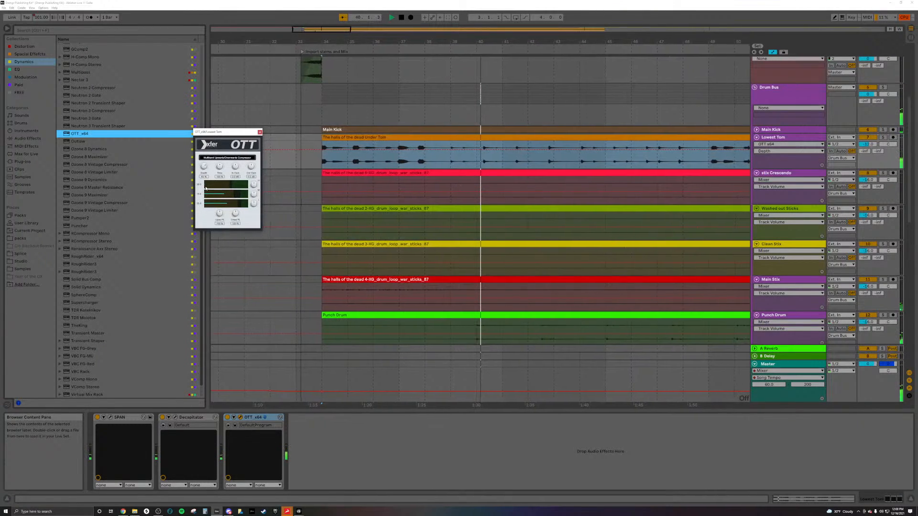
key("space")
Extend the start of the Lowest Tom clip slightly earlier than bar 34.
scroll(321, 142, "up", 5)
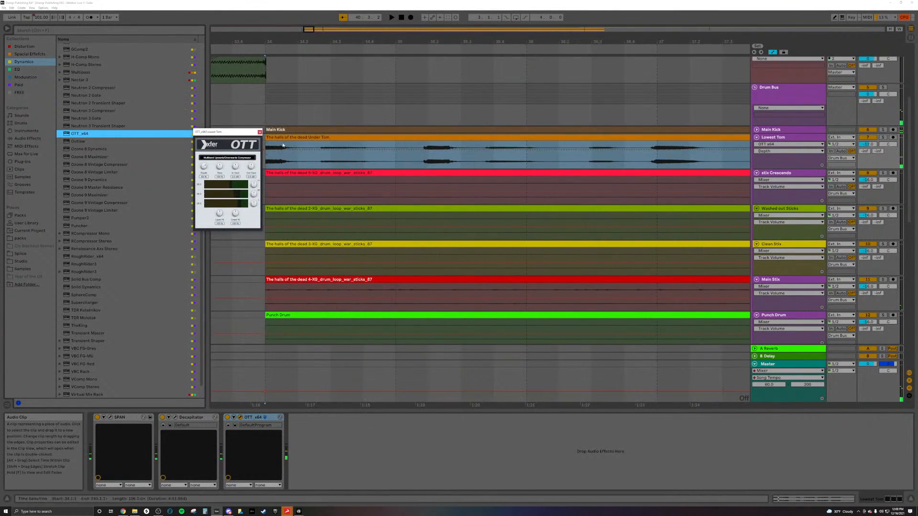
scroll(312, 139, "left", 3)
left_click_drag(310, 140, 297, 139)
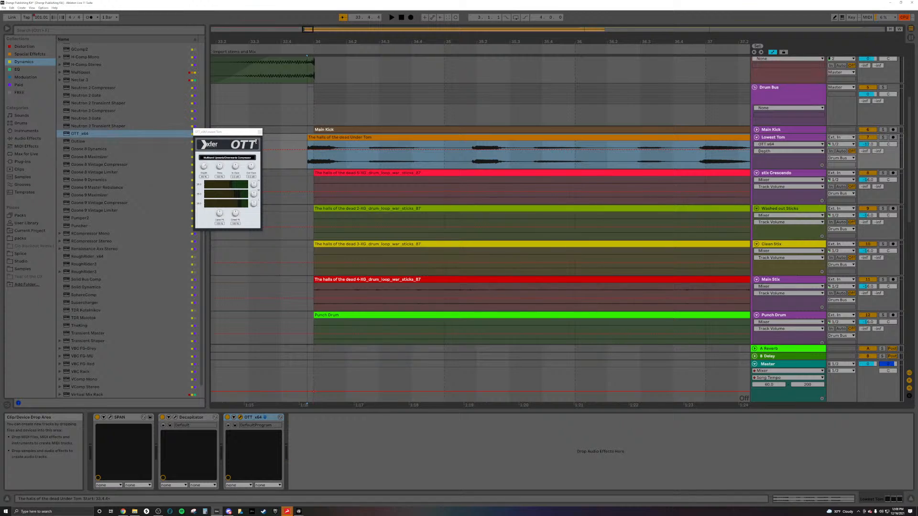
Set the arrangement grid to 1/1, move the Lowest Tom clip to start exactly at bar 34, and play it.
left_click(291, 130)
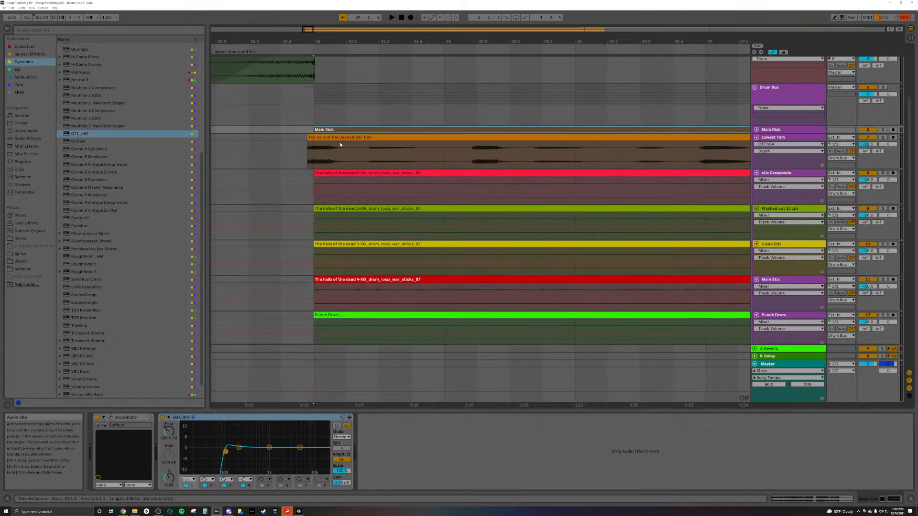
right_click(297, 129)
left_click(381, 203)
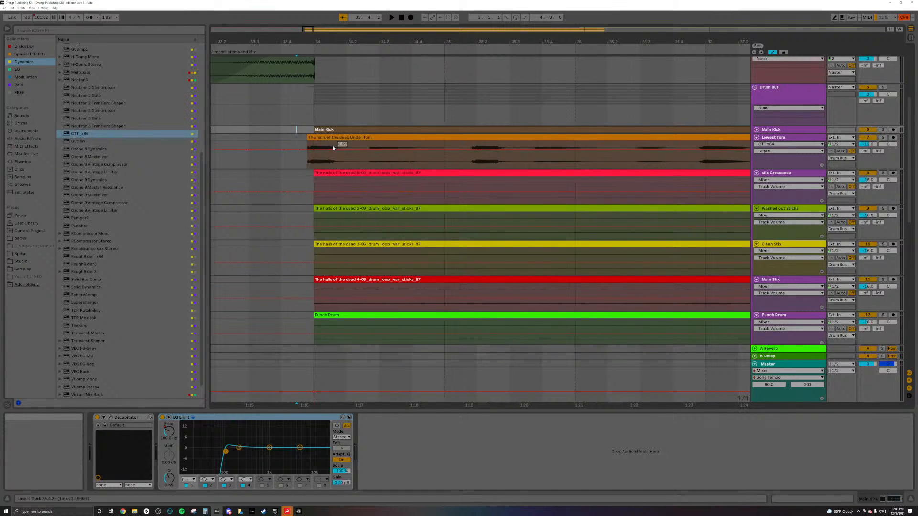
left_click(337, 139)
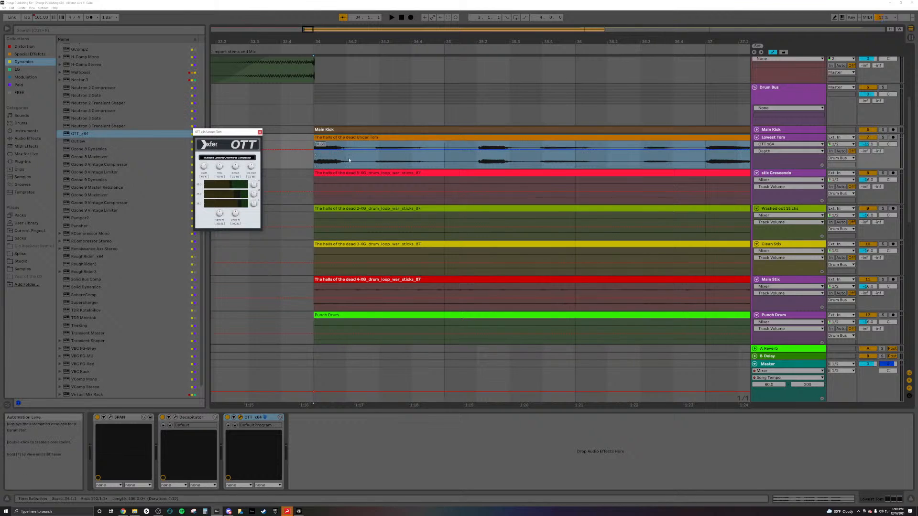
key("space")
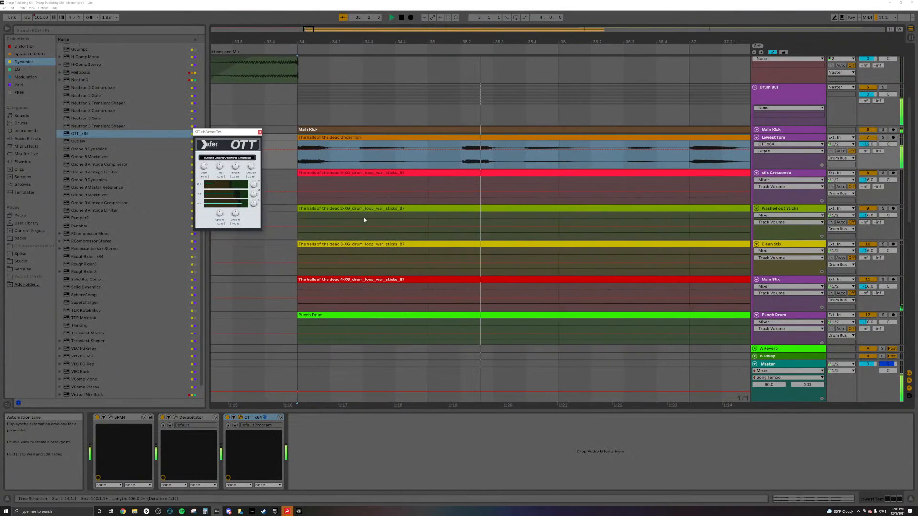
key("space")
scroll(286, 187, "left", 3)
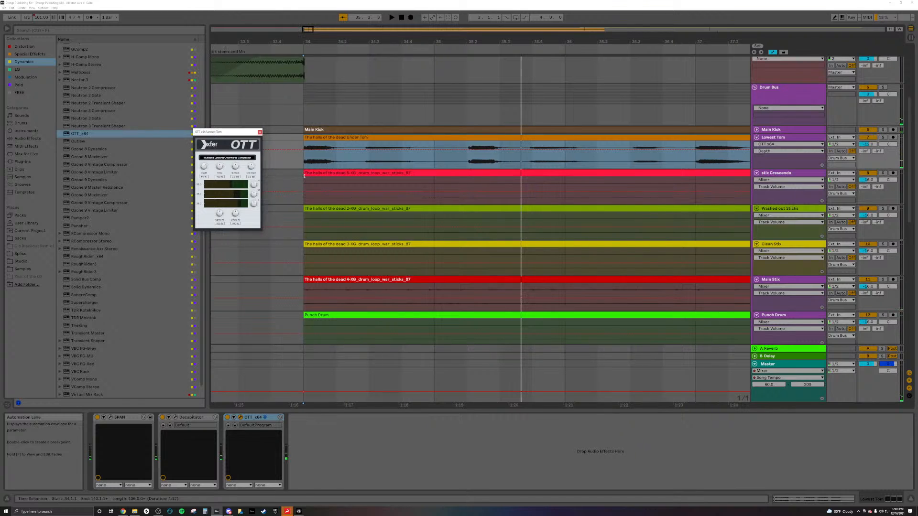
Check that the remaining Drum Bus clips, from stix Crescendo down to the timer tracks, start exactly at bar 34.
left_click(306, 174)
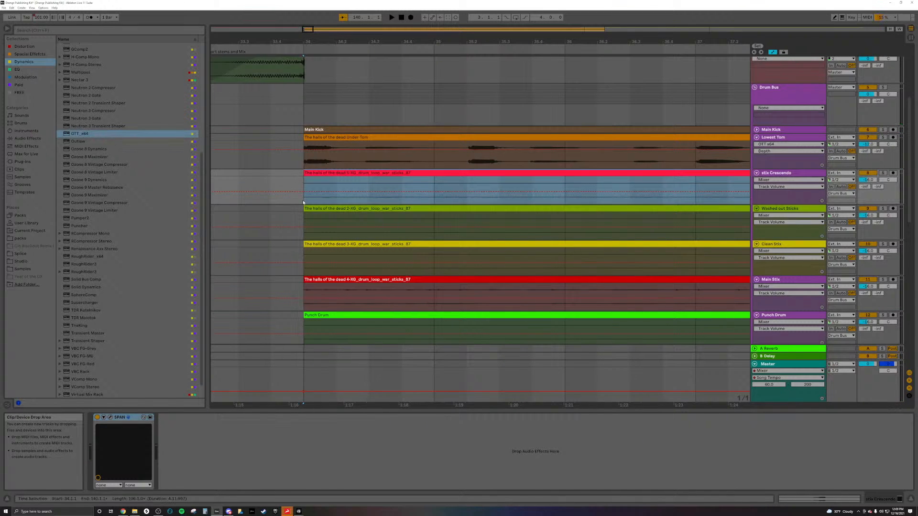
left_click(310, 209)
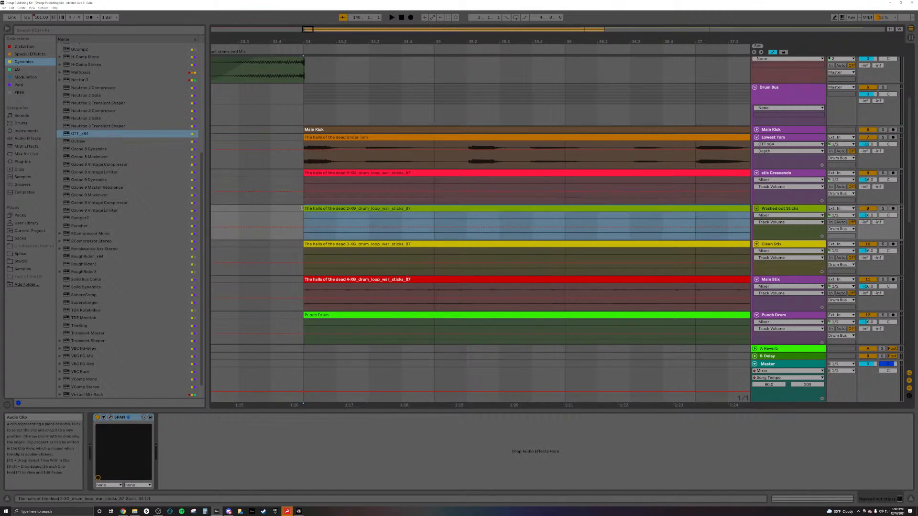
left_click(319, 244)
scroll(332, 290, "down", 2)
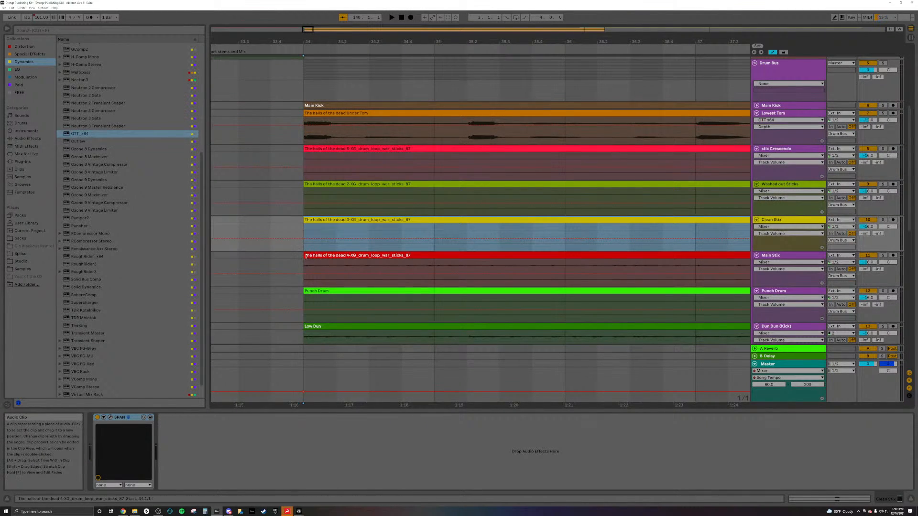
left_click(307, 256)
scroll(283, 250, "down", 6)
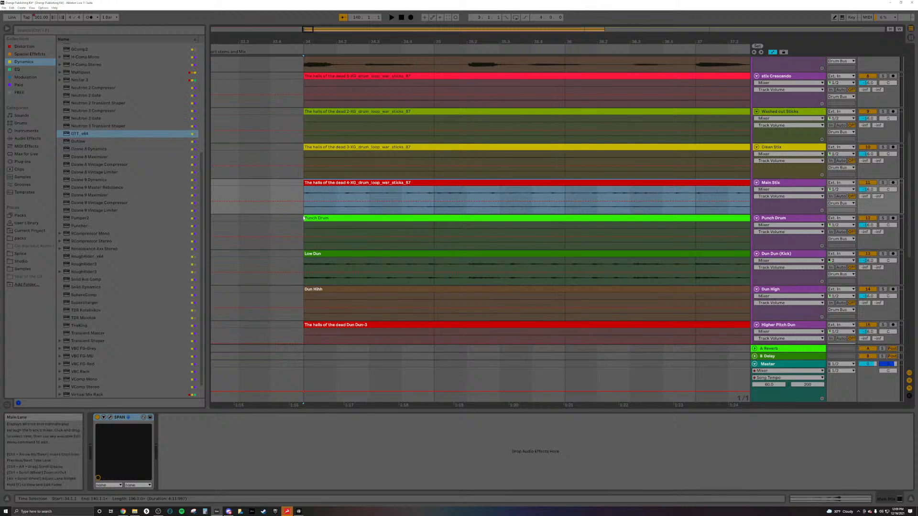
left_click(305, 218)
left_click(307, 255)
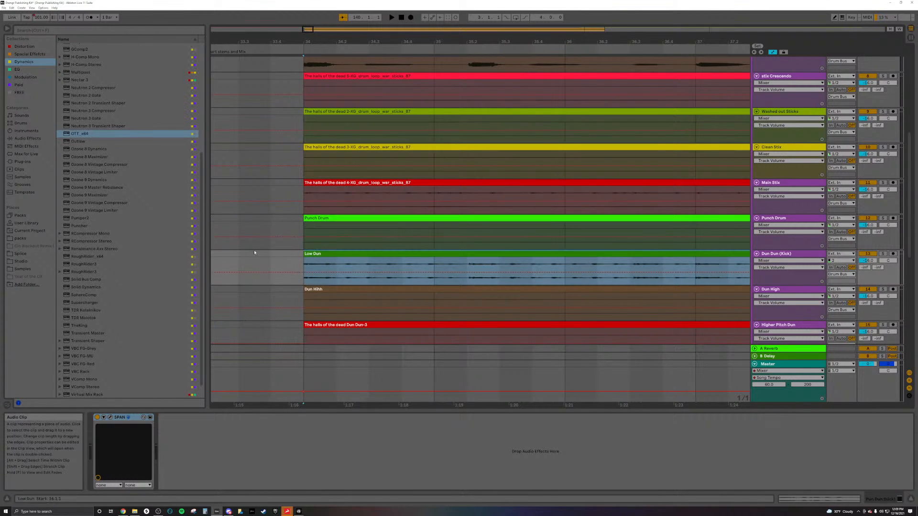
left_click(309, 295)
scroll(309, 295, "down", 4)
left_click(305, 277)
scroll(289, 274, "down", 3)
left_click(305, 279)
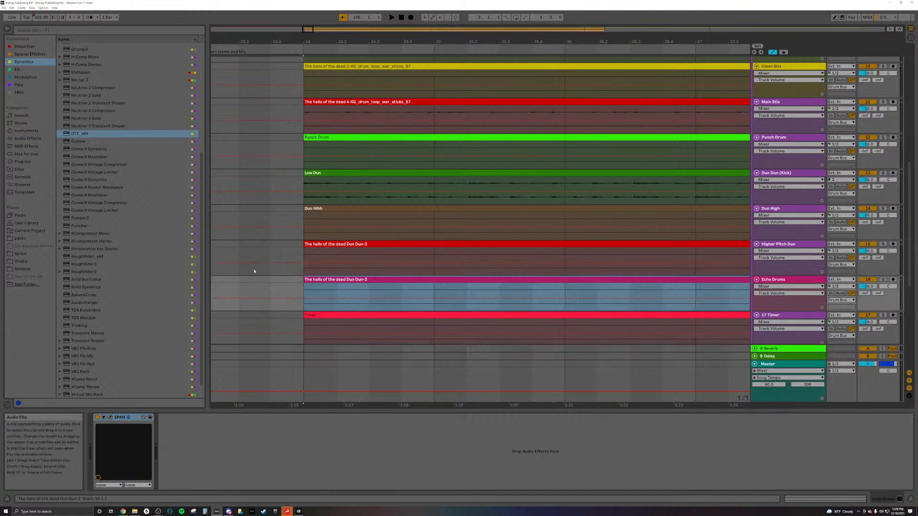
scroll(311, 282, "down", 10)
scroll(313, 285, "up", 15)
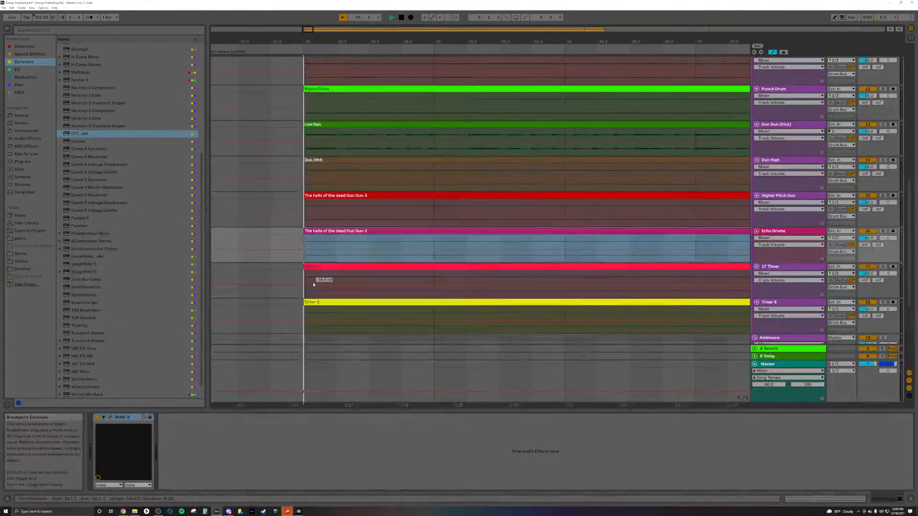
Play from bar 34 and adjust the mid and low band gains of OTT_x64 on the Lowest Tom.
key("space")
scroll(423, 264, "up", 7)
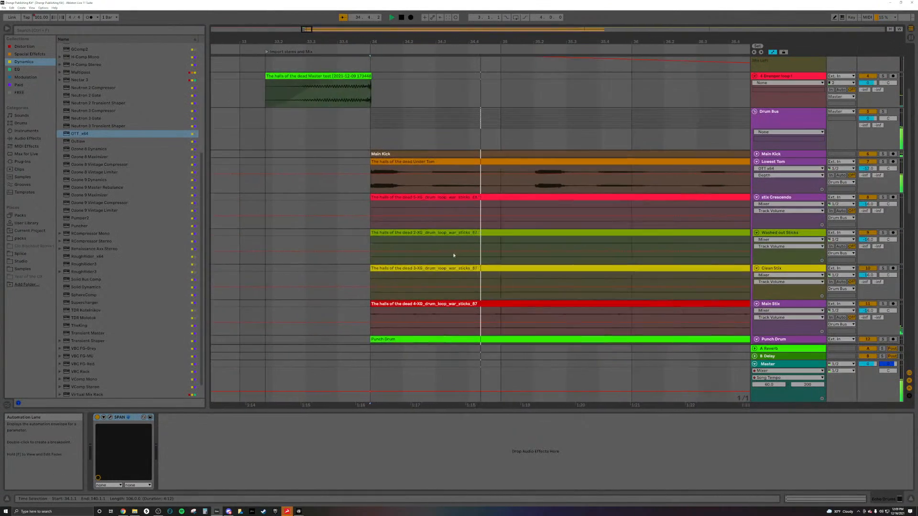
left_click(779, 188)
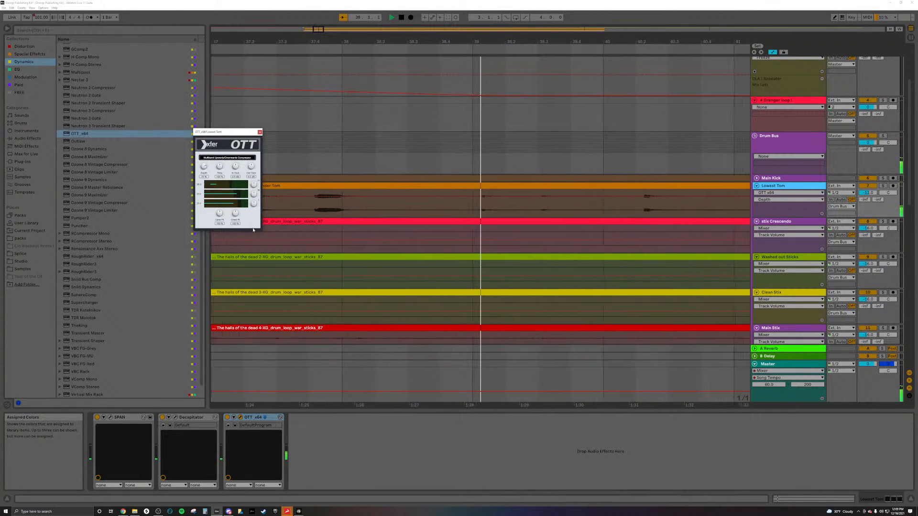
left_click(254, 193)
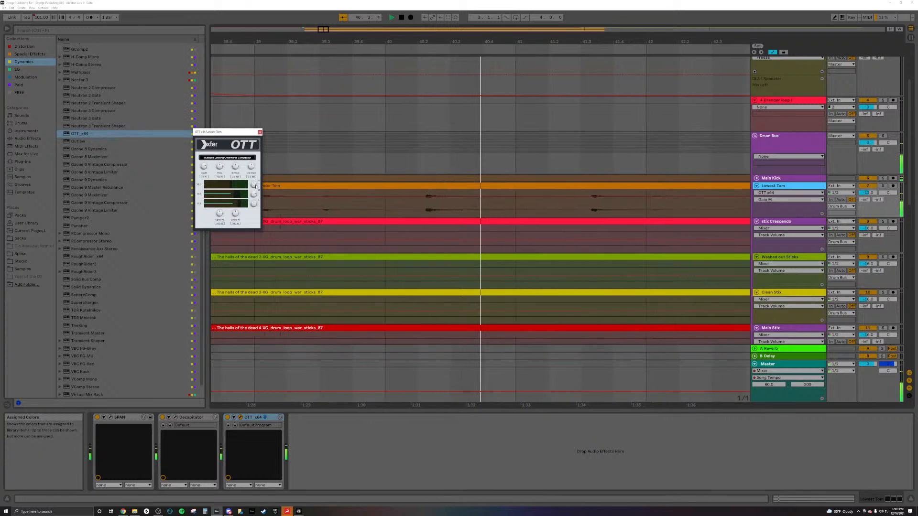
left_click(254, 204)
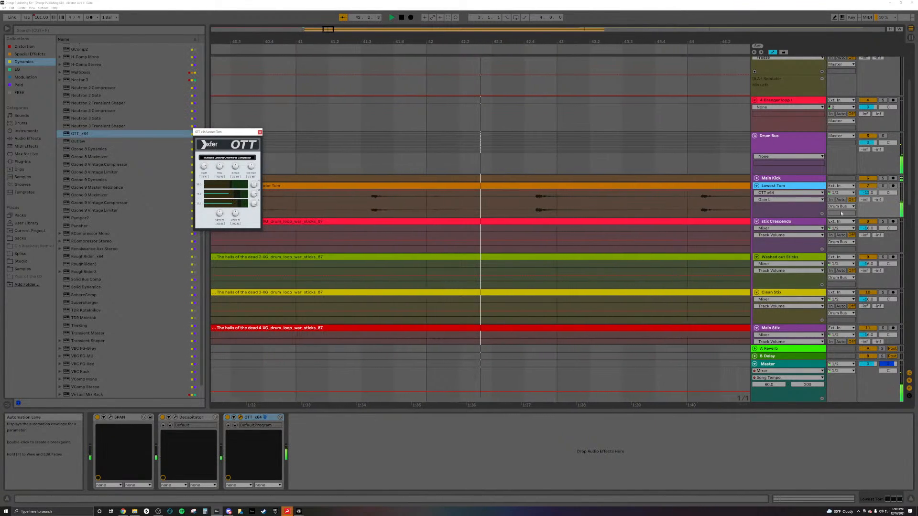
Lower the Lowest Tom's track volume to about -20 dB during playback, restarting from bar 34 to compare.
left_click_drag(867, 193, 867, 249)
left_click_drag(867, 193, 868, 191)
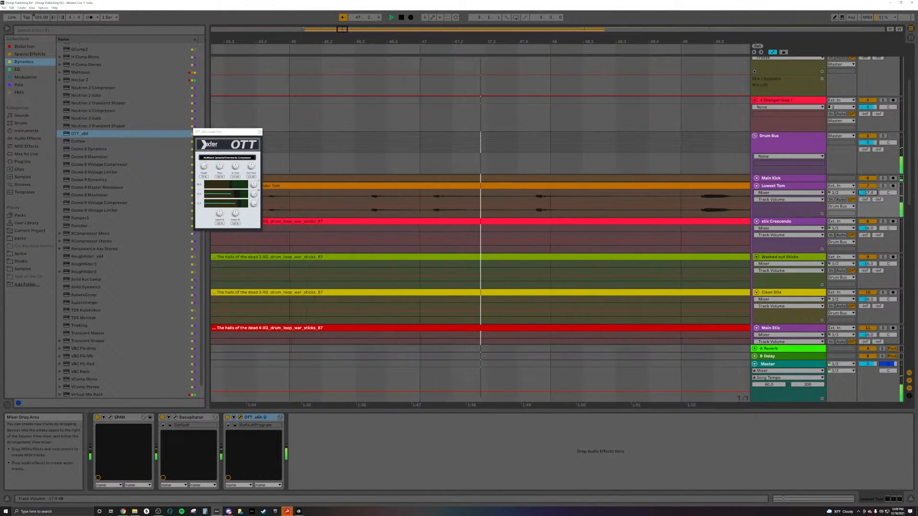
left_click_drag(867, 192, 867, 202)
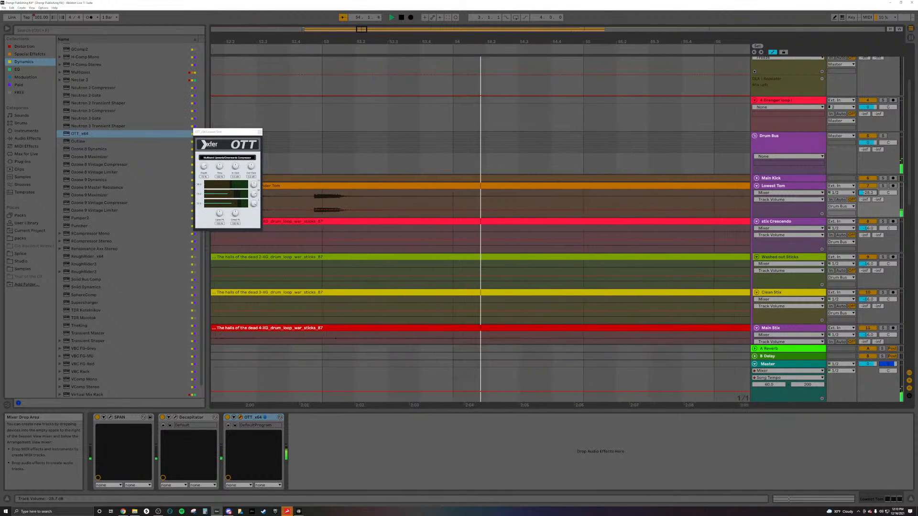
key("space")
key("space")
left_click_drag(867, 193, 868, 191)
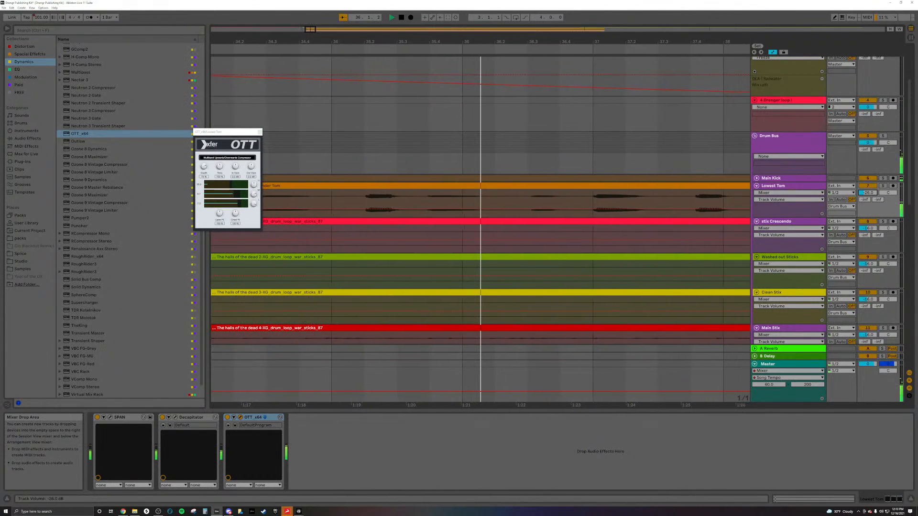
Readjust the Lowest Tom's OTT Depth, set its track volume to about -17.5 dB, and close the plugin window.
double_click(204, 168)
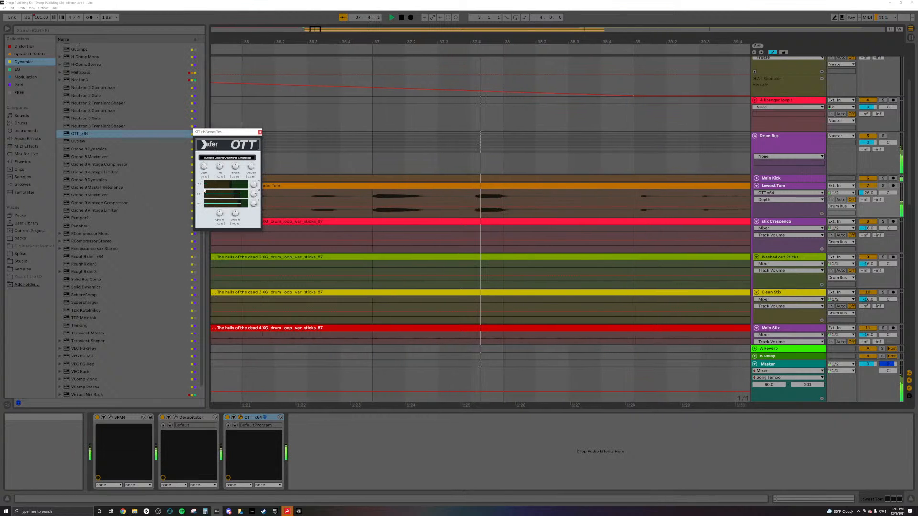
left_click_drag(206, 187, 207, 188)
left_click_drag(867, 193, 867, 183)
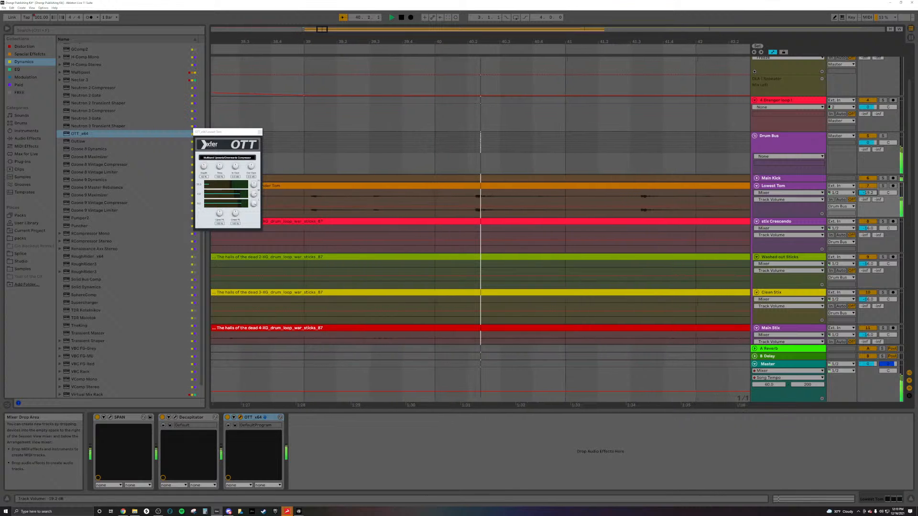
left_click_drag(868, 192, 868, 191)
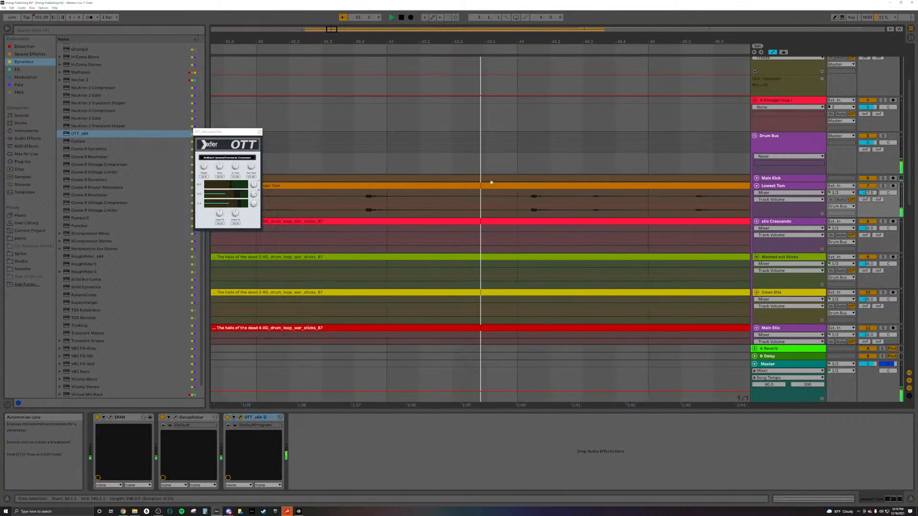
mouse_move(204, 166)
left_mouse_down()
mouse_move(205, 192)
mouse_move(206, 165)
left_mouse_up()
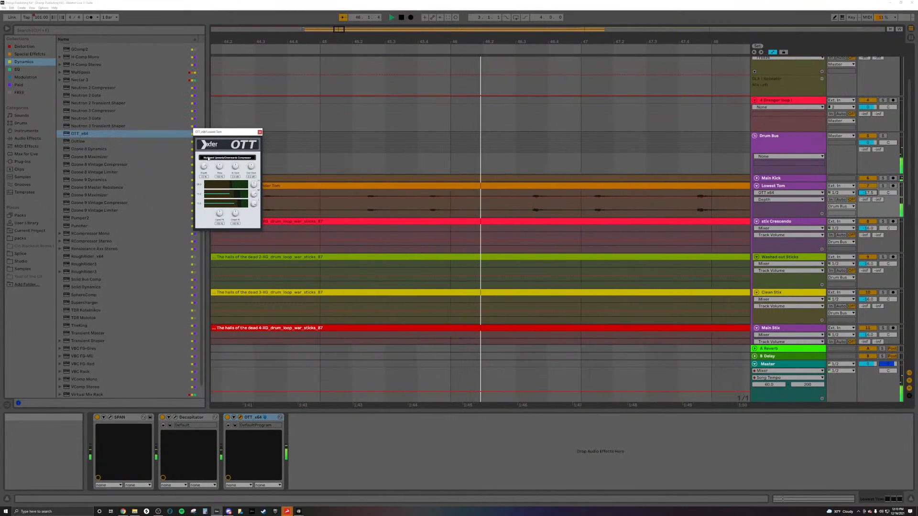
left_click(260, 132)
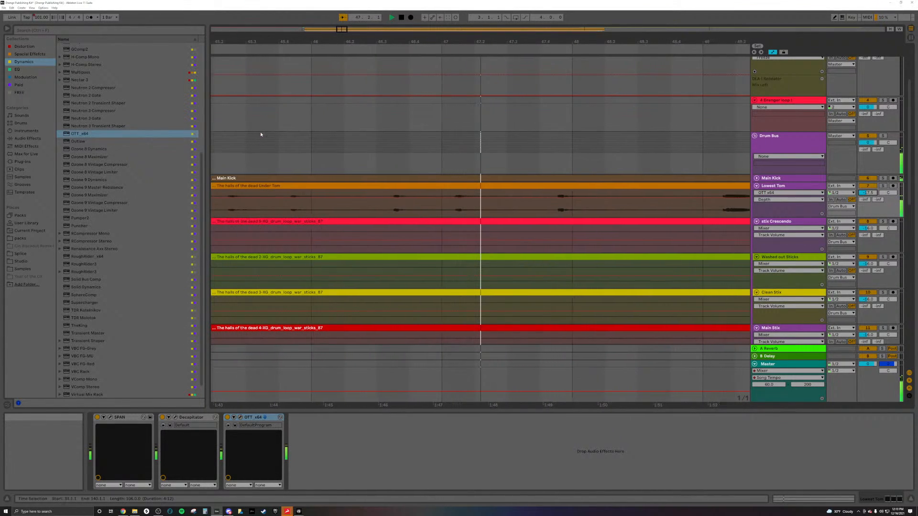
Solo the Main Kick together with the Lowest Tom, and unfold the Main Kick track to show its devices.
left_click(883, 179)
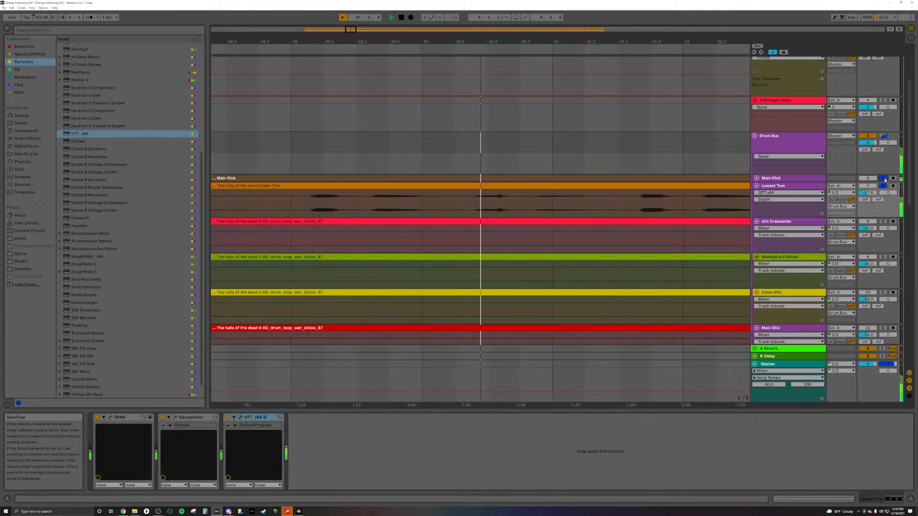
left_click(757, 179)
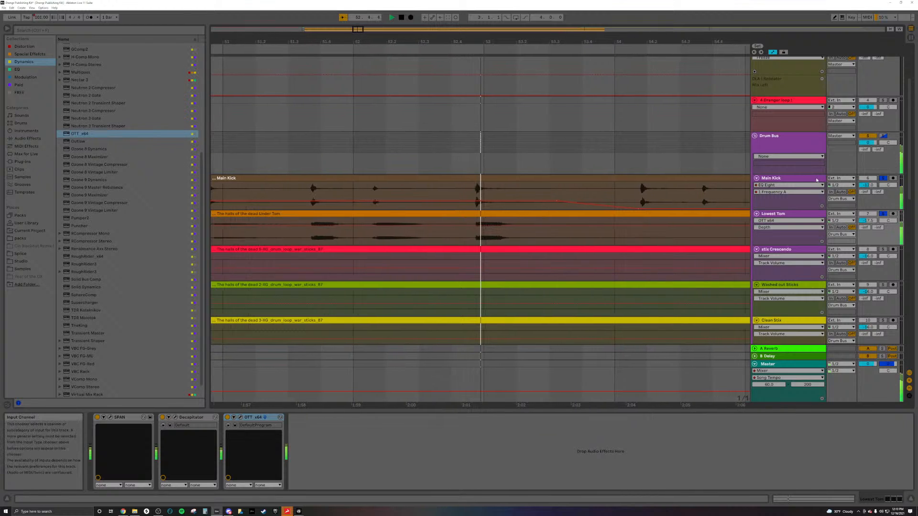
left_click(818, 180)
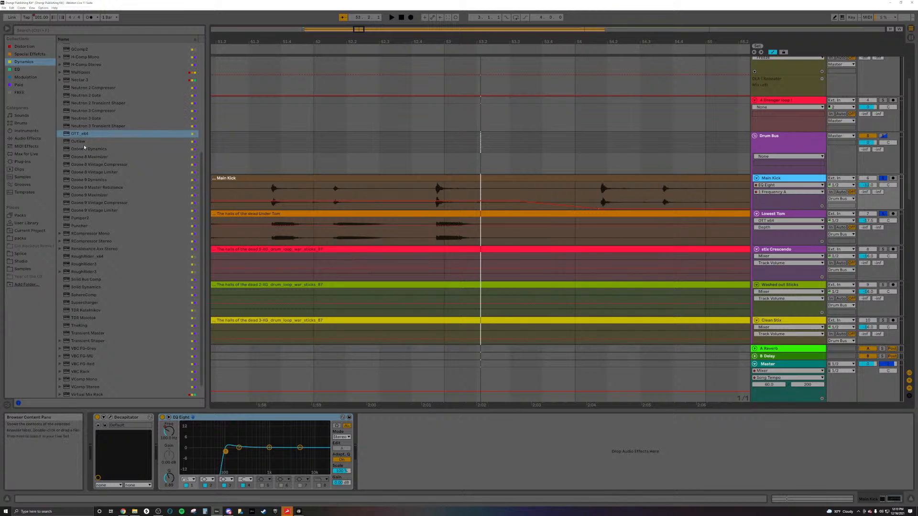
Add a Compressor after EQ Eight on the Main Kick and switch its detection to Peak.
scroll(84, 148, "up", 7)
left_click_drag(83, 46, 333, 194)
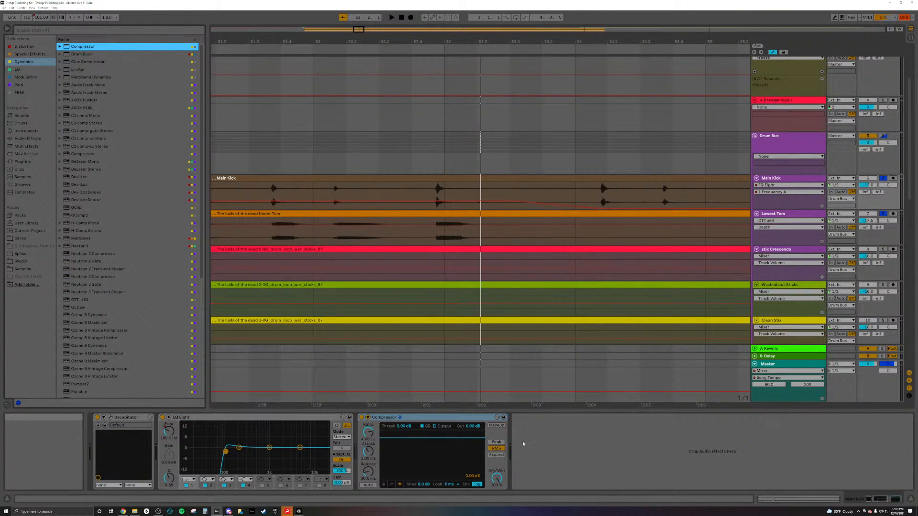
left_click(500, 444)
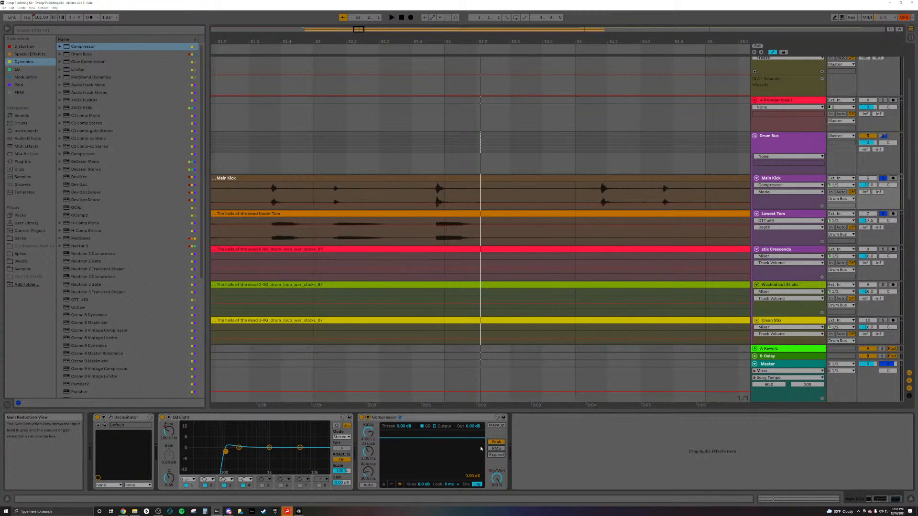
Lower the Main Kick Compressor's threshold to about -39 dB, with a very short attack and a longer release, while auditioning it.
key("space")
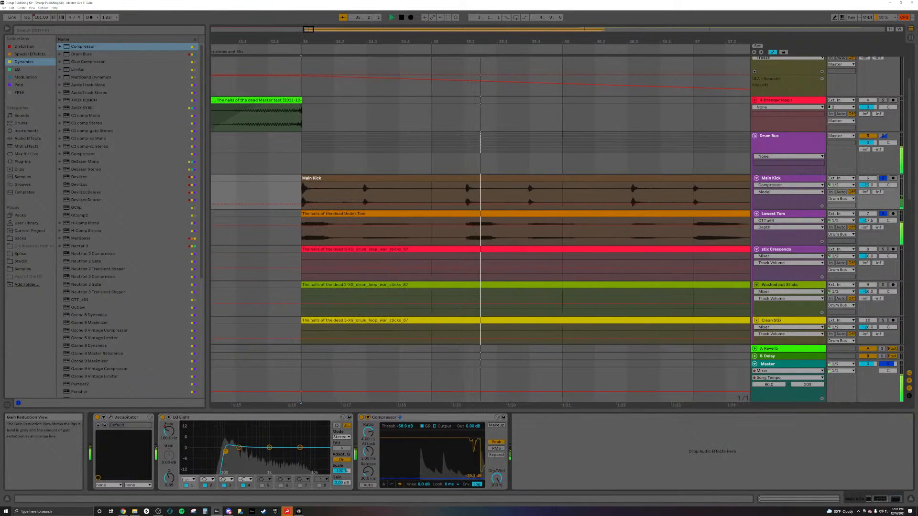
left_click_drag(409, 477, 368, 478)
key("space")
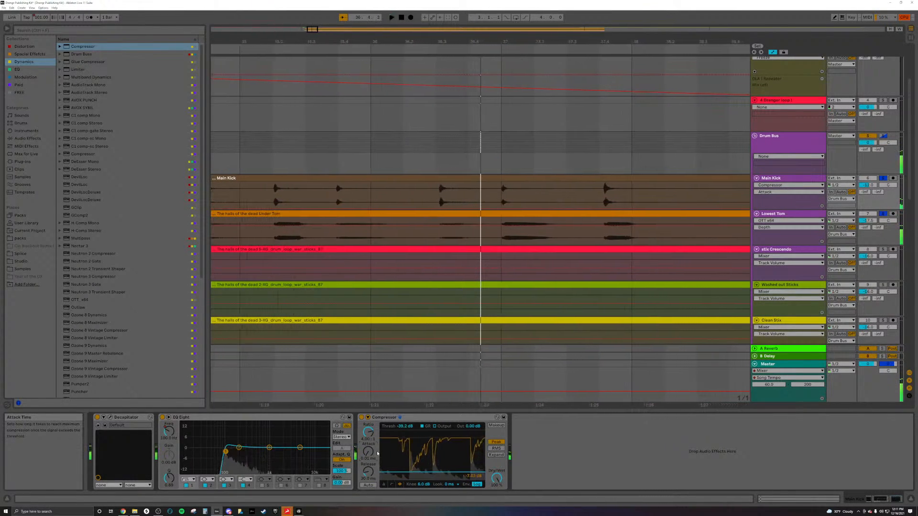
left_click(370, 478)
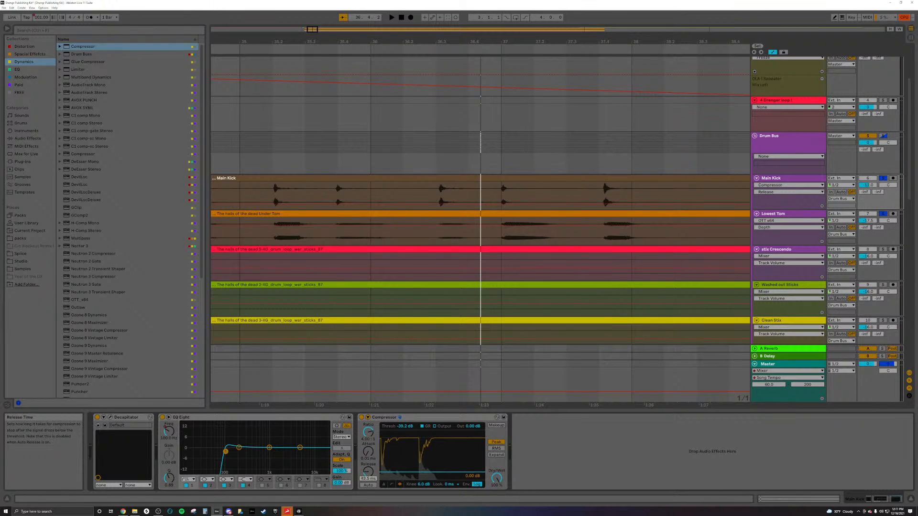
left_click(369, 484)
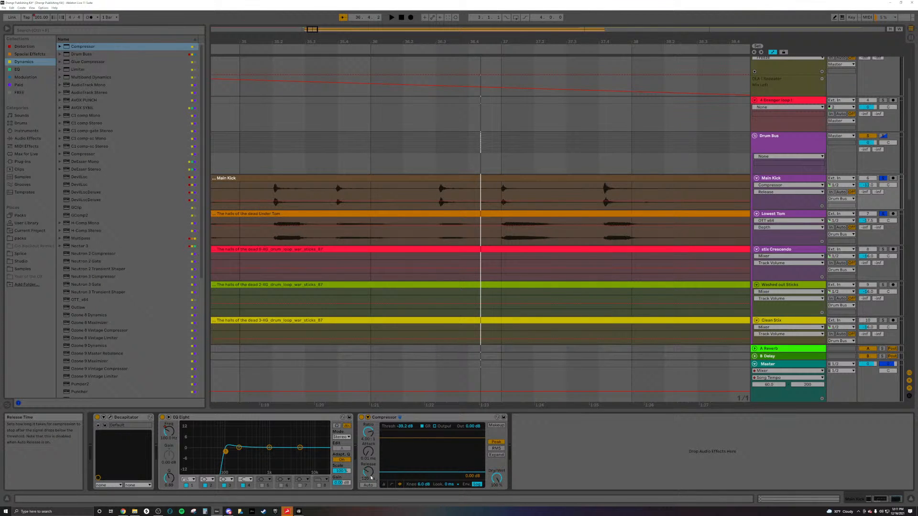
key("space")
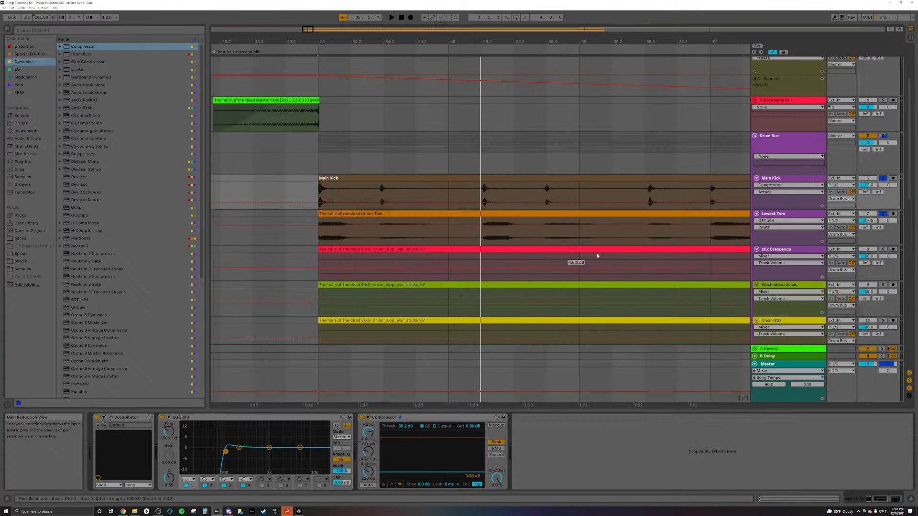
Select the Main Kick clip, play from bar 34, and lengthen the Compressor's attack time.
left_click(579, 229)
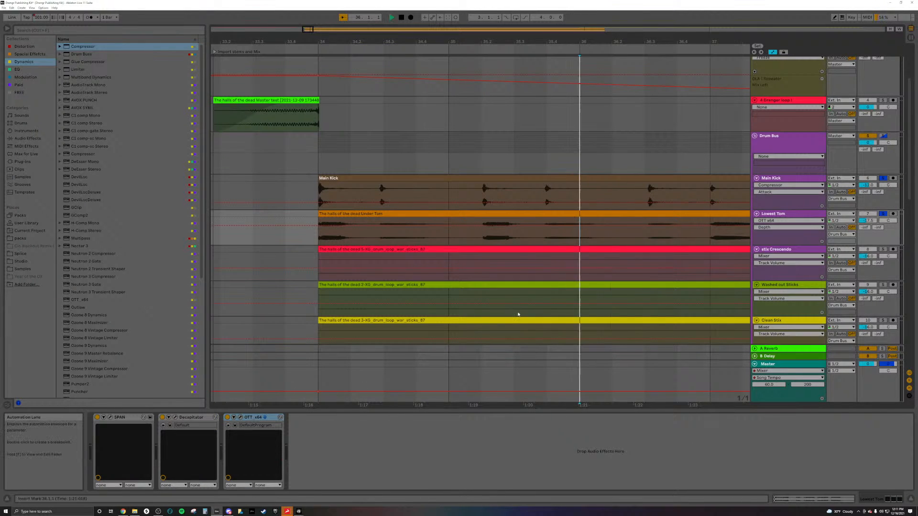
scroll(449, 215, "right", 3)
left_click(449, 191)
key("space")
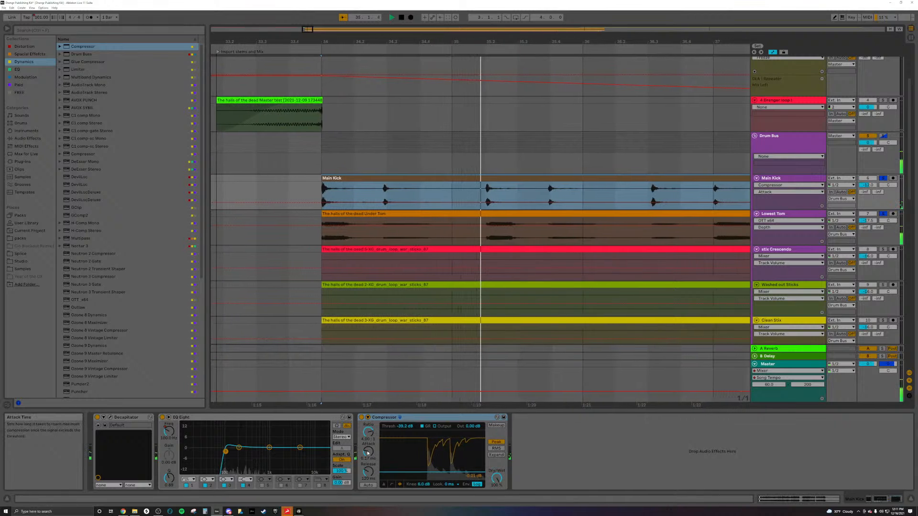
mouse_move(368, 452)
left_mouse_down()
mouse_move(368, 430)
mouse_move(368, 452)
left_mouse_up()
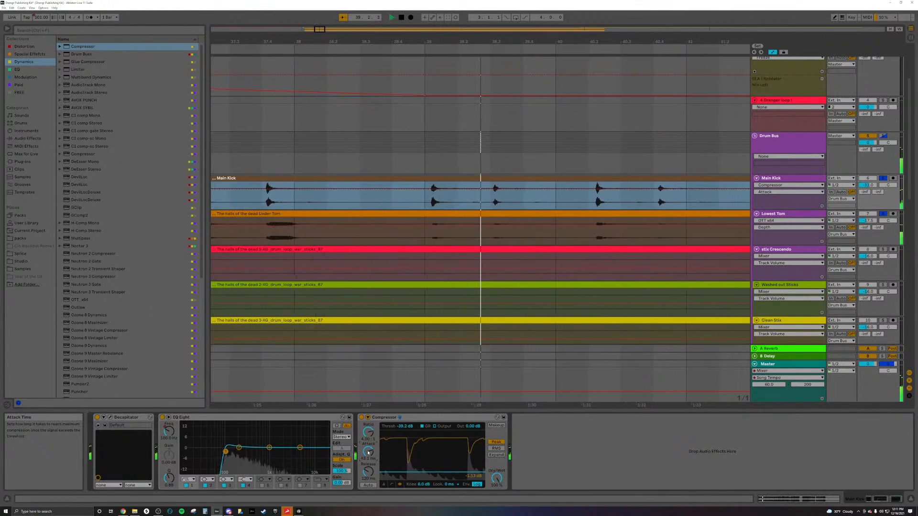
left_click_drag(368, 452, 368, 446)
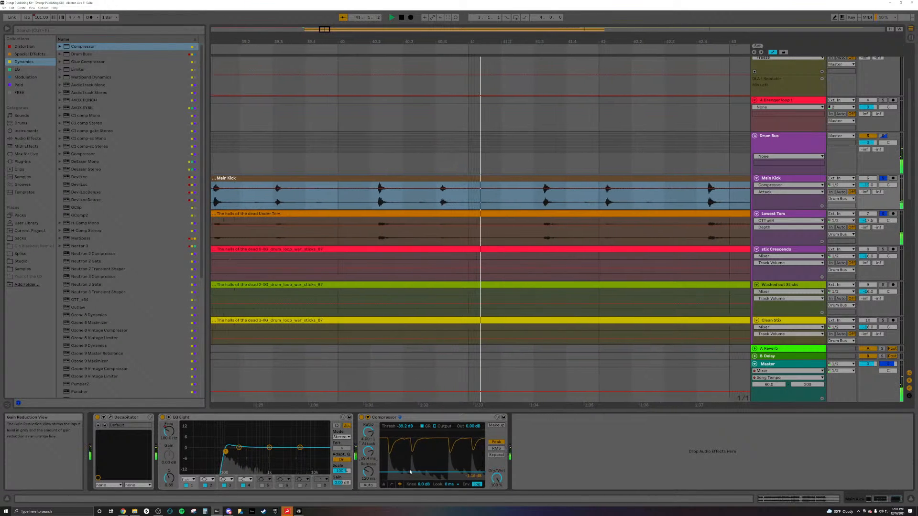
Raise the Main Kick Compressor's threshold to about -34 dB, shorten its attack to about 3 ms, and enable Makeup gain.
left_click_drag(412, 471, 368, 465)
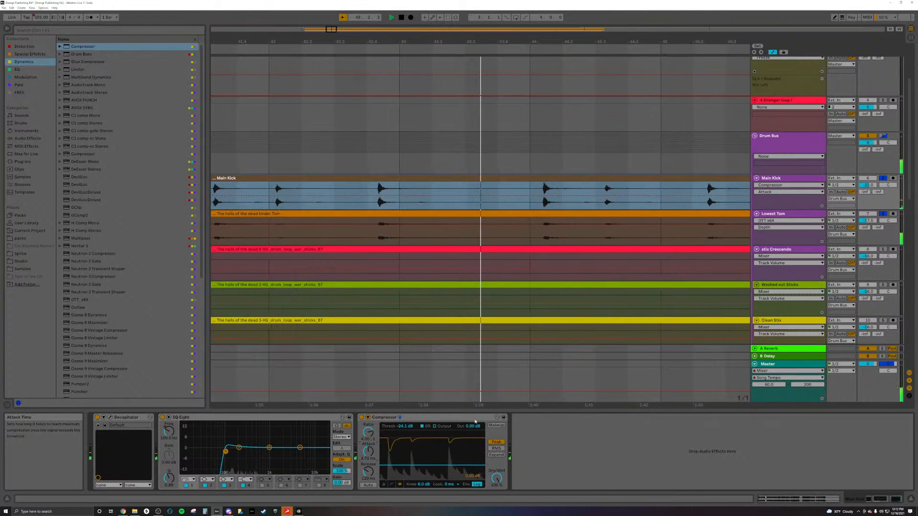
left_click(496, 426)
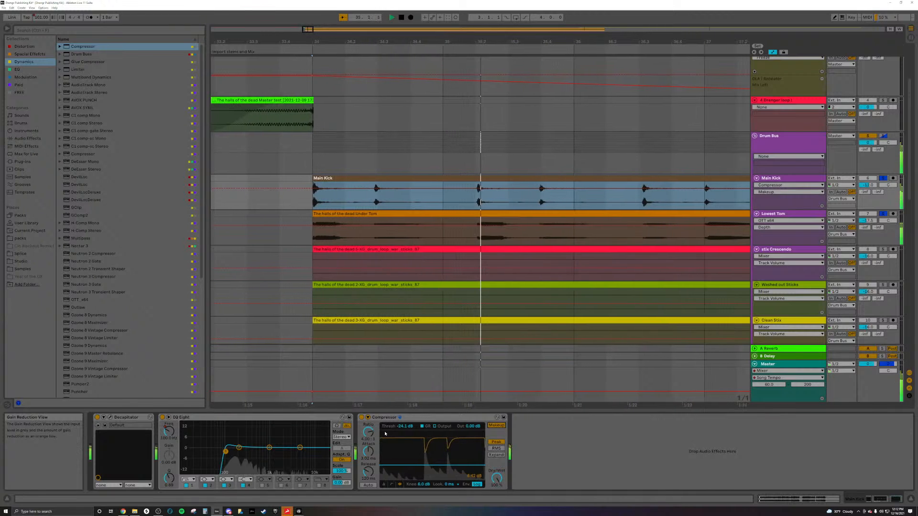
Shorten the Main Kick Compressor's attack to about 1 ms, shorten its release, and raise its ratio during playback.
left_click_drag(375, 450, 384, 458)
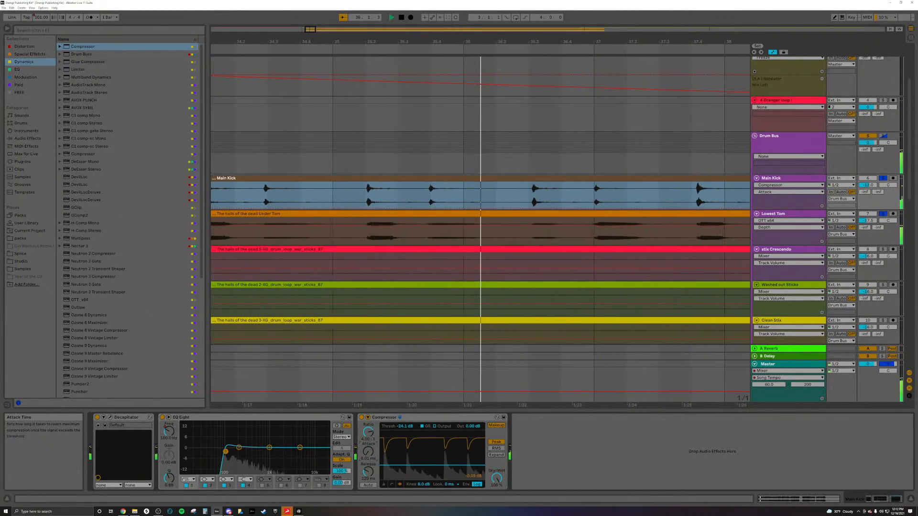
left_click_drag(368, 451, 368, 445)
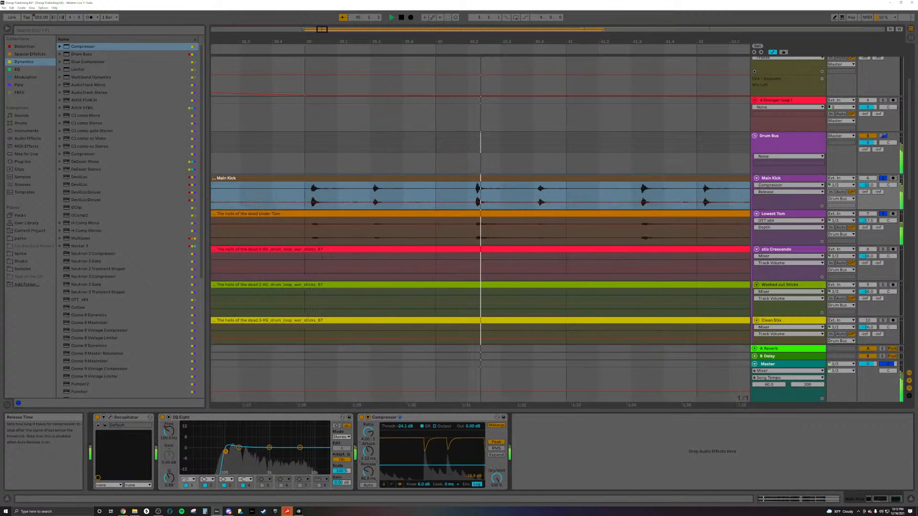
left_click_drag(369, 431, 368, 438)
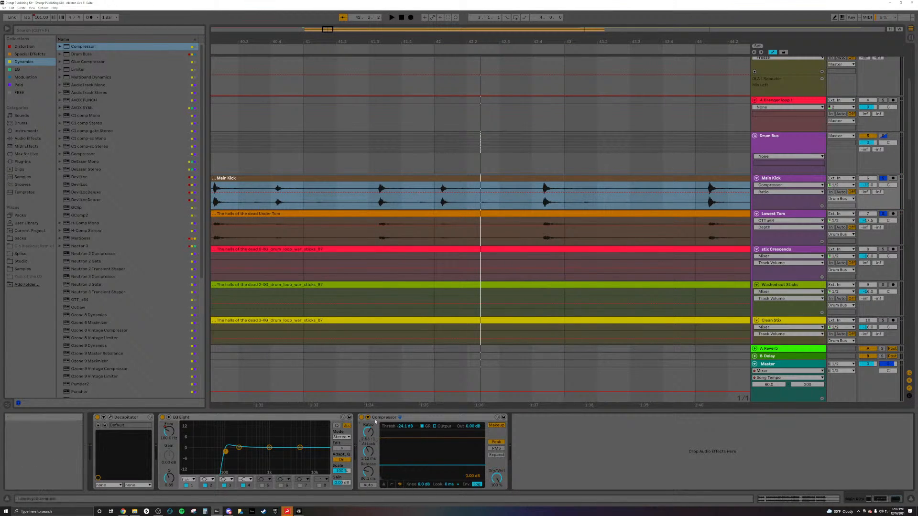
key("space")
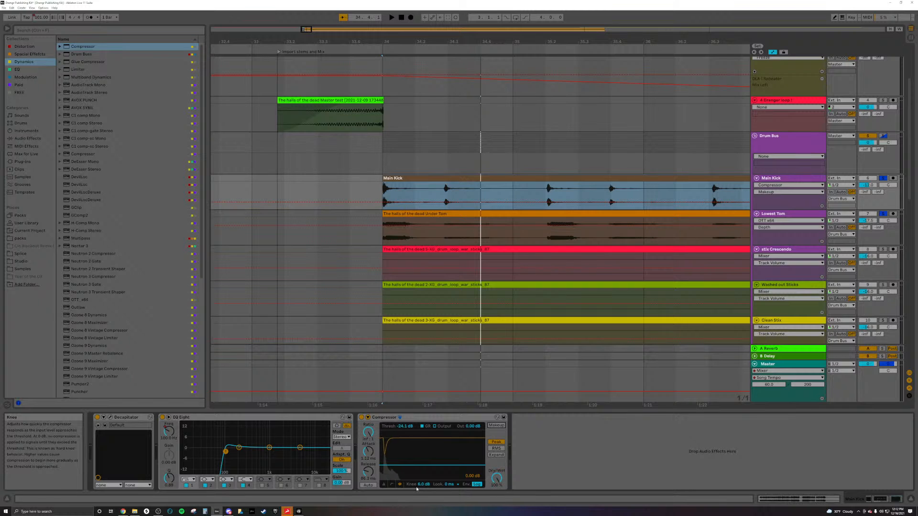
Audition the Main Kick Compressor from bar 34, re-enable Makeup, and lower the ratio to about 2:1.
key("space")
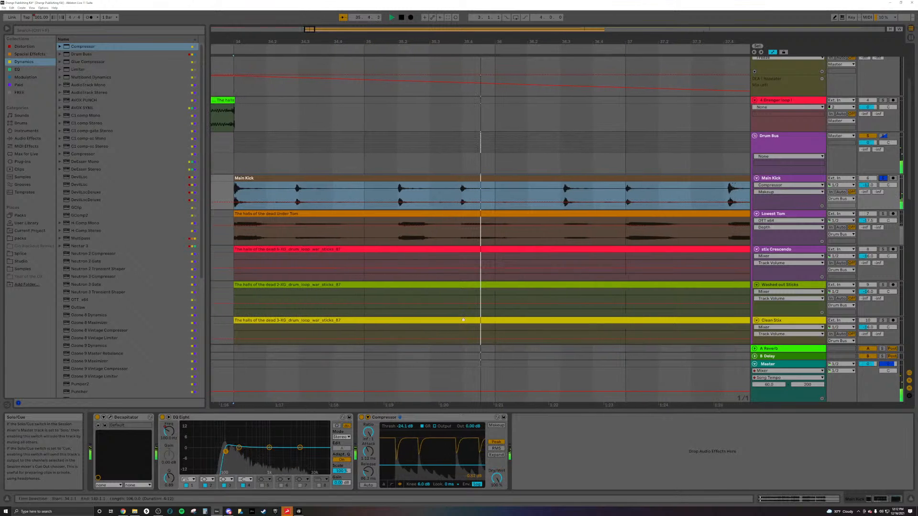
mouse_move(367, 451)
left_mouse_down()
mouse_move(374, 441)
mouse_move(374, 450)
left_mouse_up()
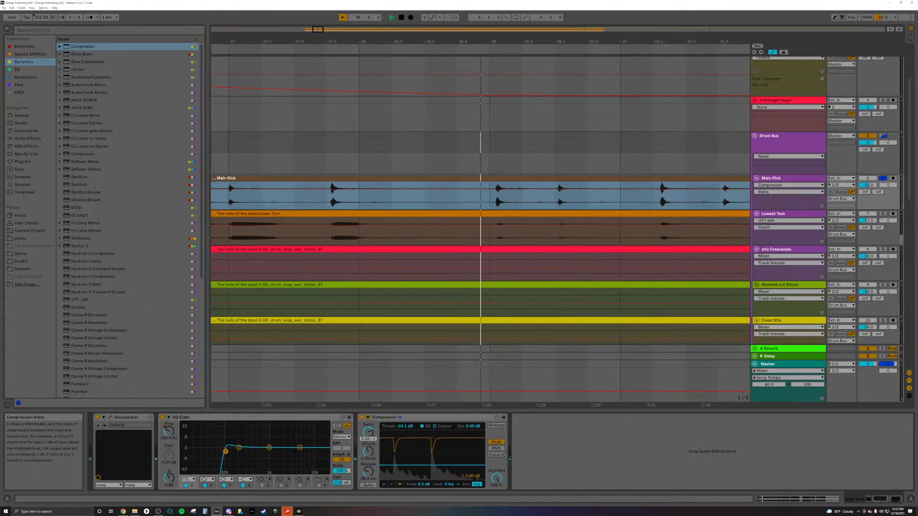
left_click(493, 425)
left_click_drag(374, 437, 370, 439)
Shape Main Kick's EQ Eight with band 8 enabled, a gentle high boost, and a broad dip of about 6 dB near 1 kHz.
left_click(319, 485)
left_click_drag(169, 431, 169, 412)
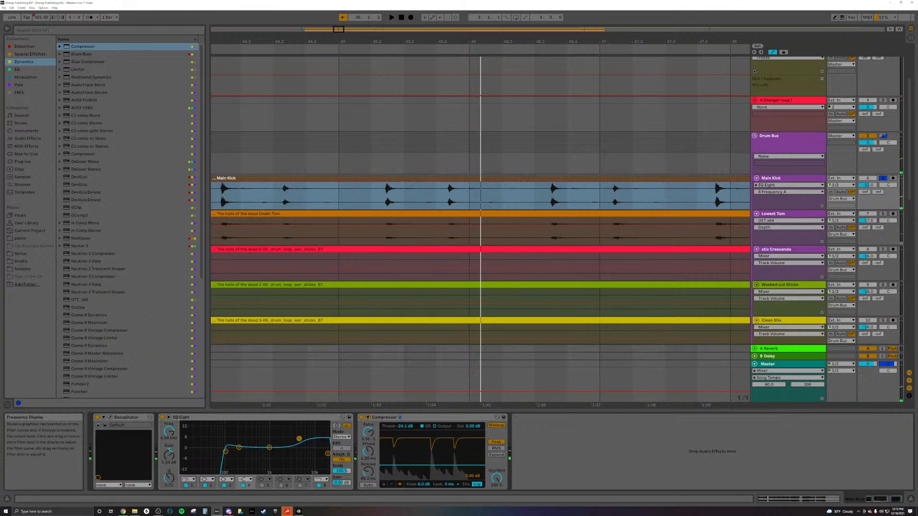
left_click_drag(271, 451, 307, 445)
left_click_drag(239, 449, 269, 459)
left_click_drag(168, 479, 169, 484)
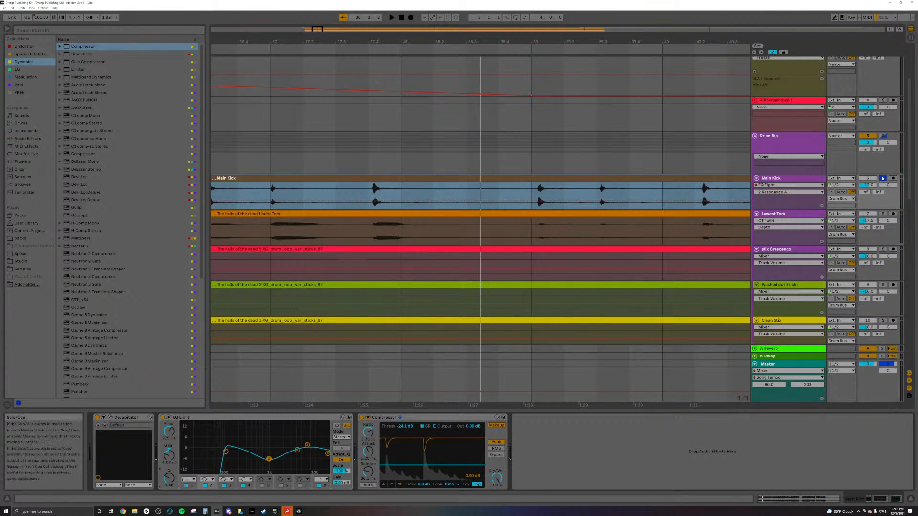
Compare the Main Kick with its EQ Eight bypassed and active during playback.
left_click(162, 418)
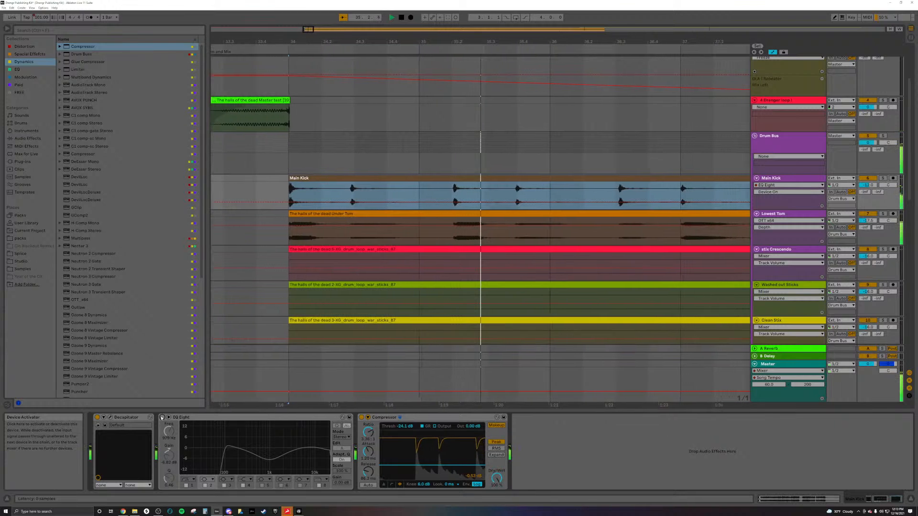
left_click(162, 418)
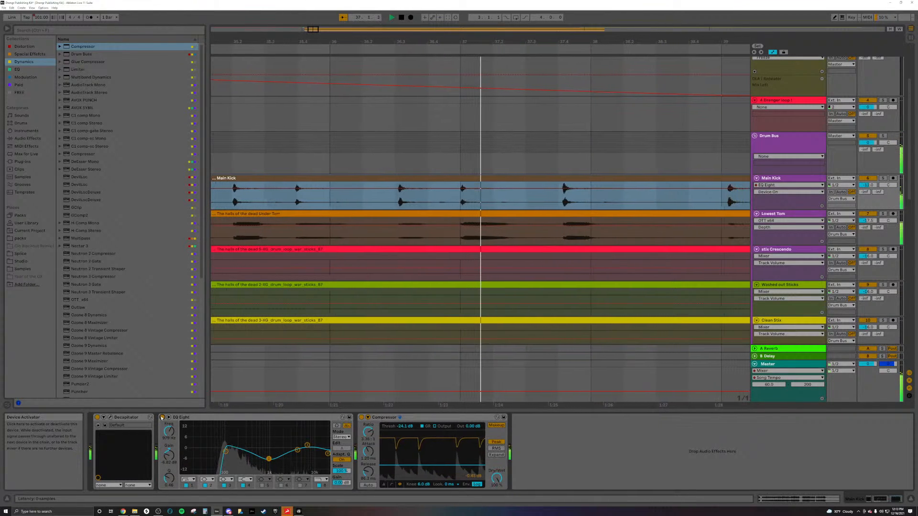
left_click(162, 418)
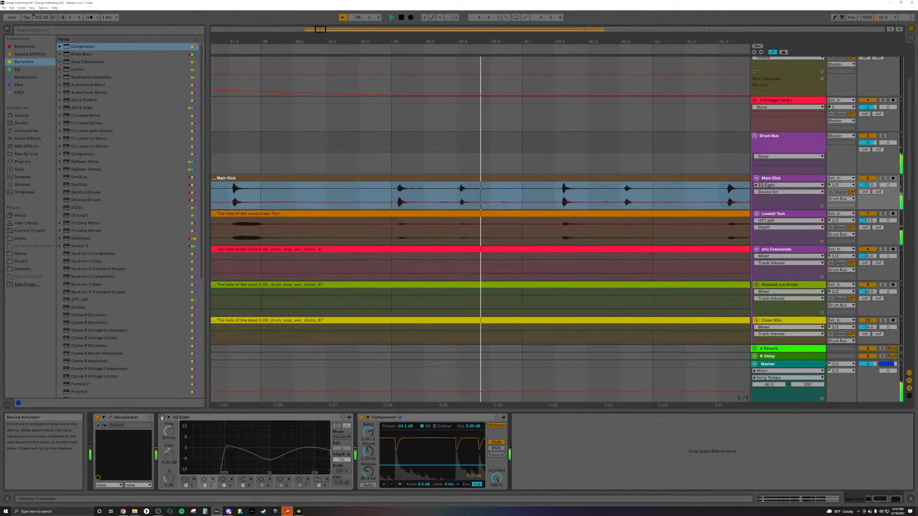
left_click(162, 418)
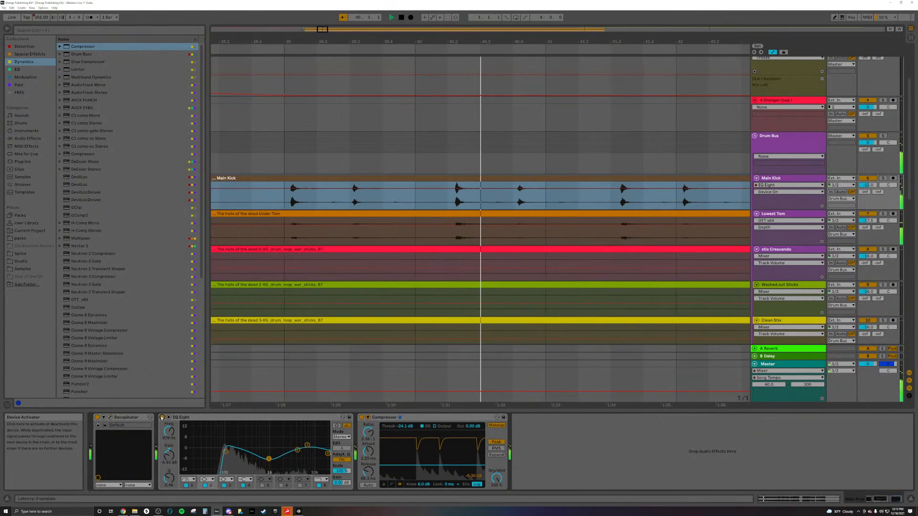
Add an EQ Eight after OTT on the Lowest Tom and cut about 6 dB near 60 Hz with band 2.
left_click(777, 218)
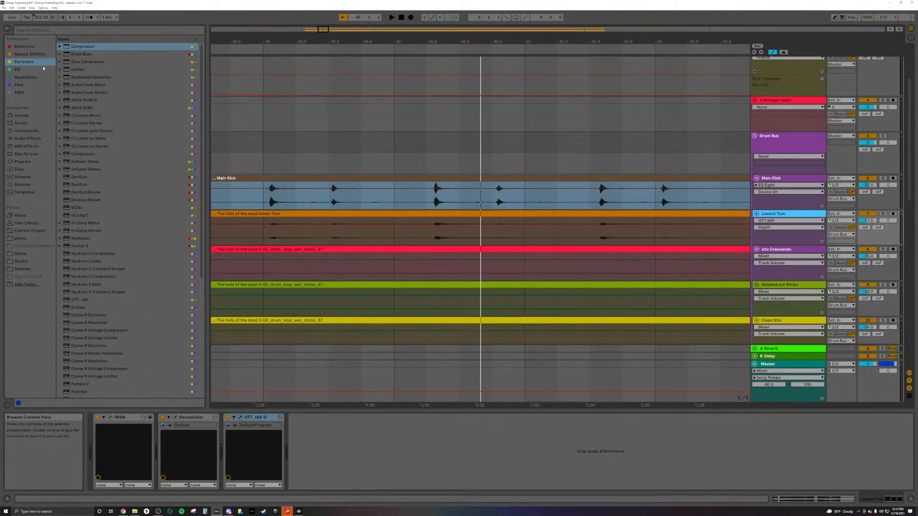
left_click(26, 69)
left_click_drag(66, 61, 518, 430)
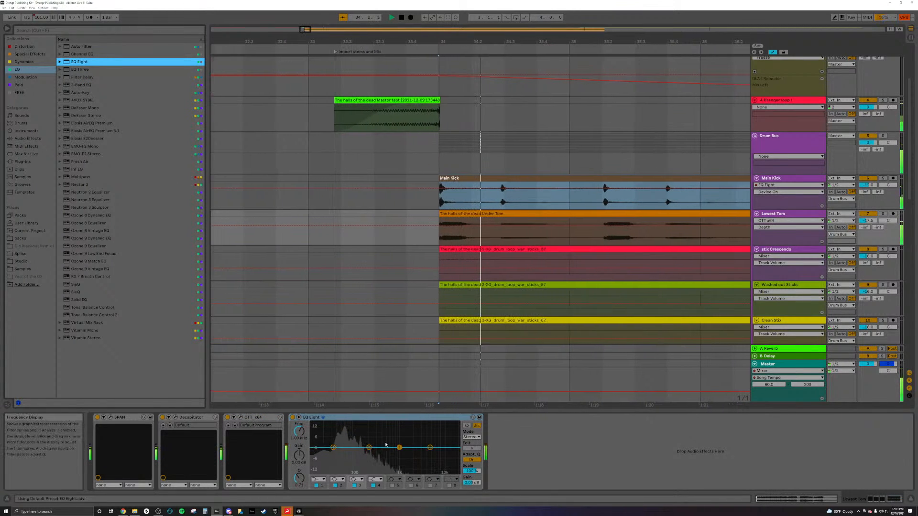
left_click_drag(370, 450, 344, 459)
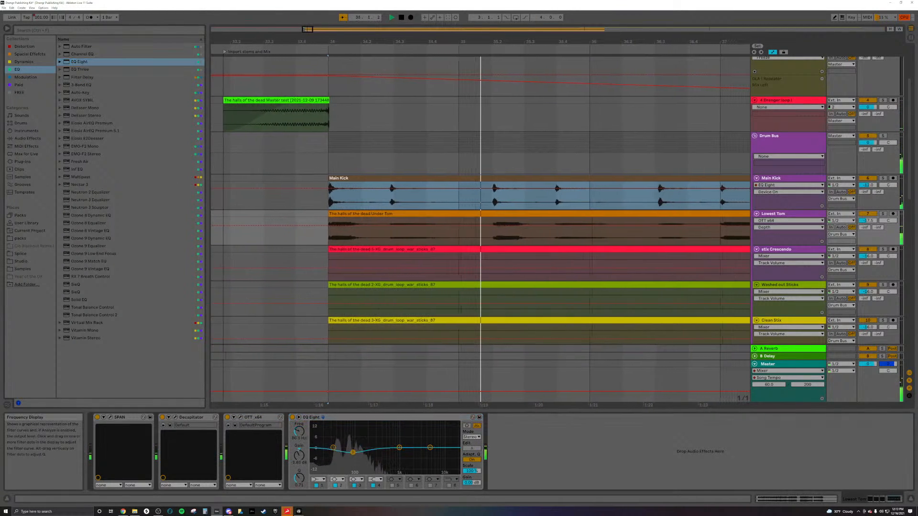
left_click_drag(298, 479, 345, 459)
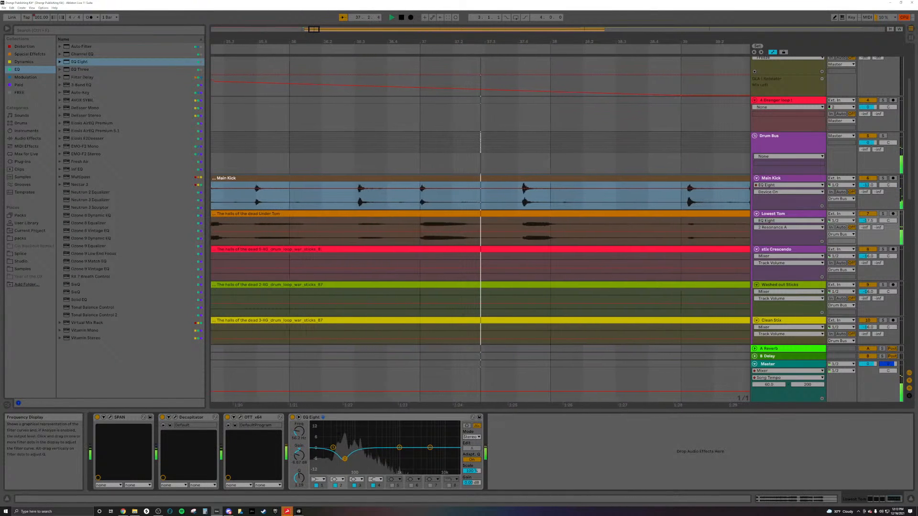
Change band 1 of the Lowest Tom's EQ Eight to a gentle low cut and narrow the dip near 60 Hz.
left_click(319, 480)
left_click(318, 427)
left_click_drag(301, 433, 323, 462)
left_click(319, 479)
left_click(318, 439)
left_click(299, 432)
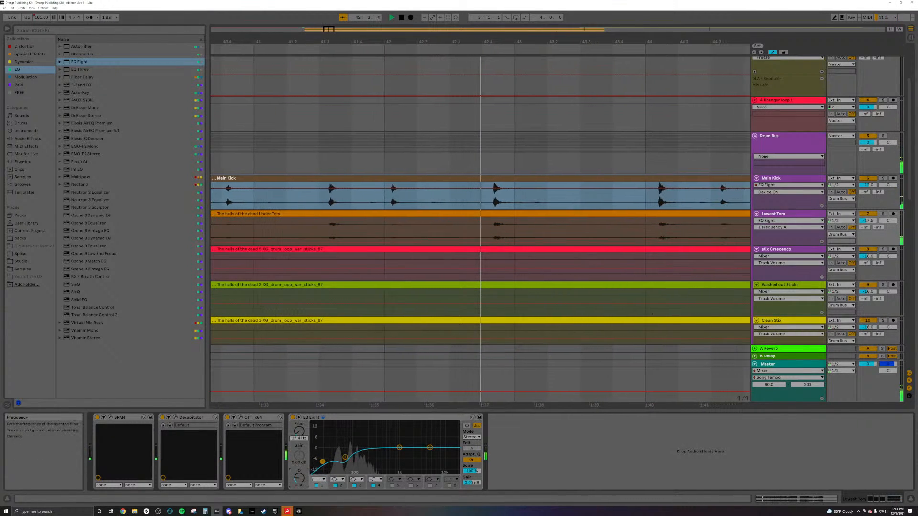
left_click_drag(299, 431, 299, 429)
left_click(346, 458)
left_click_drag(299, 479, 299, 468)
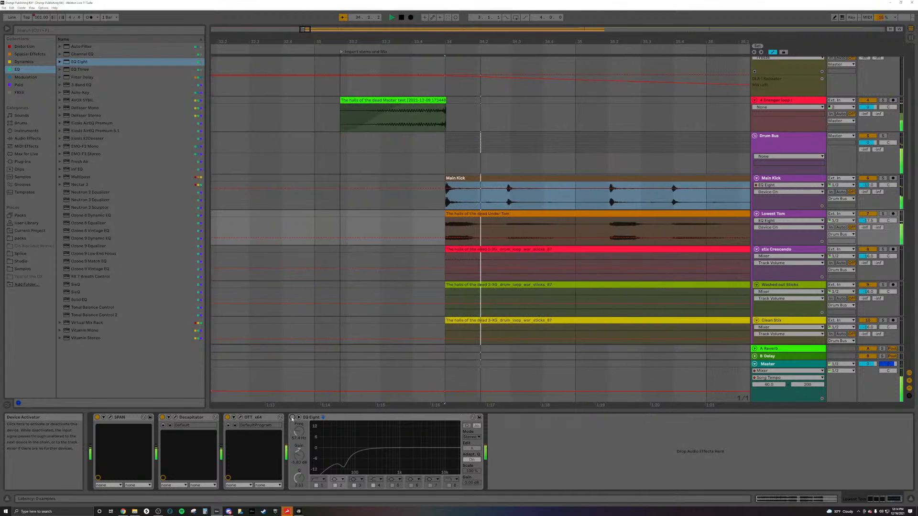
Audition the Lowest Tom's EQ Eight from bar 34 and move its low cut to about 30 Hz.
key("space")
key("space")
key("space")
key("space")
left_click(331, 462)
key("space")
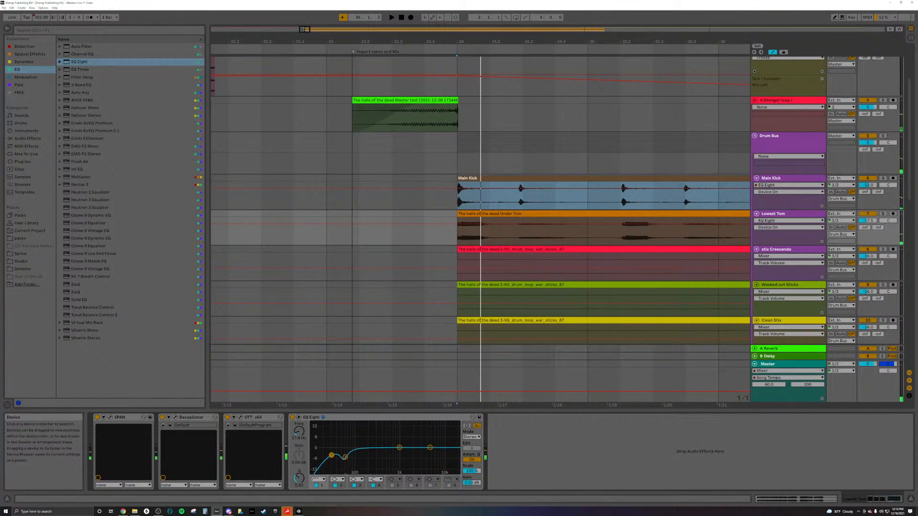
Reduce the Lowest Tom's dip near 60 Hz to about 3 dB and add a band 8 high cut around 200 Hz.
key("space")
mouse_move(344, 458)
left_mouse_down()
mouse_move(359, 461)
mouse_move(345, 436)
mouse_move(335, 454)
left_mouse_up()
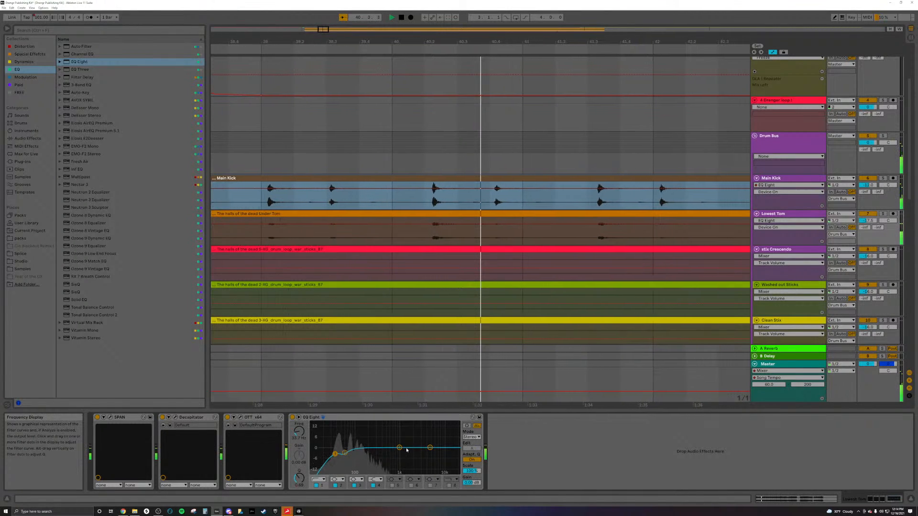
left_click(449, 485)
left_click_drag(454, 453, 369, 453)
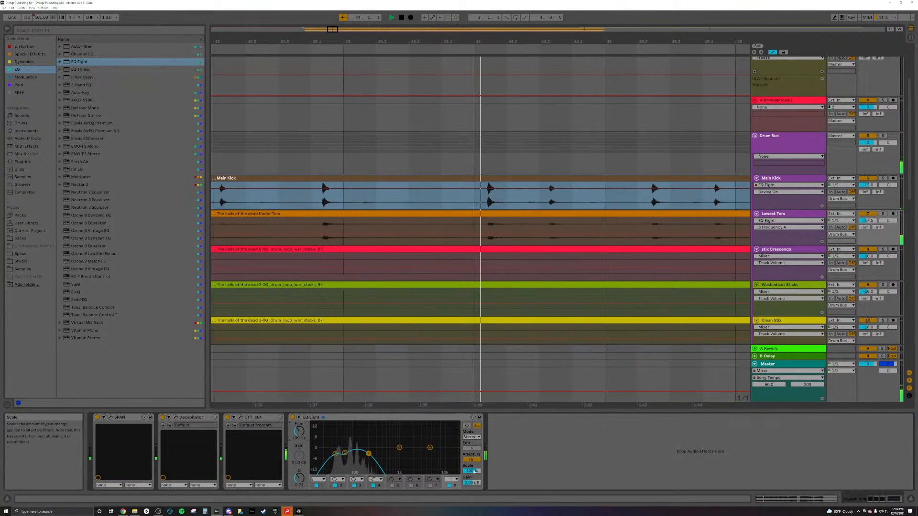
Compare the Lowest Tom with and without EQ Eight alongside the soloed Main Kick, leaving the EQ bypassed.
left_click(292, 417)
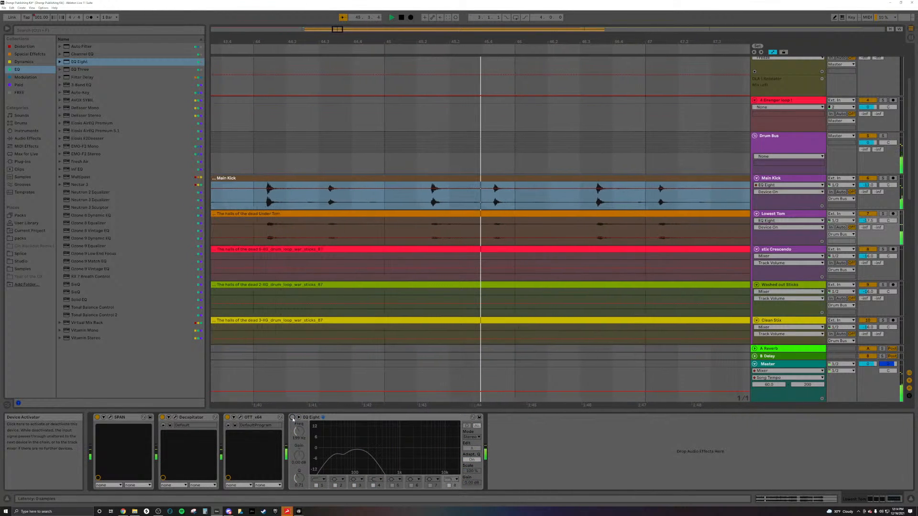
left_click(883, 178)
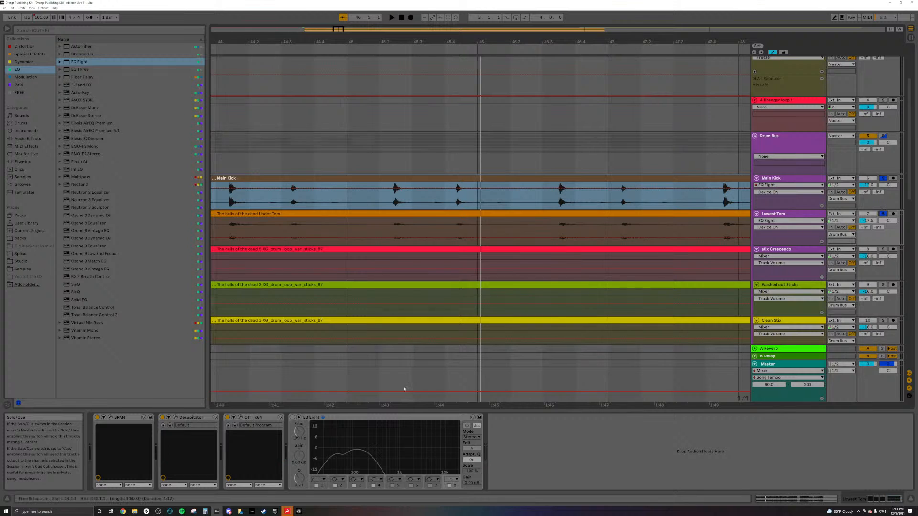
key("space")
left_click(293, 417)
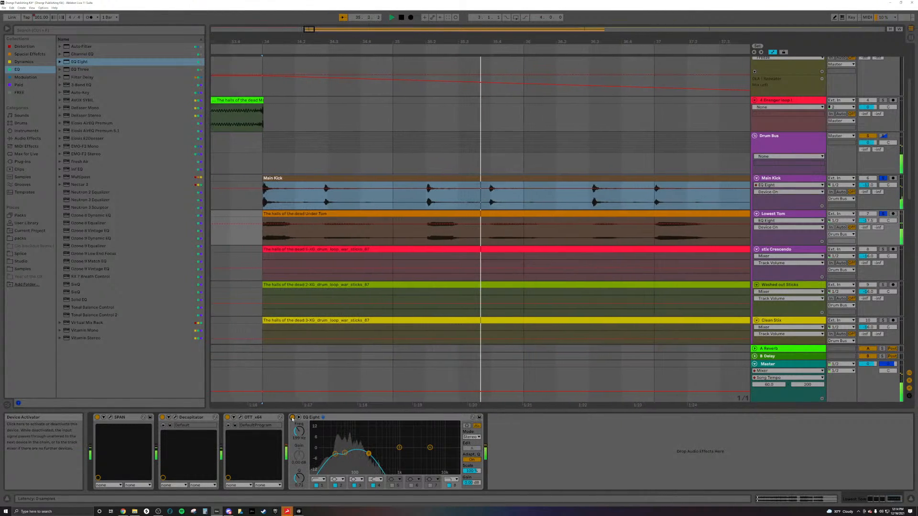
left_click(293, 417)
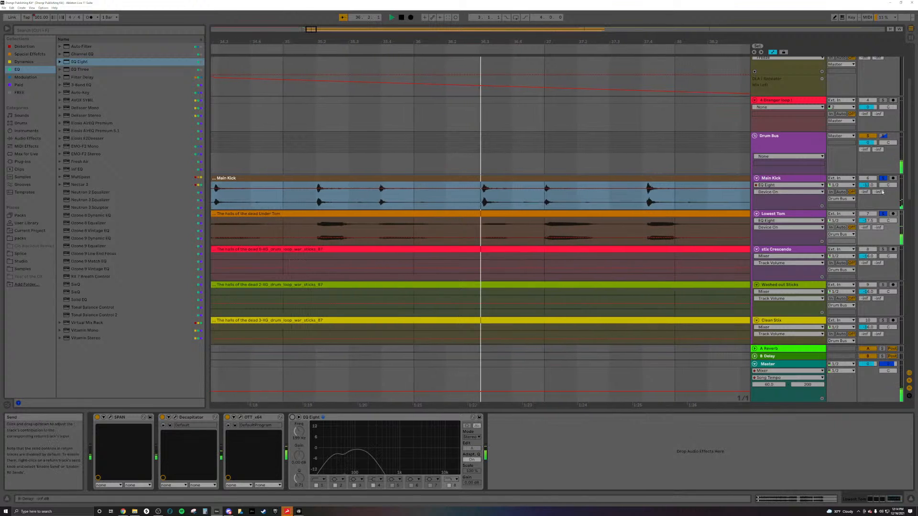
Solo the Main Stix track and audition it from the middle of the arrangement.
scroll(736, 175, "down", 2)
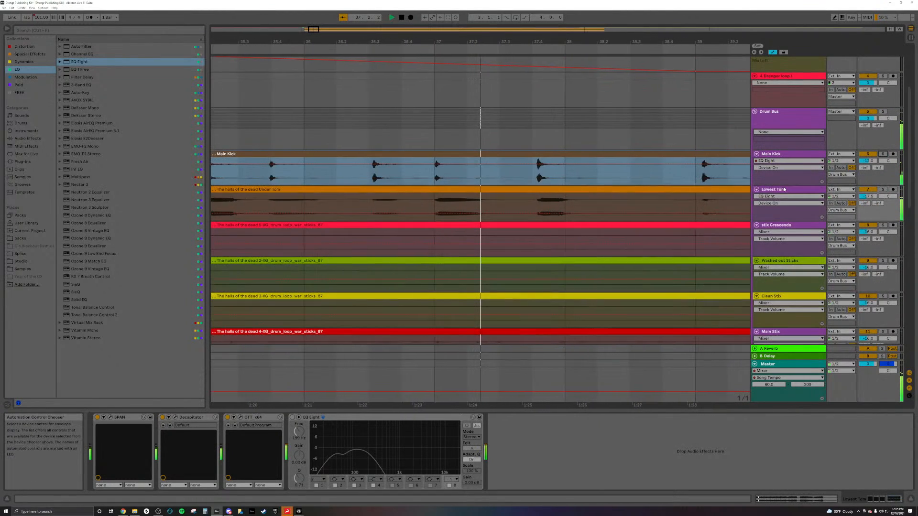
scroll(679, 179, "down", 5)
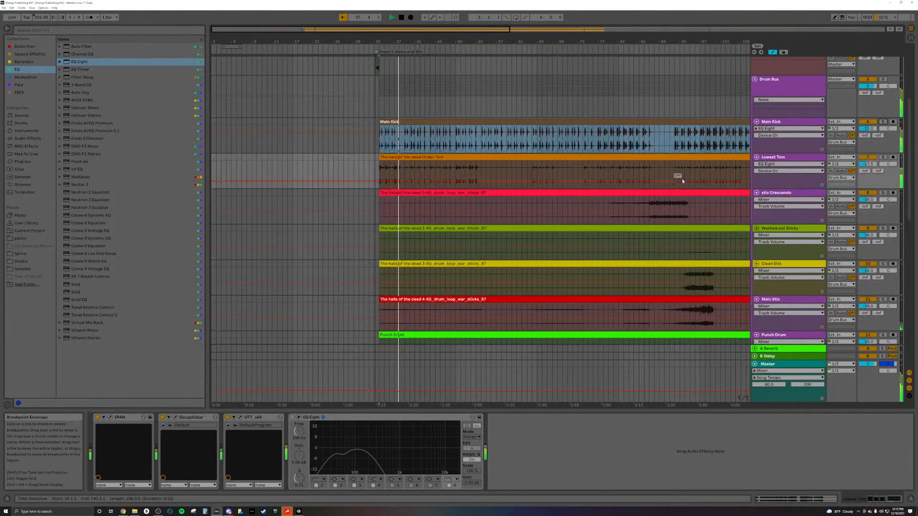
left_click(530, 168)
scroll(531, 169, "down", 2)
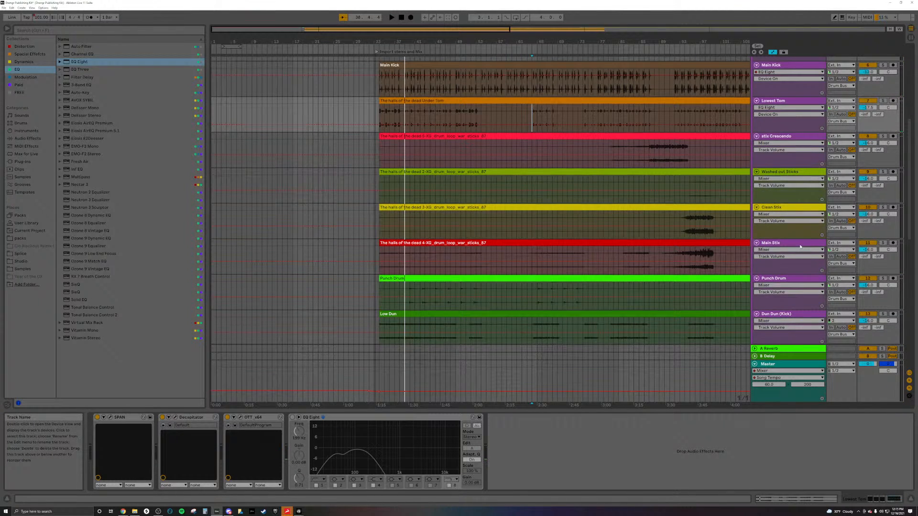
scroll(801, 247, "up", 2)
key("space")
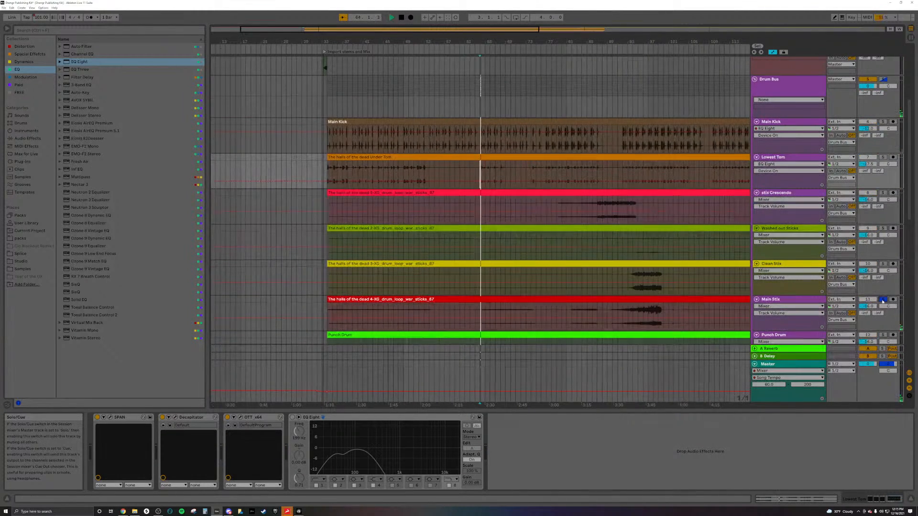
Play the Main Stix clip from its start and move the Main Stix track directly below Lowest Tom.
left_click(473, 299)
key("space")
key("space")
scroll(503, 293, "down", 1)
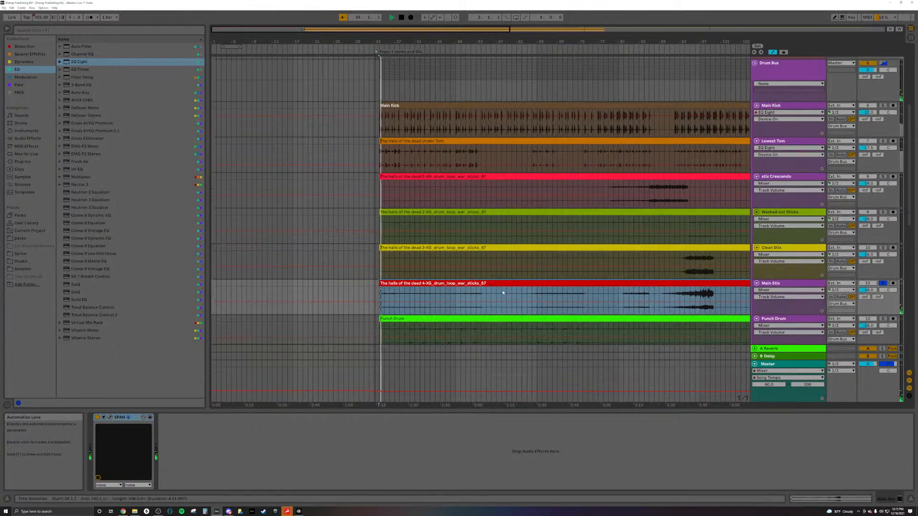
scroll(726, 283, "up", 1)
left_click(781, 307)
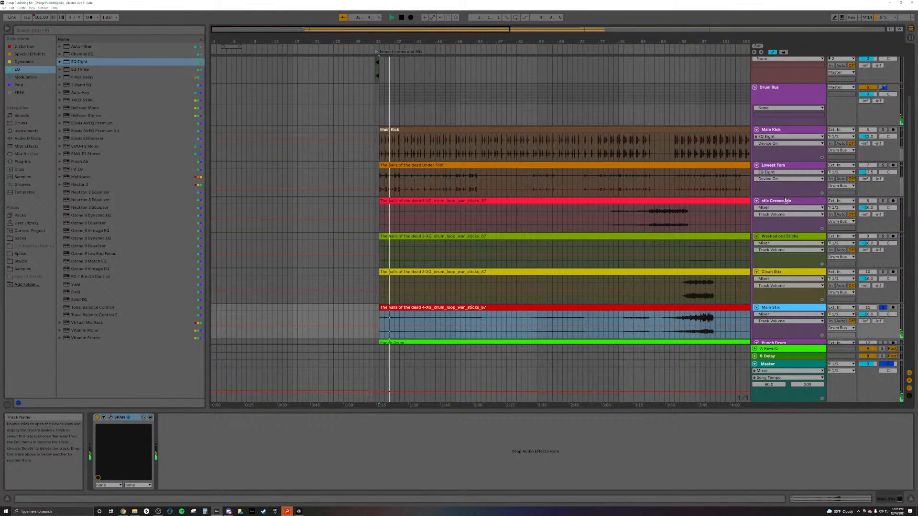
left_click_drag(784, 200, 787, 202)
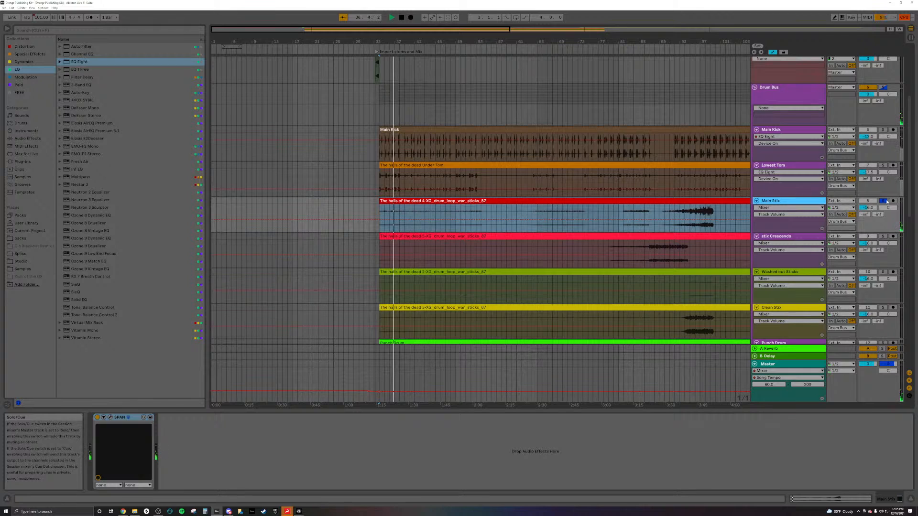
Hide the automation lanes, split the Main Stix clip just before its loud final section, and select the first part.
key("ctrl+a")
left_click(660, 219)
left_click(592, 202)
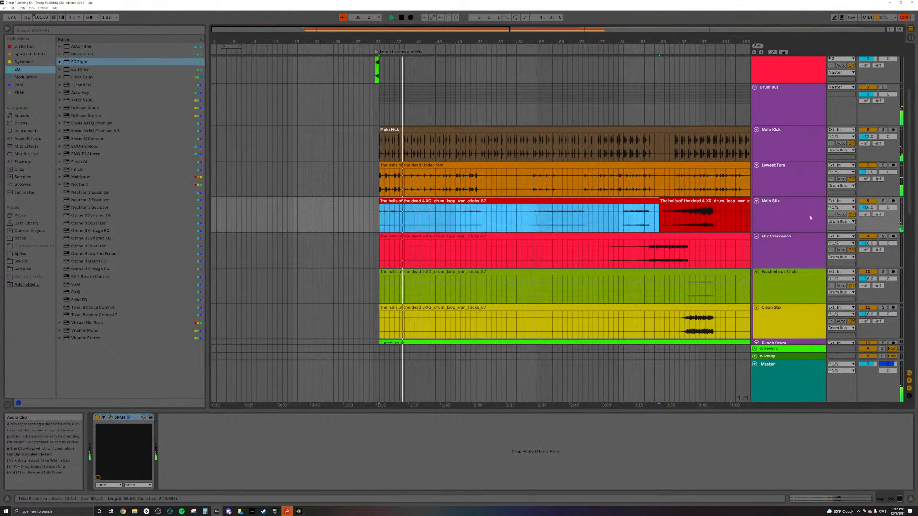
Raise the Main Stix track volume and increase the first Main Stix clip's gain to about 10.7 dB.
left_click(812, 213)
left_click_drag(869, 209, 869, 200)
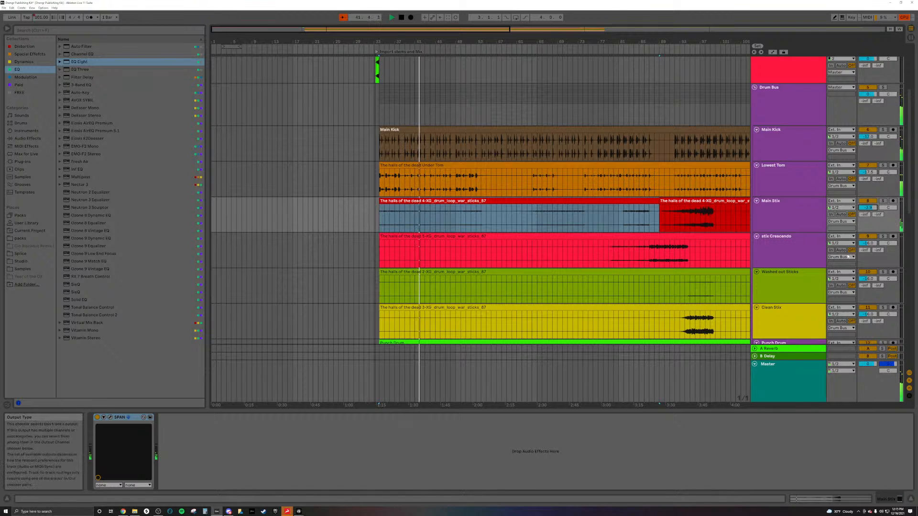
double_click(567, 203)
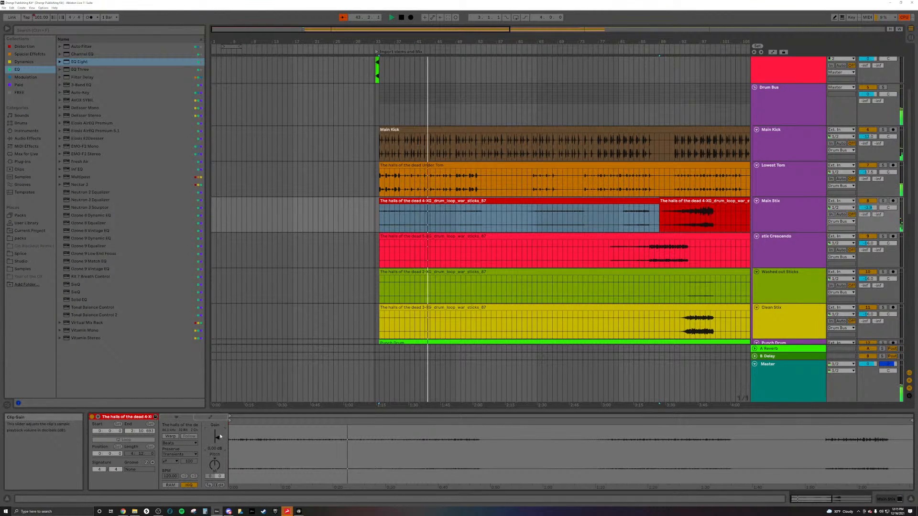
left_click_drag(217, 437, 216, 433)
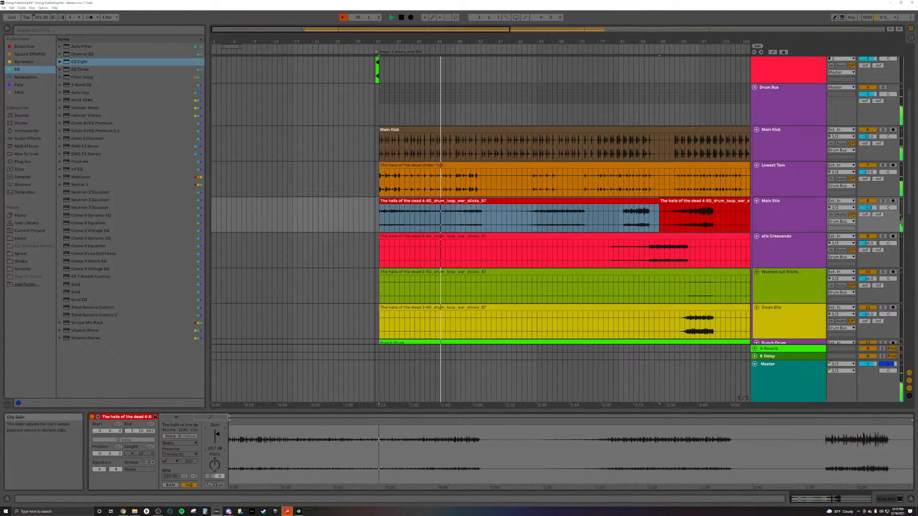
Add the Decapitator distortion plug-in to the Main Stix track's device chain and close its window.
left_click(876, 499)
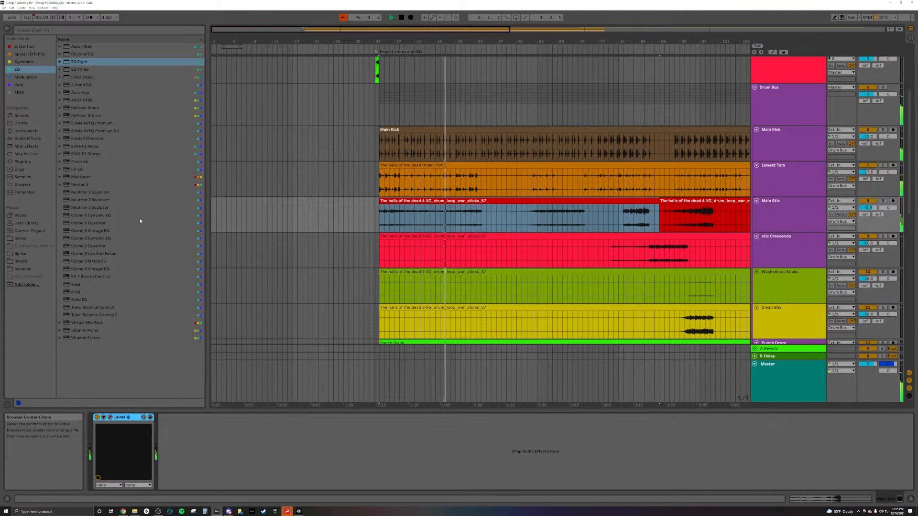
left_click(24, 47)
left_click(84, 161)
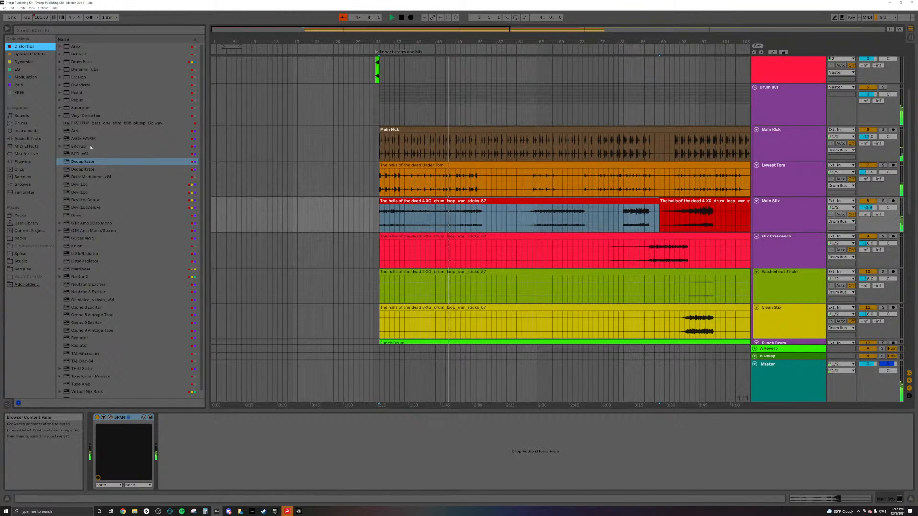
double_click(87, 164)
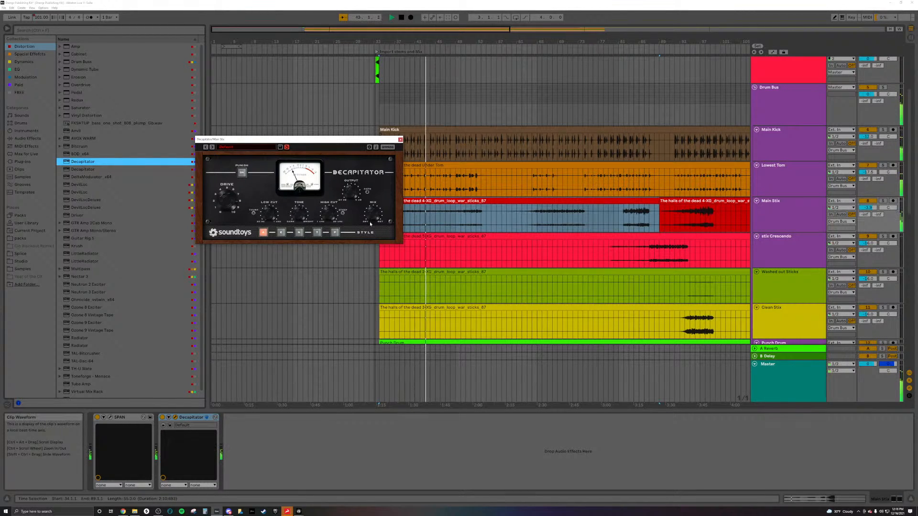
left_click(400, 140)
Add EQ Eight after Decapitator on Main Stix, set band 1 to a steep low cut just above 200 Hz, and collapse the device.
left_click(17, 69)
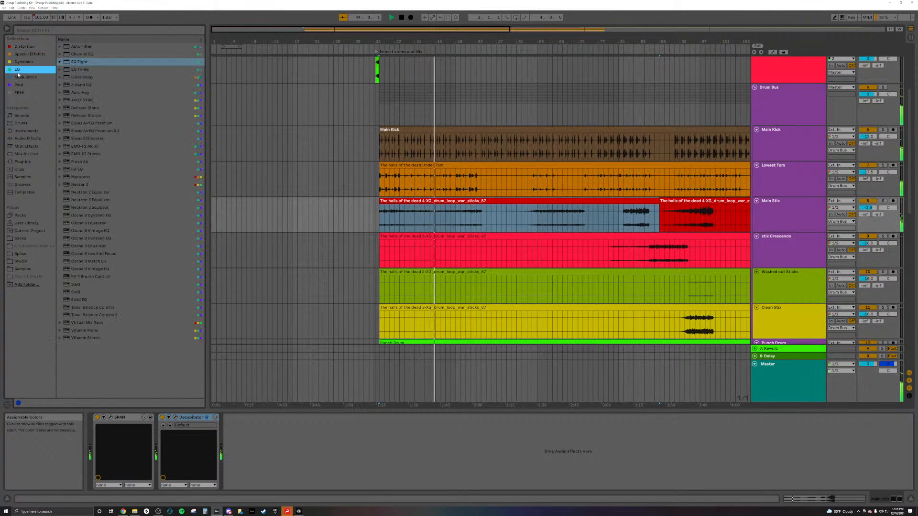
double_click(79, 62)
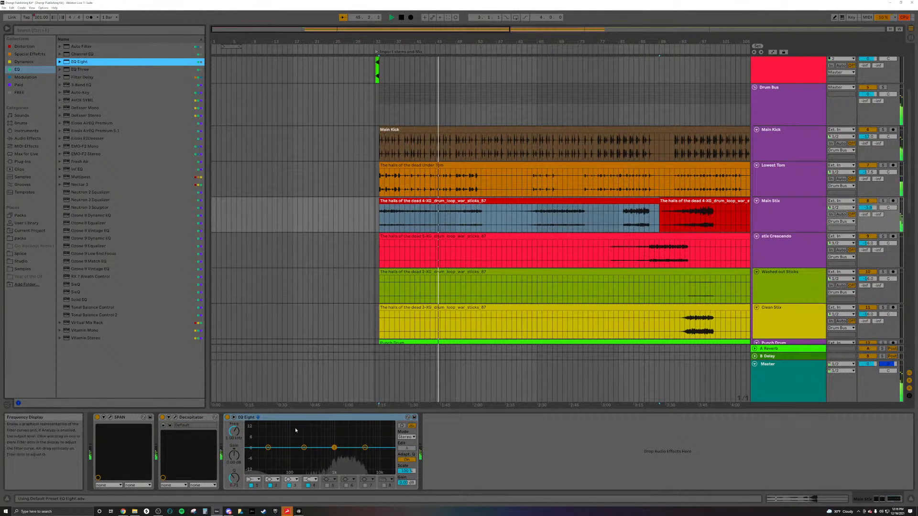
left_click(253, 479)
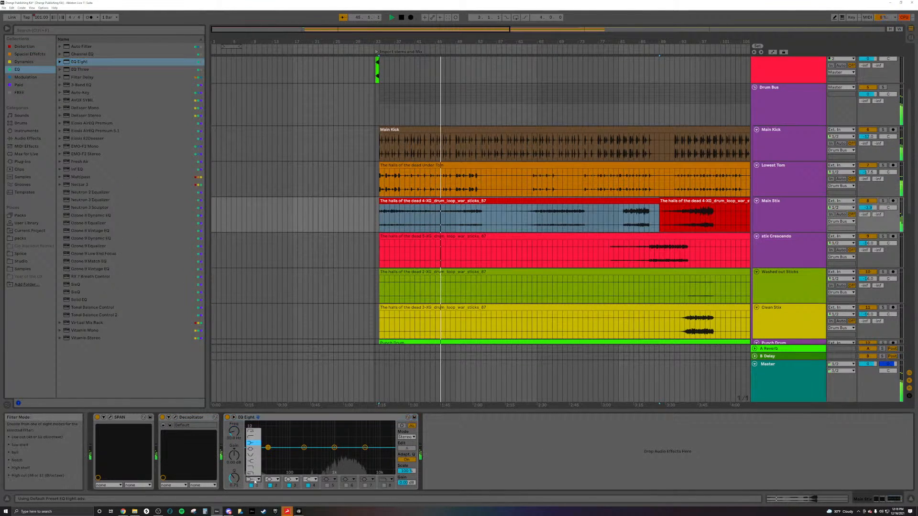
left_click(253, 431)
left_click_drag(234, 431, 234, 408)
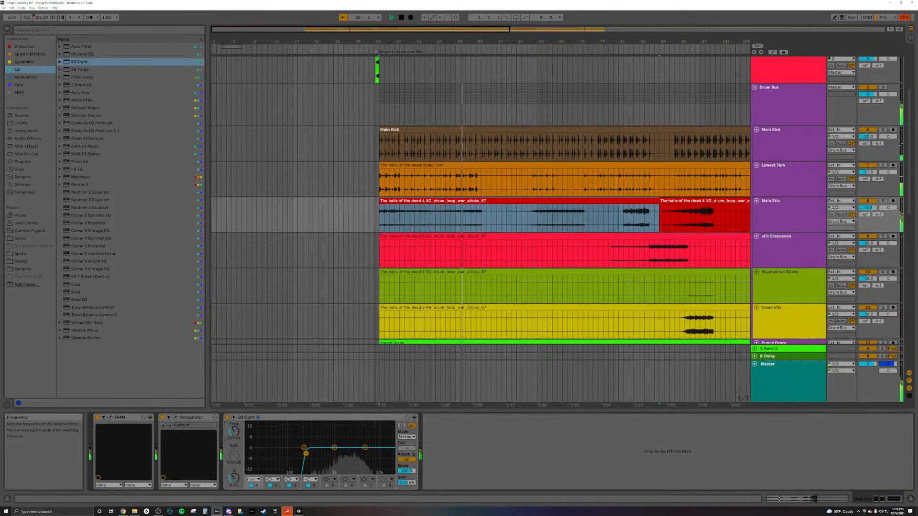
double_click(323, 419)
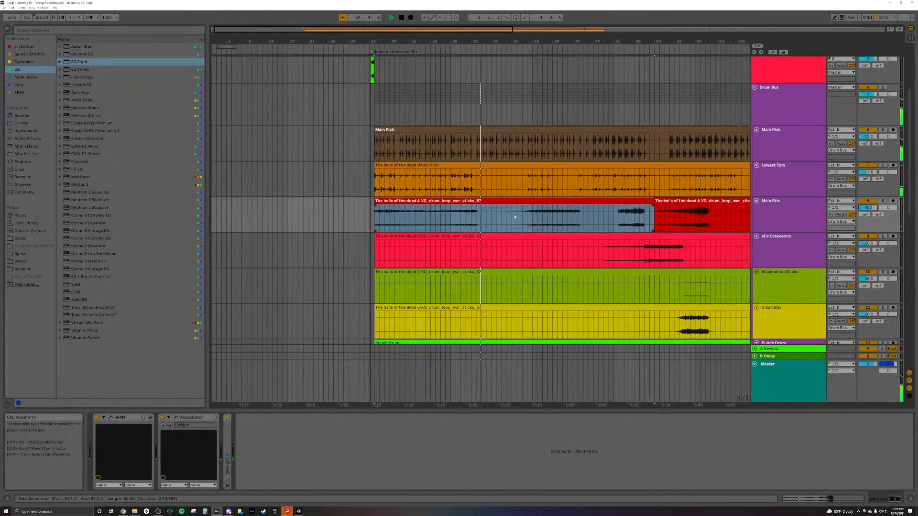
Audition the processed Main Stix with the other drums from the middle of its first clip and from bar 82.
left_click(517, 215)
key("space")
key("space")
left_click(516, 214)
key("space")
key("space")
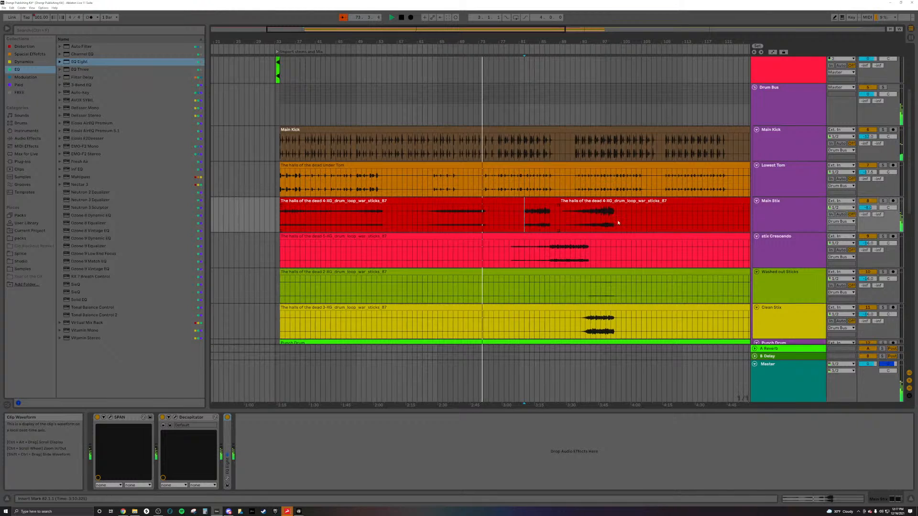
key("space")
key("space")
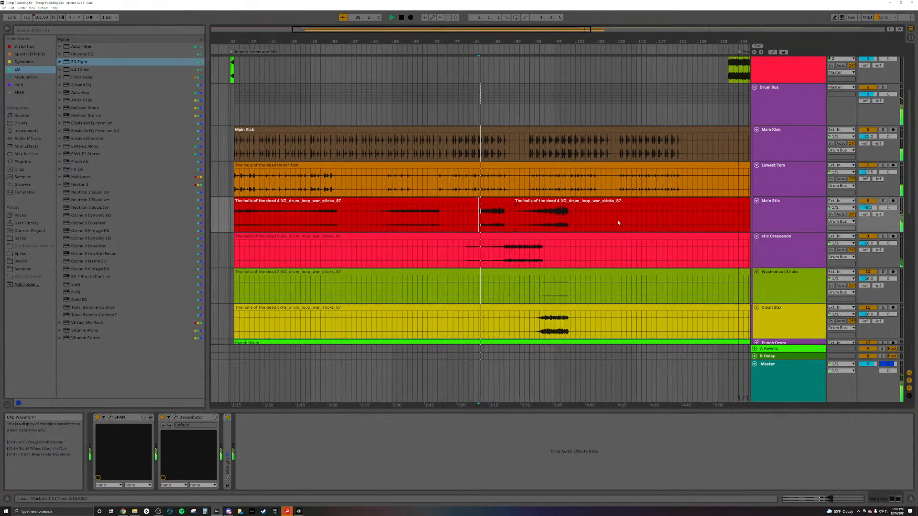
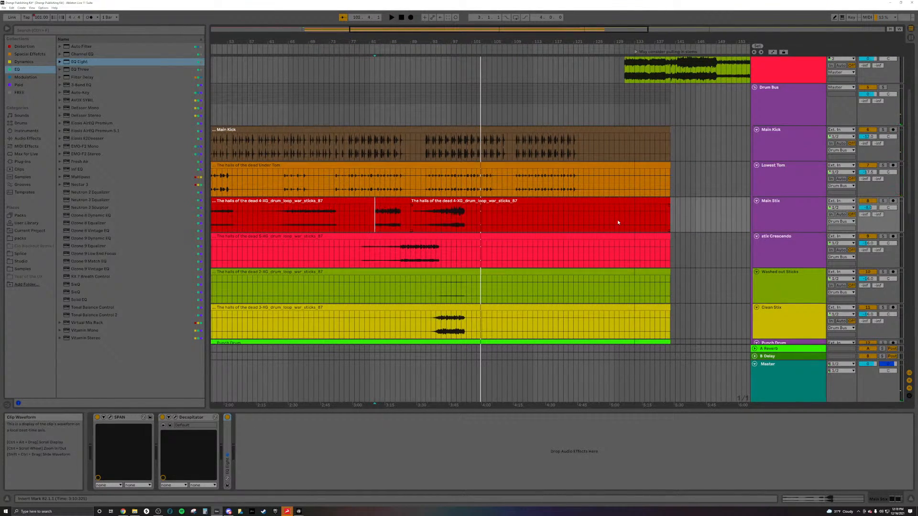
Audition the drums around the end of the Main Stix part and set the arrangement's fixed grid to 1/4.
key("space")
scroll(456, 224, "up", 4, "ctrl")
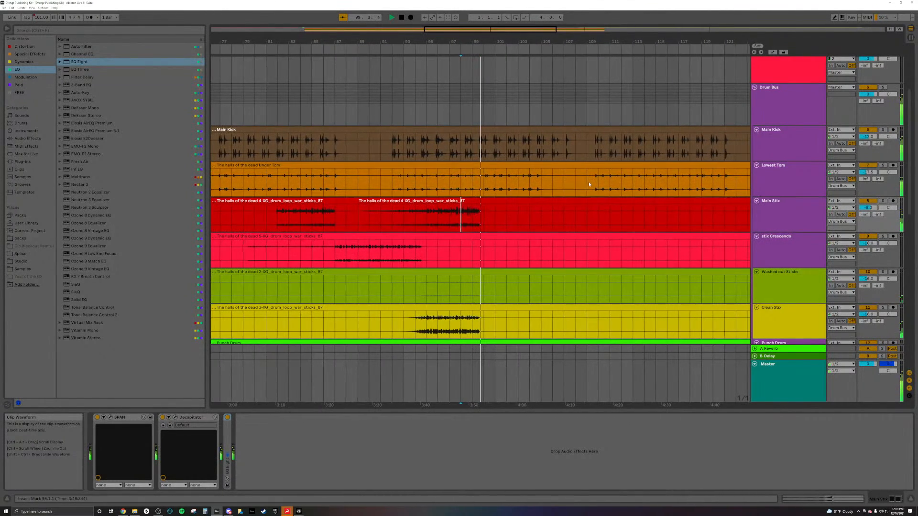
scroll(492, 173, "up", 2)
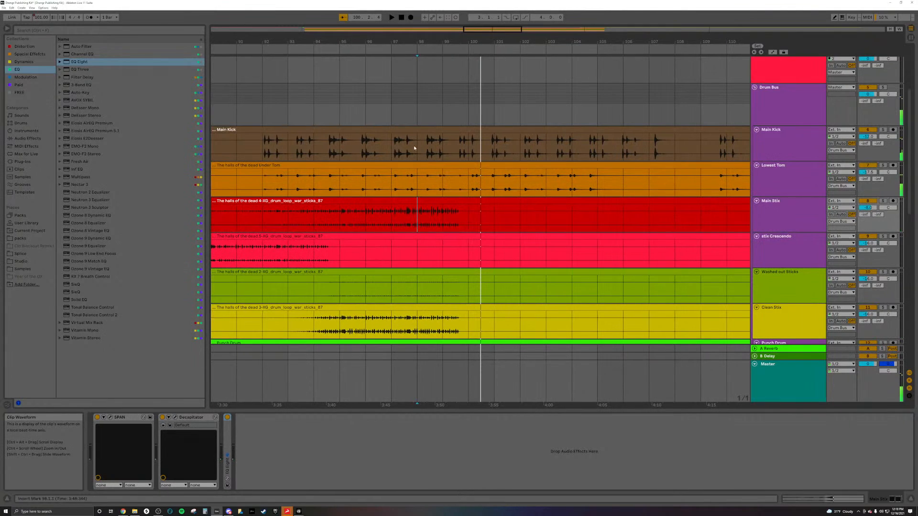
left_click(342, 148)
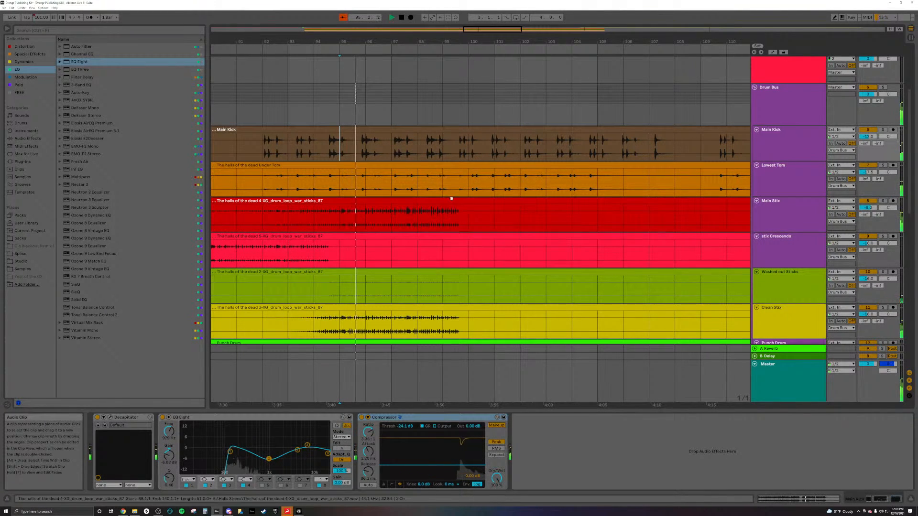
scroll(448, 199, "up", 2)
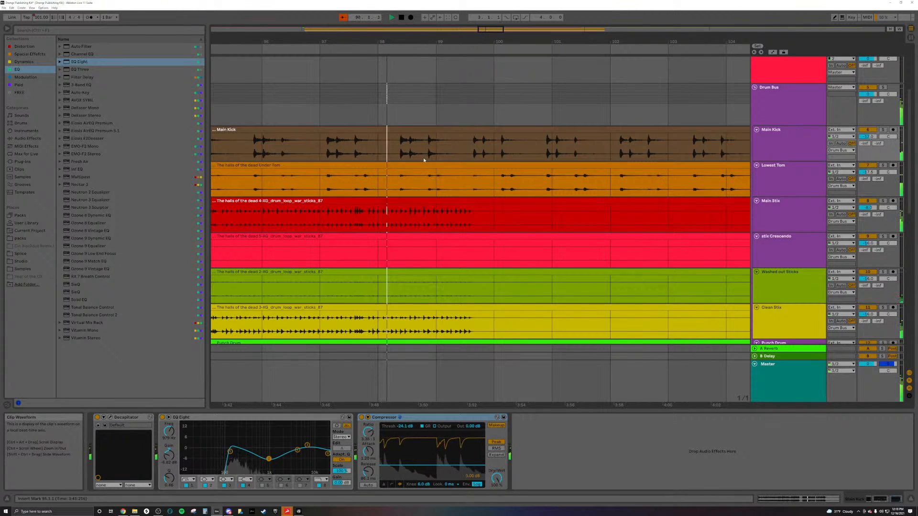
right_click(462, 115)
left_click(471, 172)
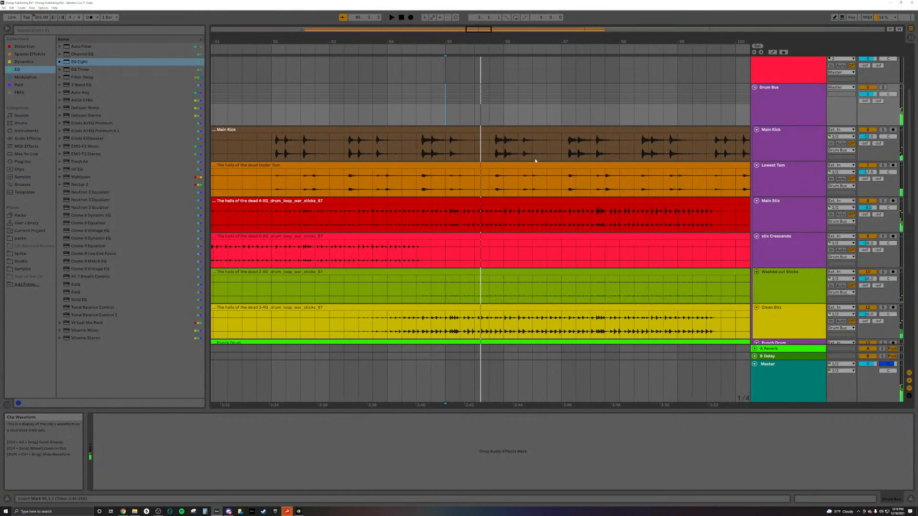
Play the drum passage leading into bar 100 and remove the Lowest Tom audio from 100.2.1 to 100.4.1.
scroll(539, 161, "down", 3)
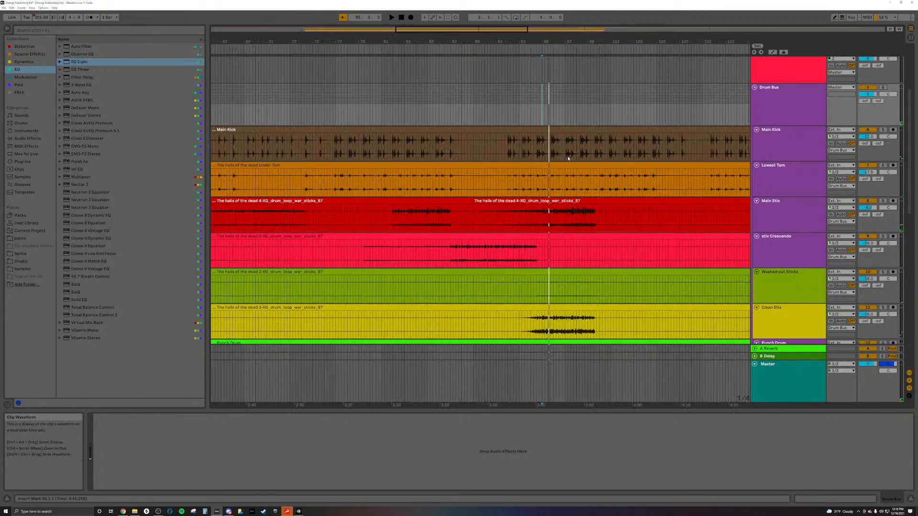
left_click(591, 210)
scroll(591, 209, "up", 5)
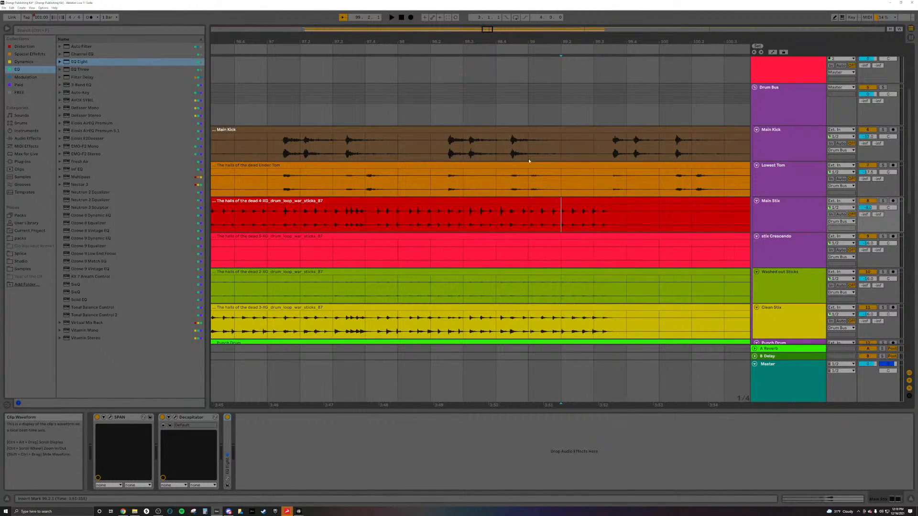
left_click(474, 159)
key("space")
scroll(545, 174, "down", 3)
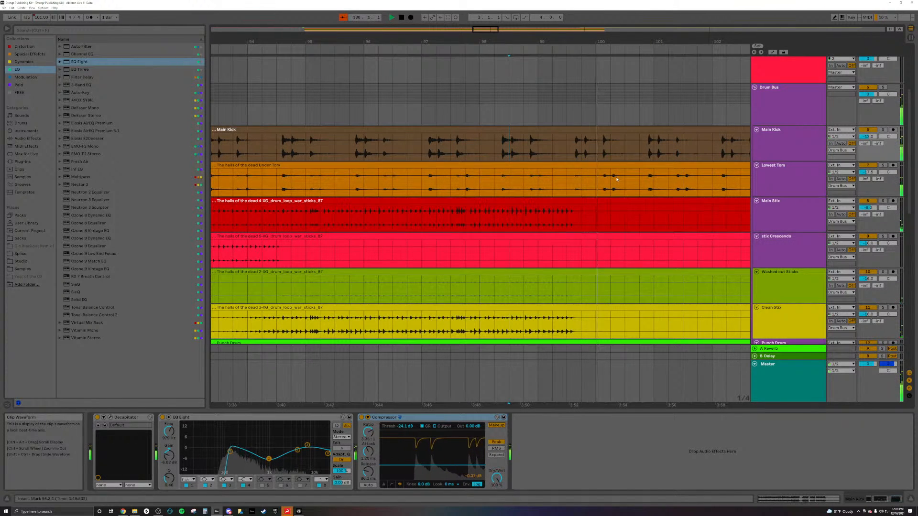
key("space")
key("space")
key("space")
left_click_drag(561, 180, 592, 179)
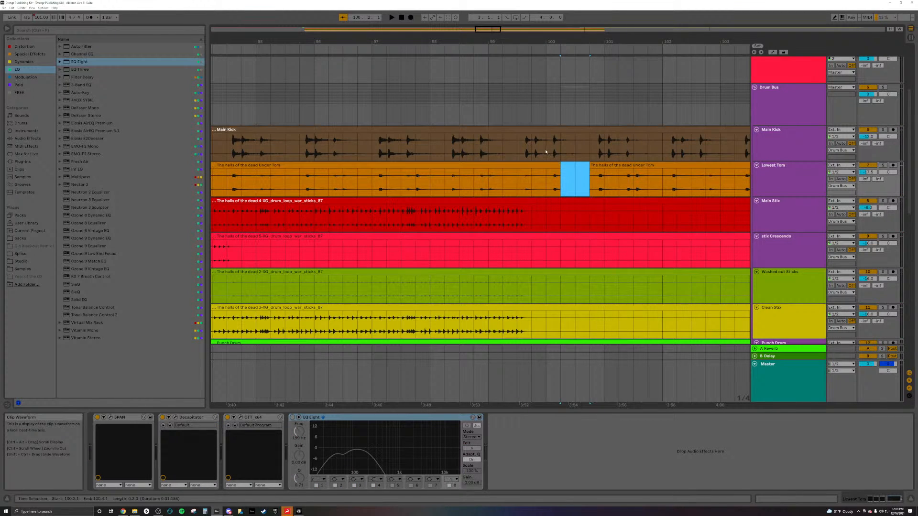
left_click_drag(546, 152, 560, 152)
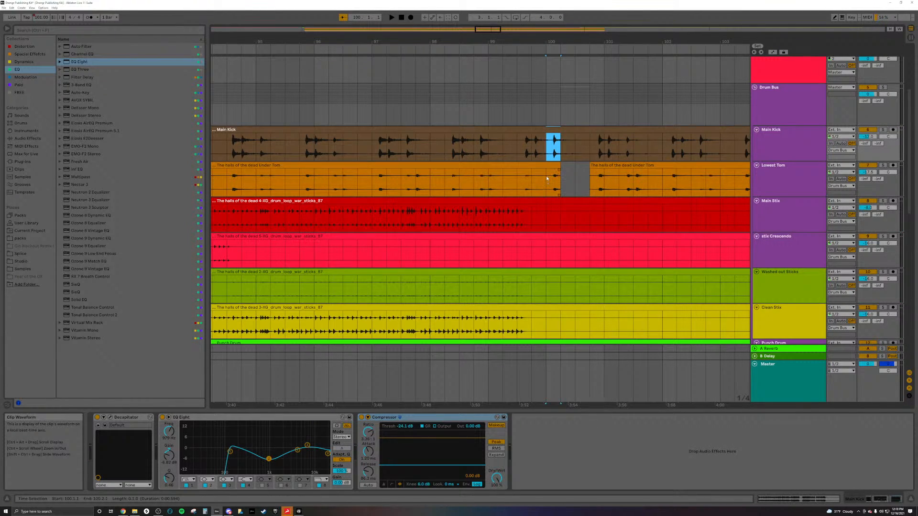
key("ctrl+e")
scroll(553, 139, "up", 5)
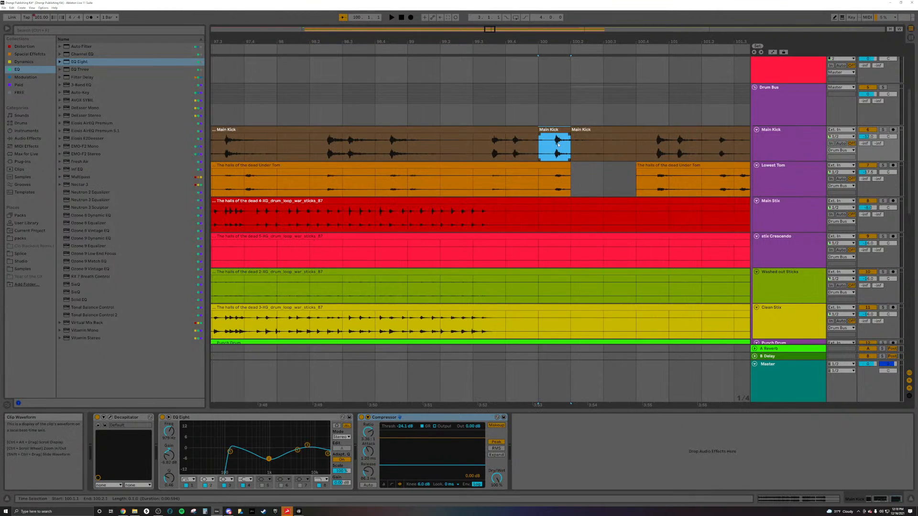
Set the fixed grid to 1/16, split out the Main Kick hit starting at 100.1.3 as its own clip, and open that clip's properties.
right_click(554, 149)
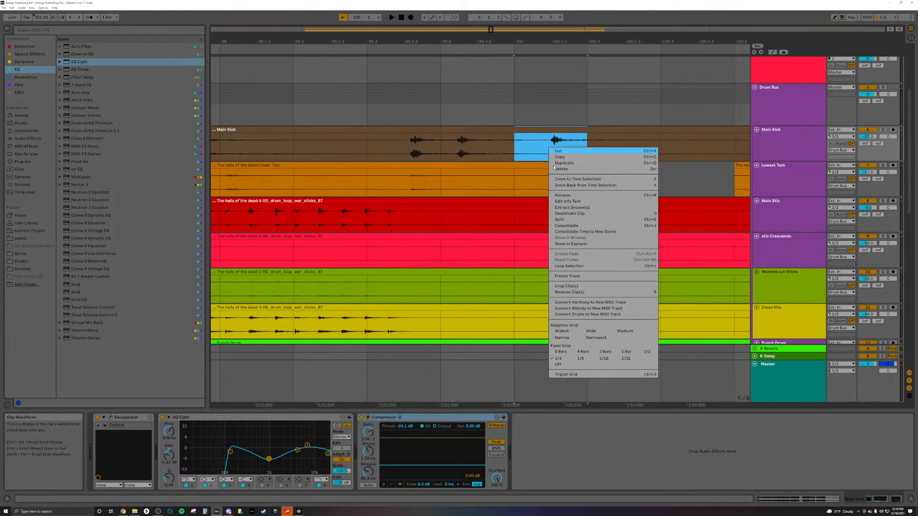
left_click(604, 358)
left_click_drag(551, 146, 709, 153)
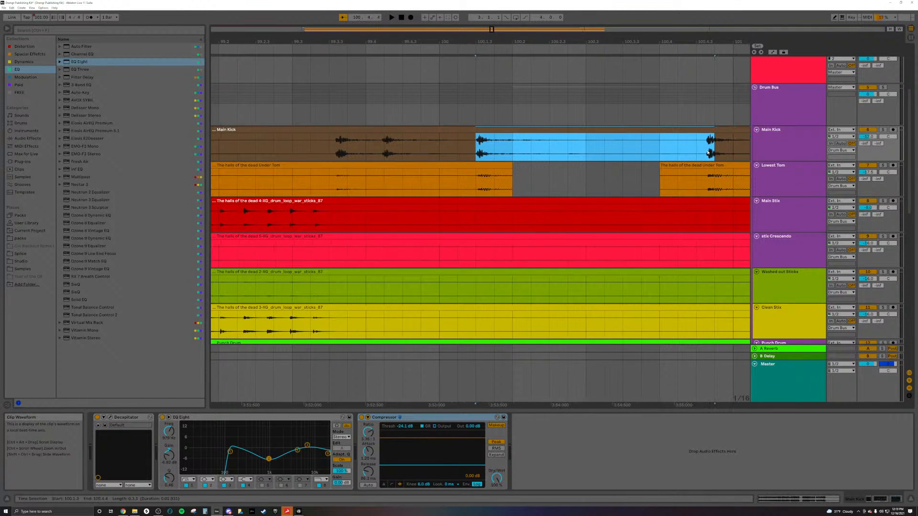
double_click(629, 132)
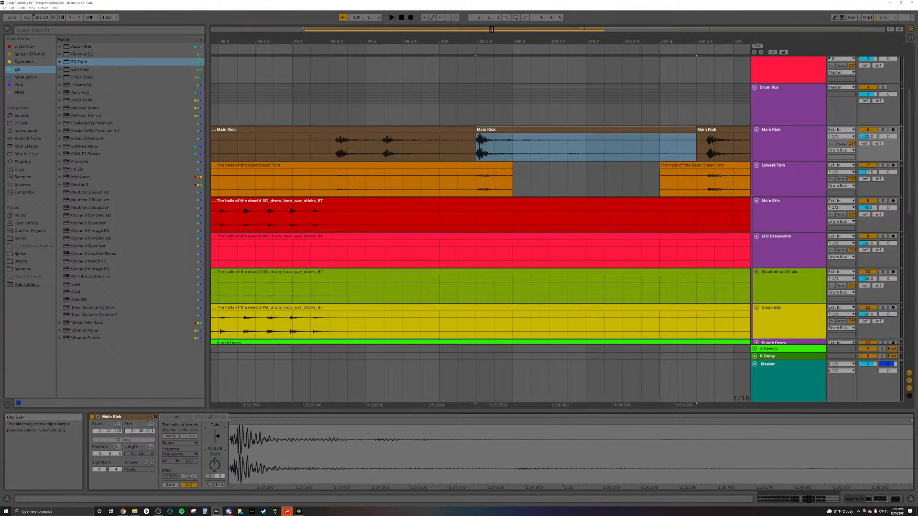
Raise the isolated Main Kick clip's gain and play the passage from just before it to check the hit.
left_click_drag(218, 438, 218, 436)
key("space")
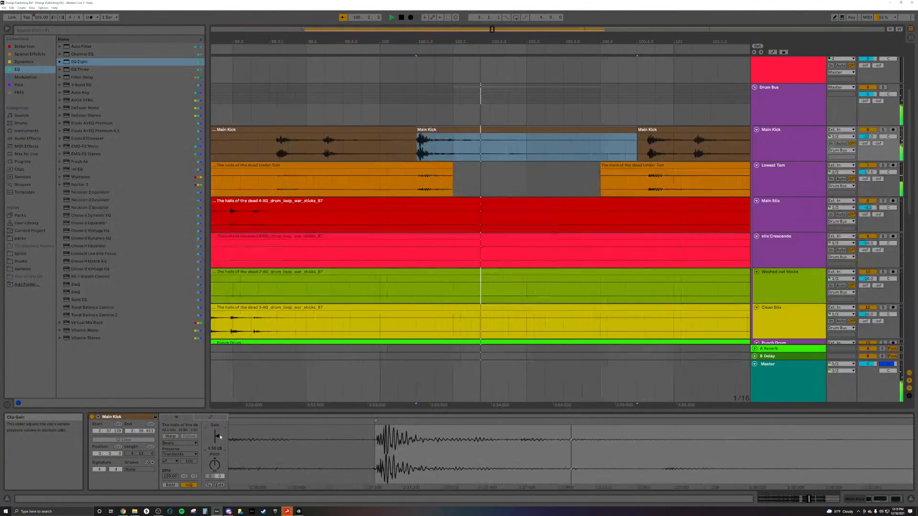
left_click(228, 144)
key("space")
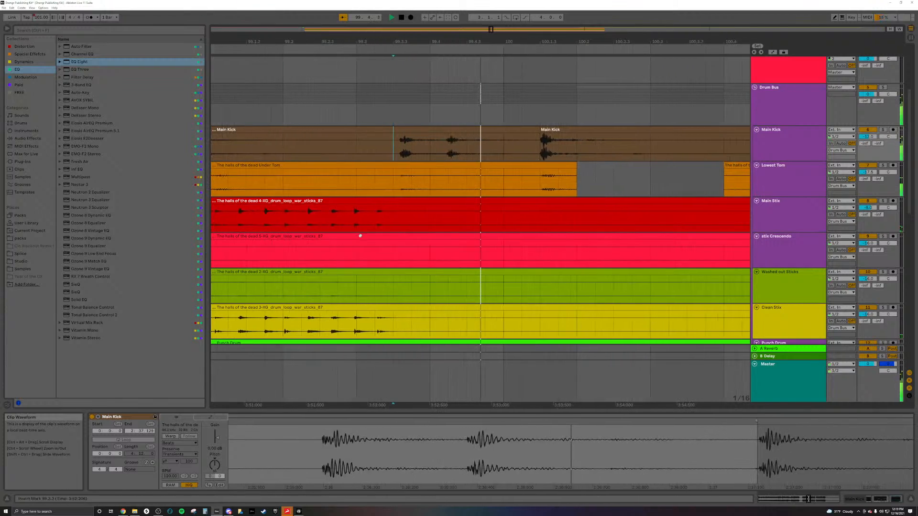
scroll(463, 213, "down", 2)
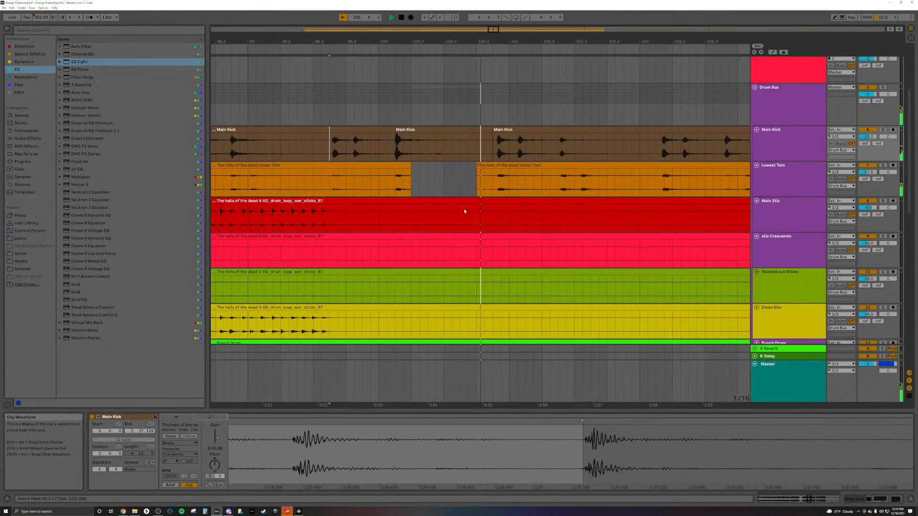
left_click(438, 130)
key("space")
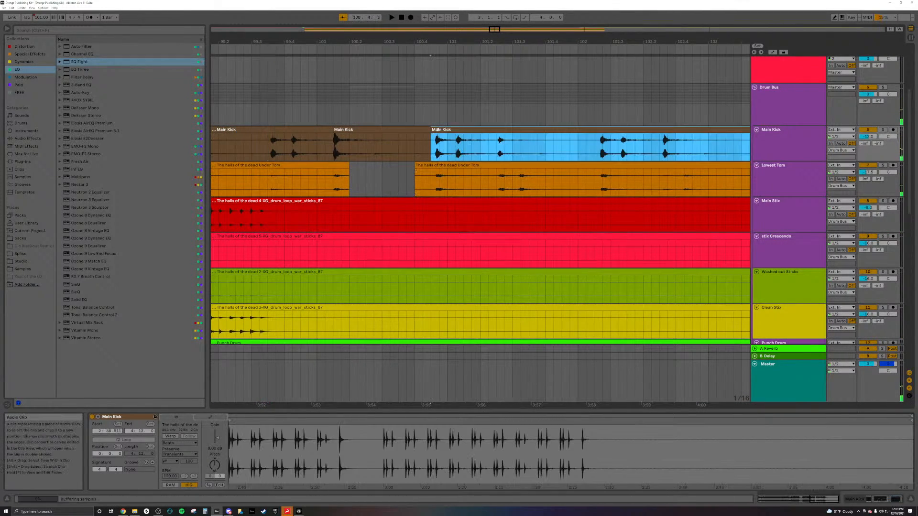
left_click(417, 166)
left_click_drag(427, 167, 484, 168)
key("ctrl+z")
Play the drum passage across the gap in the Lowest Tom and check the Main Kick clip that follows the isolated hit.
left_click(397, 169)
key("space")
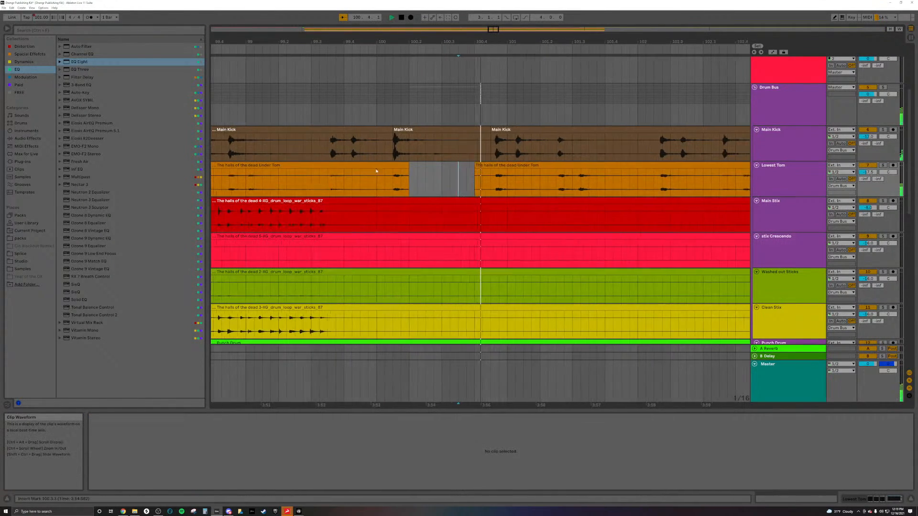
left_click(452, 139)
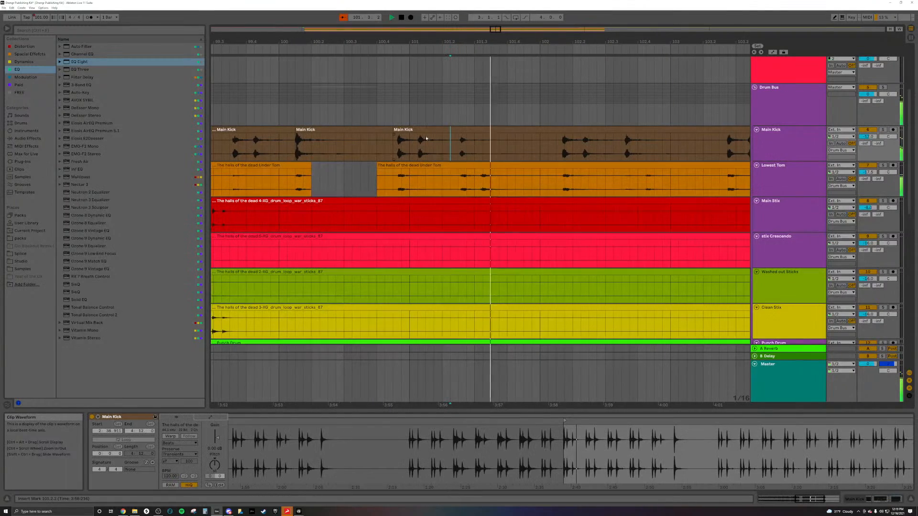
left_click(401, 129)
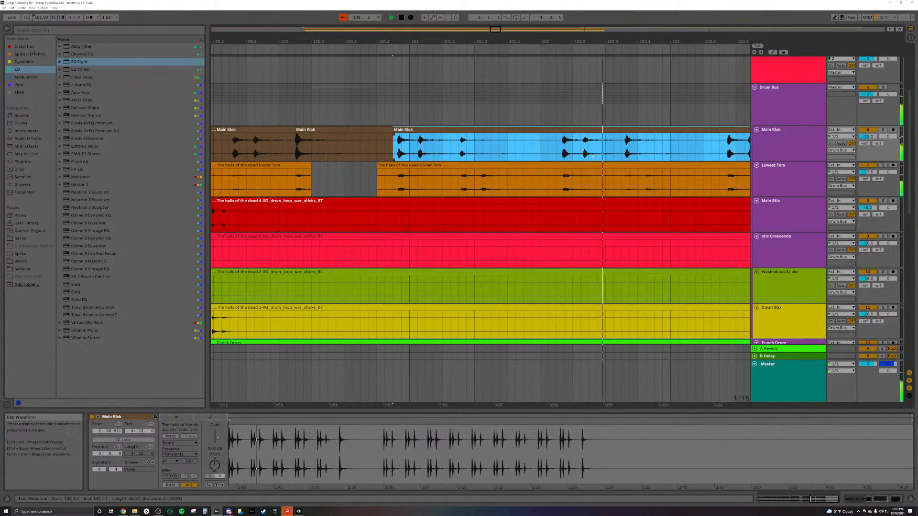
Look over the remaining drum tracks down to the timers while the passage plays, checking where each part sounds.
scroll(597, 159, "down", 5, "ctrl")
scroll(596, 177, "down", 5)
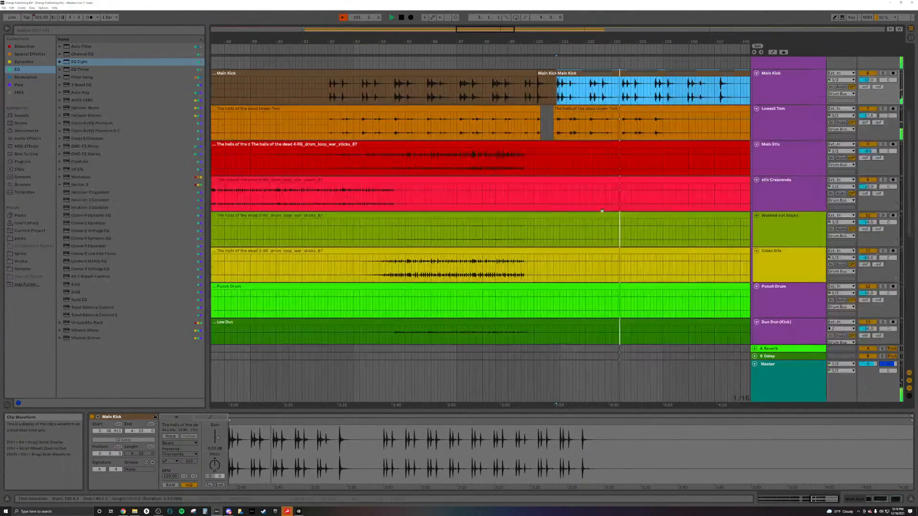
scroll(603, 231, "down", 5)
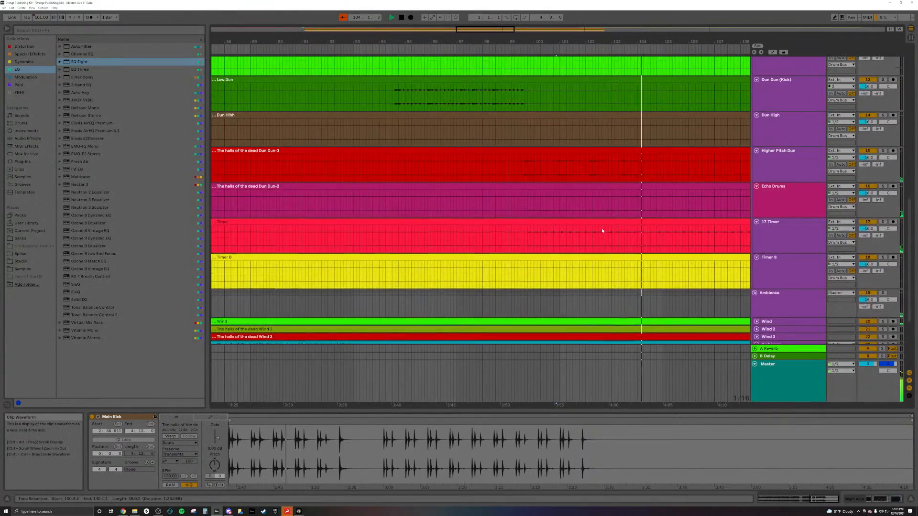
scroll(603, 231, "up", 2)
scroll(603, 231, "up", 5)
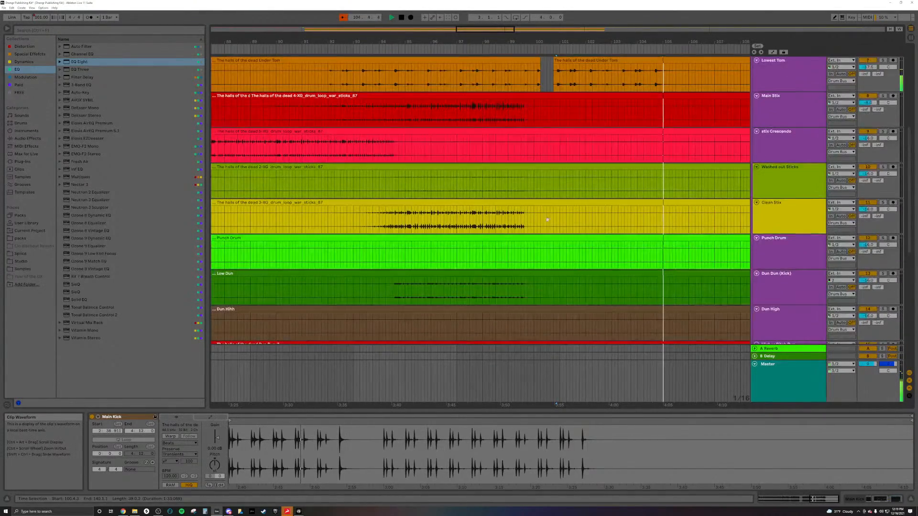
scroll(573, 143, "up", 3)
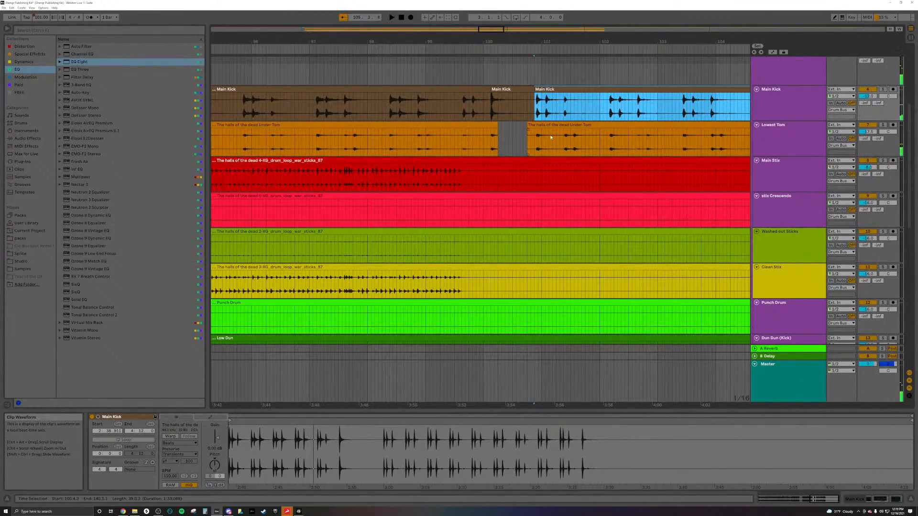
scroll(524, 143, "up", 1)
scroll(491, 152, "down", 4)
Locate the stix Crescendo part and play the song from where it begins.
left_click(793, 182)
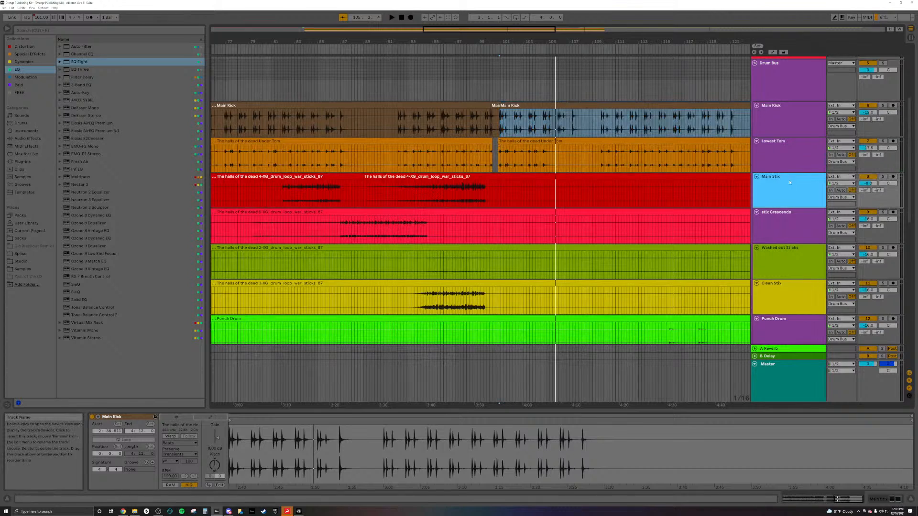
scroll(578, 196, "down", 3)
left_click(766, 177)
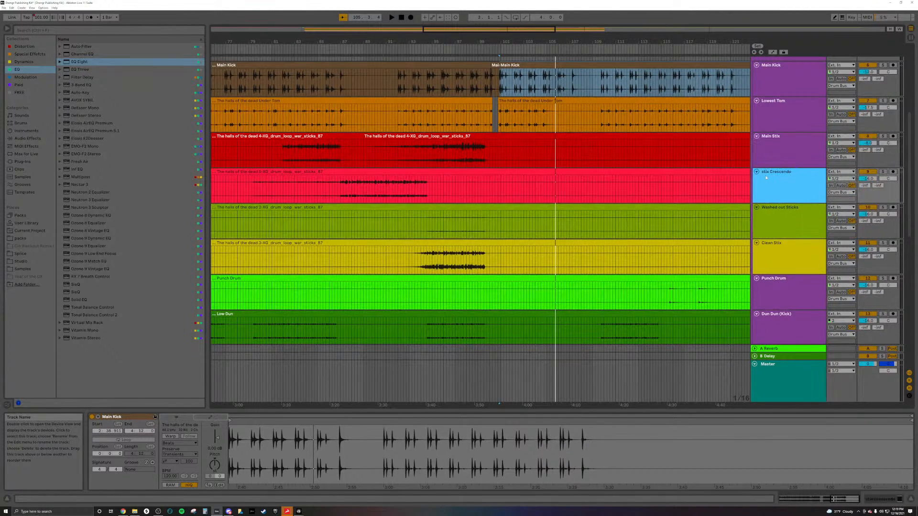
scroll(701, 171, "left", 5)
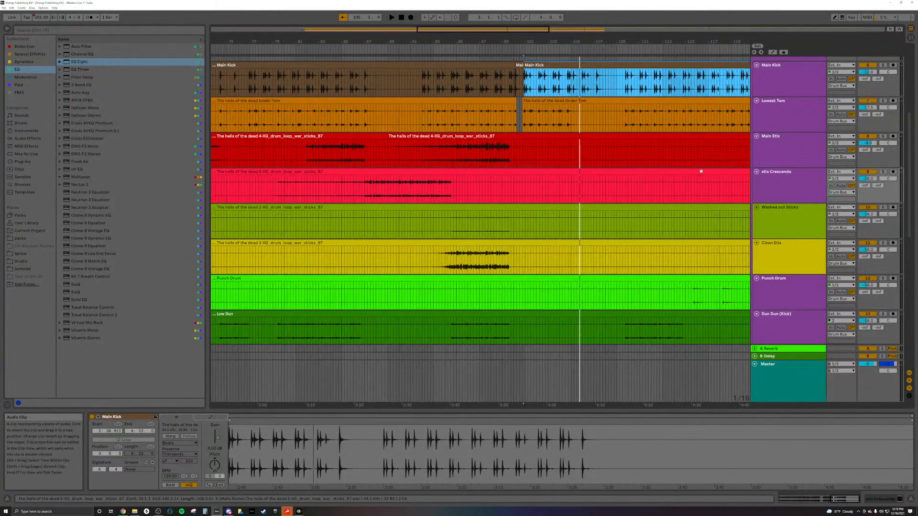
scroll(679, 172, "left", 3)
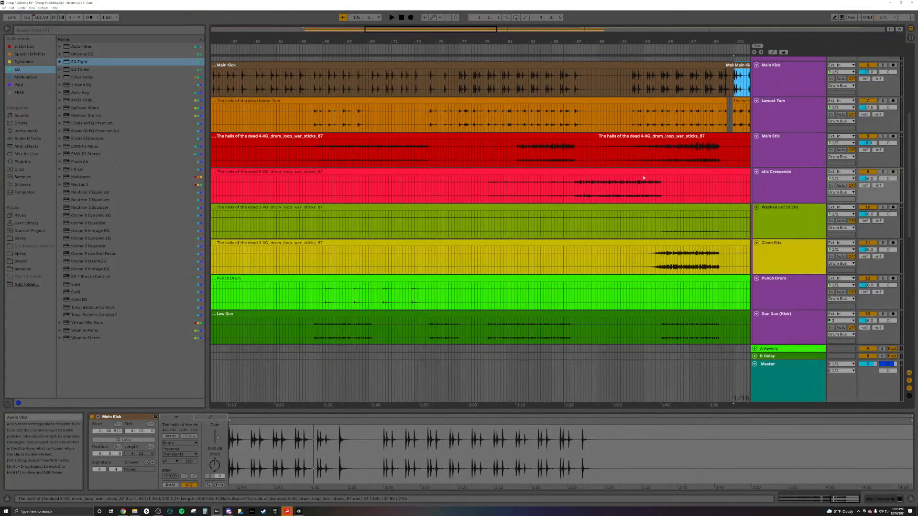
left_click(488, 186)
key("space")
Check the stix Crescendo track in solo, try a higher track volume, and undo that volume change.
left_click(883, 172)
left_click(884, 173)
left_click_drag(868, 179, 868, 167)
key("ctrl+z")
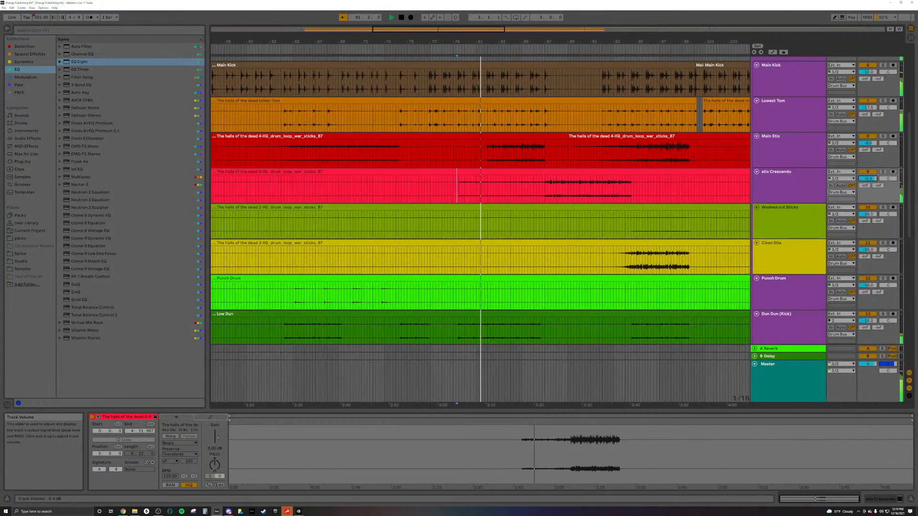
Copy the Decapitator and EQ Eight from Main Stix onto the stix Crescendo track's device chain.
left_click(884, 498)
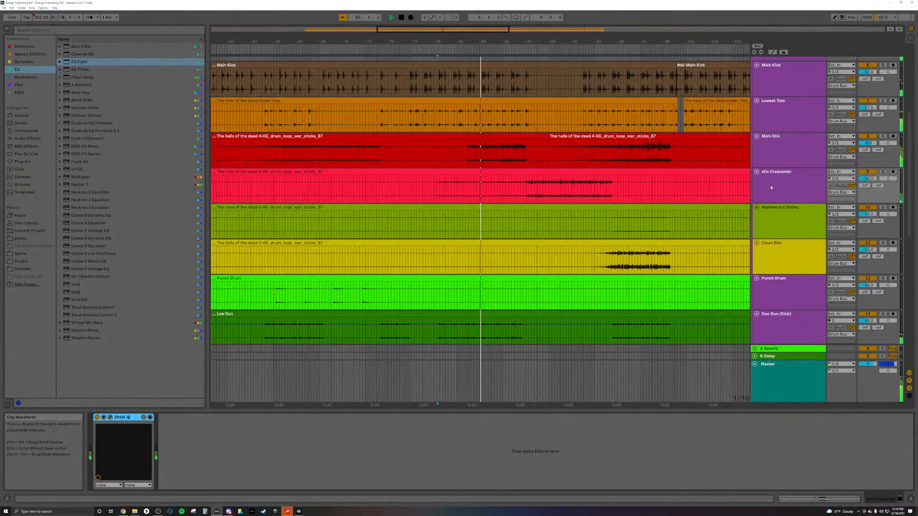
left_click(782, 187)
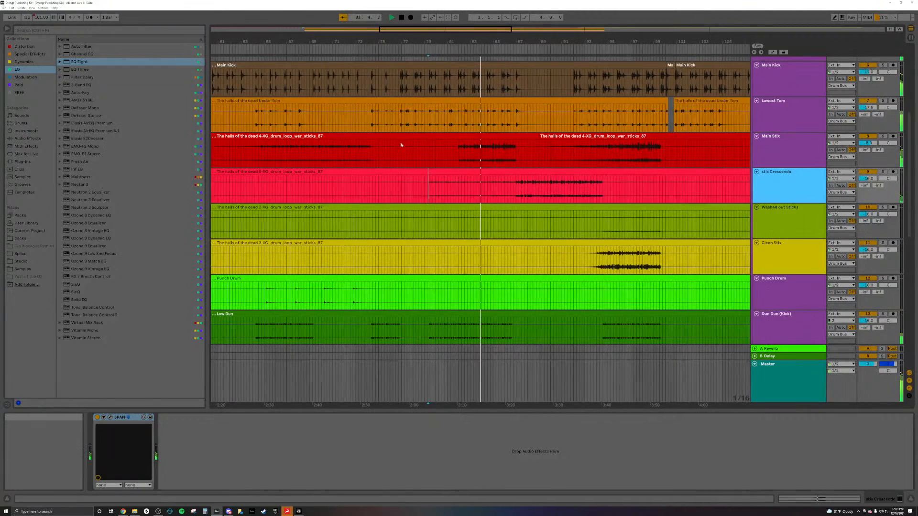
left_click(797, 161)
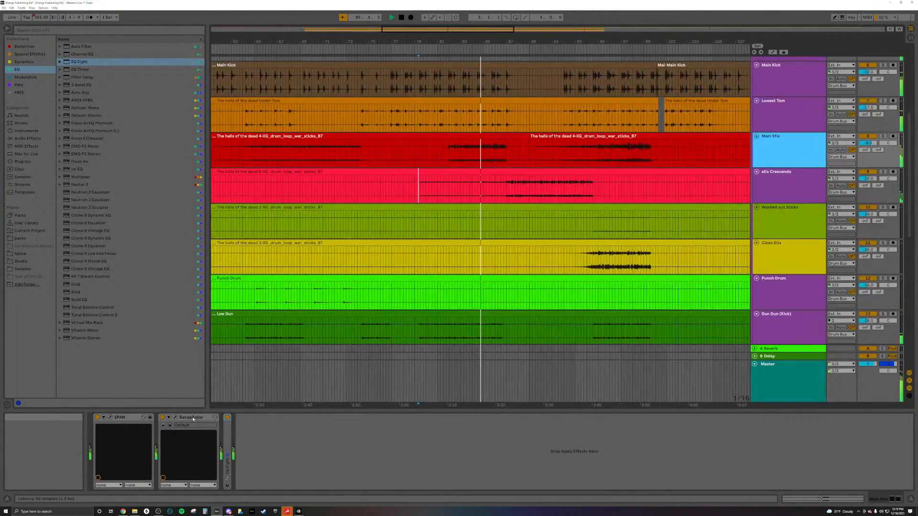
left_click(191, 417)
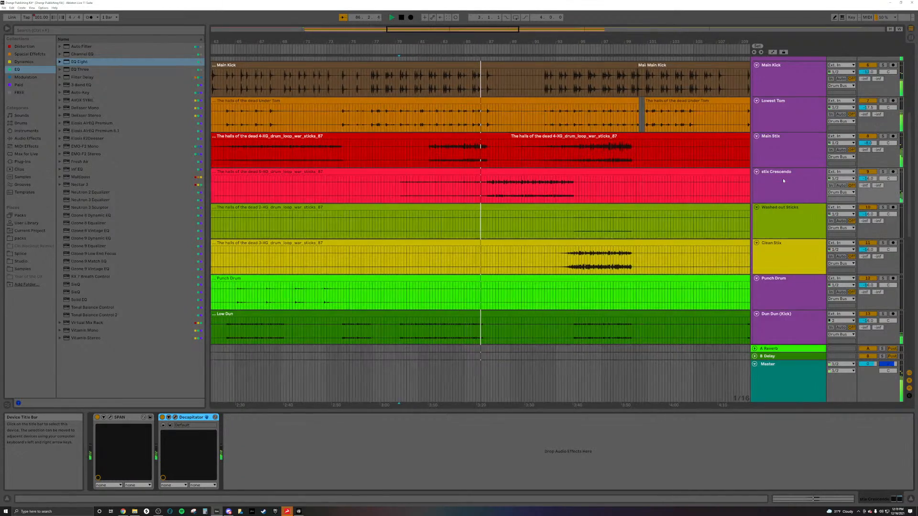
left_click(784, 150)
left_click(227, 443)
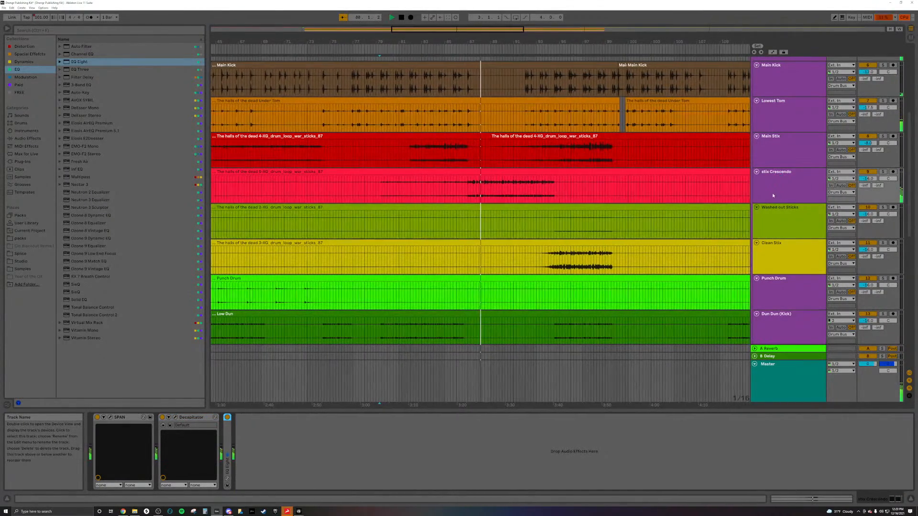
left_click(773, 195)
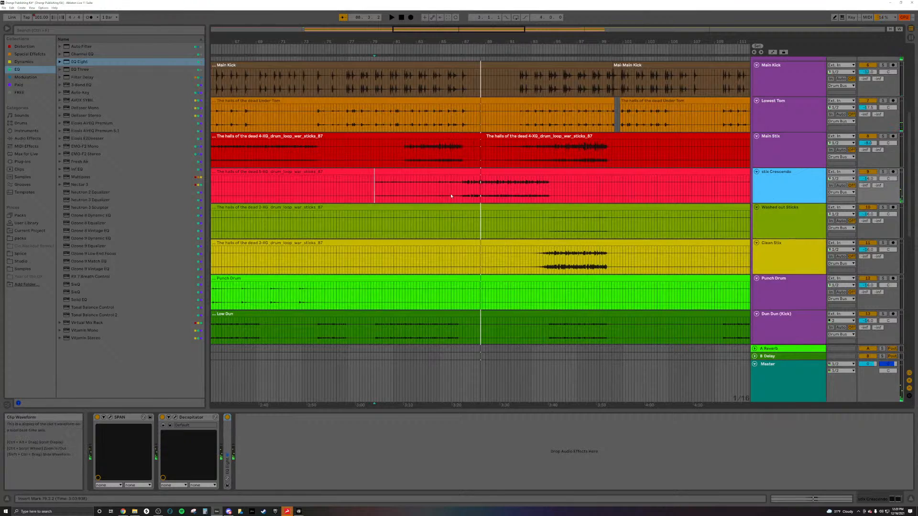
Play stix Crescendo from its beginning and set its Decapitator to style N with Punish enabled.
left_click(374, 187)
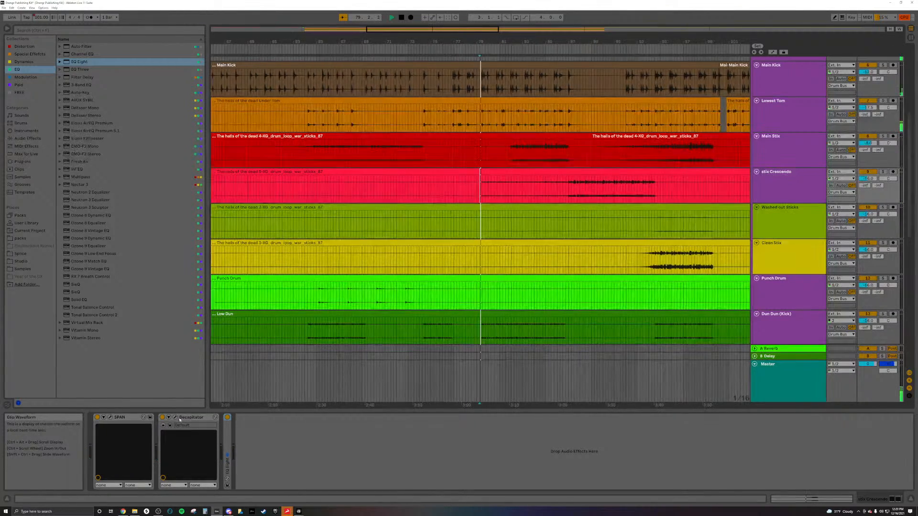
left_click(175, 419)
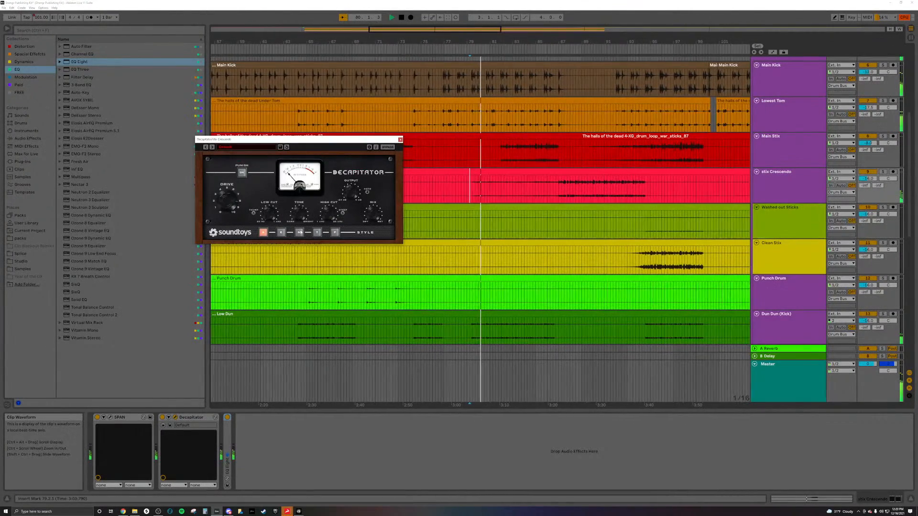
left_click(317, 232)
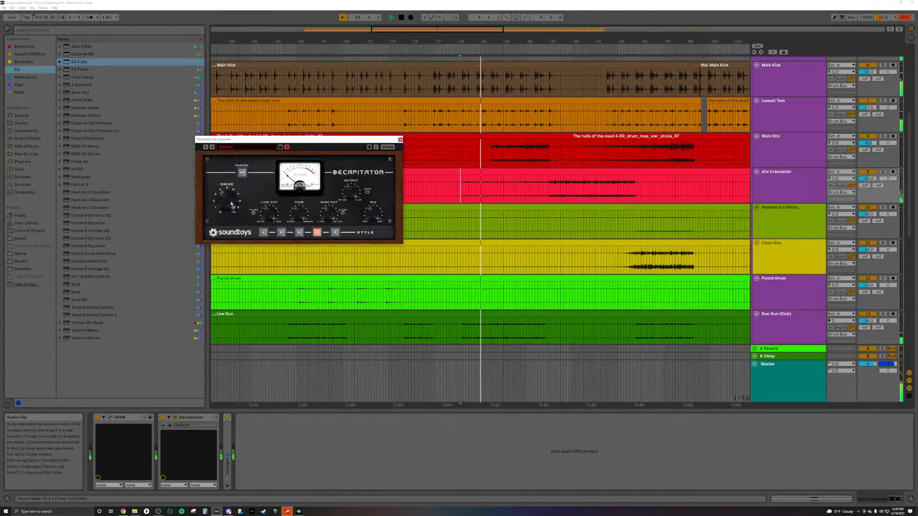
left_click(242, 173)
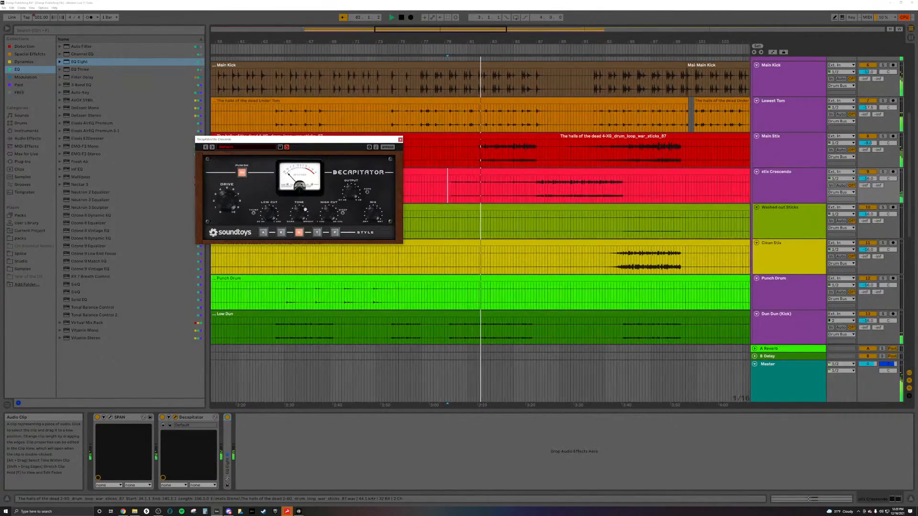
left_click(400, 140)
Play the stix Crescendo buildup, comparing it soloed and in the mix, and with its Decapitator bypassed and active.
left_click(441, 185)
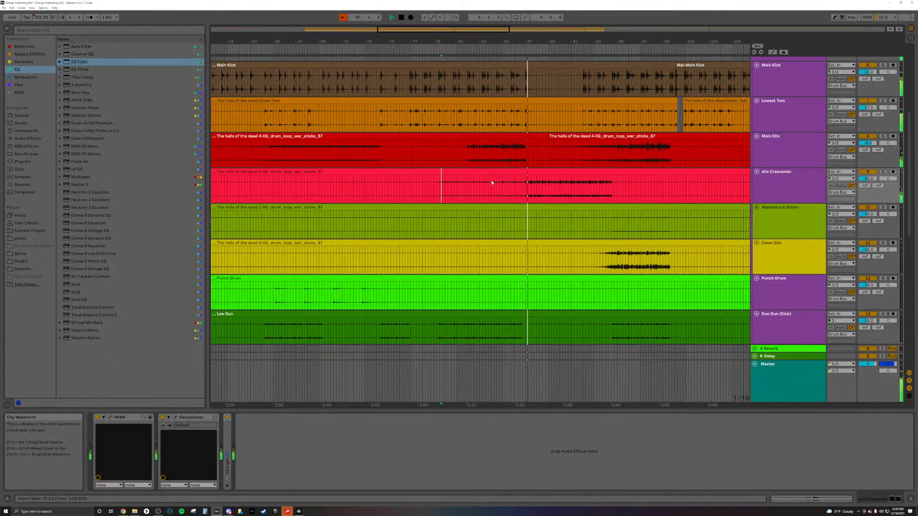
scroll(492, 183, "down", 5)
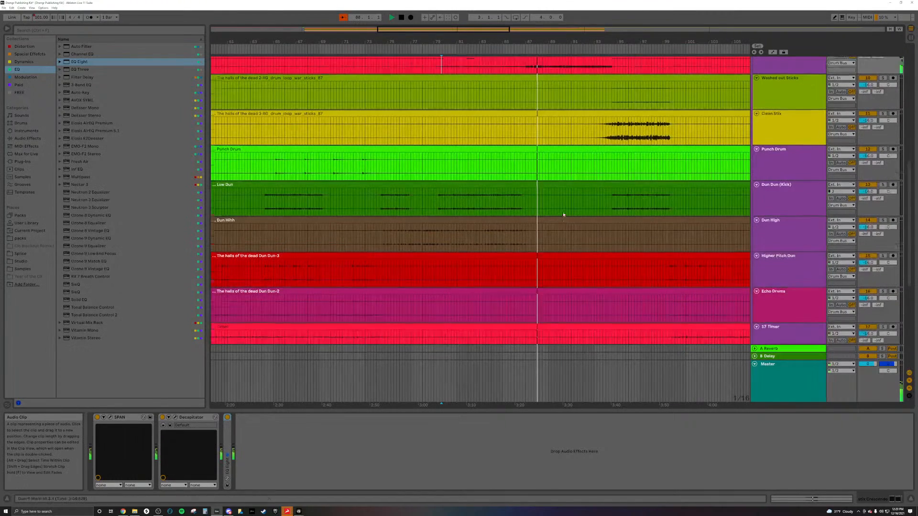
scroll(563, 211, "up", 3)
scroll(563, 214, "up", 1)
left_click(884, 139)
left_click(883, 140)
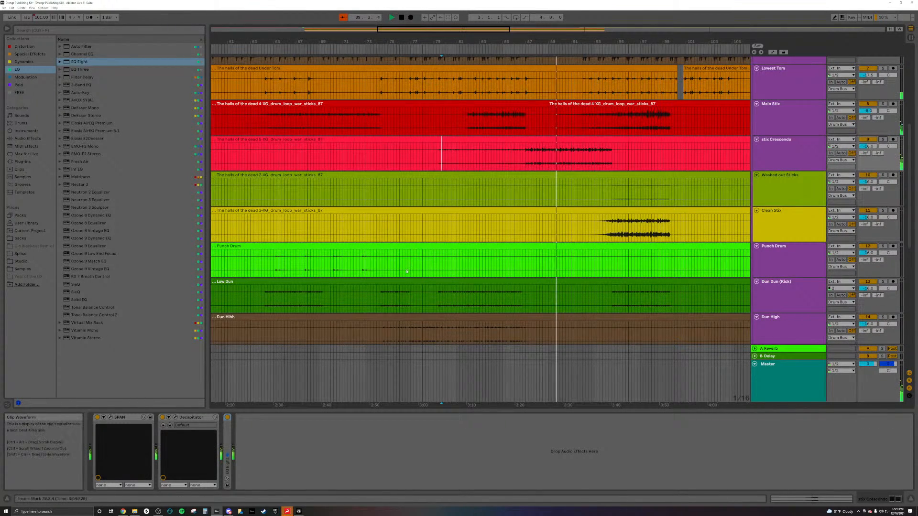
left_click(163, 419)
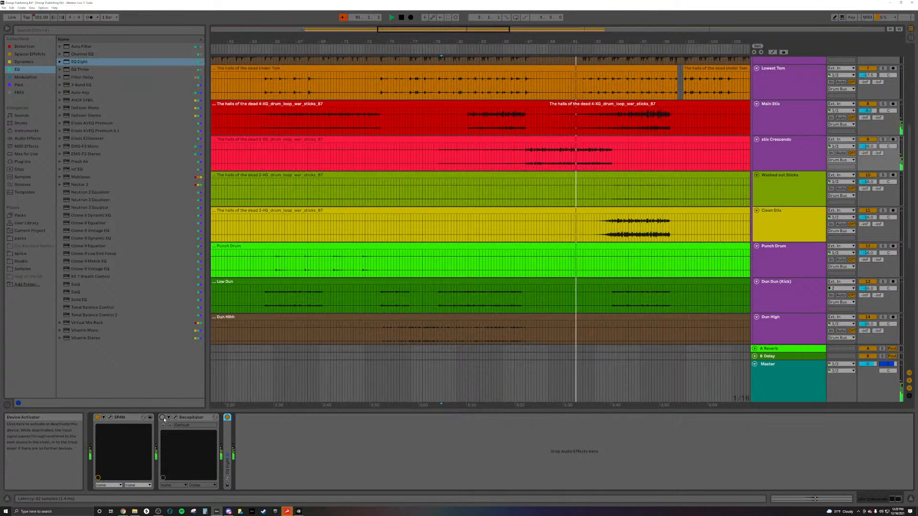
left_click(179, 418)
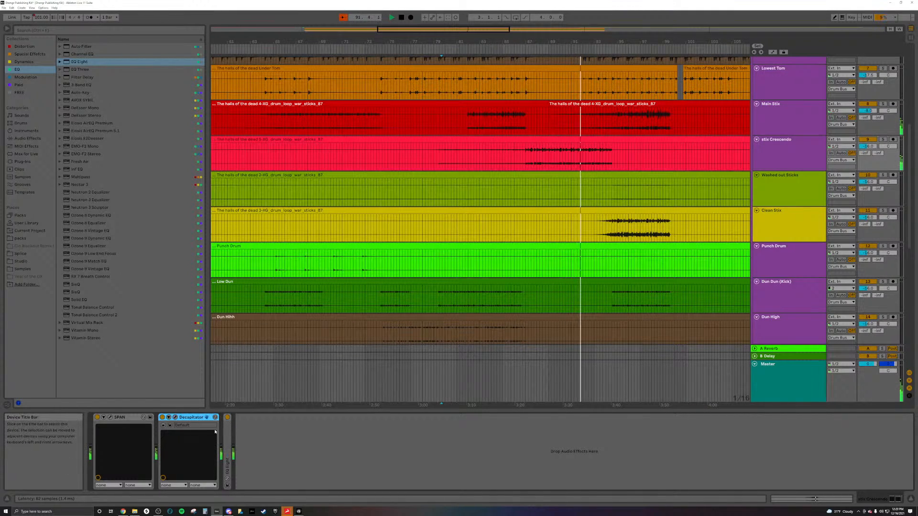
Show the Decapitator's parameters and plug-in window, and play the louder stix Crescendo section in solo while trying a higher Mix amount.
left_click(169, 418)
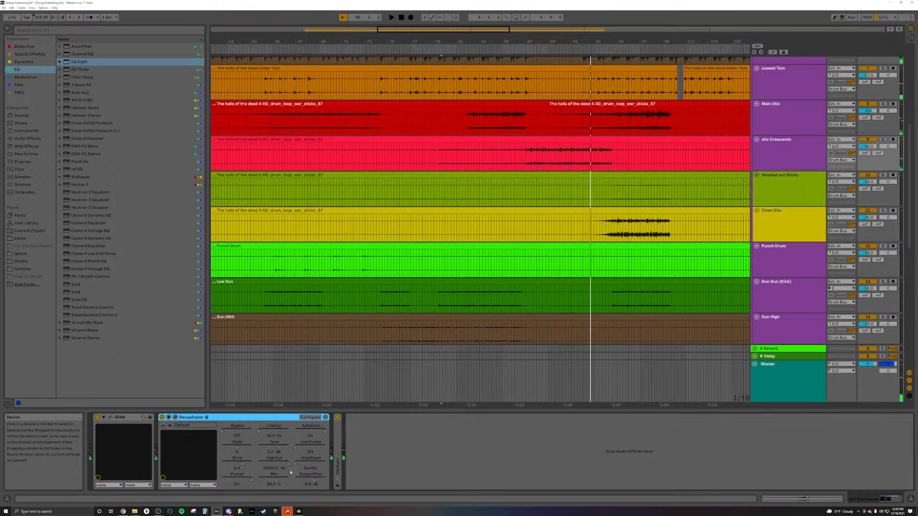
left_click(176, 418)
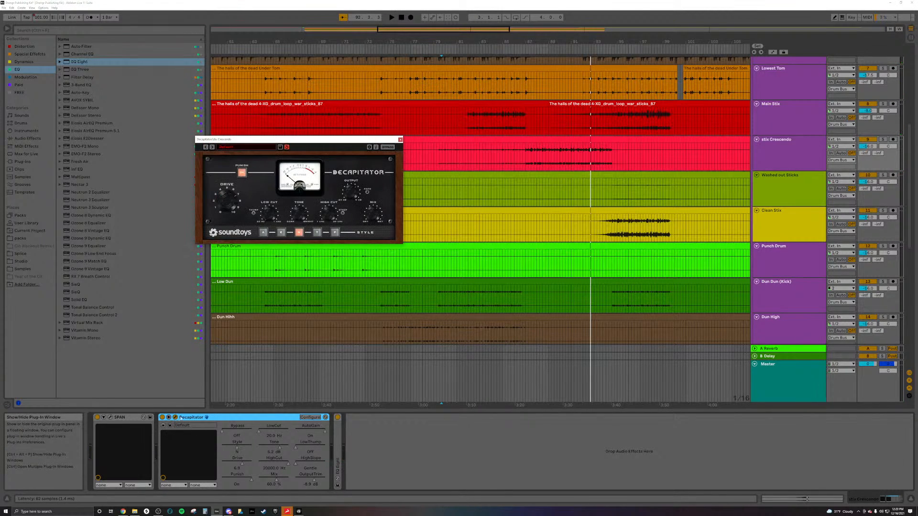
left_click(434, 157)
key("space")
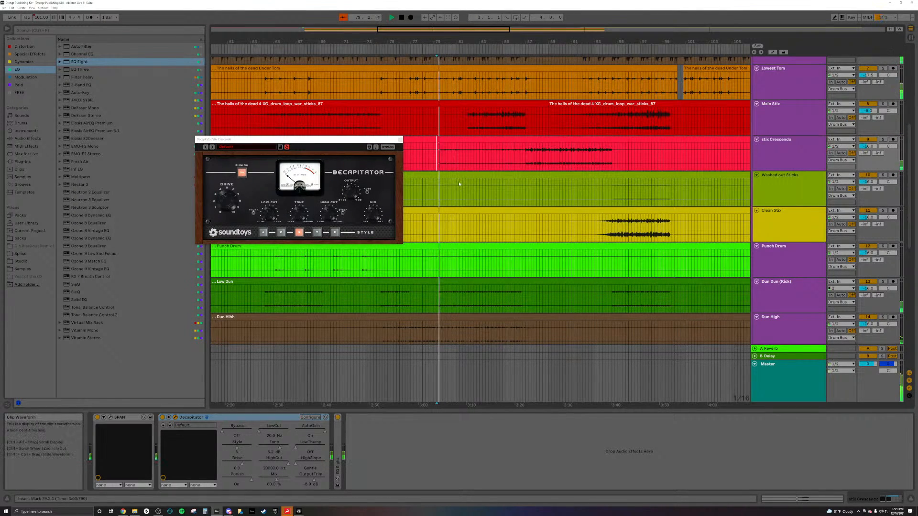
left_click(883, 139)
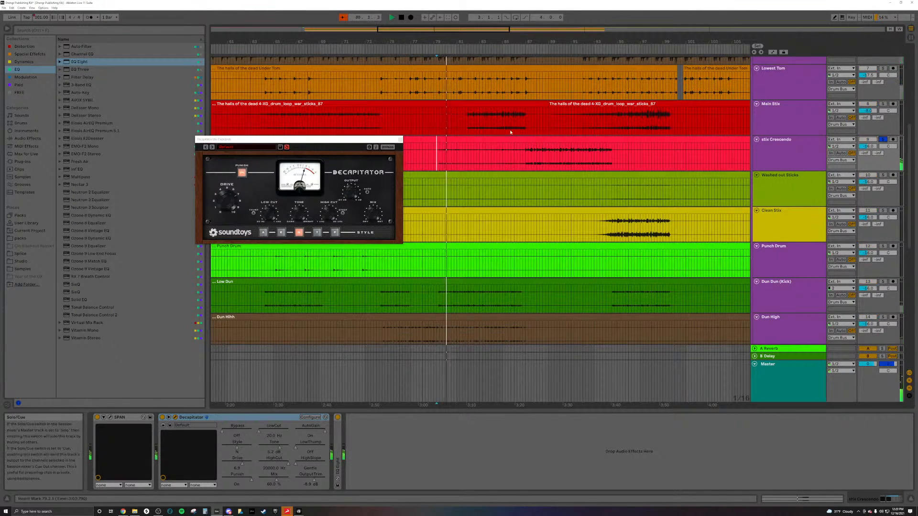
left_click(527, 158)
key("space")
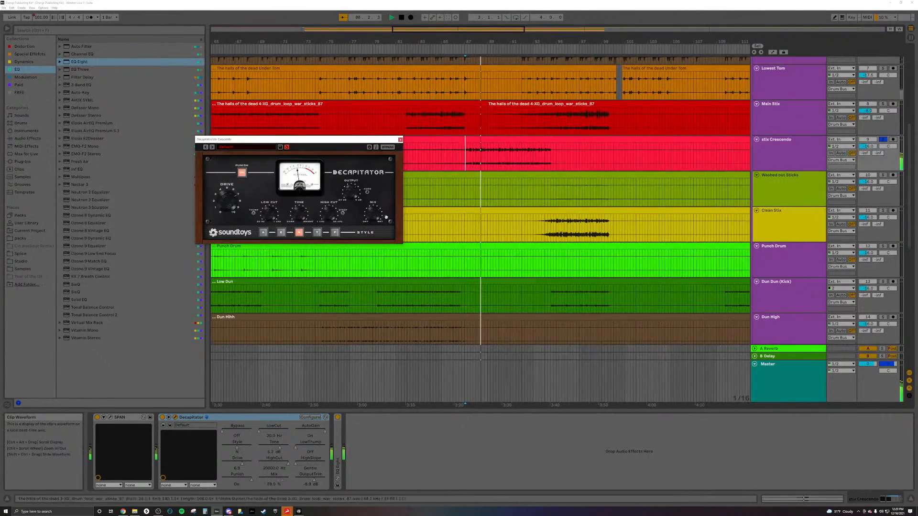
key("space")
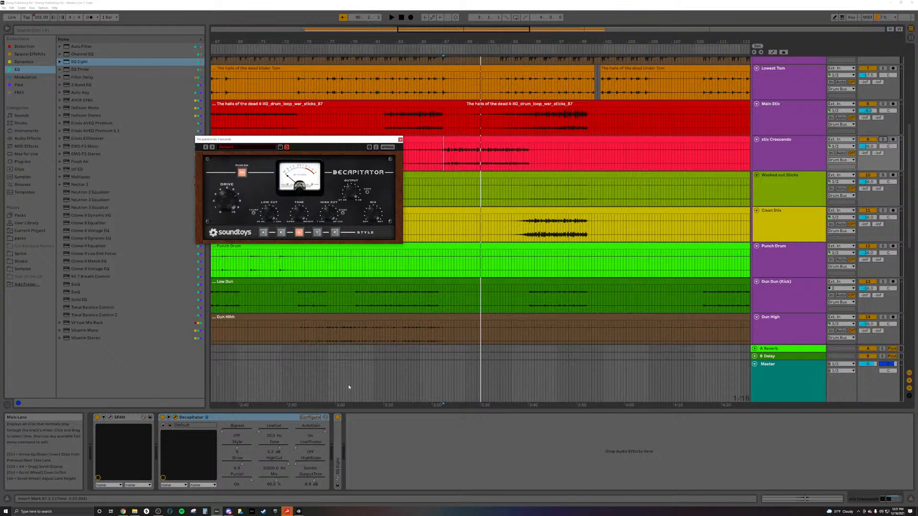
Show the Decapitator's Mix automation on stix Crescendo and draw a rising ramp across the crescendo, checking it during playback.
right_click(276, 479)
left_click(330, 436)
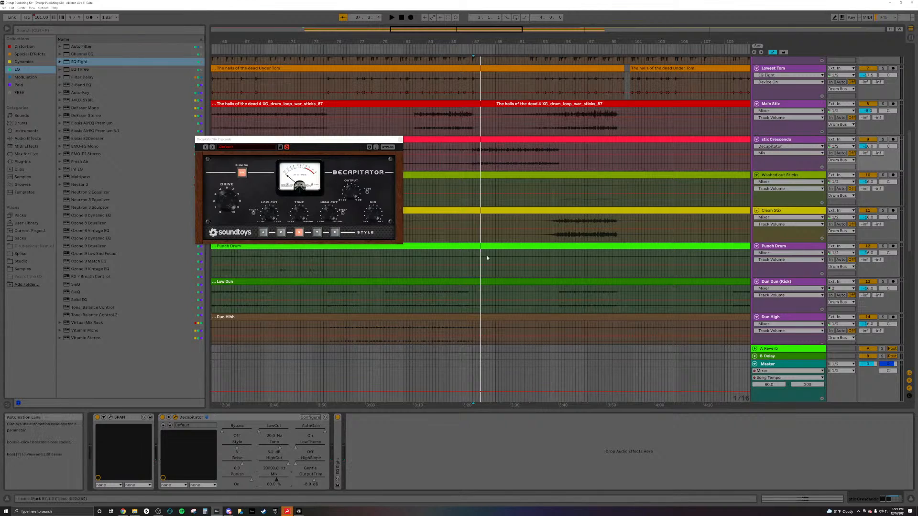
scroll(466, 156, "up", 3)
left_click(458, 155)
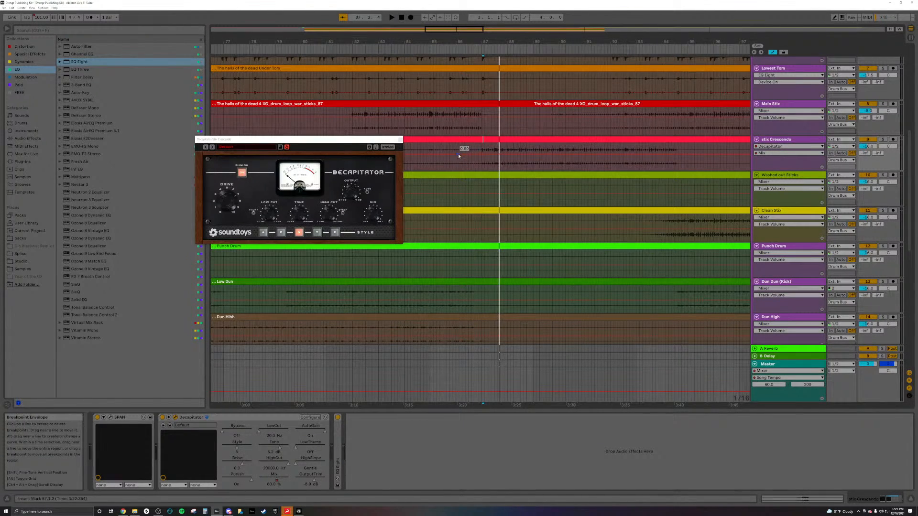
left_click(426, 148)
key("space")
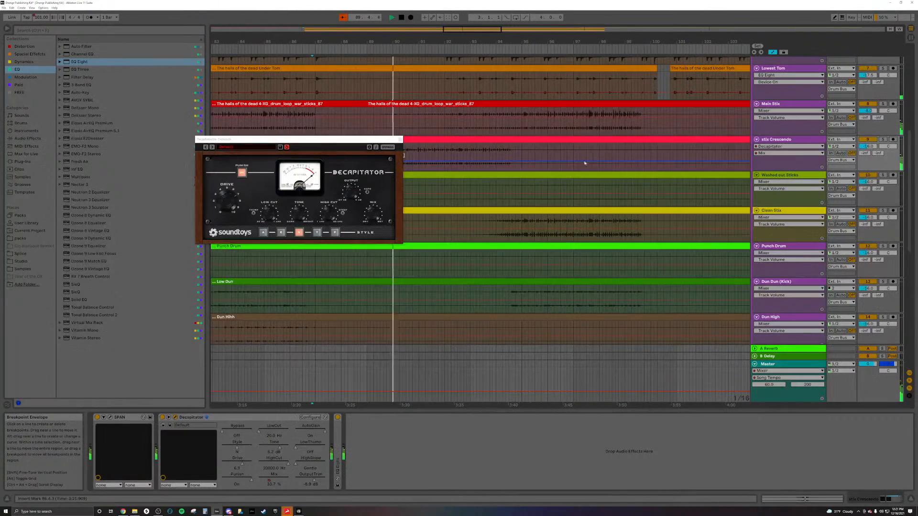
left_click_drag(510, 162, 511, 152)
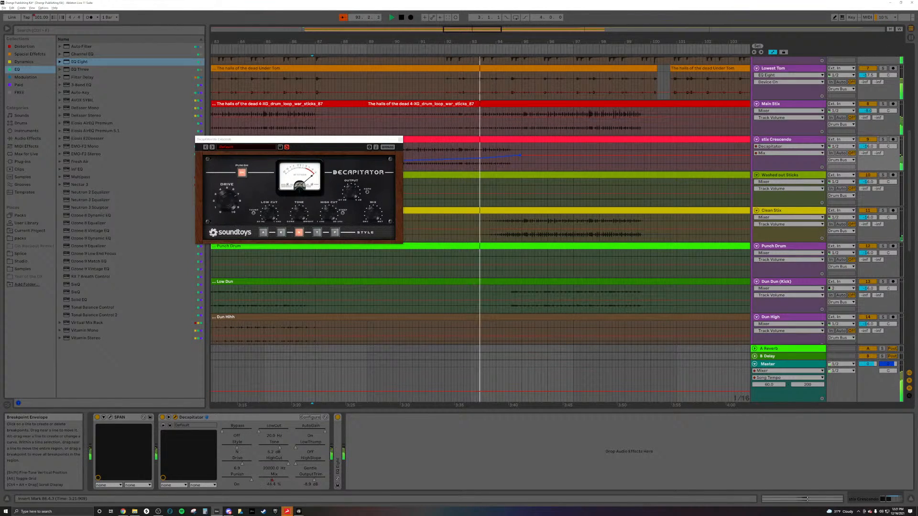
Listen past the crescendo's end, briefly soloing Washed out Sticks and Clean Stix in turn, and reselect the stix Crescendo track.
left_click(868, 147)
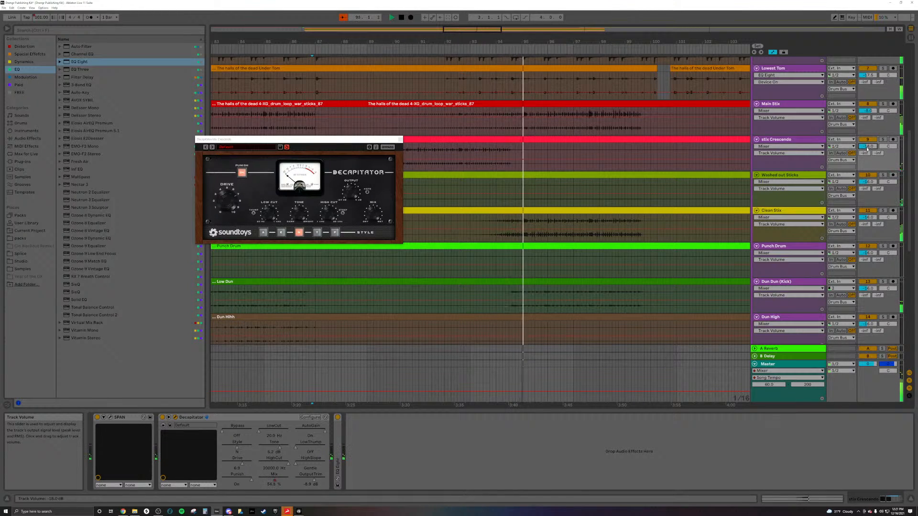
left_click(625, 177)
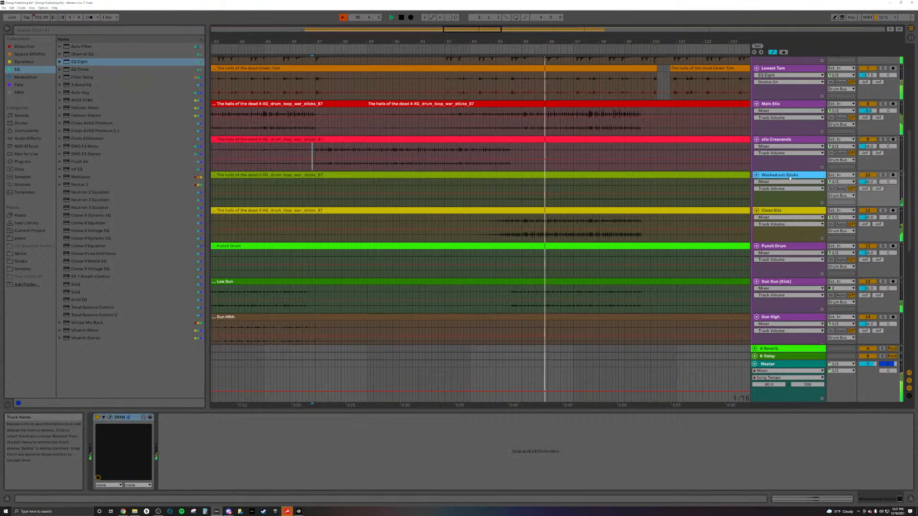
scroll(606, 178, "down", 5)
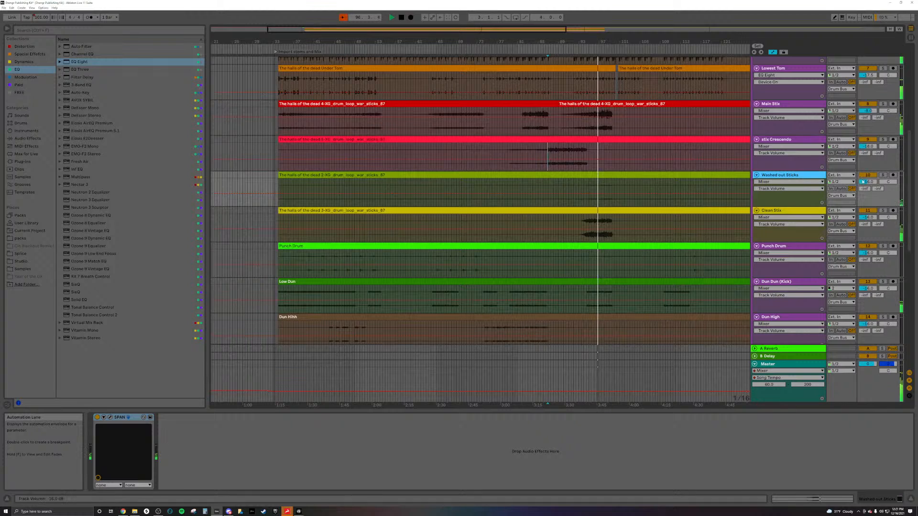
left_click(883, 176)
left_click(883, 176)
left_click(883, 212)
left_click(883, 212)
left_click(788, 176)
left_click(783, 140)
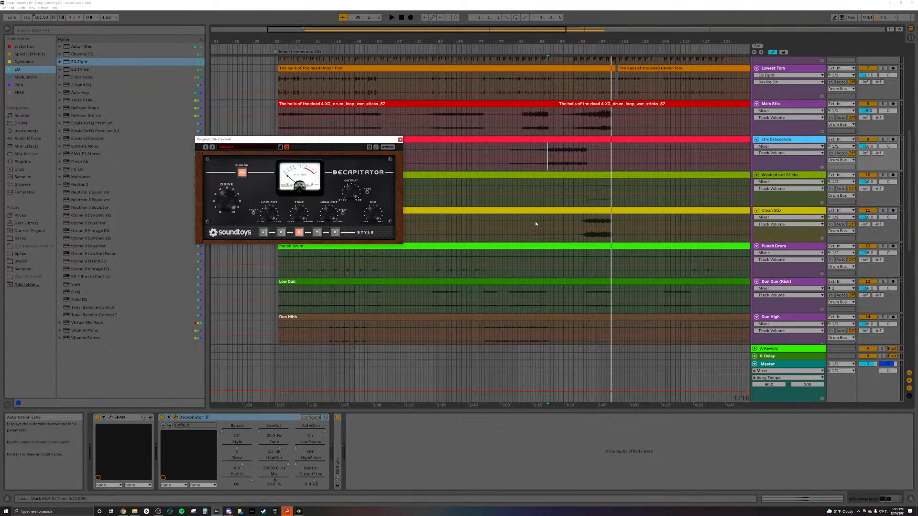
Hide the automation lanes and play the mix from where the Clean Stix part enters, around bar 94.
key("a")
left_click(585, 188)
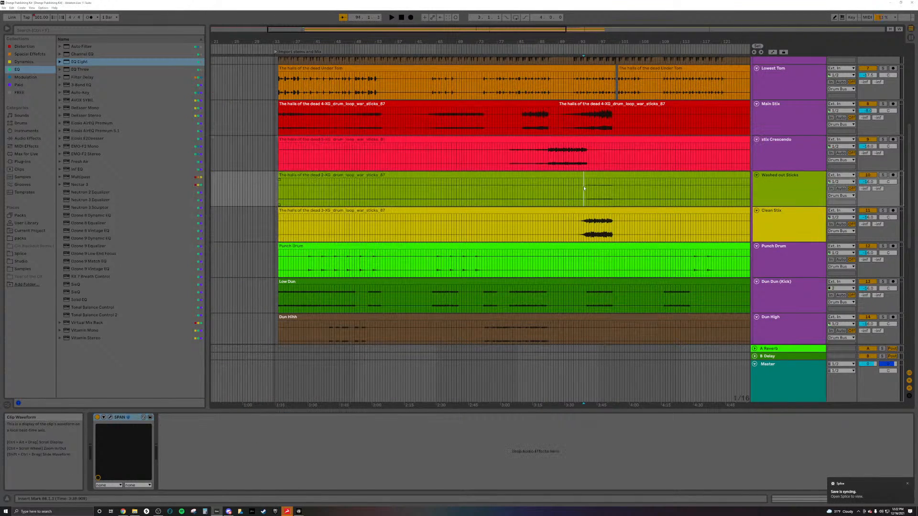
key("space")
scroll(584, 190, "up", 5)
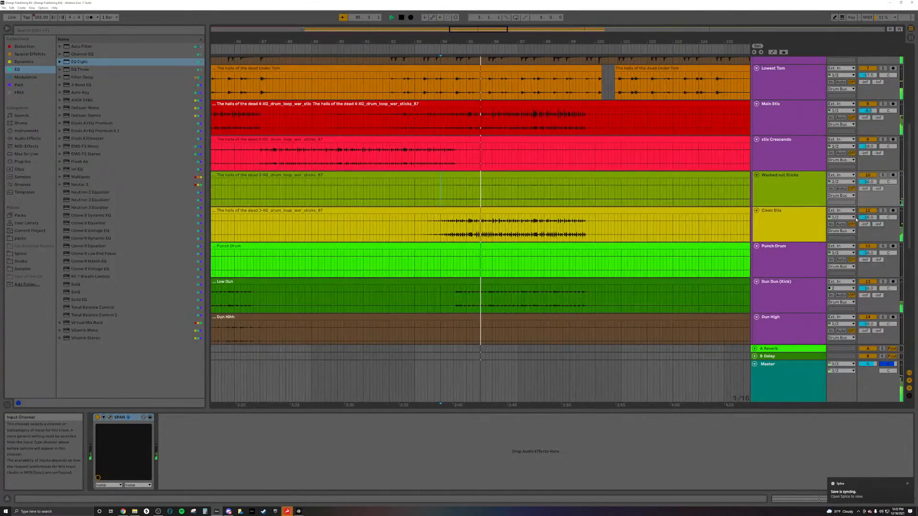
Examine the arrangement from the top audio tracks through the Drum Bus stems down to the ambience and parallel drum tracks.
scroll(705, 198, "down", 5)
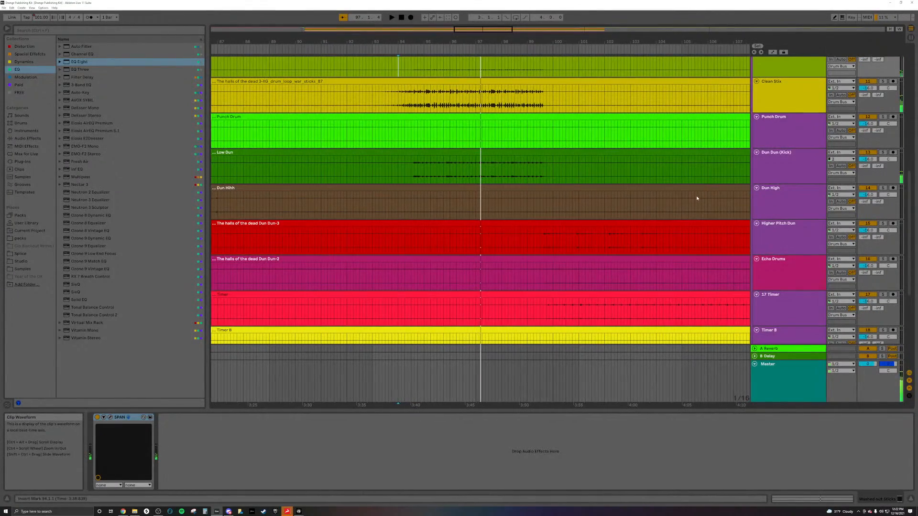
scroll(630, 186, "down", 5)
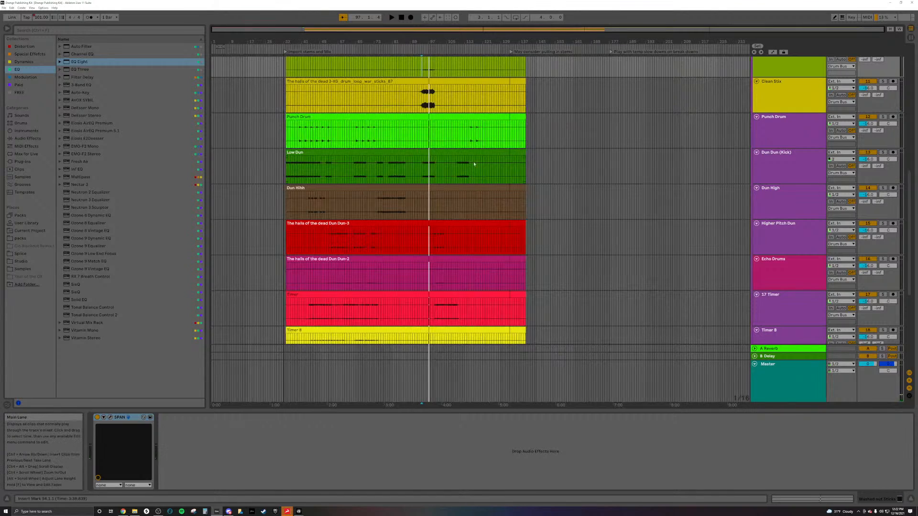
scroll(461, 159, "up", 3)
scroll(462, 160, "up", 3)
scroll(462, 159, "up", 5)
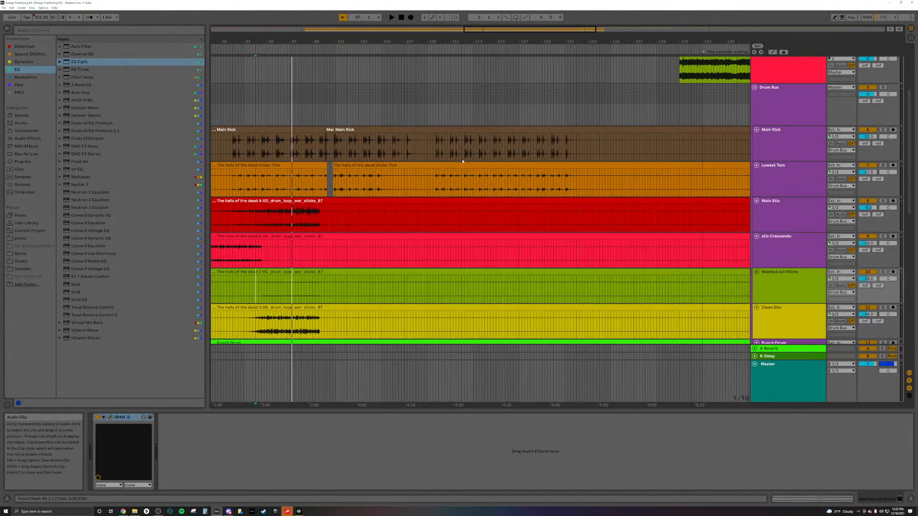
scroll(462, 160, "down", 5)
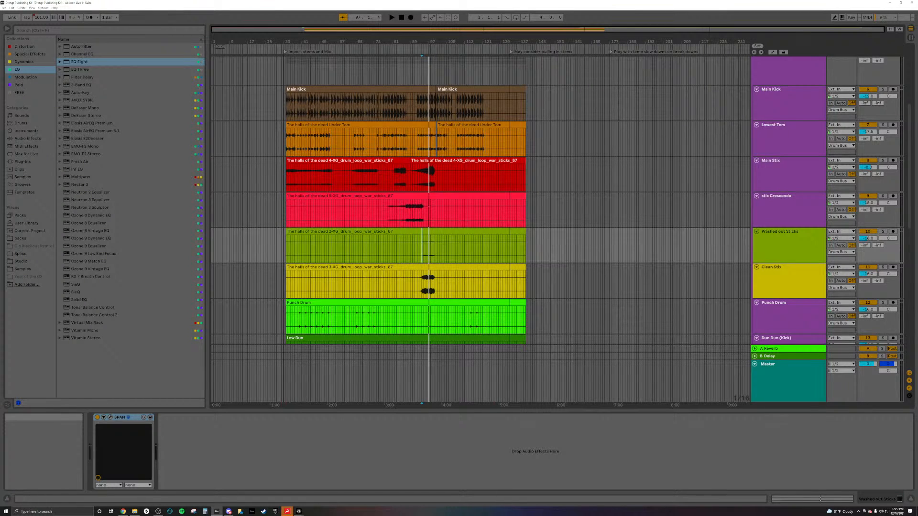
scroll(550, 213, "down", 5)
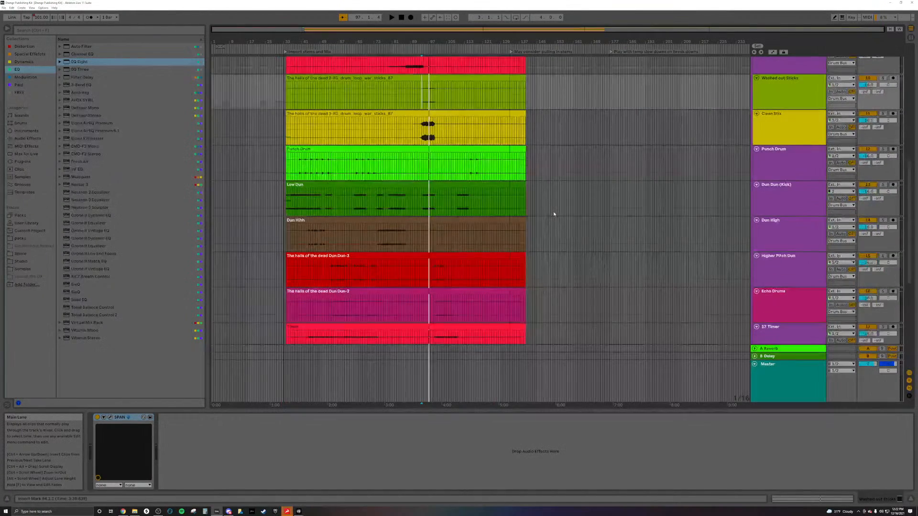
scroll(554, 214, "down", 1)
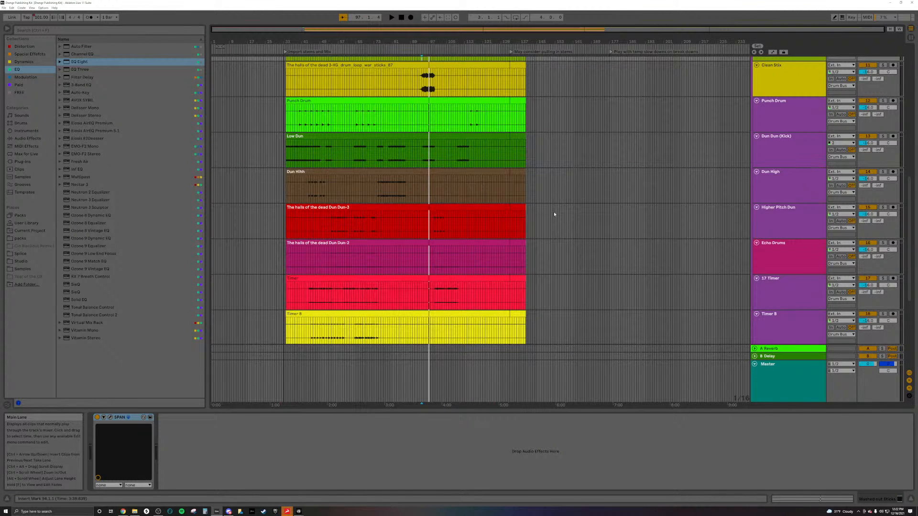
scroll(555, 214, "down", 3)
scroll(555, 214, "down", 2)
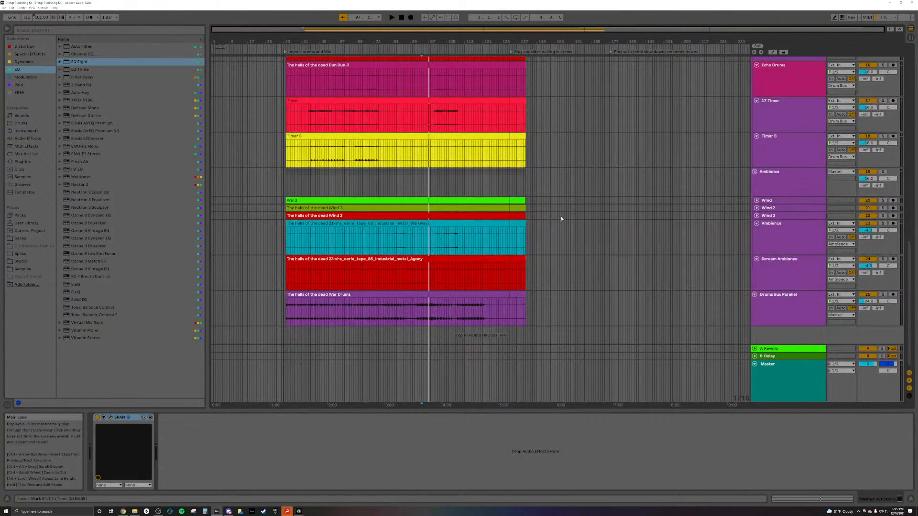
scroll(540, 233, "up", 5)
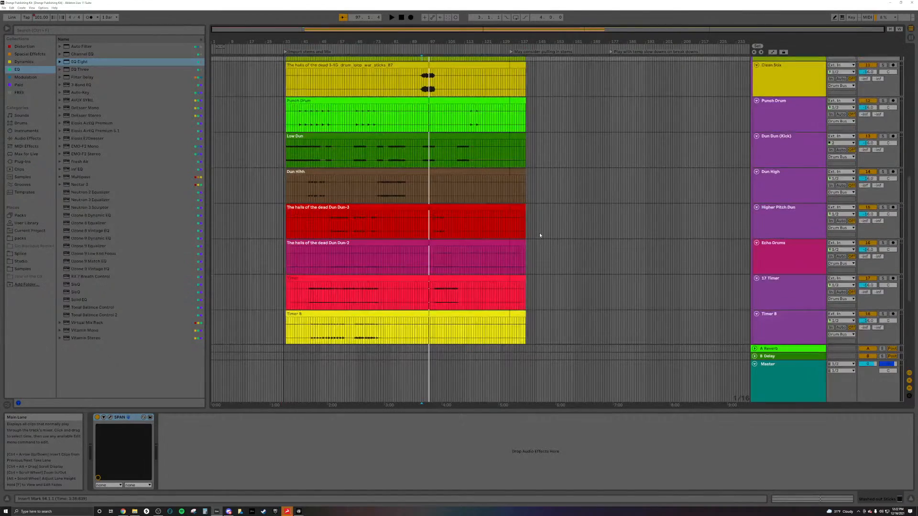
scroll(540, 235, "up", 2)
scroll(540, 235, "down", 5)
scroll(540, 235, "up", 7)
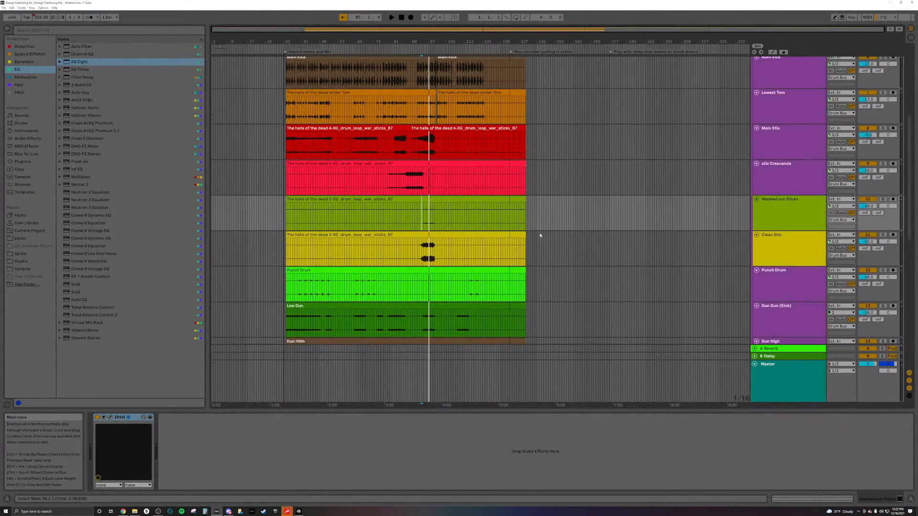
scroll(540, 235, "up", 5)
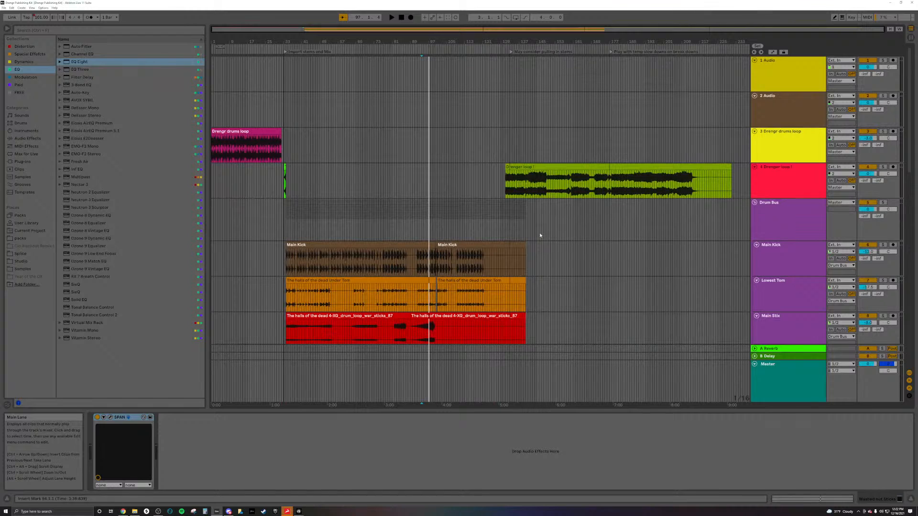